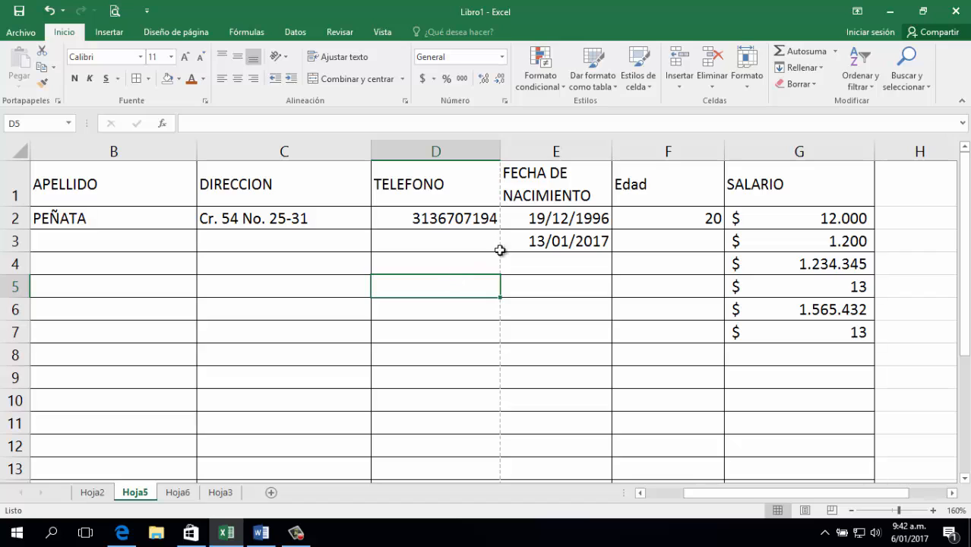
Append a comma and a second phone number to the TELEFONO entry in D2.
{"action": "left_click", "coordinate": [604, 327]}
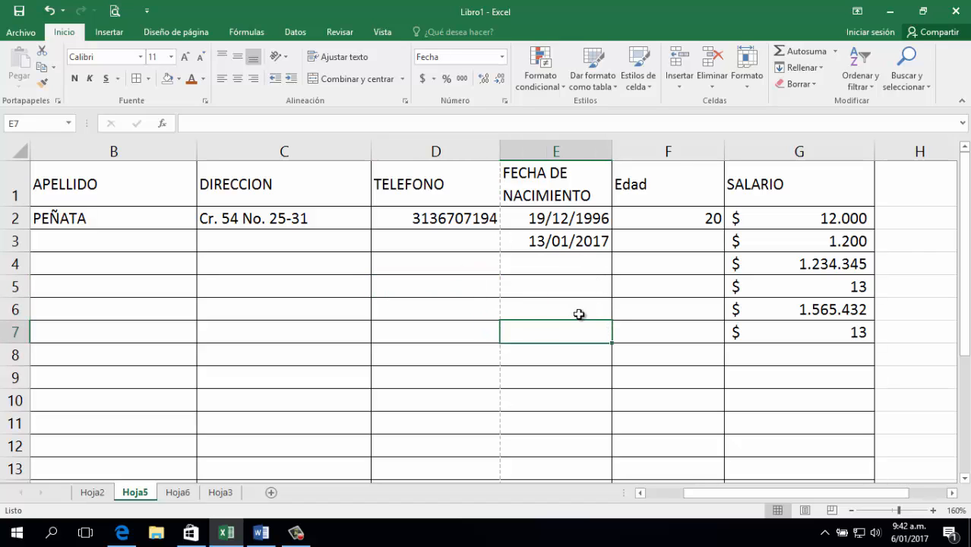
{"action": "left_click", "coordinate": [251, 219]}
{"action": "key", "text": "Left"}
{"action": "key", "text": "Left"}
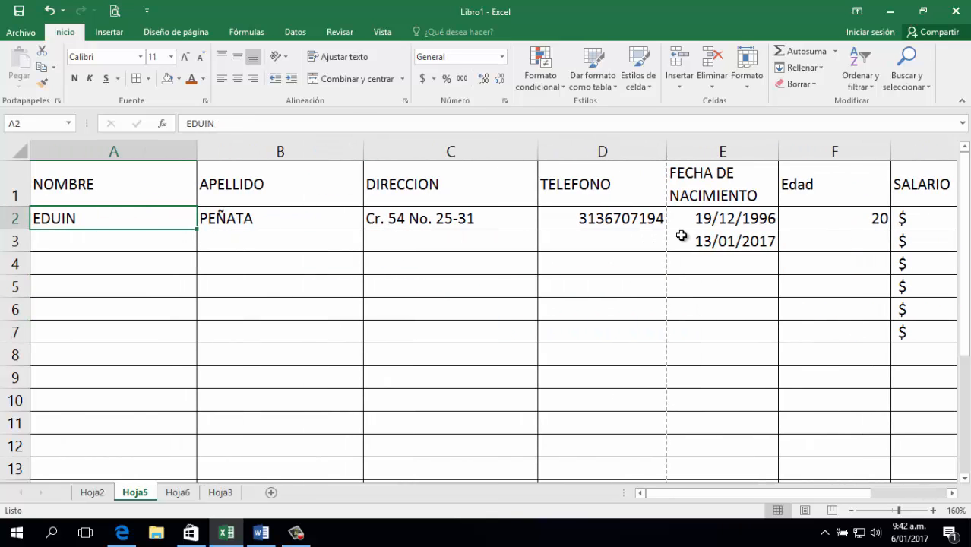
{"action": "left_click", "coordinate": [630, 220]}
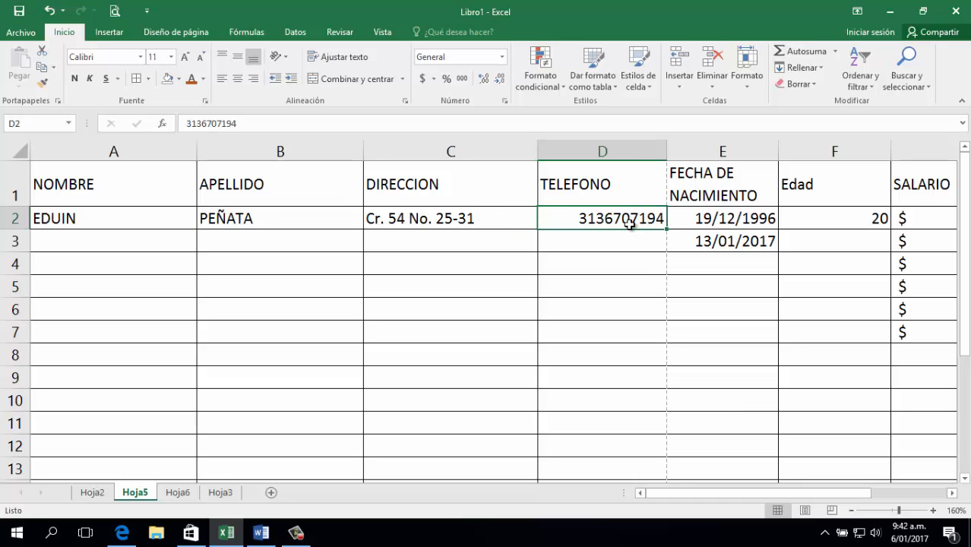
{"action": "double_click", "coordinate": [630, 220]}
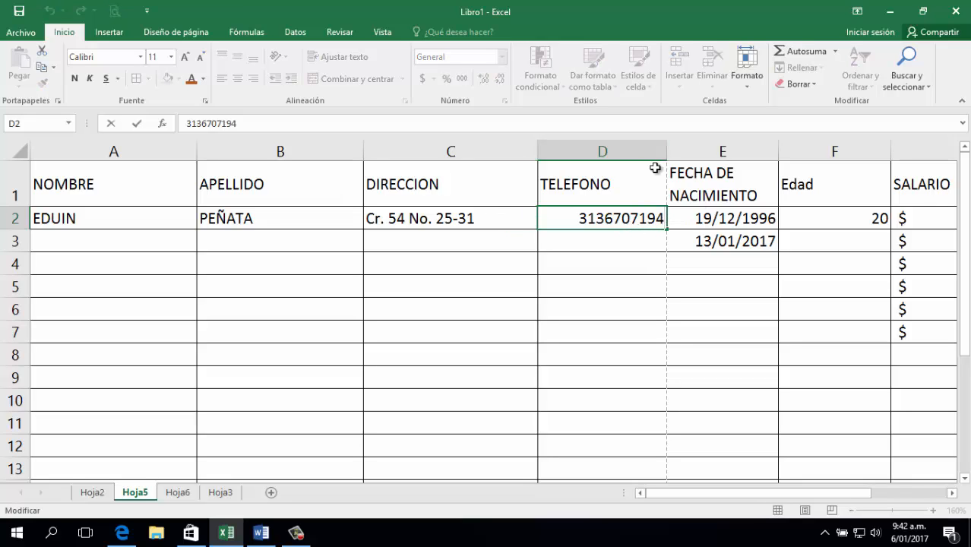
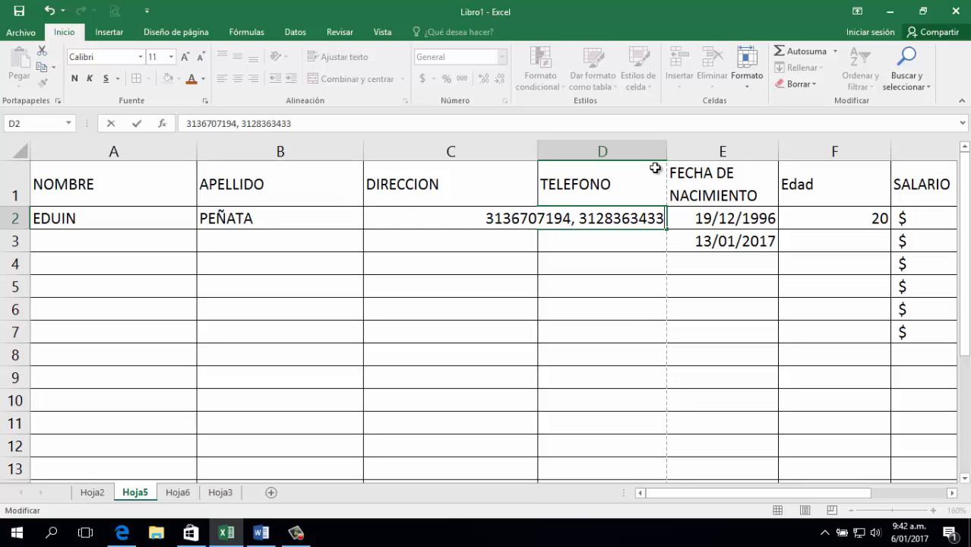
{"action": "key", "text": "ctrl+Return"}
{"action": "key", "text": "Return"}
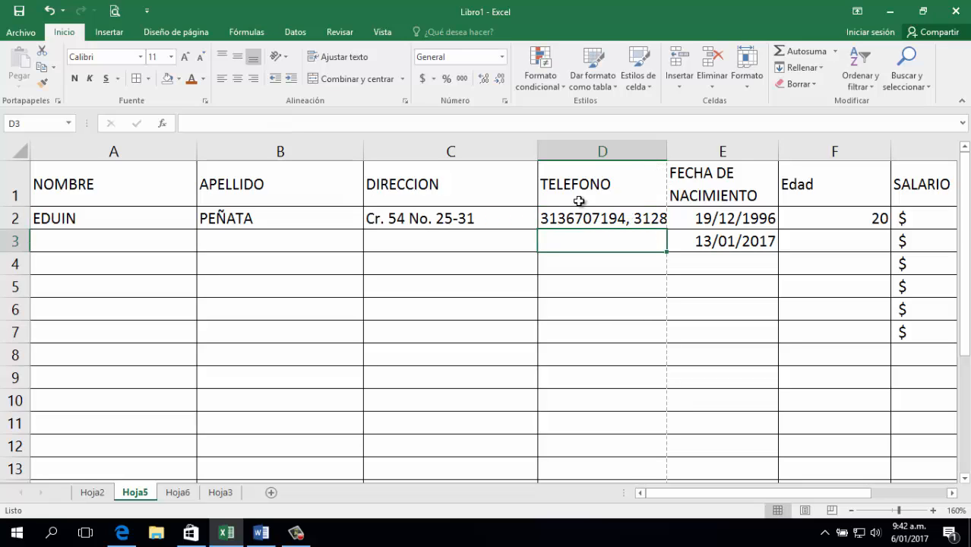
Apply Ajustar texto to D2 so the two phone numbers wrap onto separate lines.
{"action": "left_click", "coordinate": [611, 216]}
{"action": "left_click", "coordinate": [342, 57]}
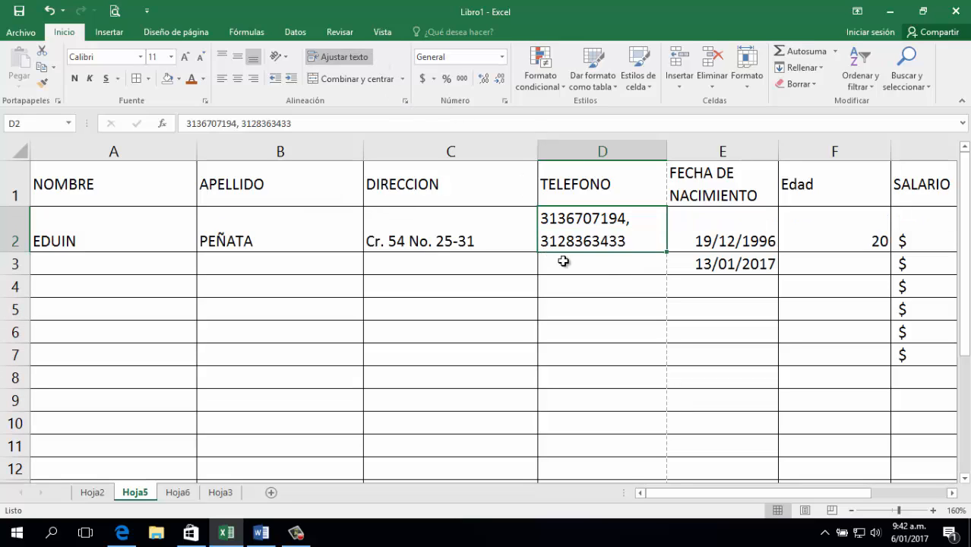
{"action": "left_click", "coordinate": [572, 264]}
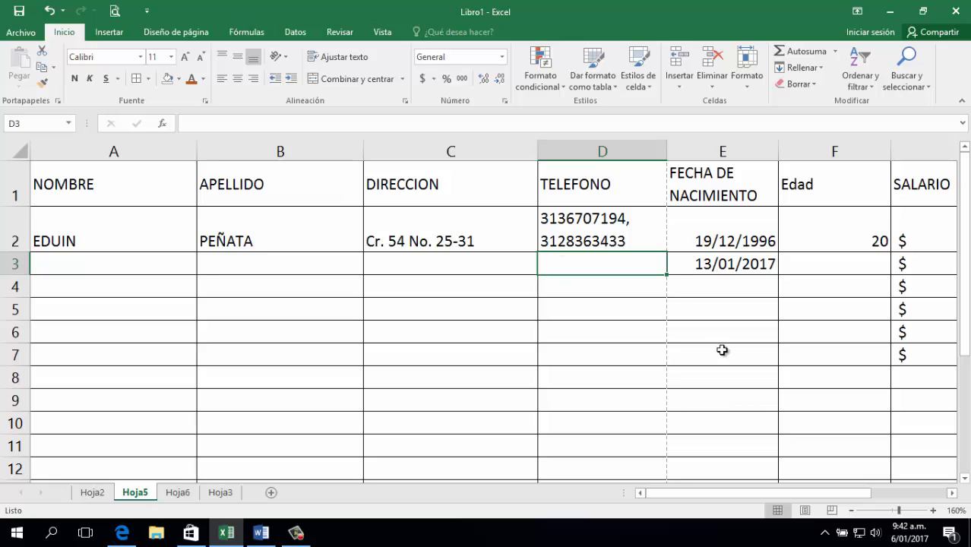
{"action": "left_click", "coordinate": [805, 243]}
{"action": "left_click", "coordinate": [800, 282]}
{"action": "left_click", "coordinate": [824, 241]}
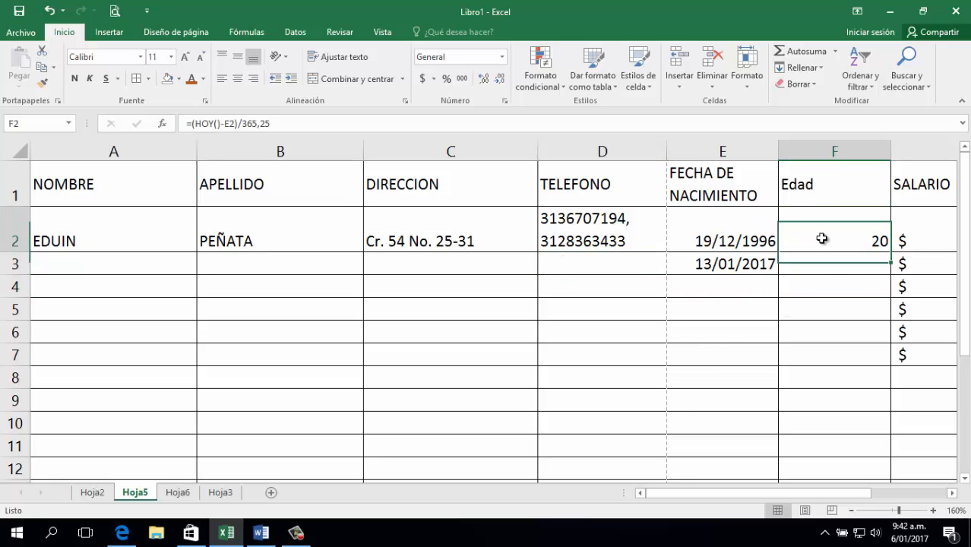
{"action": "double_click", "coordinate": [824, 241]}
{"action": "key", "text": "Return"}
{"action": "left_click", "coordinate": [712, 309]}
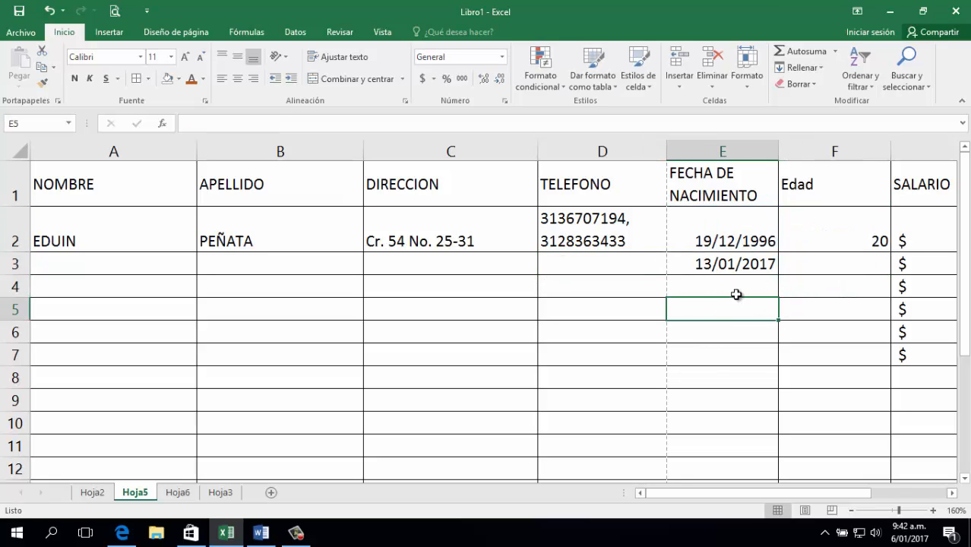
{"action": "type", "text": "12"}
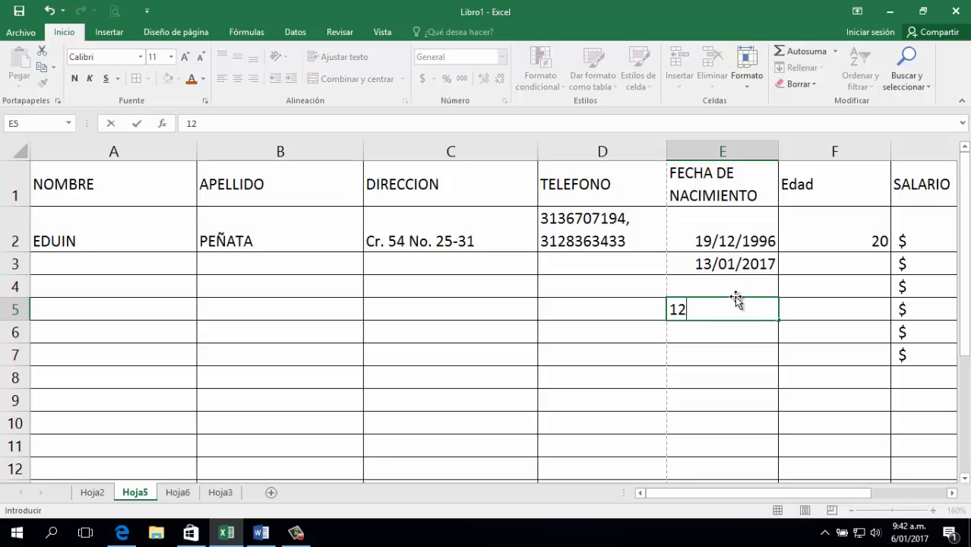
{"action": "type", "text": " 13/0"}
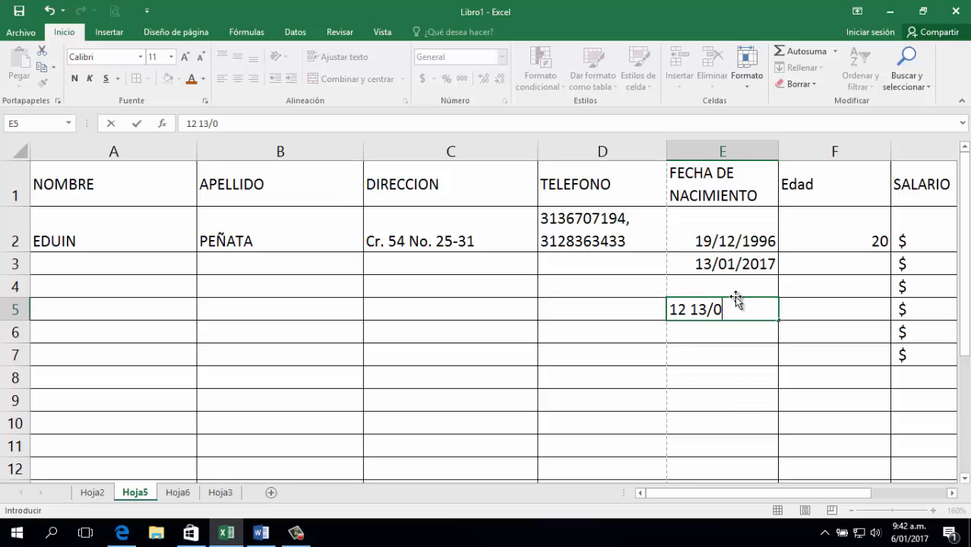
{"action": "type", "text": "3/80"}
{"action": "key", "text": "Return"}
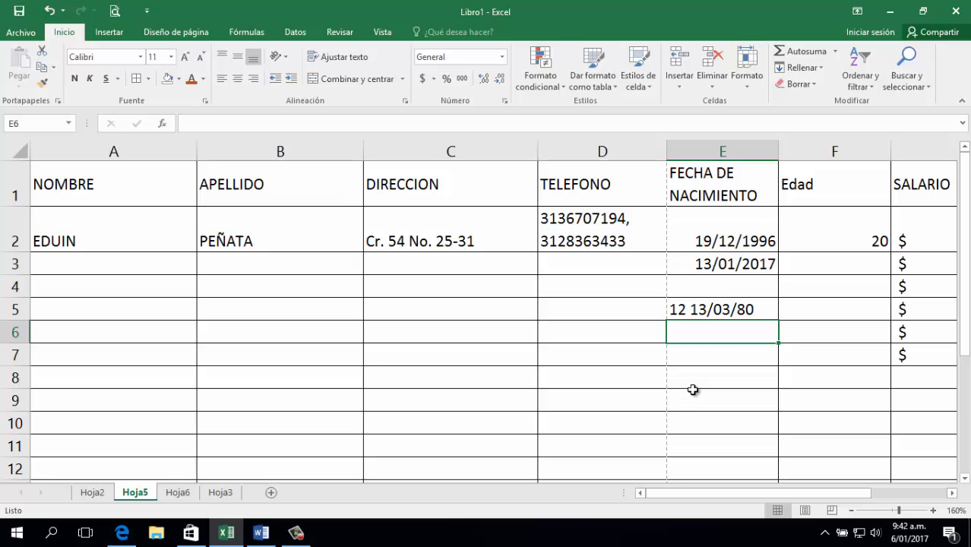
{"action": "left_click", "coordinate": [670, 315]}
{"action": "key", "text": "Delete"}
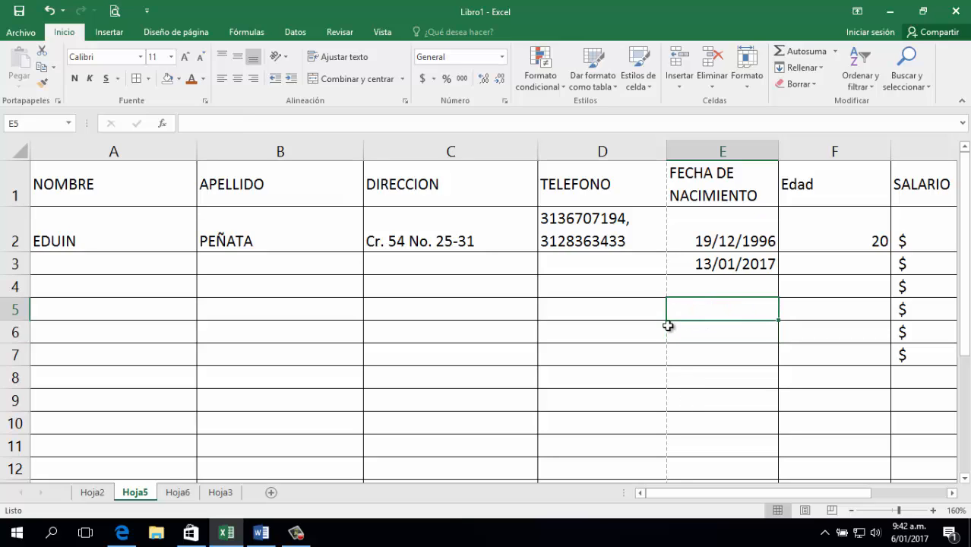
Click around the empty table cells, then open the Archivo backstage Información page.
{"action": "left_click_drag", "start_coordinate": [623, 492], "coordinate": [598, 493]}
{"action": "left_click", "coordinate": [598, 349]}
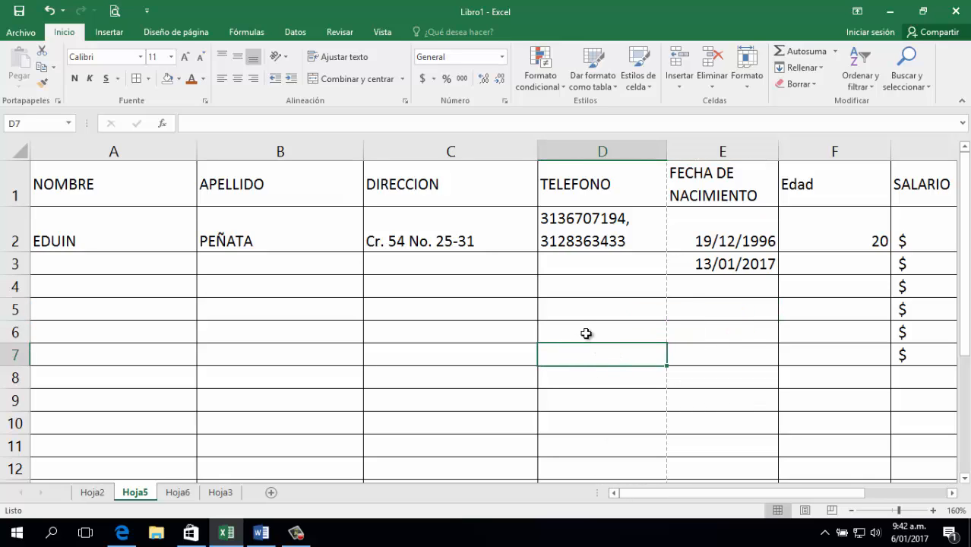
{"action": "left_click", "coordinate": [583, 331]}
{"action": "left_click", "coordinate": [329, 308]}
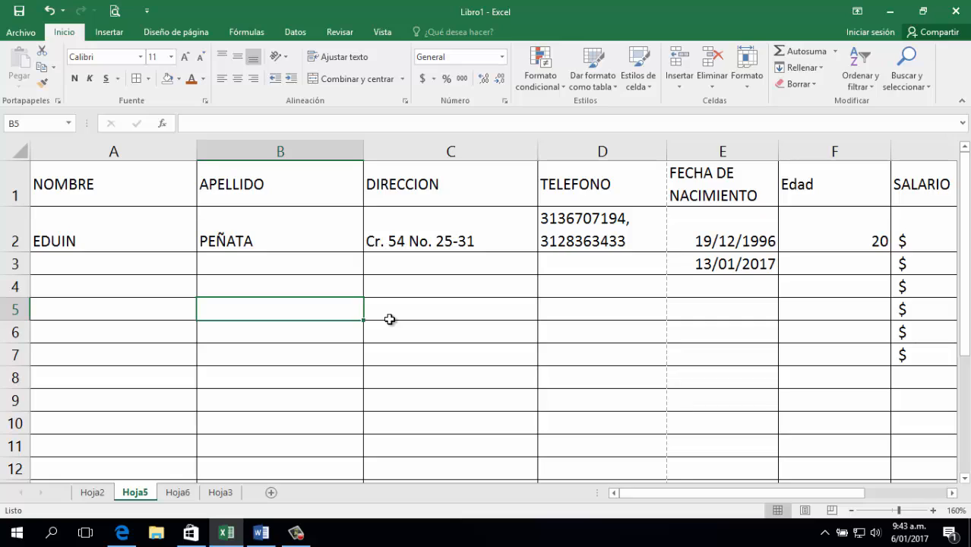
{"action": "left_click", "coordinate": [547, 328]}
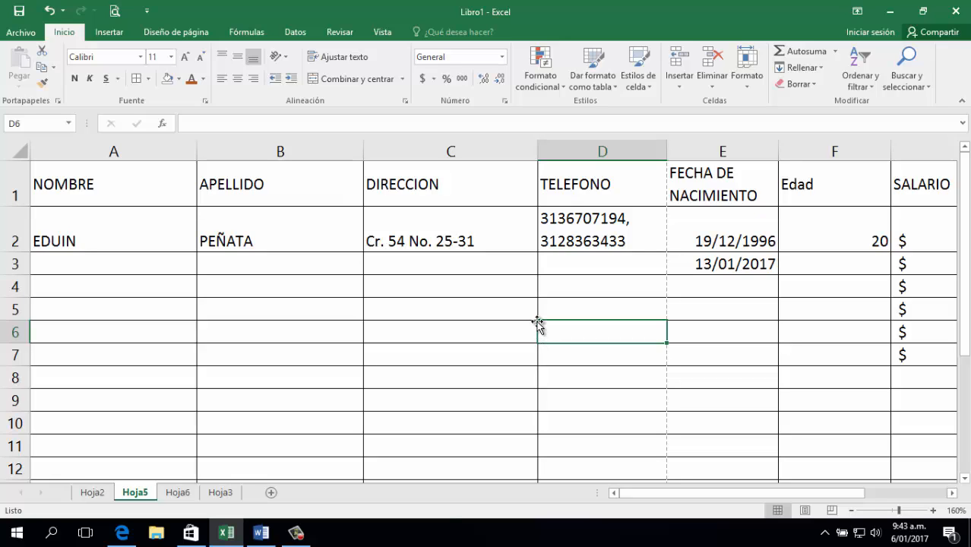
{"action": "left_click", "coordinate": [551, 311]}
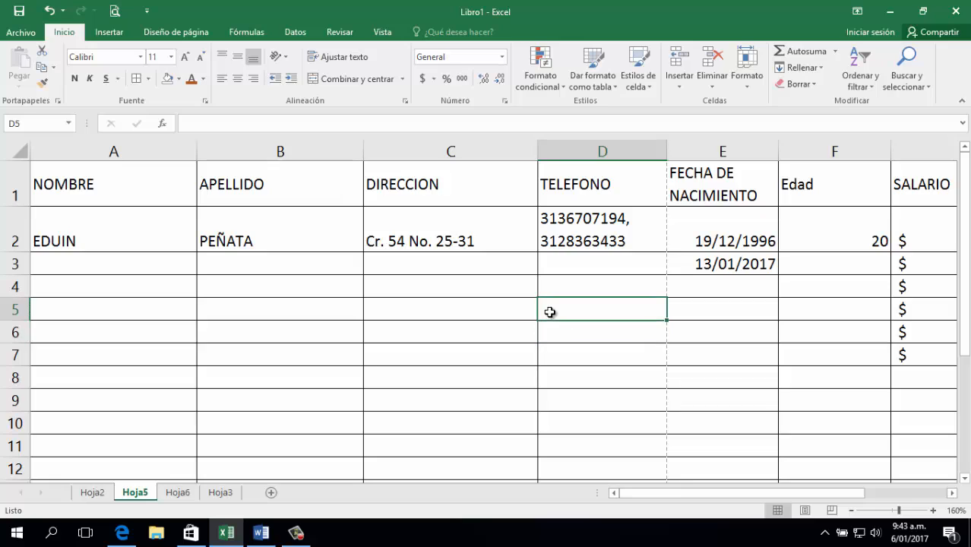
{"action": "left_click", "coordinate": [432, 245]}
{"action": "left_click", "coordinate": [370, 326]}
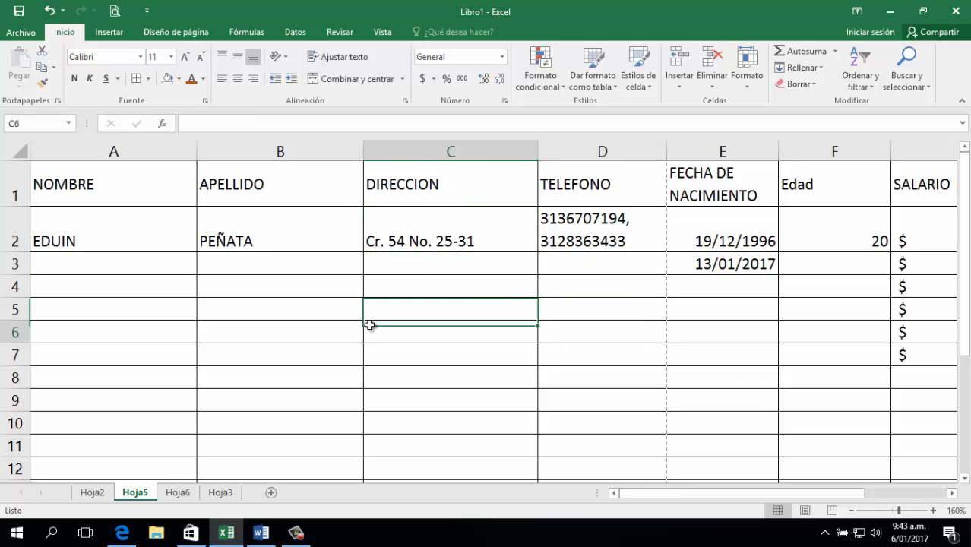
{"action": "left_click", "coordinate": [272, 273]}
{"action": "left_click", "coordinate": [352, 363]}
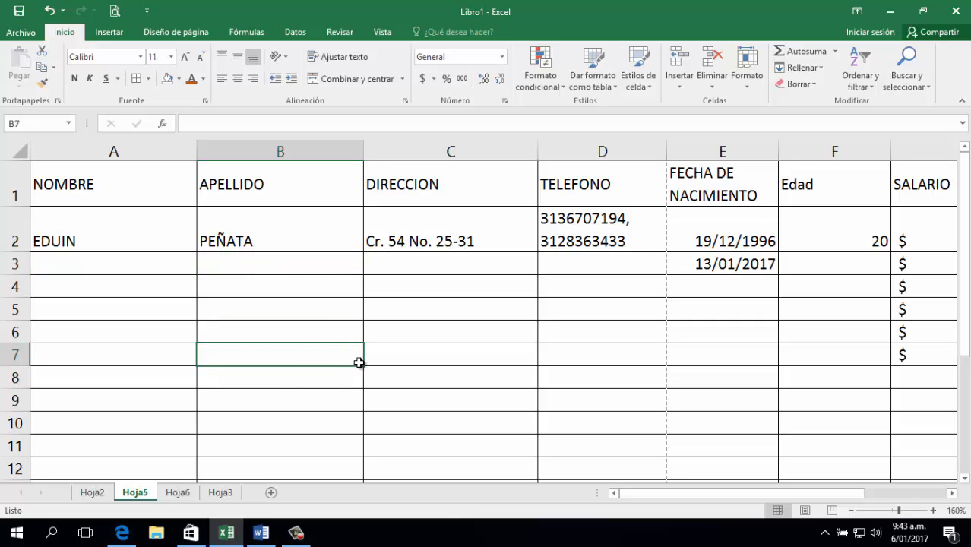
{"action": "left_click", "coordinate": [373, 354]}
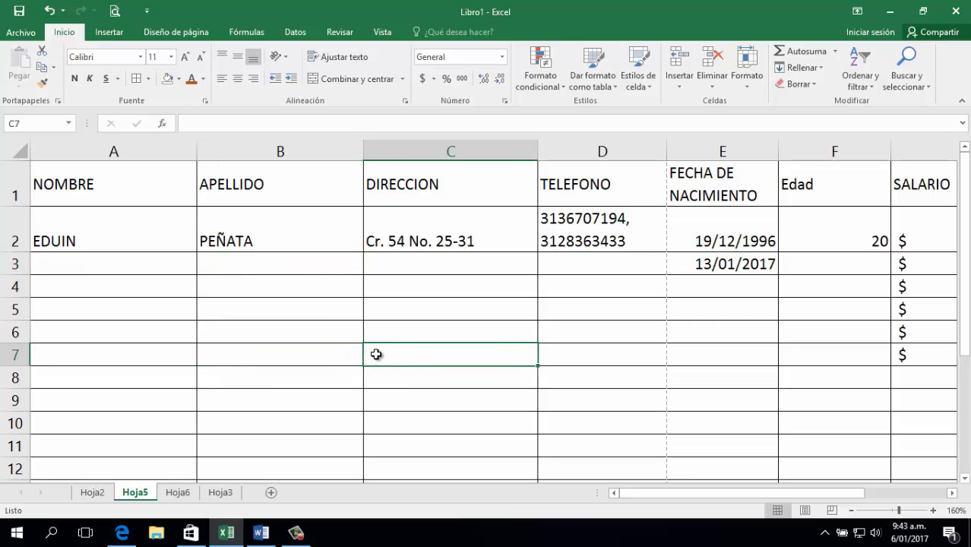
Create the blank workbook Libro2 from Nuevo, then switch back to Libro1's employee table.
{"action": "left_click", "coordinate": [6, 38]}
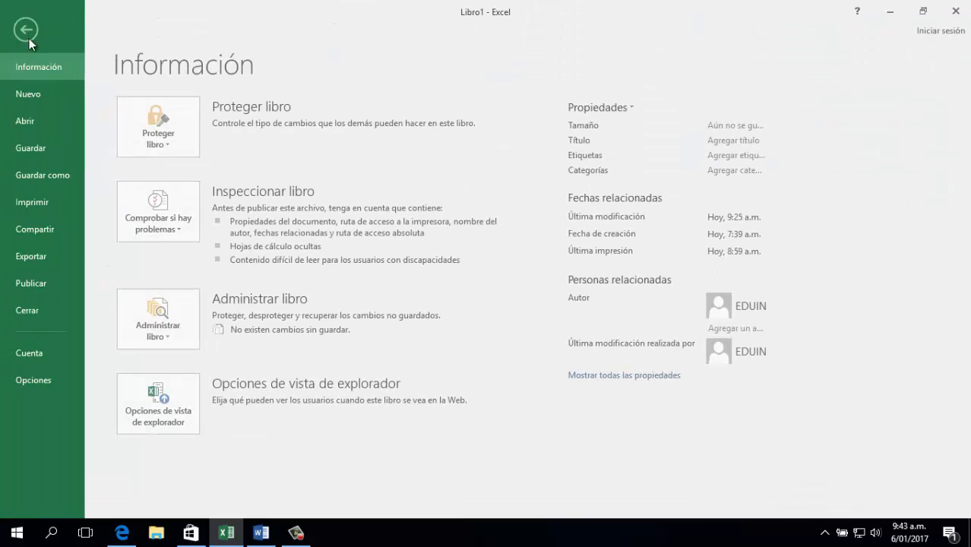
{"action": "left_click", "coordinate": [21, 94]}
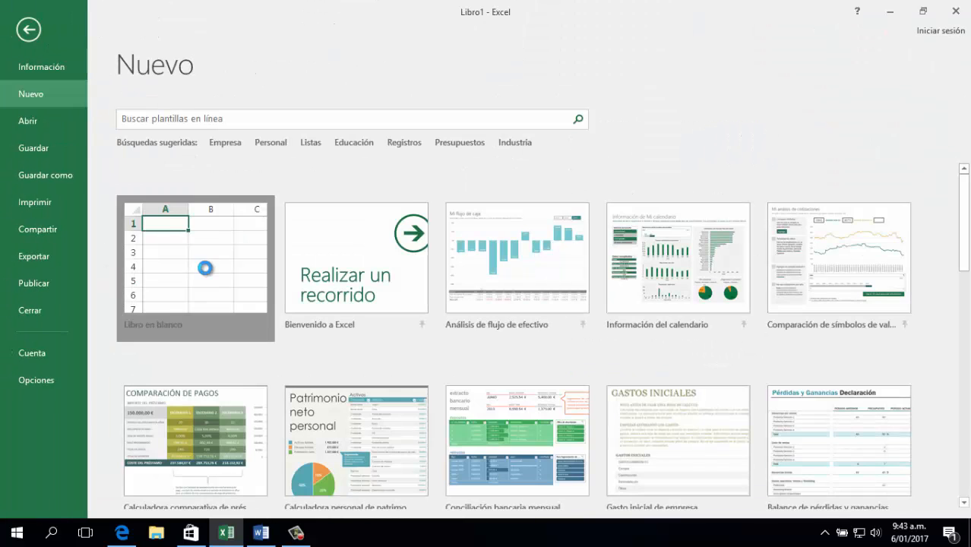
{"action": "left_click", "coordinate": [202, 266]}
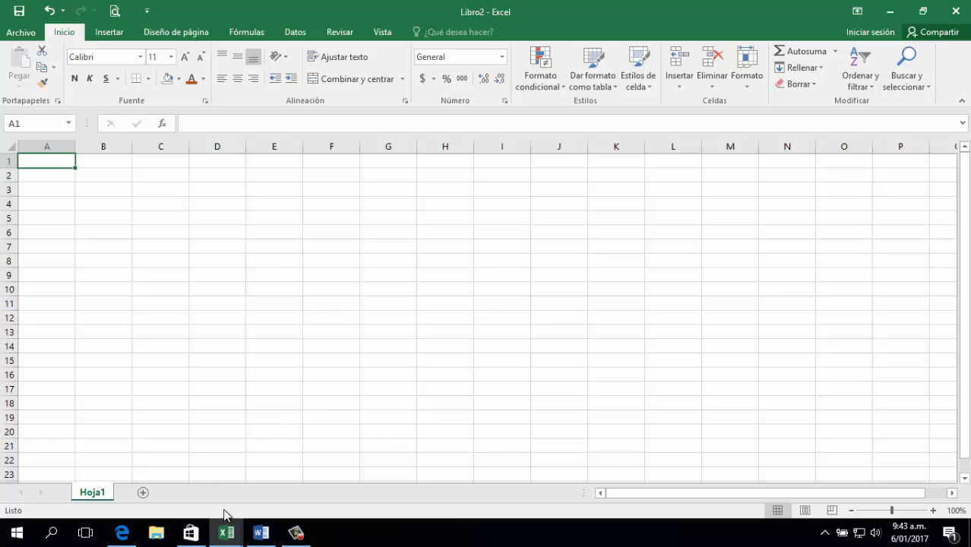
{"action": "mouse_move", "coordinate": [228, 538]}
{"action": "left_click", "coordinate": [190, 475]}
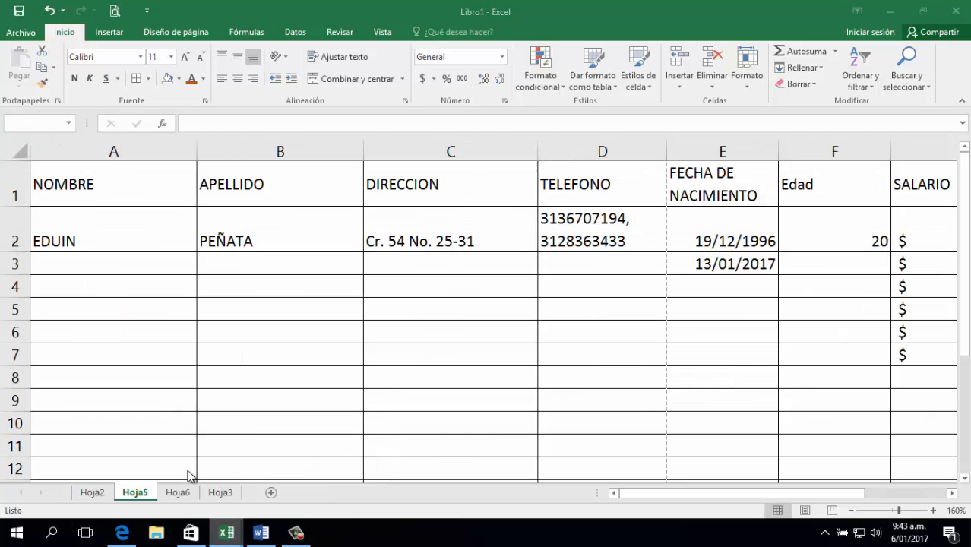
Finish the peso amount in G2 of the SALARIO column and move back toward column A.
{"action": "left_click", "coordinate": [628, 290]}
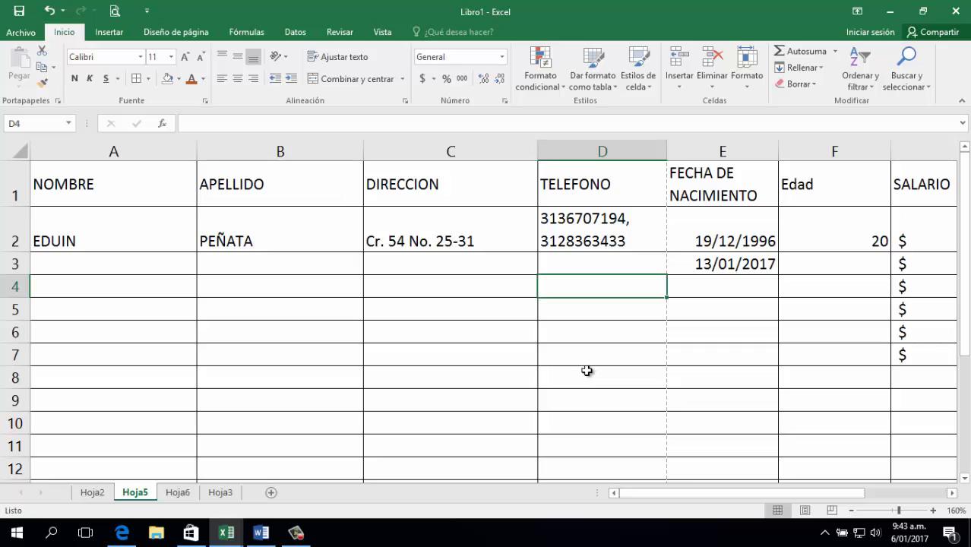
{"action": "left_click", "coordinate": [921, 243]}
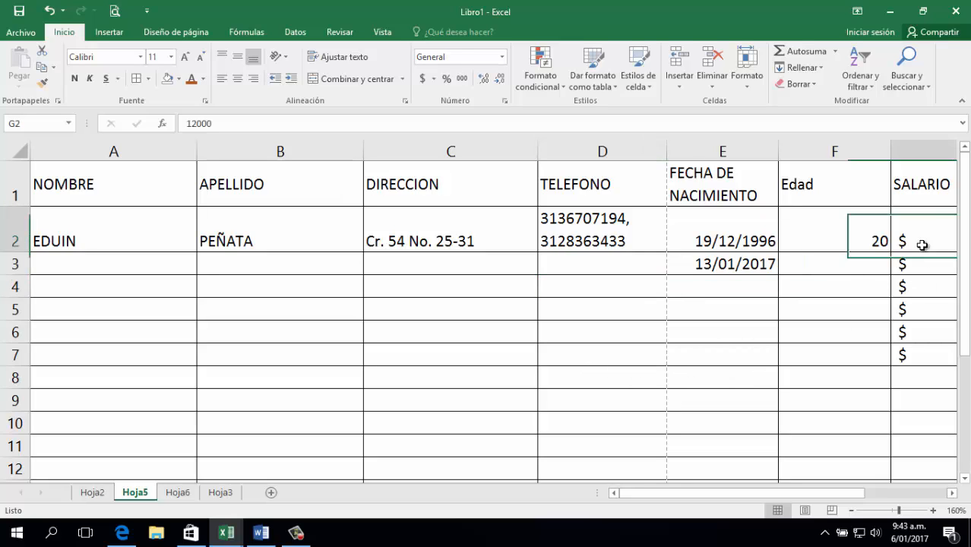
{"action": "left_click", "coordinate": [852, 247]}
{"action": "left_click", "coordinate": [831, 283]}
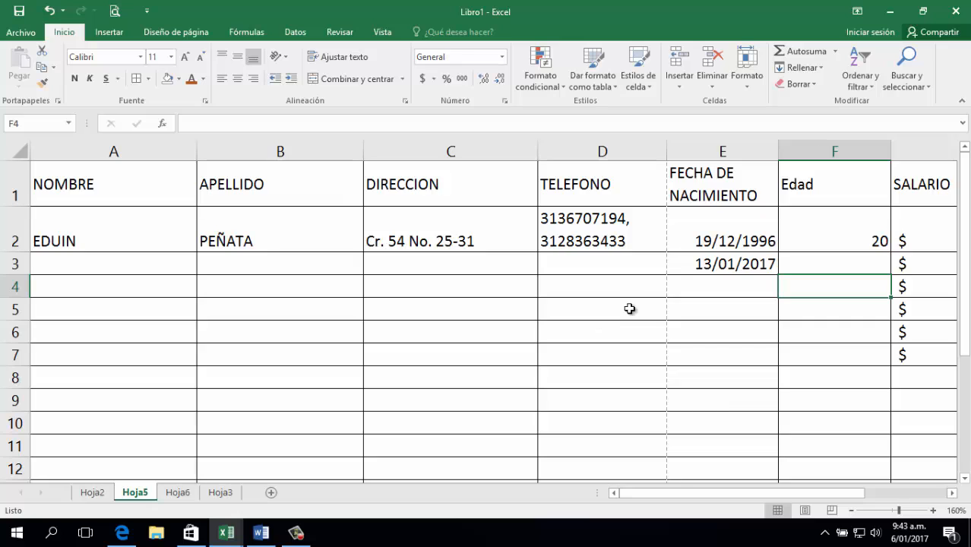
{"action": "key", "text": "Right"}
{"action": "key", "text": "Right"}
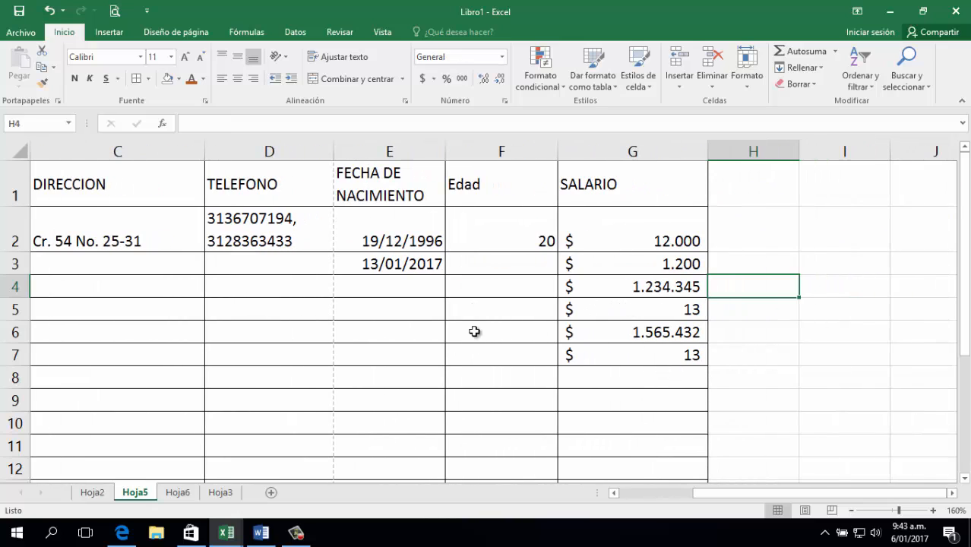
{"action": "double_click", "coordinate": [625, 245]}
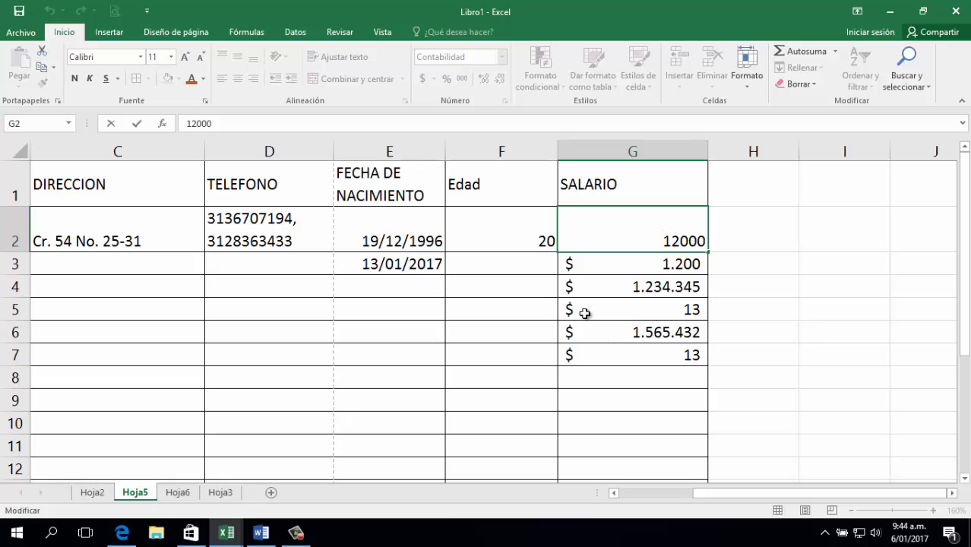
{"action": "left_click", "coordinate": [370, 285]}
{"action": "key", "text": "Left"}
{"action": "key", "text": "Left"}
{"action": "key", "text": "Left"}
{"action": "key", "text": "Left"}
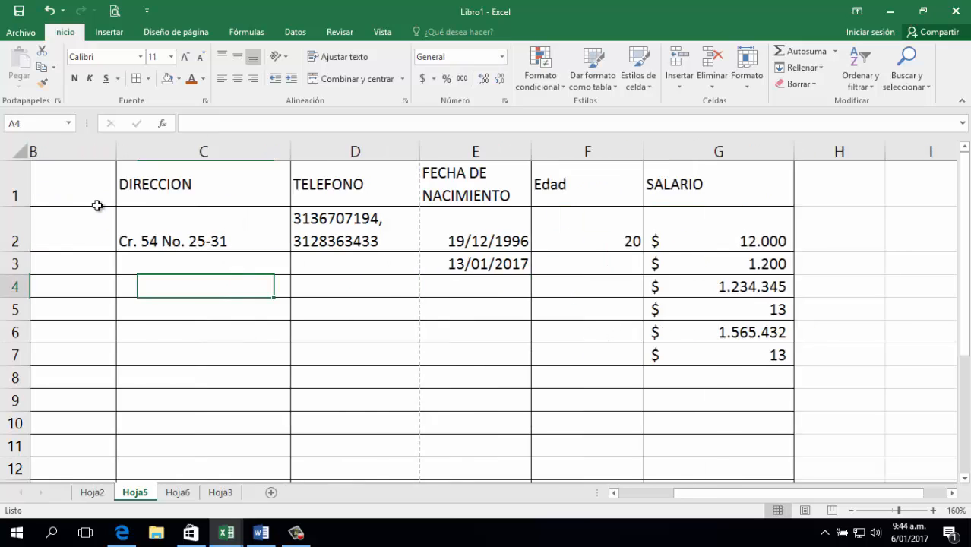
Insert a new column before NOMBRE with the header CODIGO in A1.
{"action": "left_click", "coordinate": [79, 151]}
{"action": "key", "text": "ctrl+plus"}
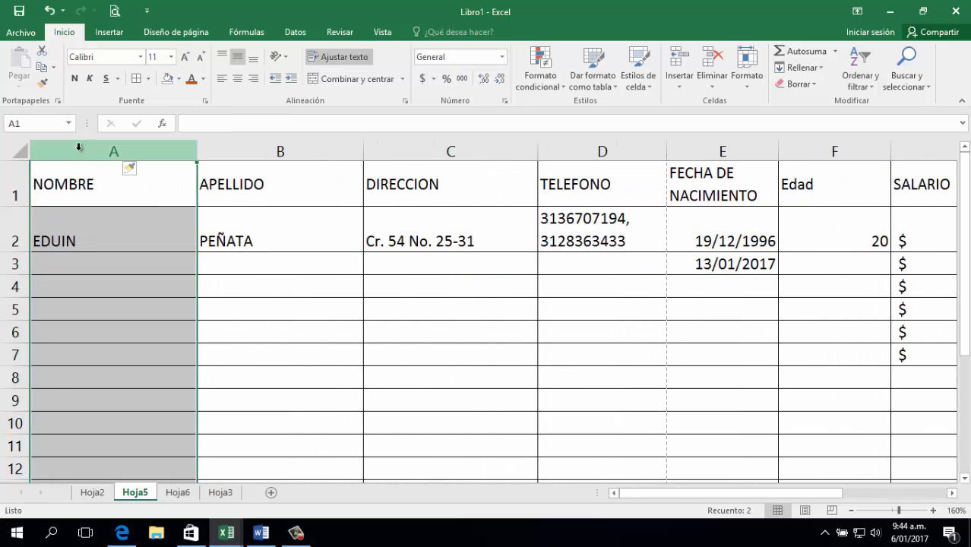
{"action": "left_click", "coordinate": [87, 188]}
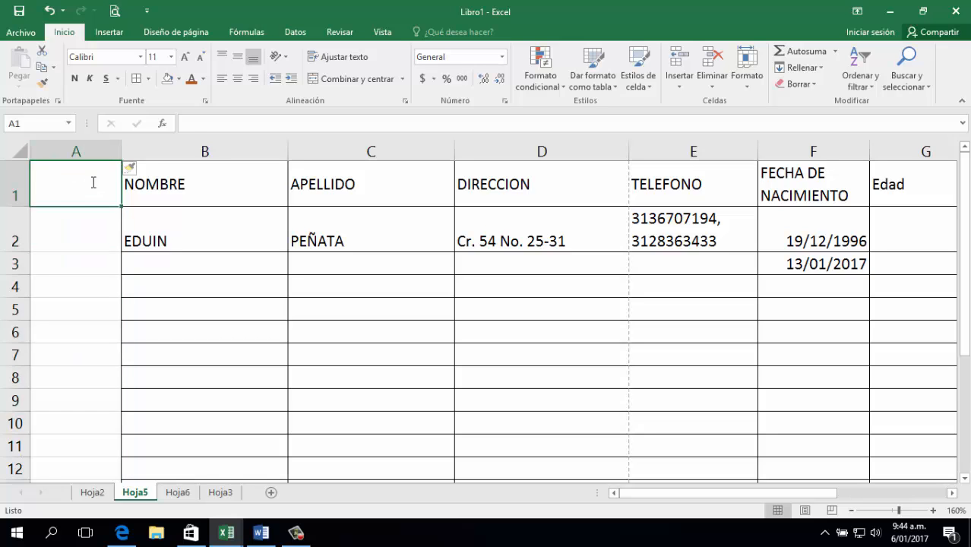
{"action": "type", "text": "CODIGO"}
{"action": "key", "text": "Return"}
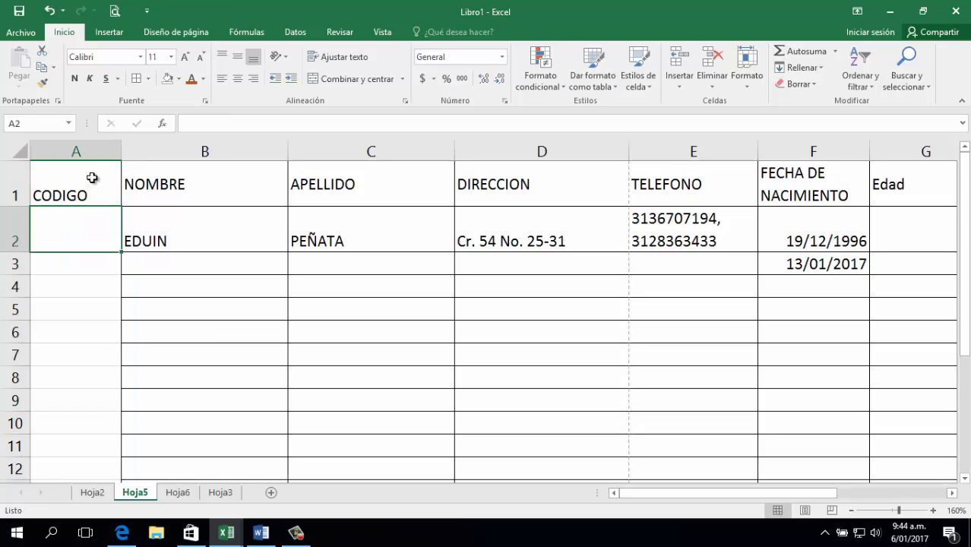
Enter the codes 1, 2, 3 and 4 in A2:A5.
{"action": "type", "text": "1"}
{"action": "key", "text": "Return"}
{"action": "type", "text": "2"}
{"action": "key", "text": "Return"}
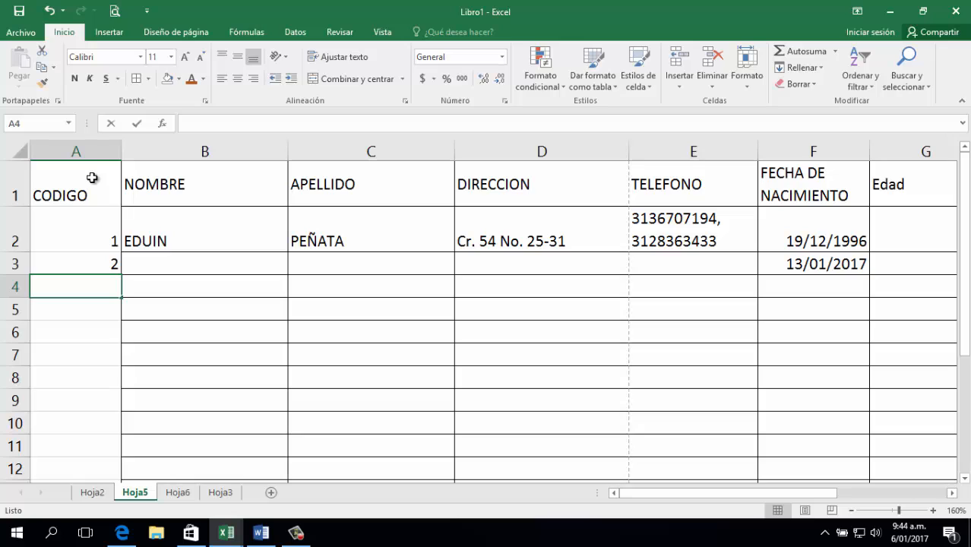
{"action": "type", "text": "3"}
{"action": "key", "text": "Return"}
{"action": "type", "text": "4"}
{"action": "key", "text": "Return"}
Add a leading zero to the code in A2.
{"action": "key", "text": "Up"}
{"action": "key", "text": "Up"}
{"action": "key", "text": "Up"}
{"action": "key", "text": "Up"}
{"action": "key", "text": "Up"}
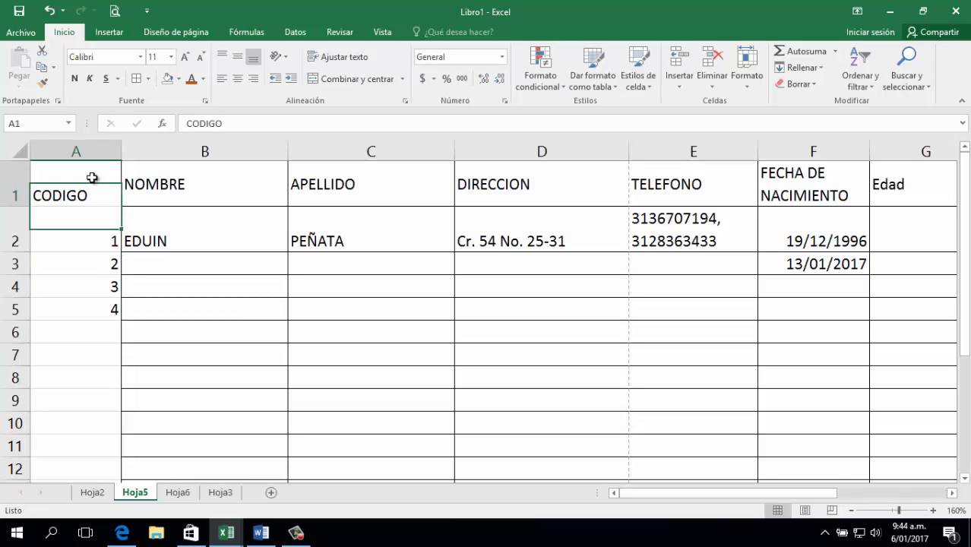
{"action": "key", "text": "Down"}
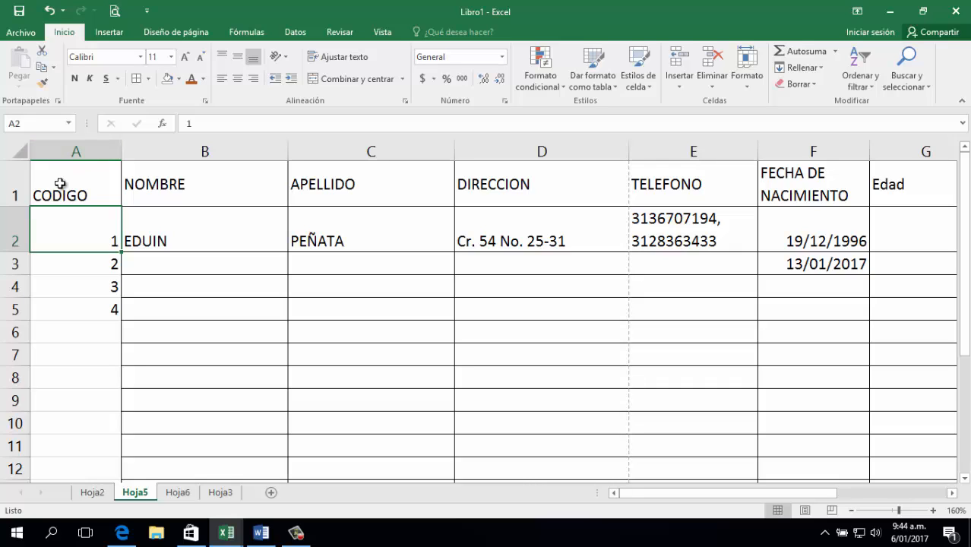
{"action": "key", "text": "F2"}
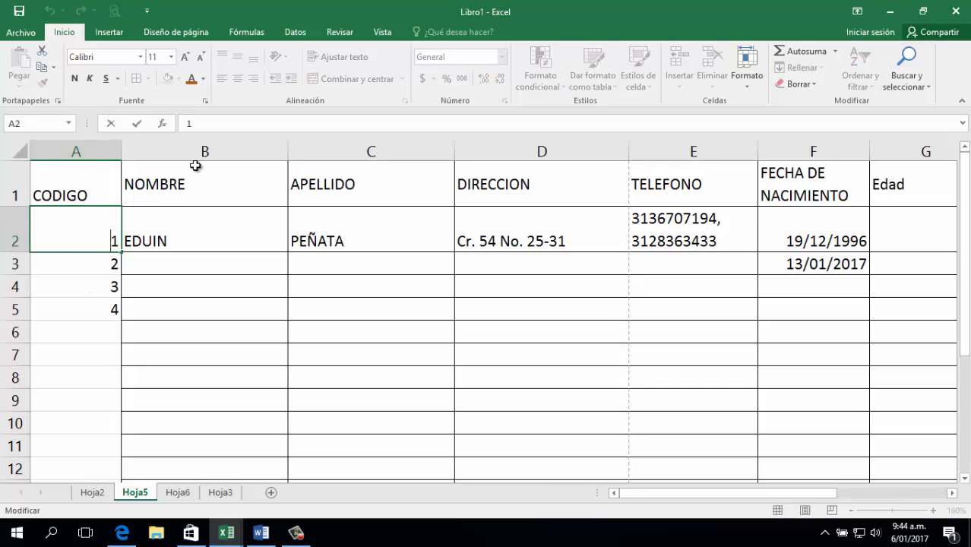
{"action": "key", "text": "Home"}
{"action": "type", "text": "0"}
{"action": "key", "text": "Return"}
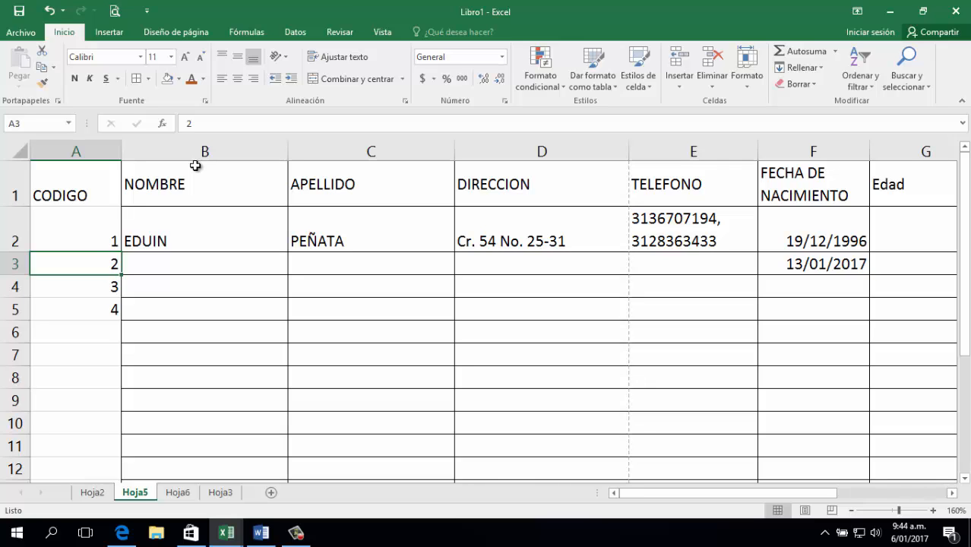
Change A2 to '001 and fill down so A2:A5 read 001 to 004.
{"action": "left_click", "coordinate": [99, 225]}
{"action": "double_click", "coordinate": [76, 239]}
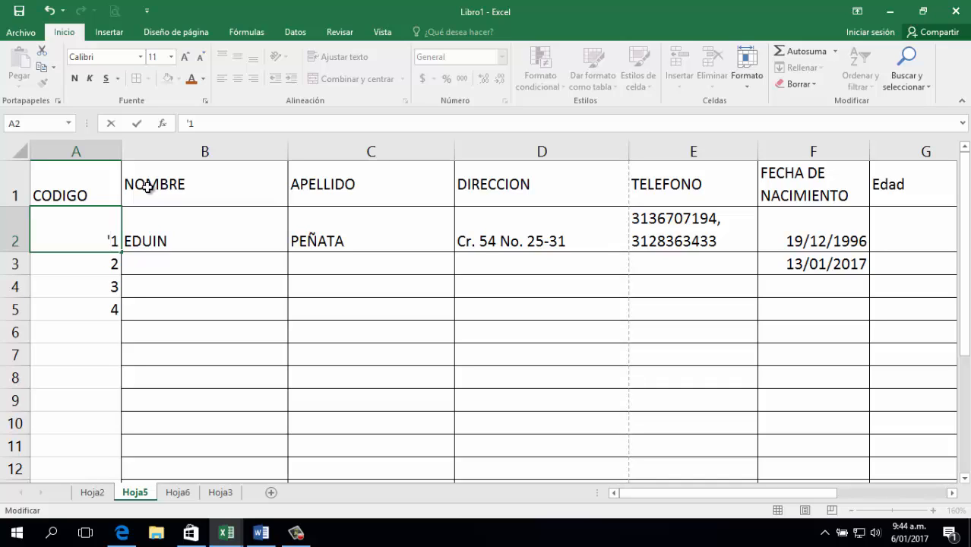
{"action": "type", "text": "'00"}
{"action": "key", "text": "Return"}
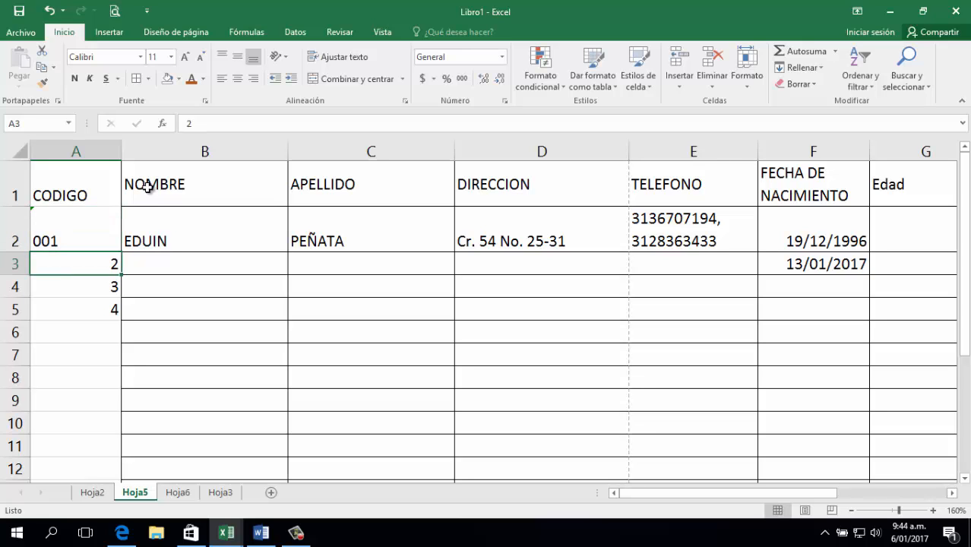
{"action": "key", "text": "Up"}
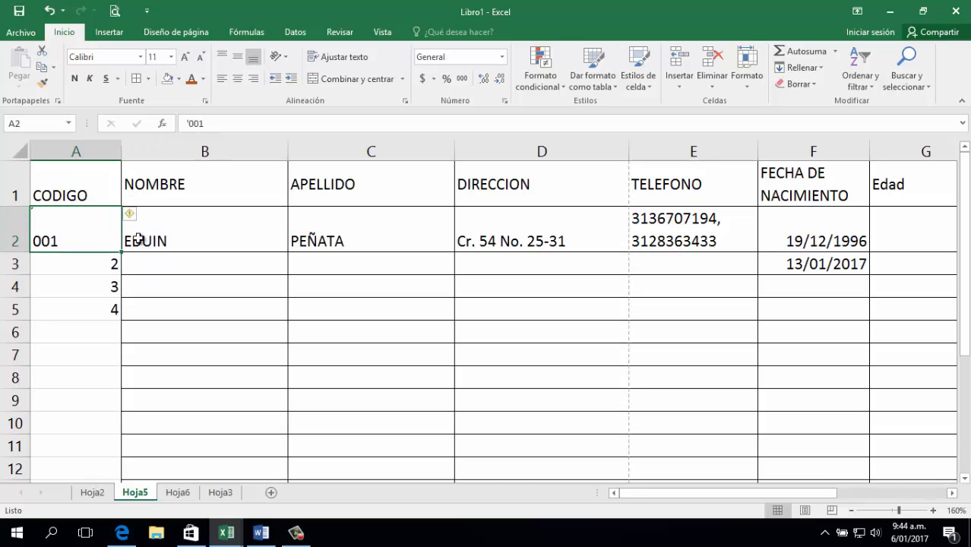
{"action": "left_click_drag", "start_coordinate": [120, 251], "coordinate": [116, 322]}
{"action": "left_click", "coordinate": [226, 408]}
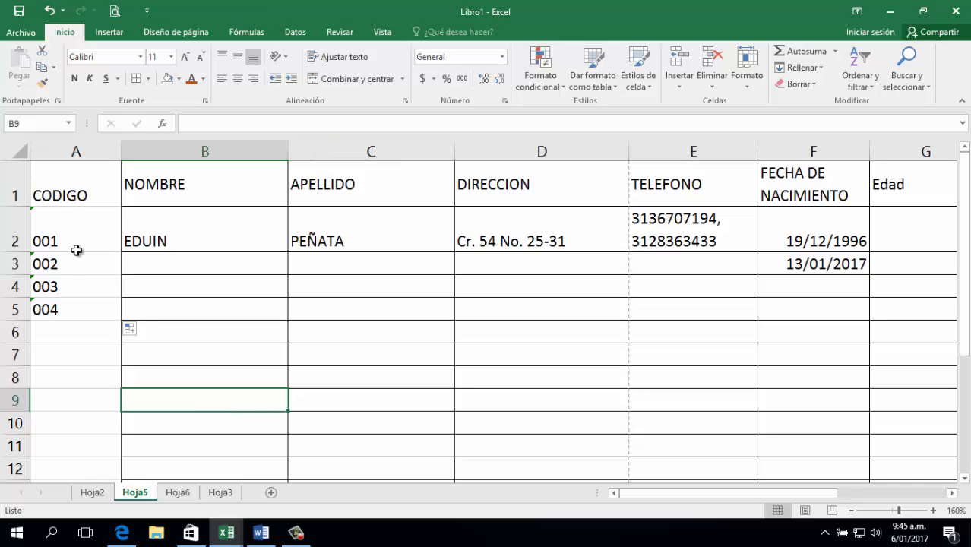
Right-align, then left-align the CODIGO column.
{"action": "left_click", "coordinate": [77, 151]}
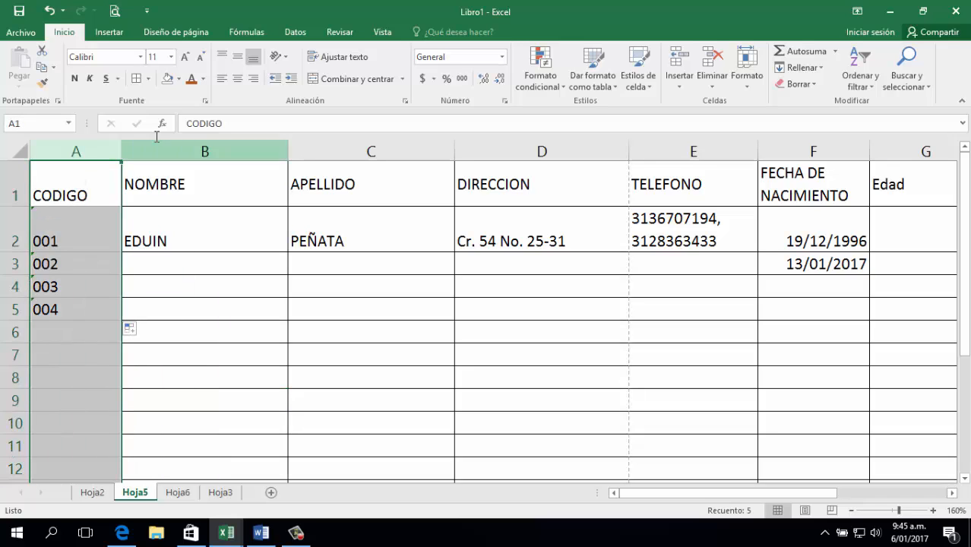
{"action": "left_click", "coordinate": [254, 79]}
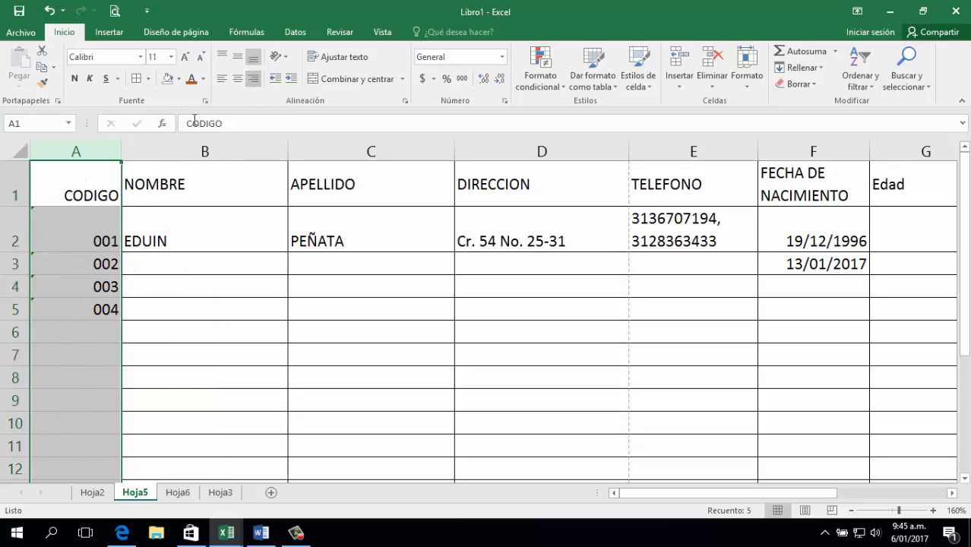
{"action": "left_click", "coordinate": [222, 79]}
{"action": "left_click", "coordinate": [75, 271]}
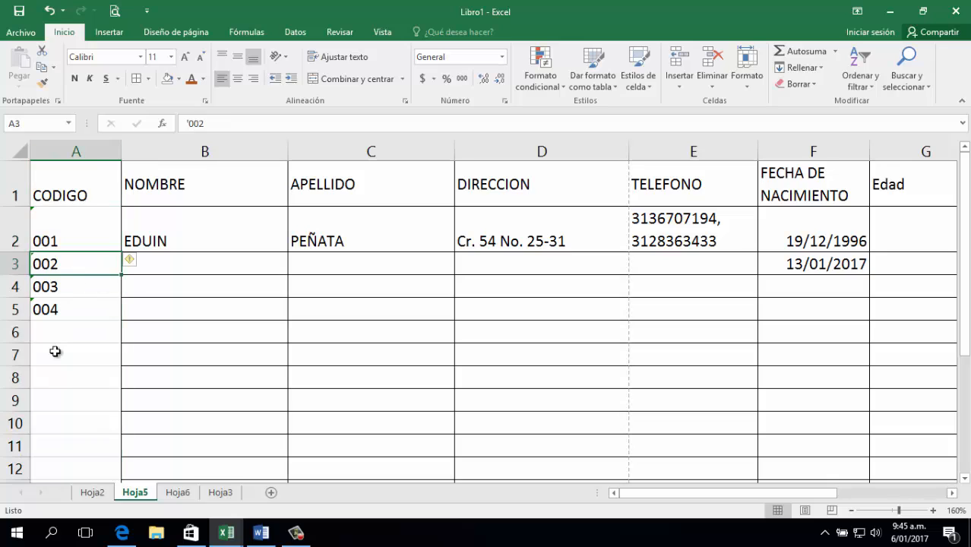
{"action": "left_click", "coordinate": [62, 351]}
{"action": "left_click", "coordinate": [67, 325]}
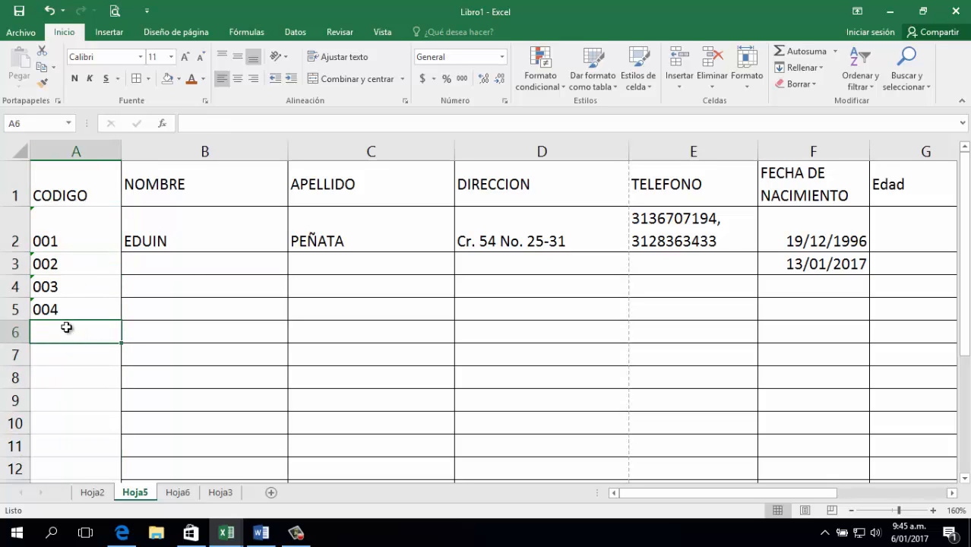
{"action": "type", "text": "=SUMA("}
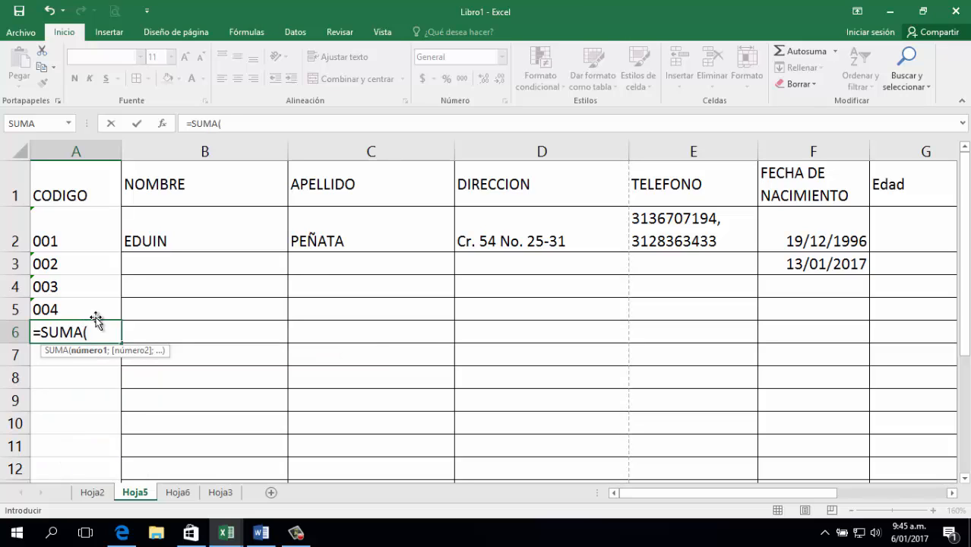
{"action": "key", "text": "Up"}
{"action": "key", "text": "shift+Up"}
{"action": "key", "text": "shift+Up"}
{"action": "key", "text": "shift+Up"}
{"action": "key", "text": "Return"}
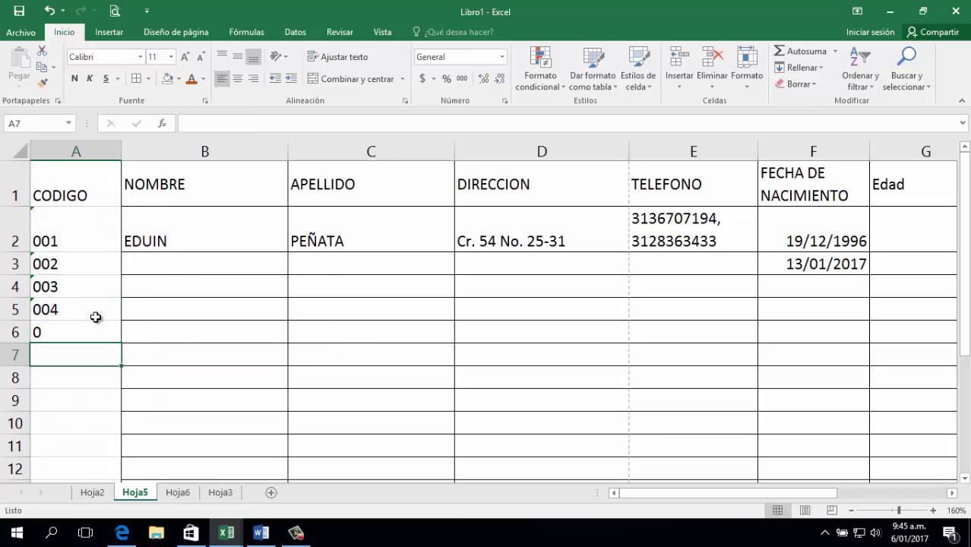
{"action": "key", "text": "Up"}
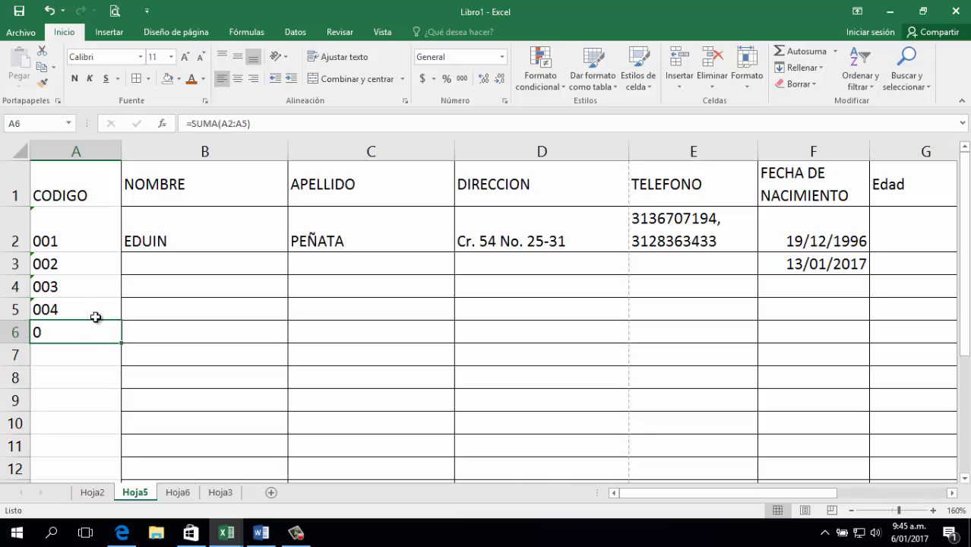
{"action": "key", "text": "Delete"}
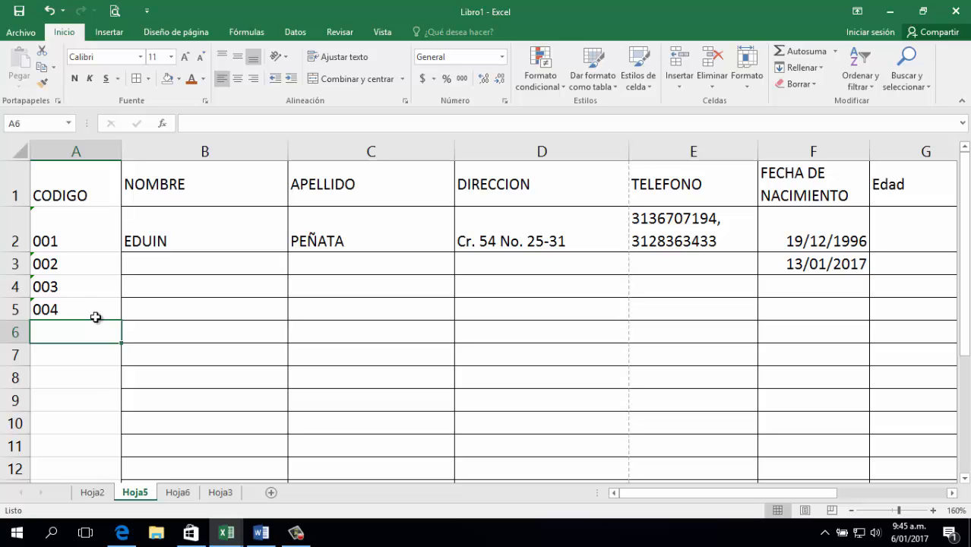
Type the numbers 1 to 5 into A7:A11.
{"action": "key", "text": "Down"}
{"action": "type", "text": "1"}
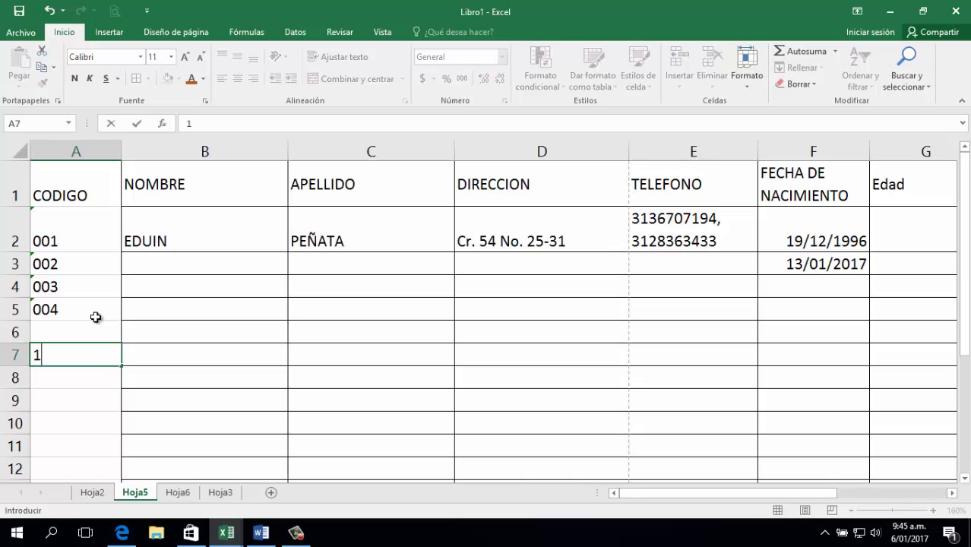
{"action": "key", "text": "Return"}
{"action": "type", "text": "2"}
{"action": "key", "text": "Return"}
{"action": "type", "text": "3"}
{"action": "key", "text": "Return"}
{"action": "type", "text": "4 5"}
Format the A7:A11 numbers as Texto.
{"action": "key", "text": "Up"}
{"action": "key", "text": "Up"}
{"action": "key", "text": "Up"}
{"action": "key", "text": "Up"}
{"action": "key", "text": "Up"}
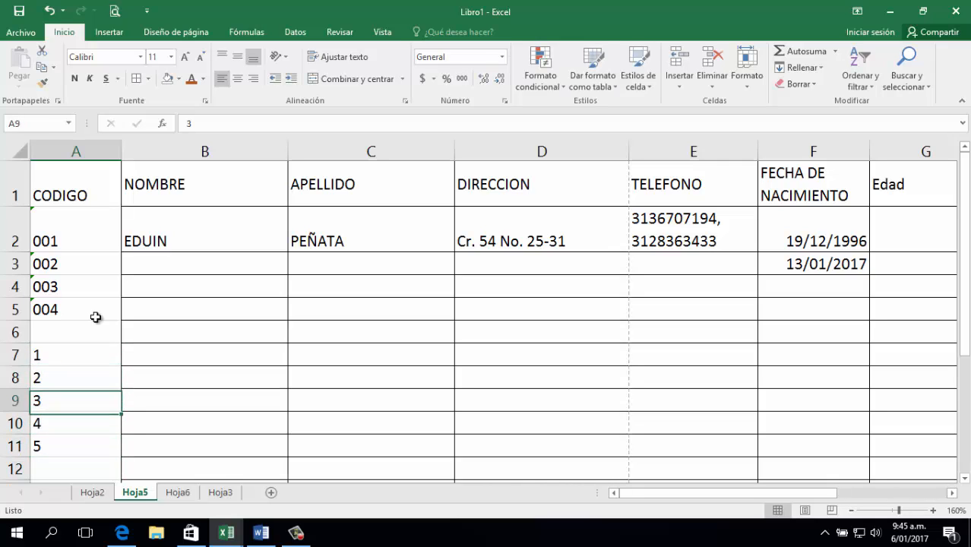
{"action": "key", "text": "shift+Down"}
{"action": "key", "text": "shift+Down"}
{"action": "key", "text": "shift+Down"}
{"action": "key", "text": "shift+Down"}
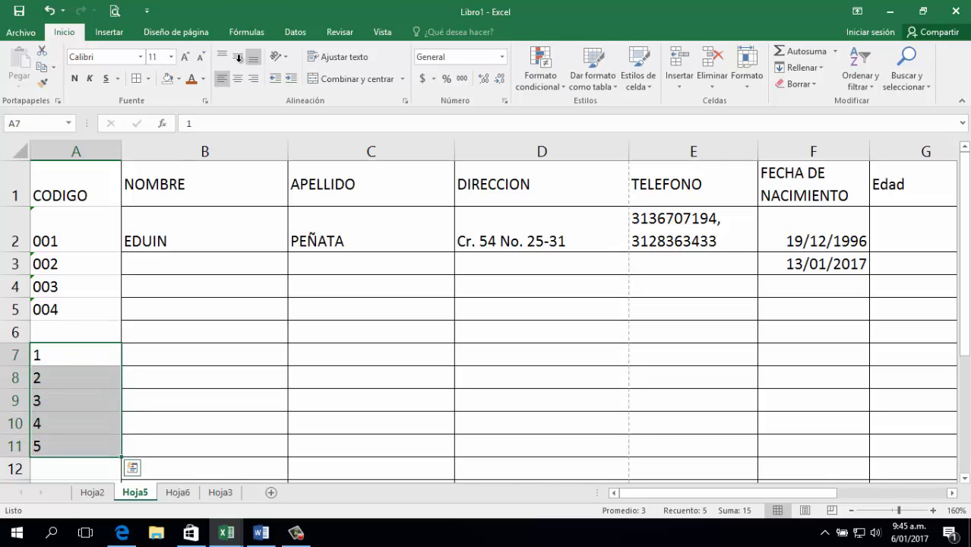
{"action": "left_click", "coordinate": [502, 59]}
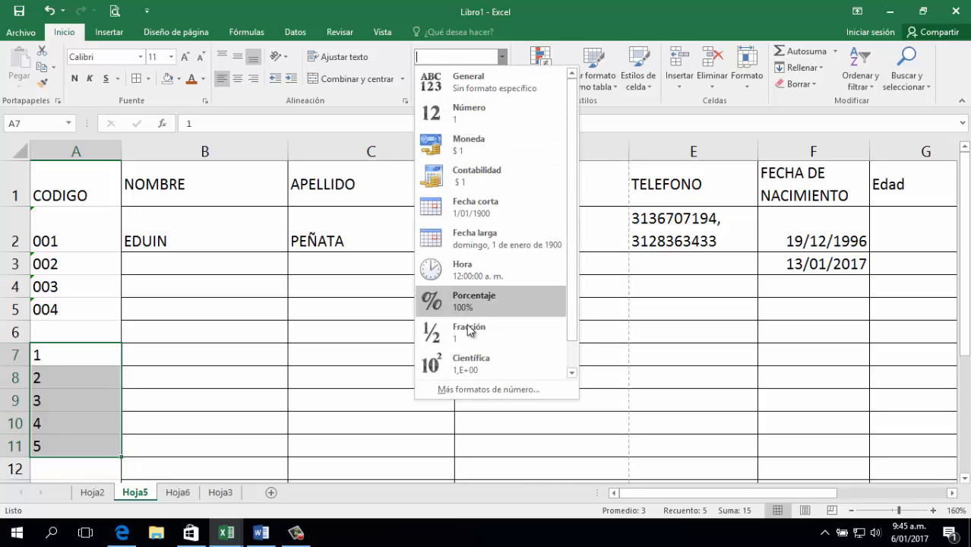
{"action": "scroll", "coordinate": [475, 372], "scroll_direction": "down", "scroll_amount": 1}
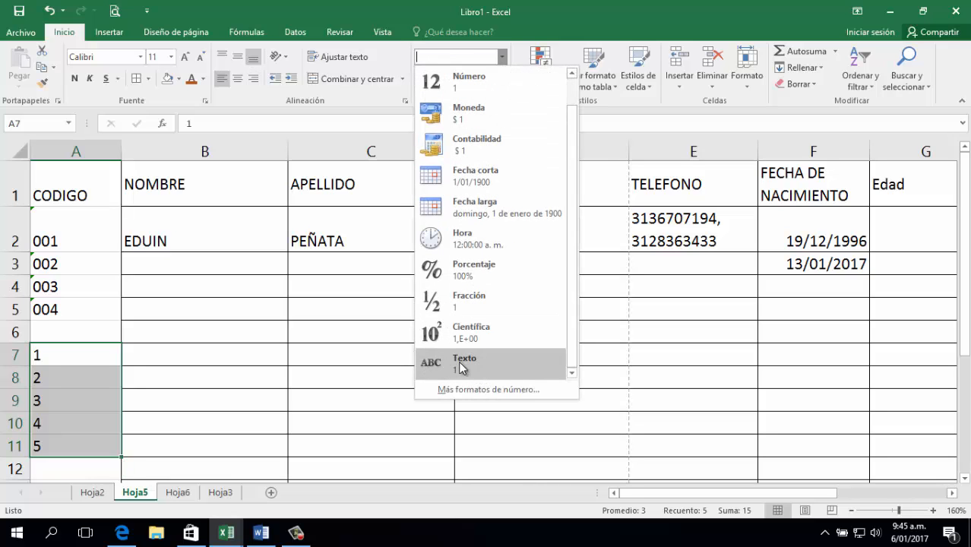
{"action": "left_click", "coordinate": [460, 363]}
Edit A7 to read 001.
{"action": "left_click", "coordinate": [48, 358]}
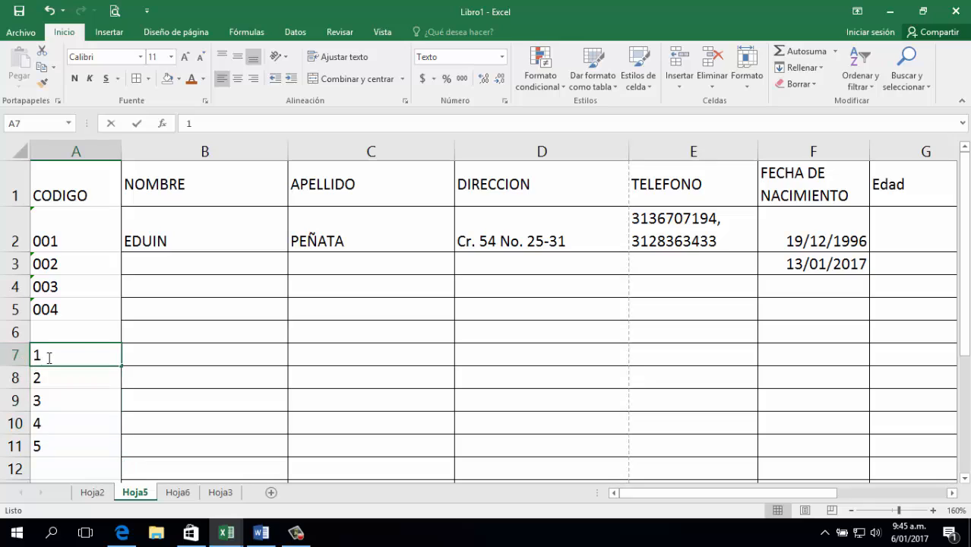
{"action": "double_click", "coordinate": [48, 358]}
{"action": "key", "text": "Home"}
{"action": "type", "text": "00"}
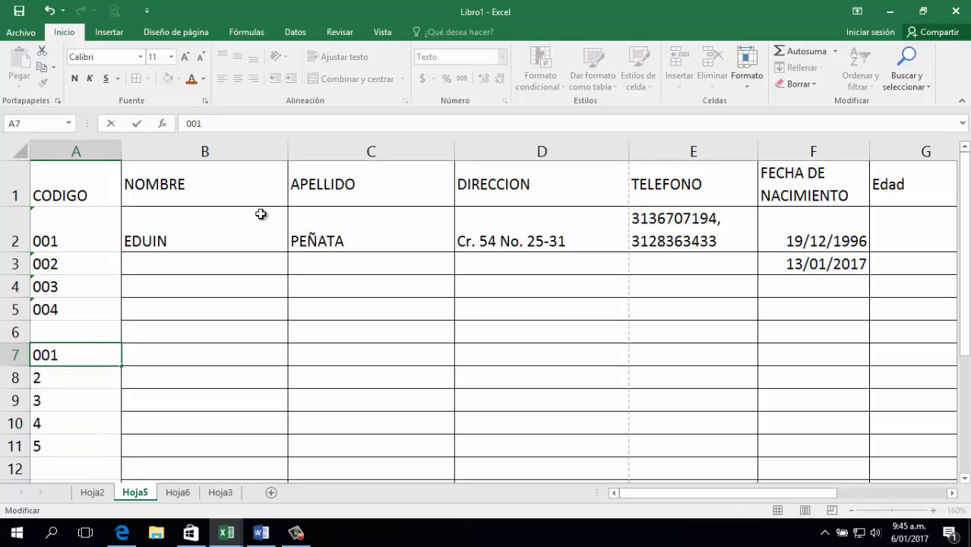
{"action": "key", "text": "Return"}
{"action": "key", "text": "Up"}
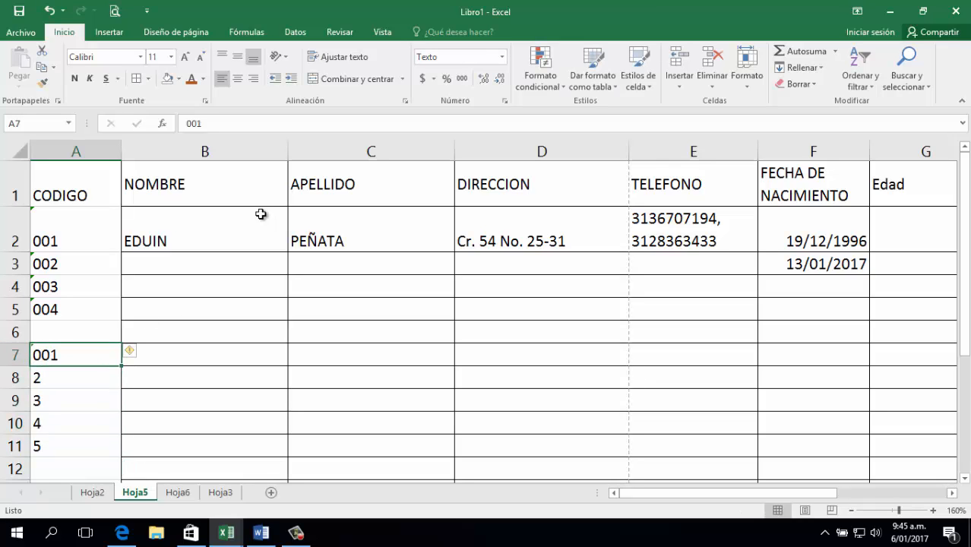
{"action": "key", "text": "Down"}
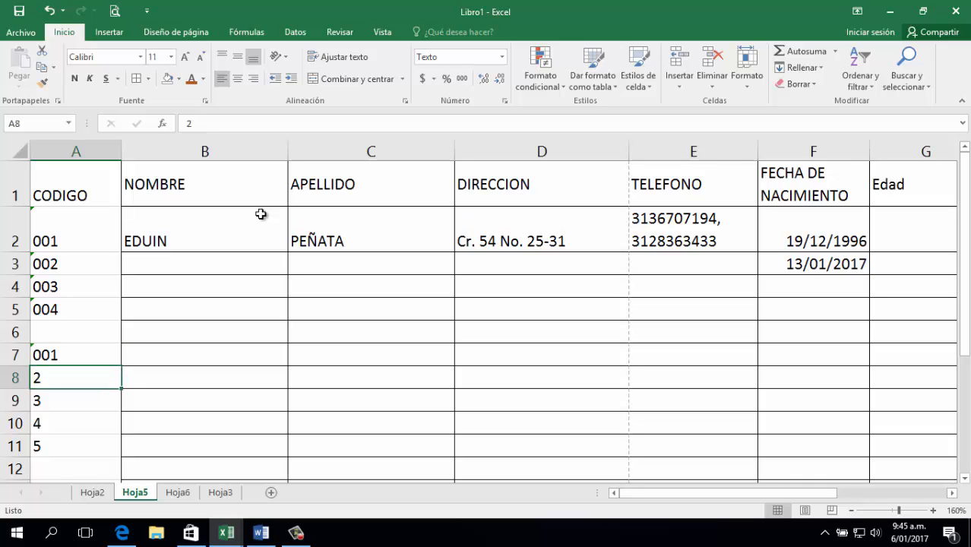
{"action": "key", "text": "Up"}
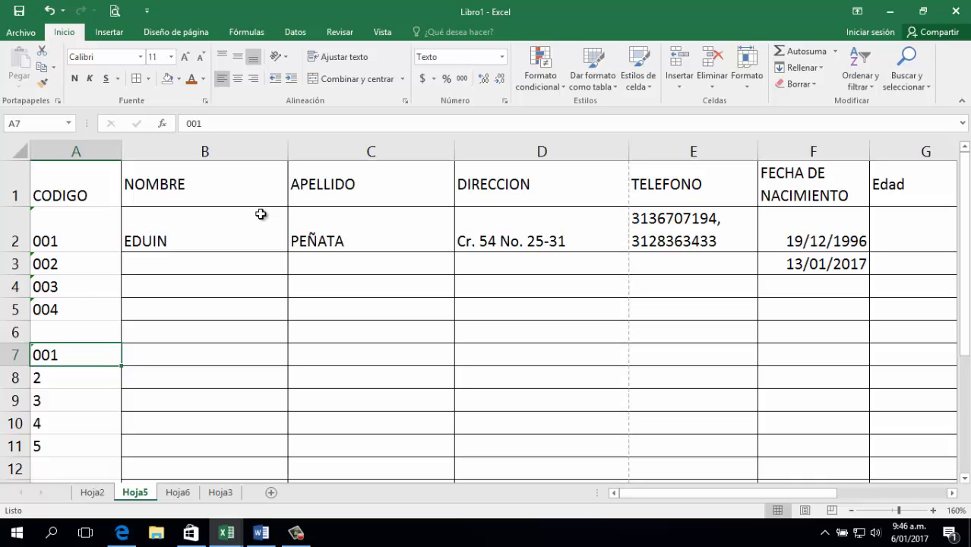
Re-enter 1 in A7 and move through the A7:A11 number list.
{"action": "type", "text": "1"}
{"action": "key", "text": "Return"}
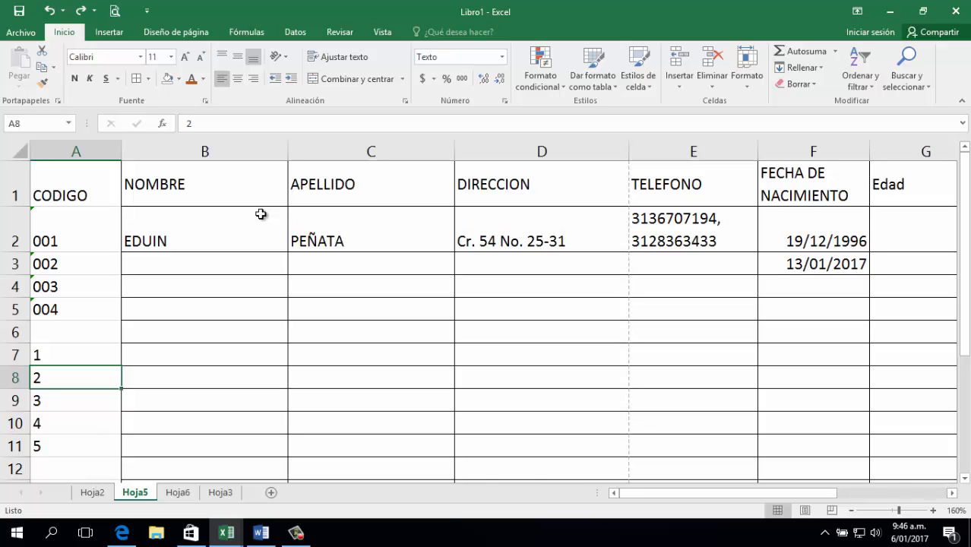
{"action": "key", "text": "Up"}
{"action": "key", "text": "Up"}
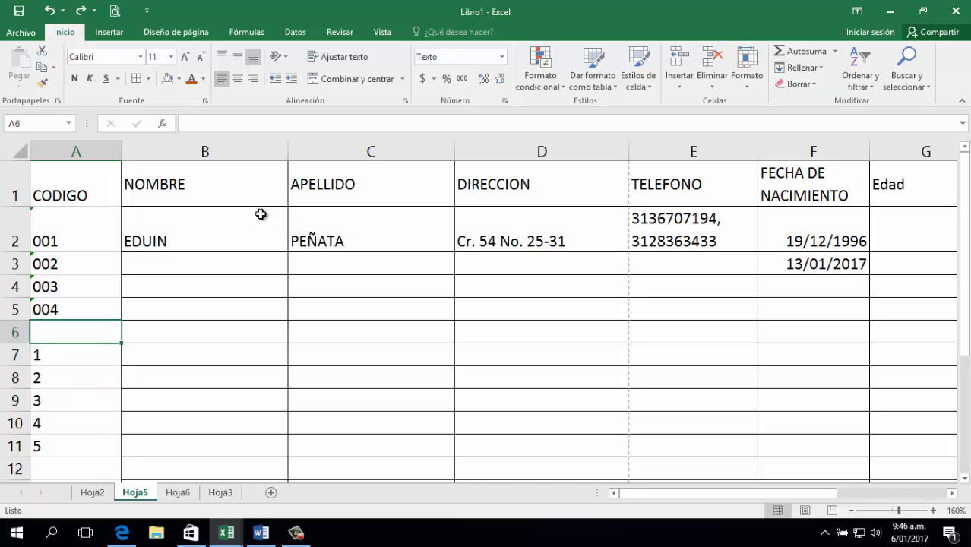
{"action": "key", "text": "Down"}
{"action": "key", "text": "shift+Down"}
{"action": "key", "text": "shift+Down"}
{"action": "key", "text": "shift+Down"}
{"action": "key", "text": "shift+Down"}
{"action": "key", "text": "shift+Down"}
{"action": "key", "text": "shift+Up"}
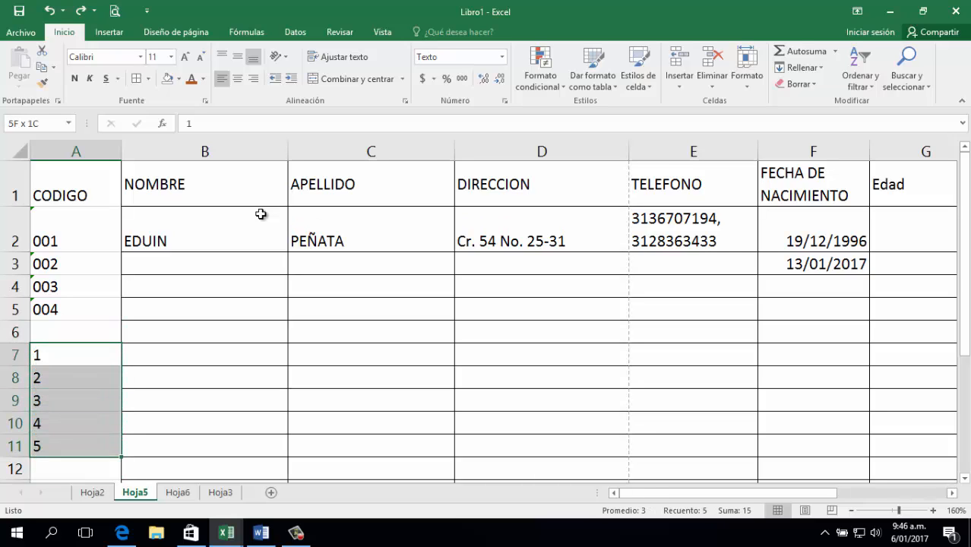
{"action": "key", "text": "Up"}
{"action": "key", "text": "Up"}
{"action": "key", "text": "Up"}
{"action": "key", "text": "Down"}
{"action": "key", "text": "Down"}
{"action": "key", "text": "Down"}
{"action": "key", "text": "Down"}
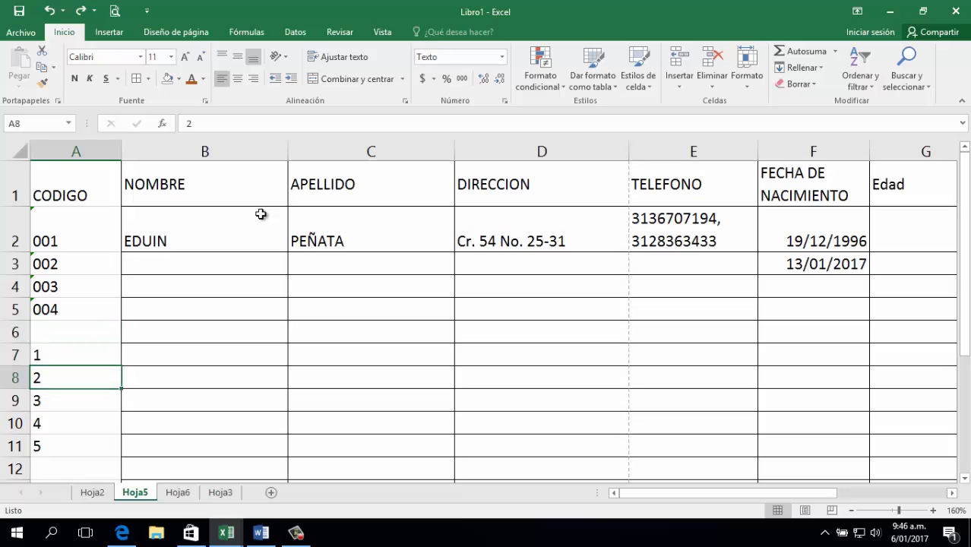
{"action": "key", "text": "shift+Down"}
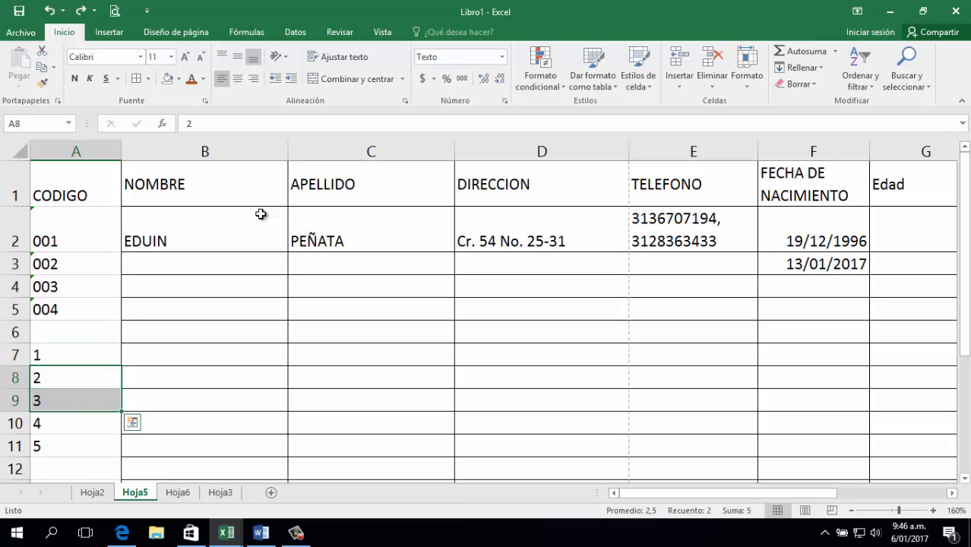
{"action": "key", "text": "Up"}
{"action": "key", "text": "Up"}
{"action": "key", "text": "Down"}
{"action": "key", "text": "Down"}
{"action": "key", "text": "Down"}
{"action": "key", "text": "Down"}
{"action": "key", "text": "Down"}
{"action": "key", "text": "Down"}
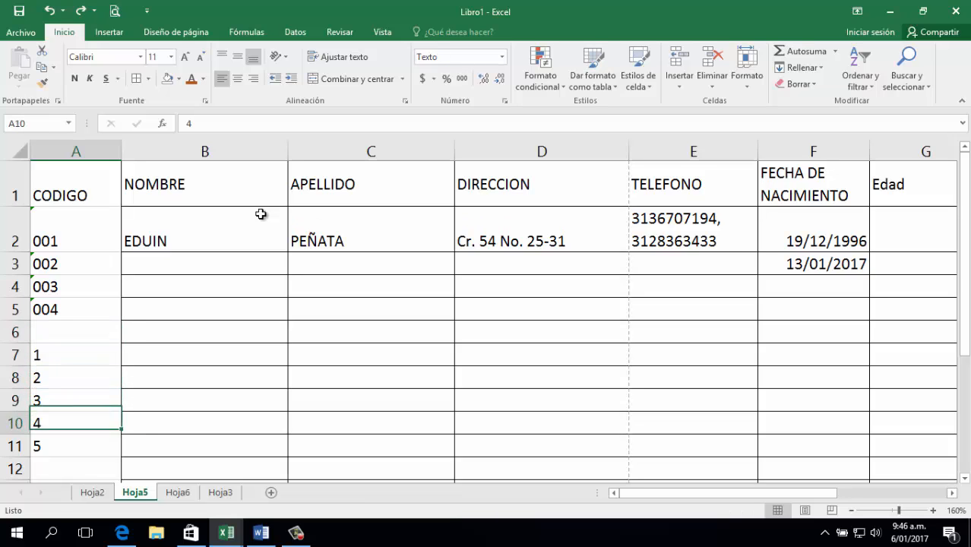
Enter =SUMA(A7:A11) in A12, giving a total of 15.
{"action": "type", "text": "=SUMA("}
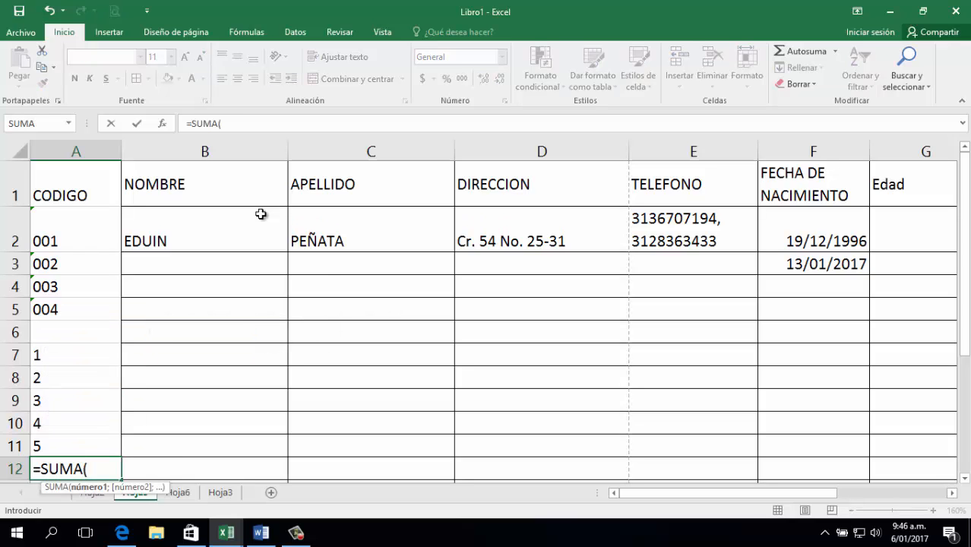
{"action": "key", "text": "Up"}
{"action": "key", "text": "shift+Up"}
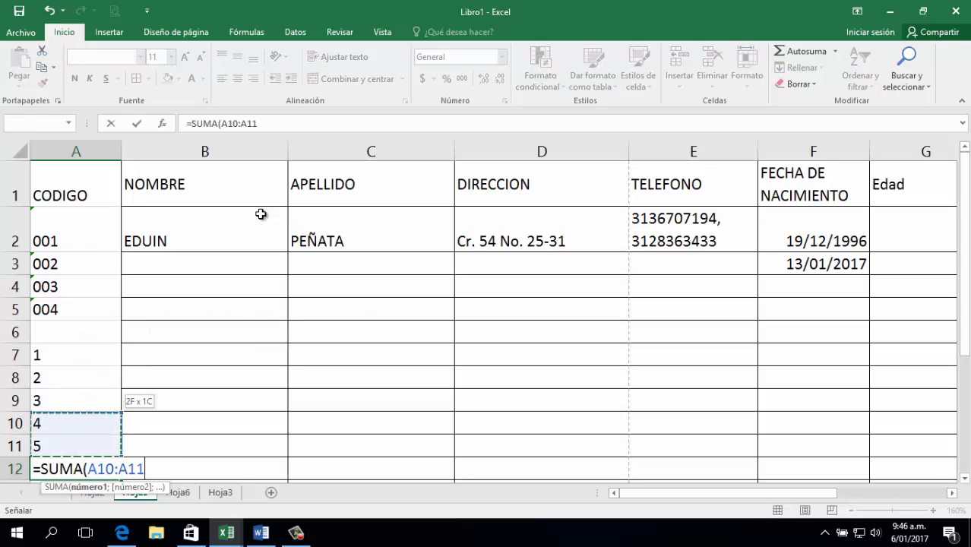
{"action": "key", "text": "shift+Up"}
{"action": "key", "text": "shift+Up"}
{"action": "key", "text": "shift+Up"}
{"action": "key", "text": "Return"}
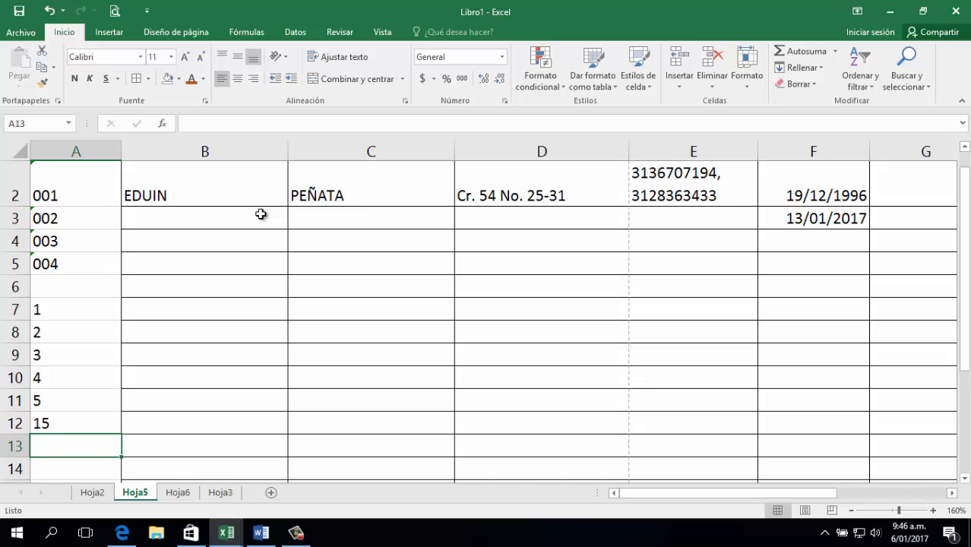
{"action": "key", "text": "Up"}
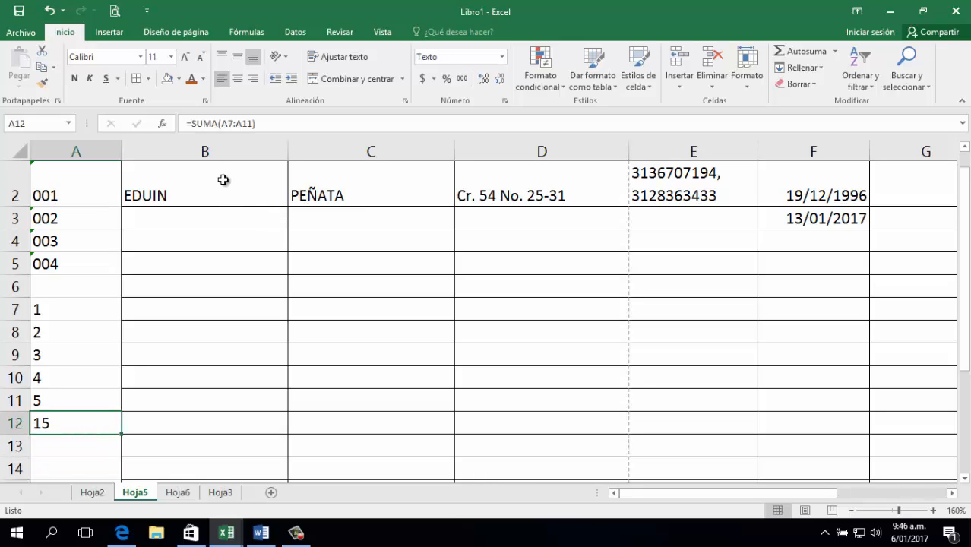
Select A7:A11 and choose Texto from the Number Format list.
{"action": "left_click_drag", "start_coordinate": [73, 314], "coordinate": [121, 397]}
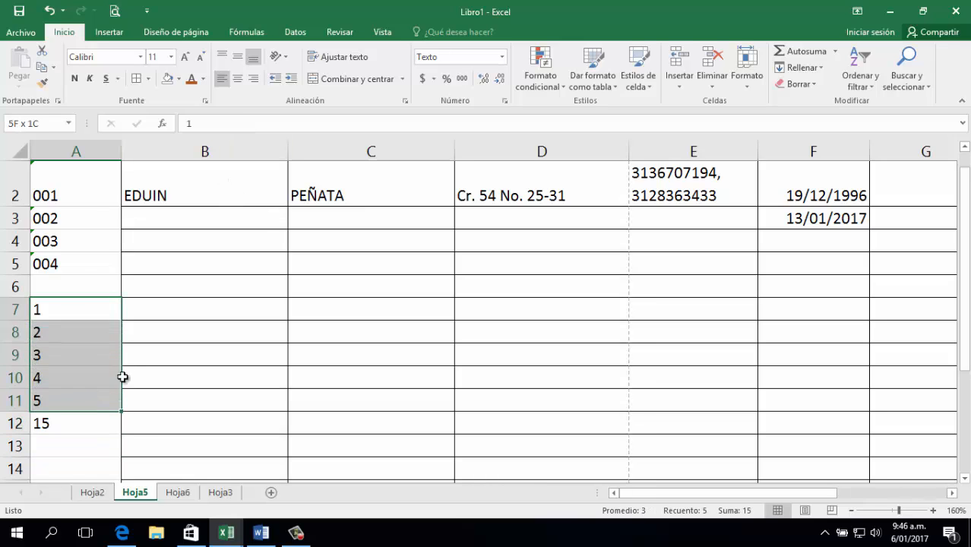
{"action": "left_click", "coordinate": [494, 59]}
{"action": "scroll", "coordinate": [486, 369], "scroll_direction": "down", "scroll_amount": 1}
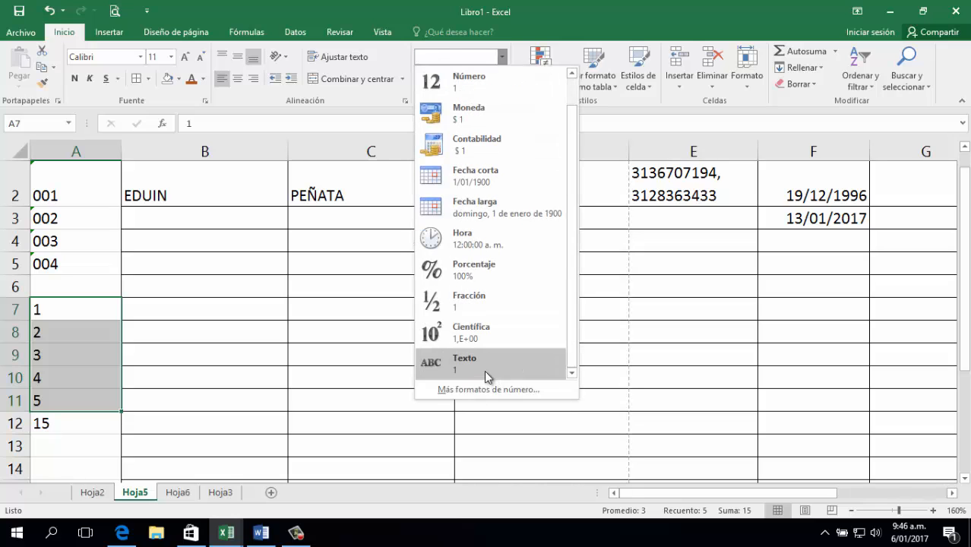
{"action": "left_click", "coordinate": [459, 368]}
{"action": "key", "text": "Return"}
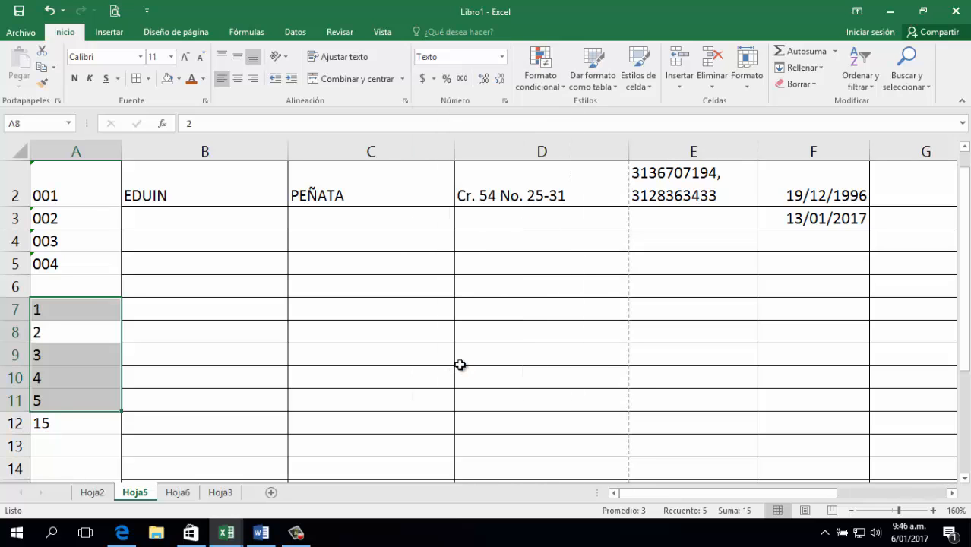
{"action": "key", "text": "Down"}
{"action": "key", "text": "Down"}
{"action": "key", "text": "Down"}
{"action": "key", "text": "Down"}
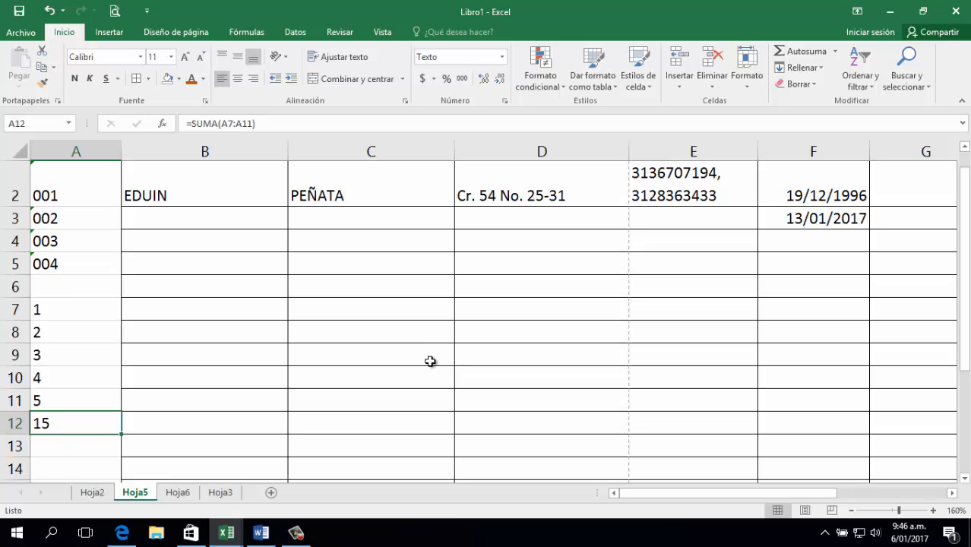
{"action": "scroll", "coordinate": [357, 334], "scroll_direction": "up", "scroll_amount": 1}
{"action": "left_click", "coordinate": [65, 315]}
{"action": "left_click", "coordinate": [68, 331]}
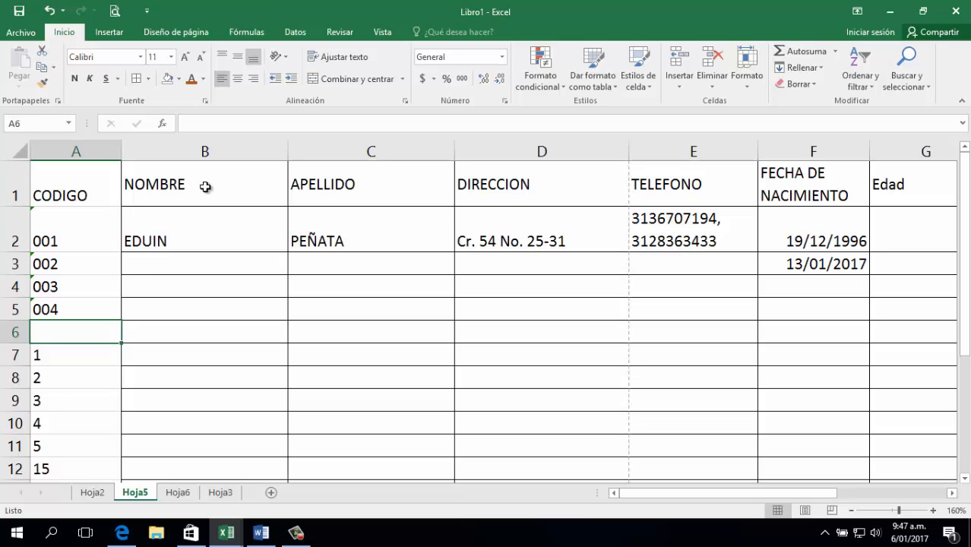
Select the numbers in A7:A11 and check the sum formula in A12.
{"action": "scroll", "coordinate": [130, 251], "scroll_direction": "down", "scroll_amount": 3}
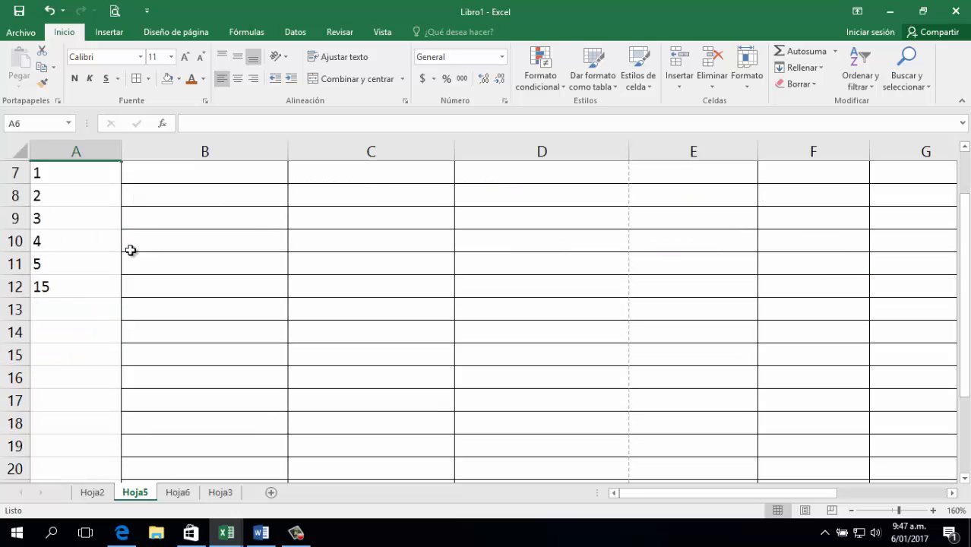
{"action": "left_click", "coordinate": [82, 226]}
{"action": "scroll", "coordinate": [72, 228], "scroll_direction": "up", "scroll_amount": 2}
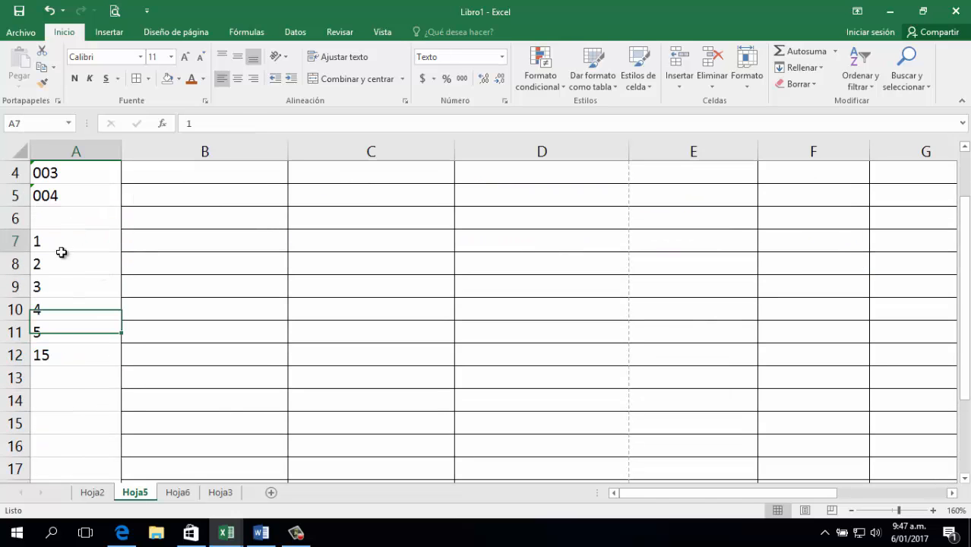
{"action": "left_click_drag", "start_coordinate": [61, 252], "coordinate": [56, 341]}
{"action": "left_click", "coordinate": [61, 357]}
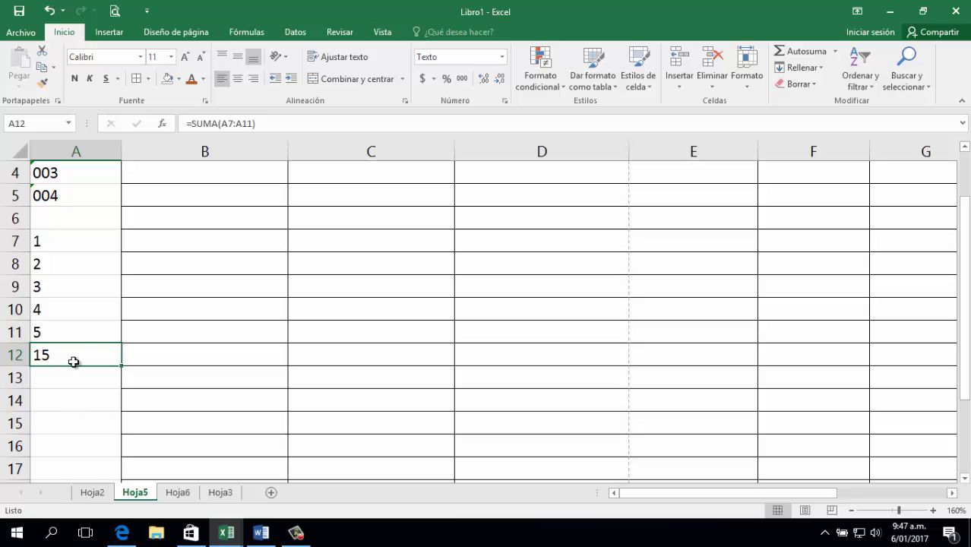
Change A7 to 001 and fill down so A7:A11 read 001 to 005.
{"action": "left_click", "coordinate": [41, 240]}
{"action": "double_click", "coordinate": [41, 241]}
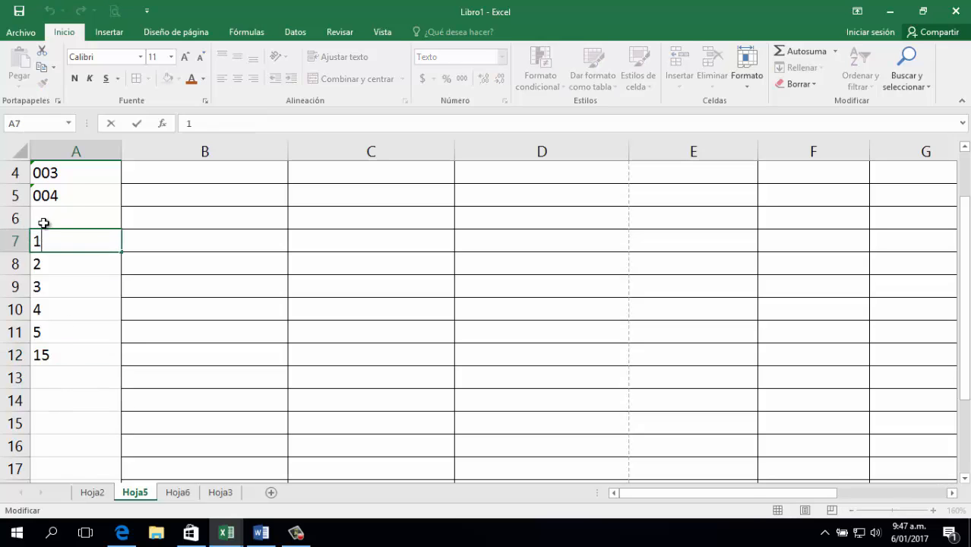
{"action": "key", "text": "Home"}
{"action": "type", "text": "00"}
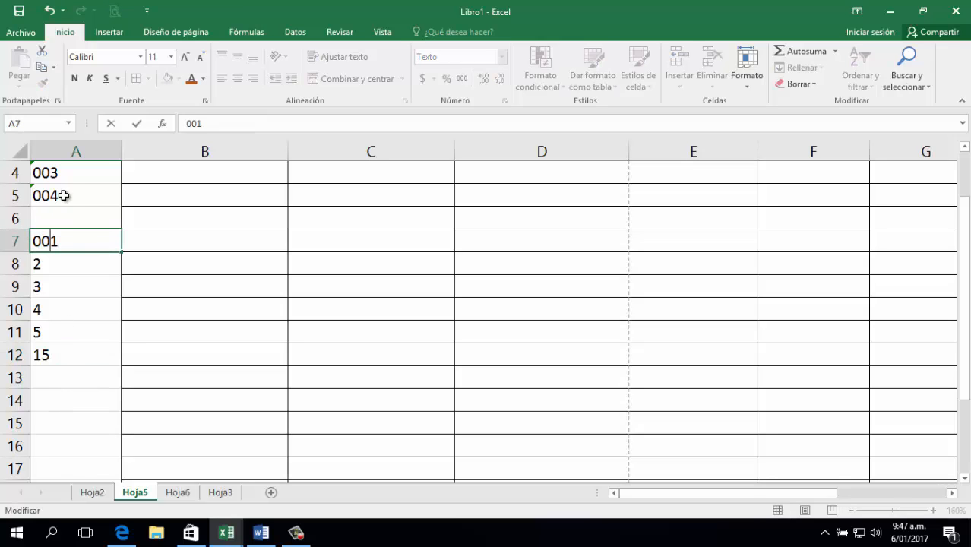
{"action": "key", "text": "Return"}
{"action": "key", "text": "Up"}
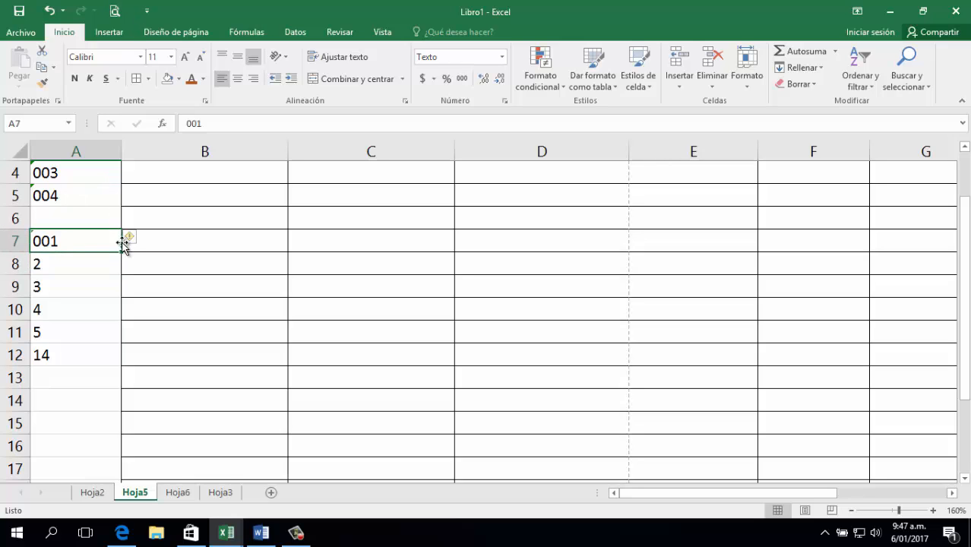
{"action": "left_click_drag", "start_coordinate": [120, 252], "coordinate": [104, 341]}
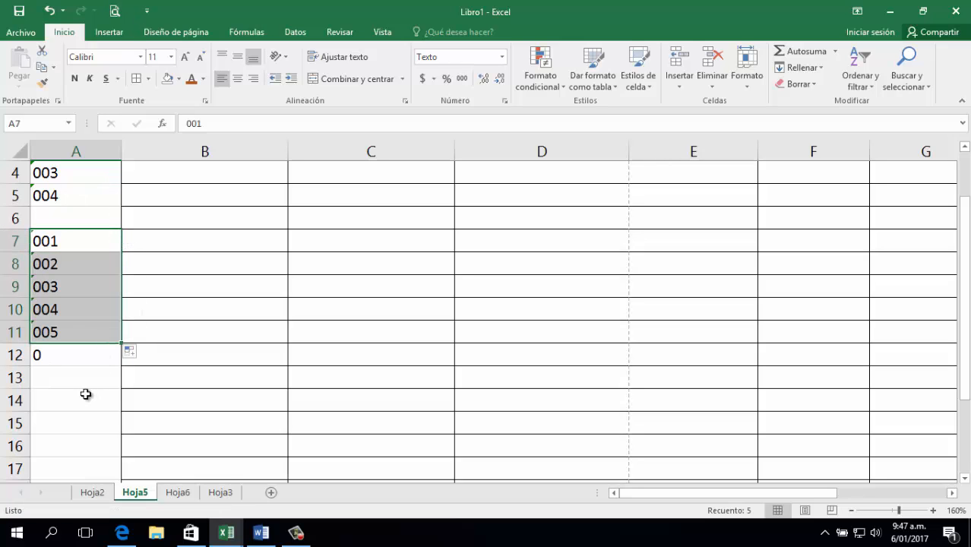
{"action": "left_click", "coordinate": [89, 391]}
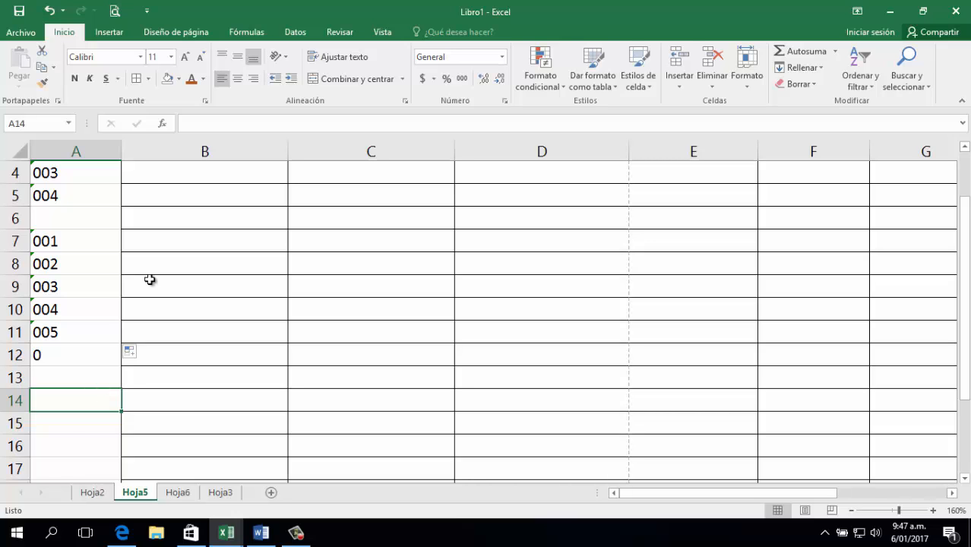
Switch to the blank Libro2 workbook and enter suma in A1 with + in B1.
{"action": "left_click", "coordinate": [228, 532]}
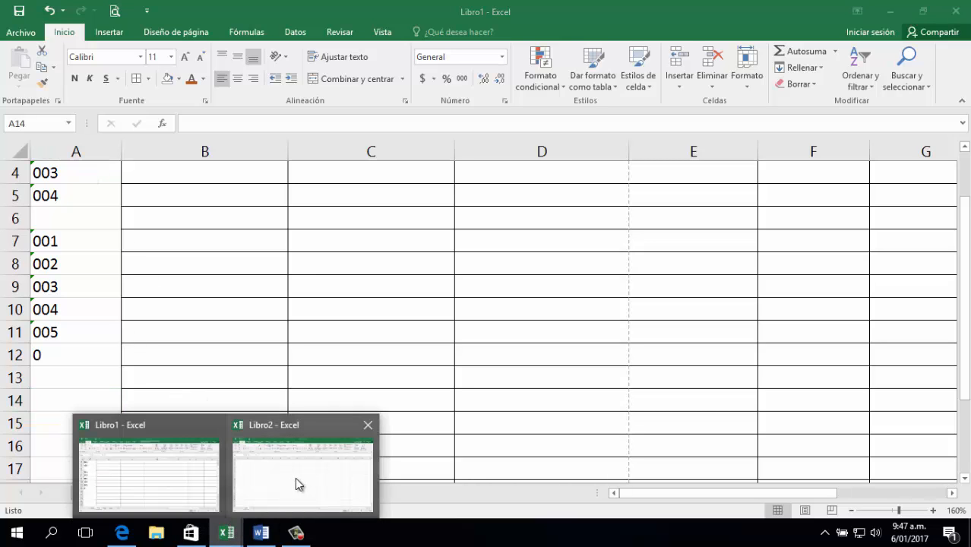
{"action": "left_click", "coordinate": [294, 477]}
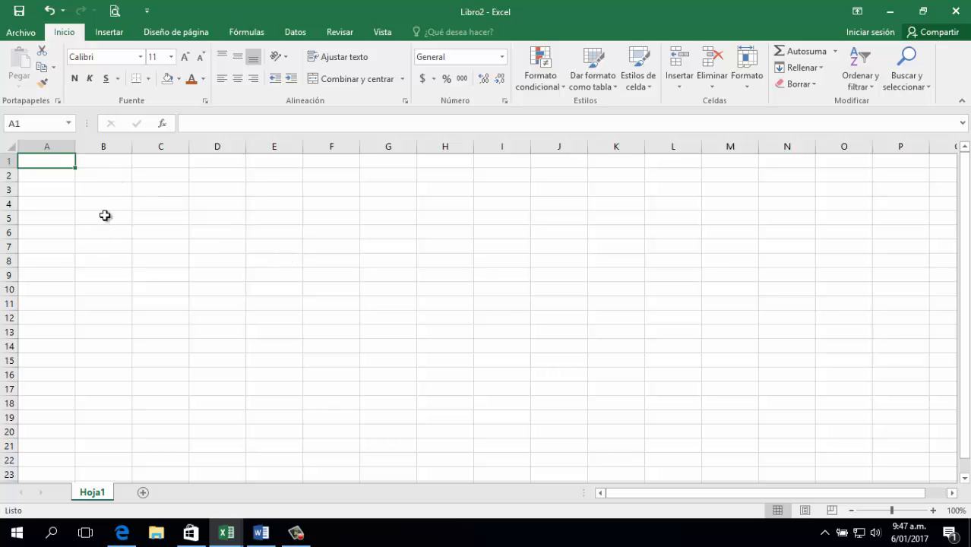
{"action": "type", "text": "suma"}
{"action": "key", "text": "Tab"}
{"action": "type", "text": "+"}
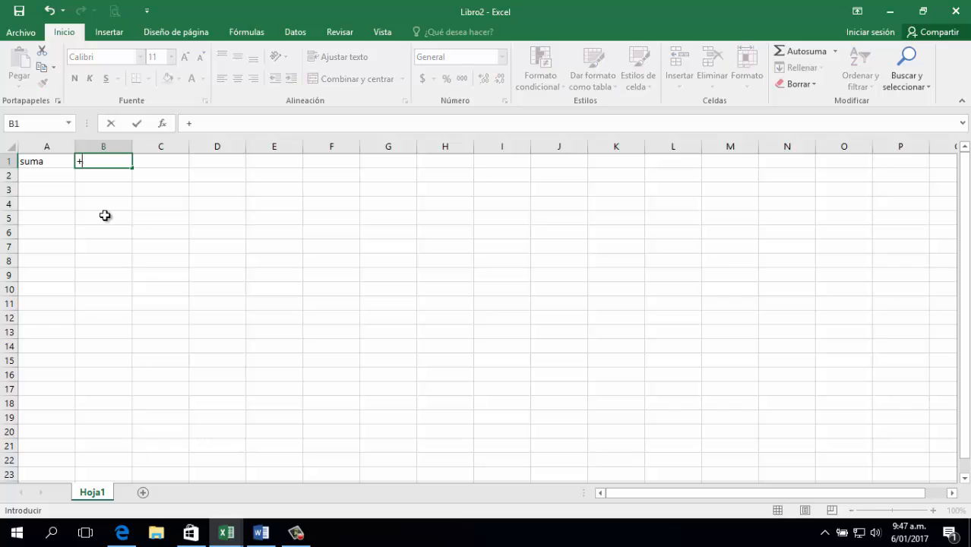
{"action": "key", "text": "Return"}
Enter resta with - and multiplicación with * in rows 2 and 3.
{"action": "type", "text": "resta"}
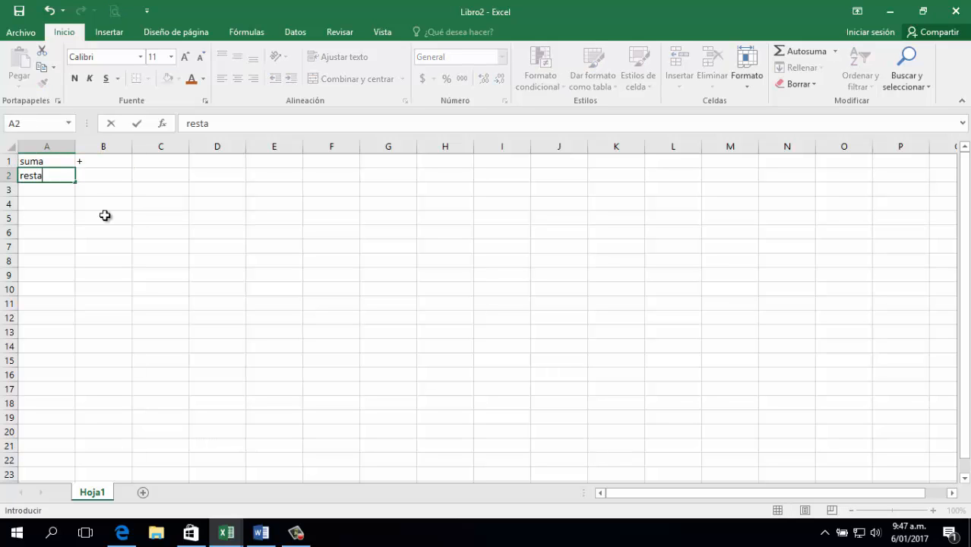
{"action": "key", "text": "Tab"}
{"action": "type", "text": "-"}
{"action": "key", "text": "Return"}
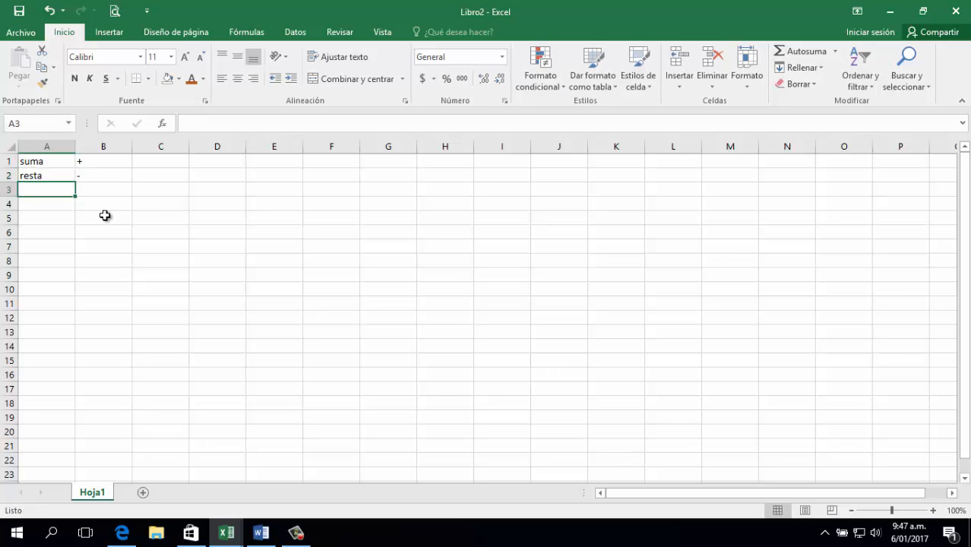
{"action": "type", "text": "multi"}
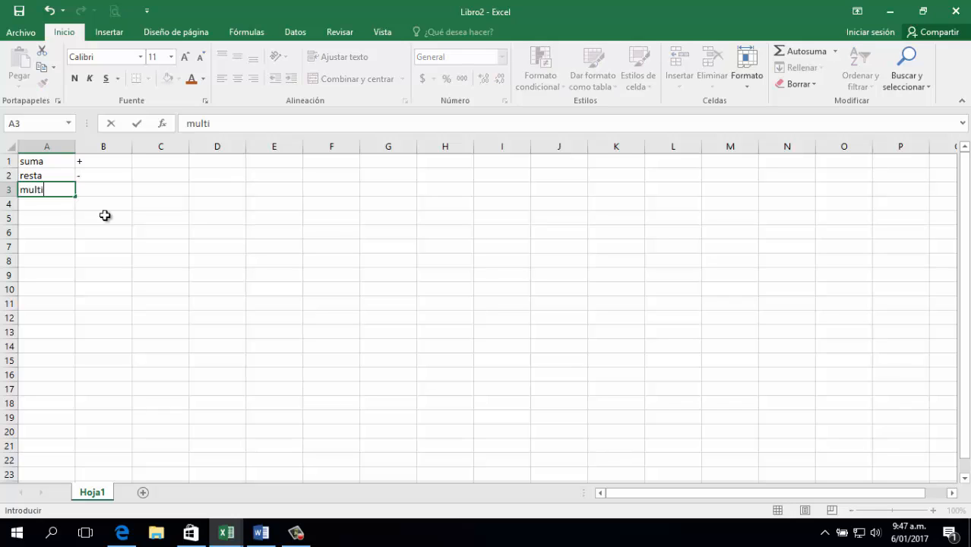
{"action": "type", "text": "plicación"}
{"action": "key", "text": "Tab"}
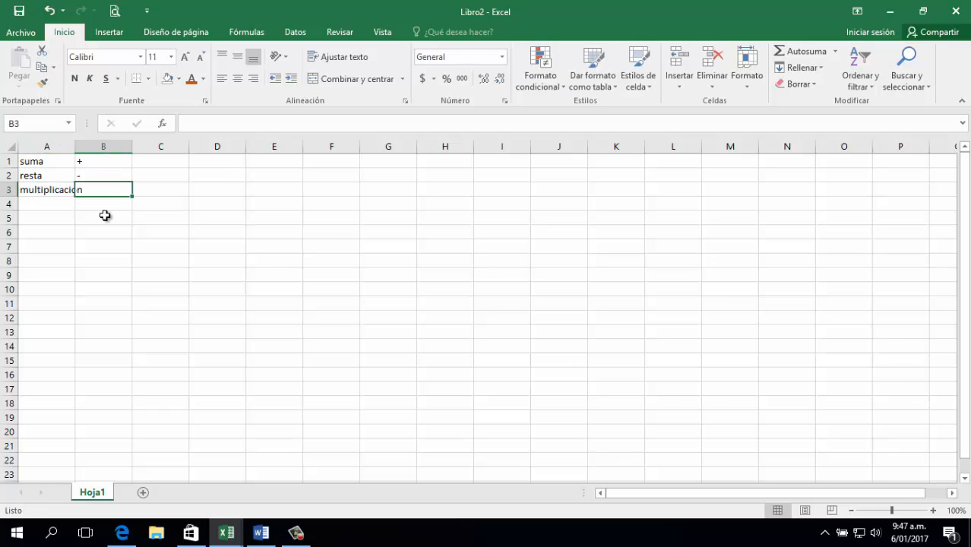
{"action": "type", "text": "*"}
{"action": "key", "text": "Return"}
Enter division in A4 with the / sign in B4.
{"action": "type", "text": "divis"}
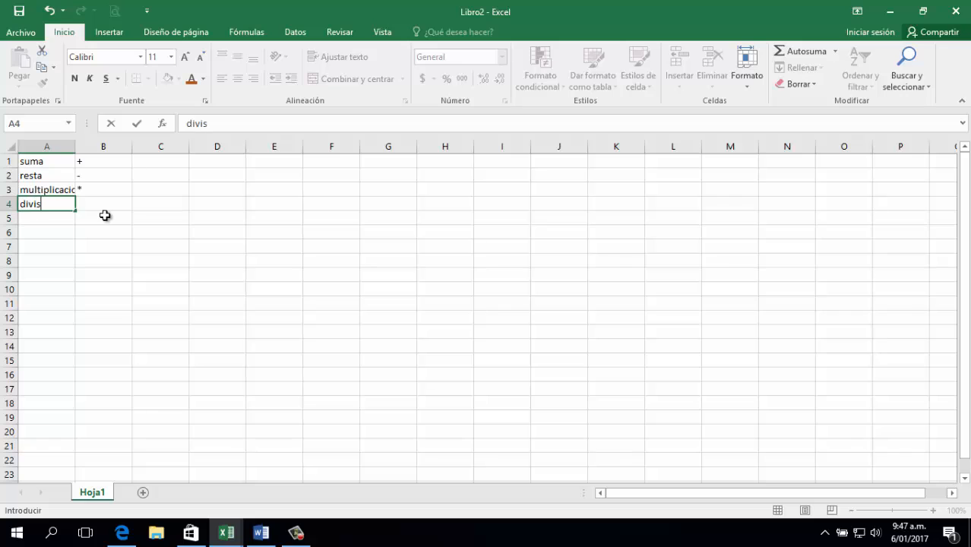
{"action": "type", "text": "ion"}
{"action": "key", "text": "Tab"}
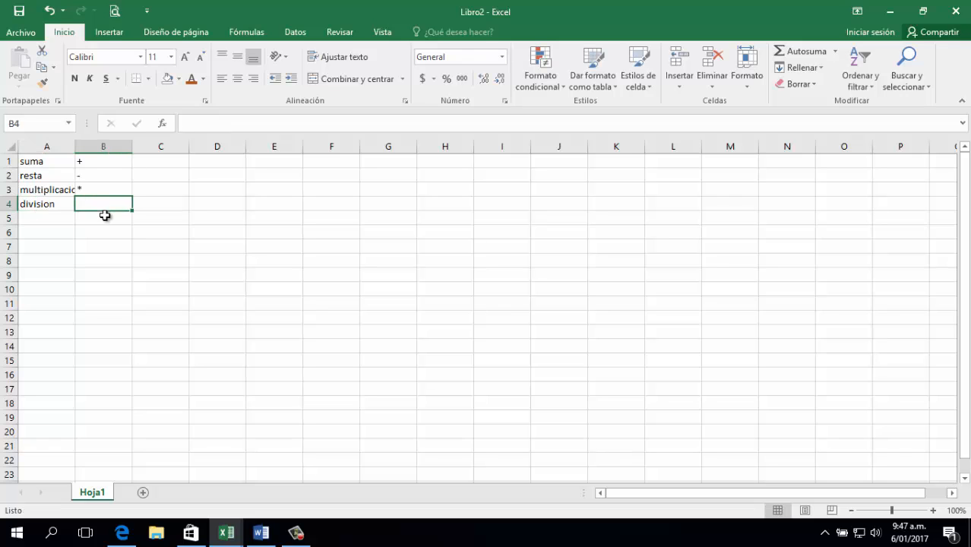
{"action": "key", "text": "alt"}
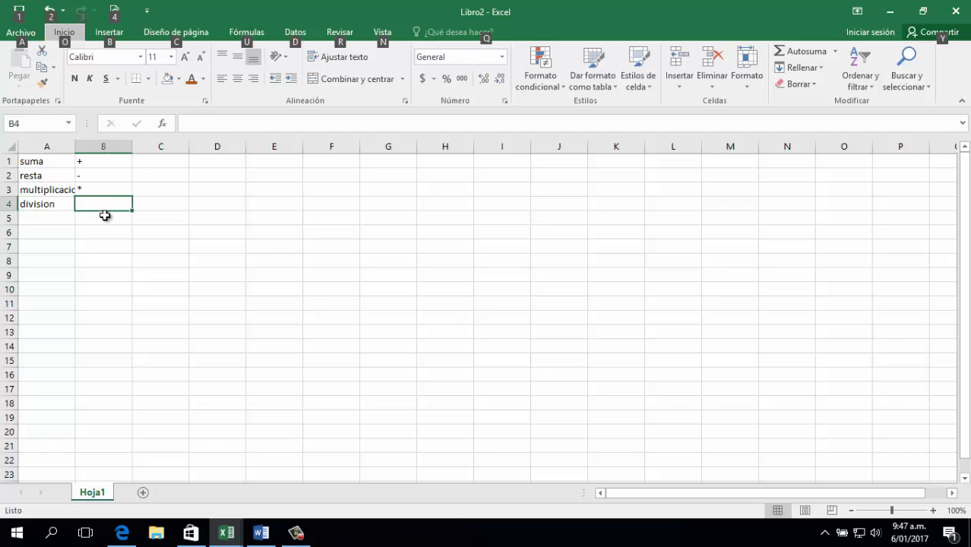
{"action": "key", "text": "Escape"}
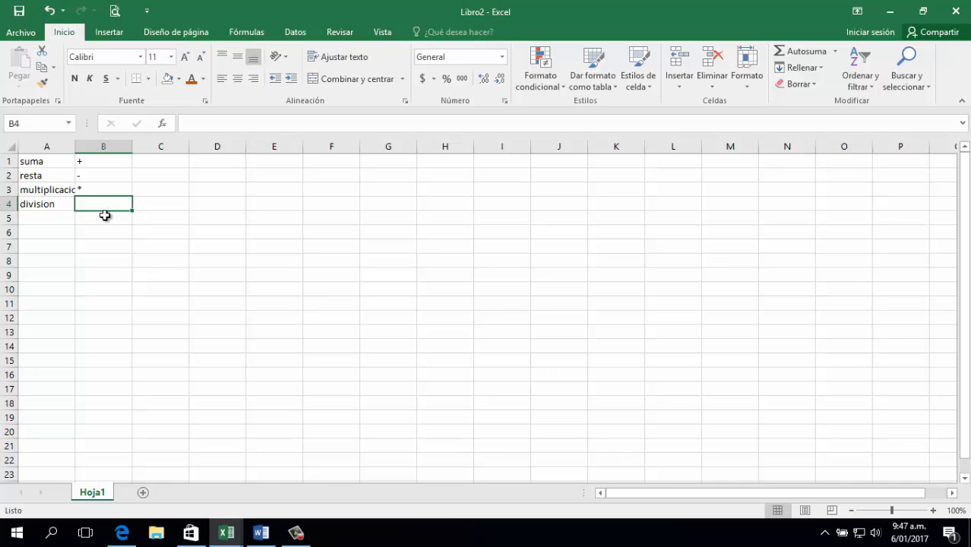
{"action": "key", "text": "alt"}
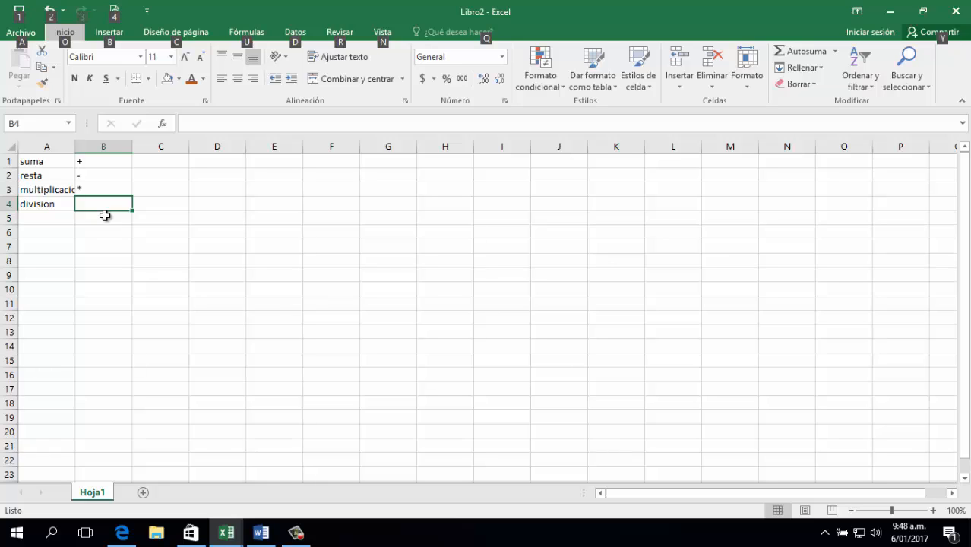
{"action": "key", "text": "Escape"}
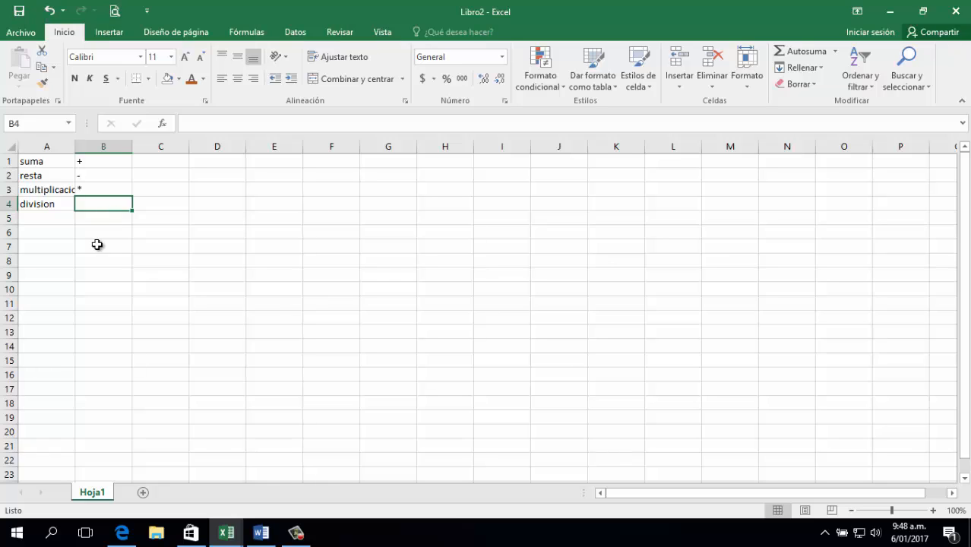
{"action": "double_click", "coordinate": [100, 202]}
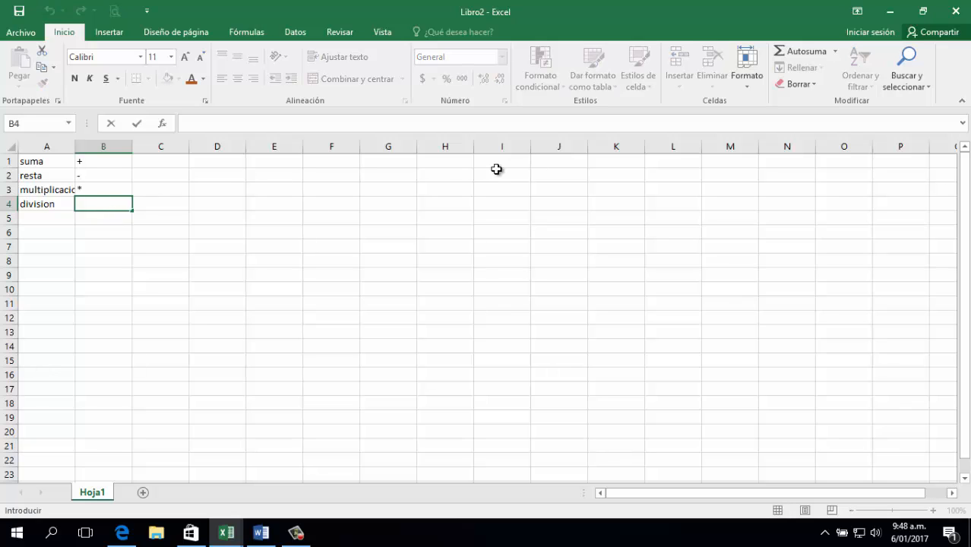
{"action": "type", "text": "/"}
{"action": "key", "text": "Return"}
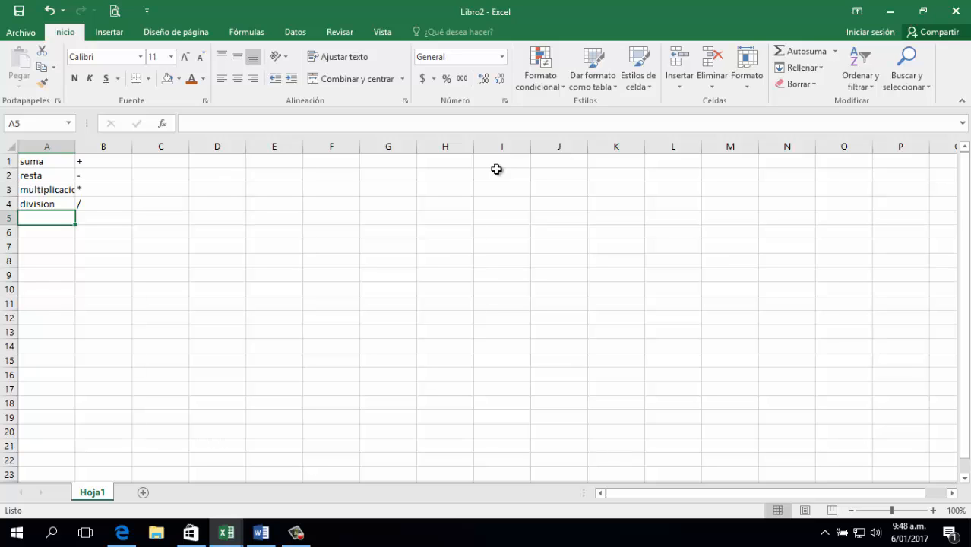
Open the Administrador de nombres under Fórmulas using the Alt key shortcuts.
{"action": "key", "text": "alt"}
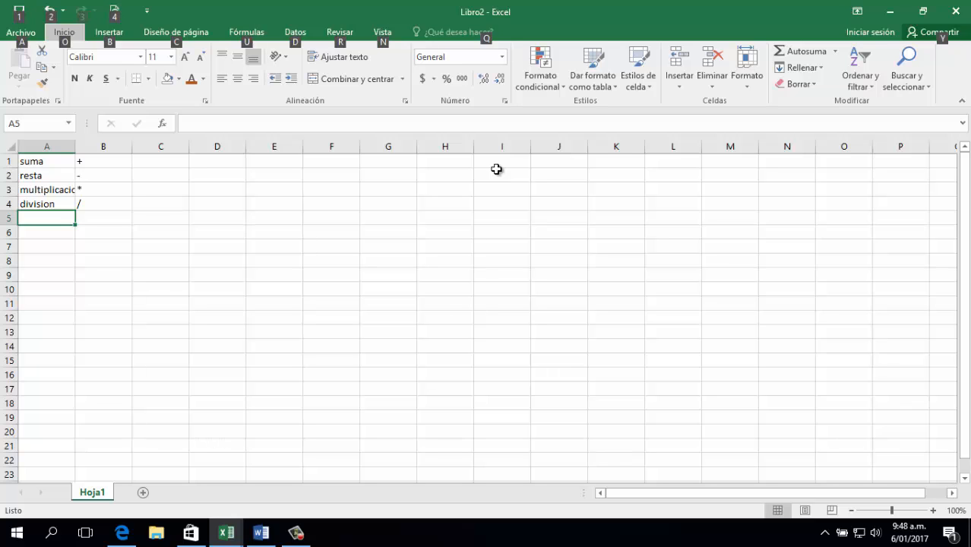
{"action": "key", "text": "u"}
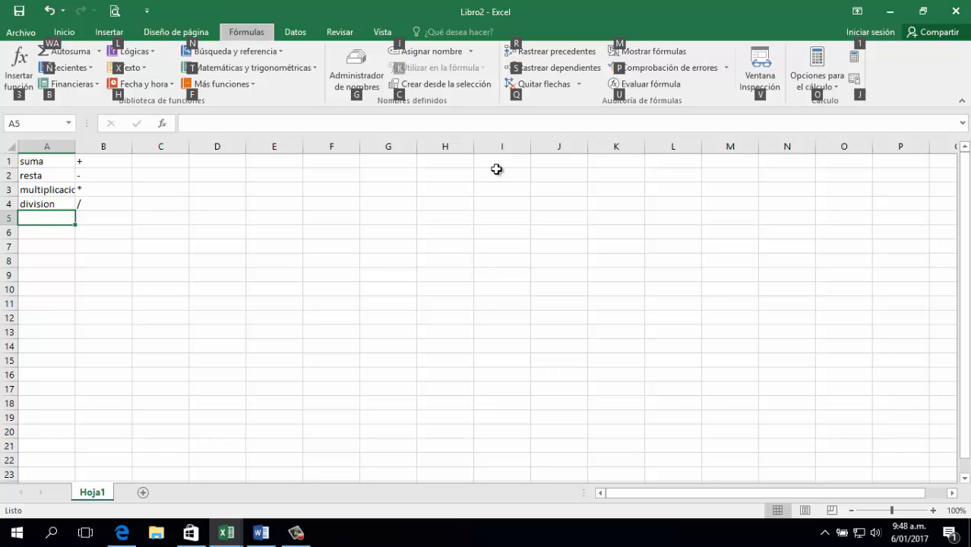
{"action": "key", "text": "g"}
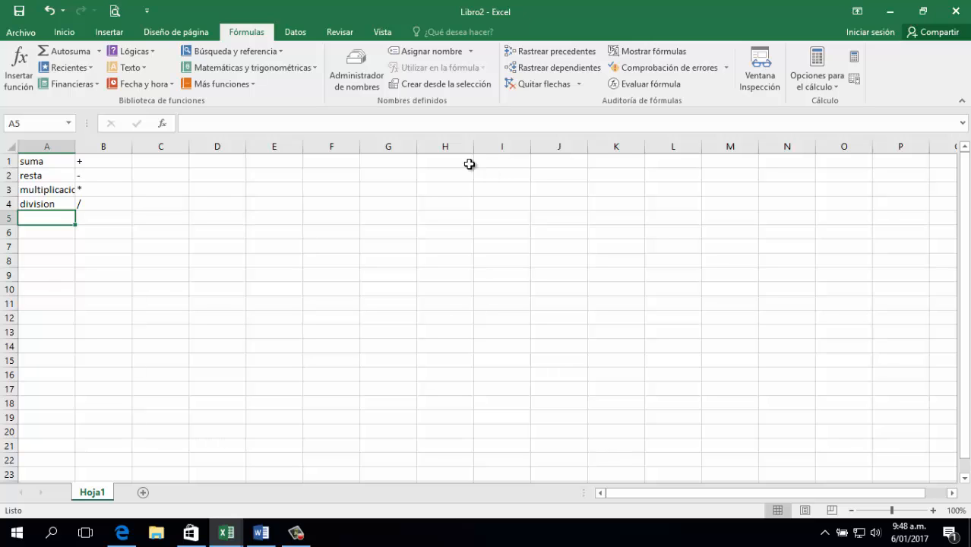
Back on Inicio, widen column A so multiplicación shows in full.
{"action": "left_click", "coordinate": [64, 32]}
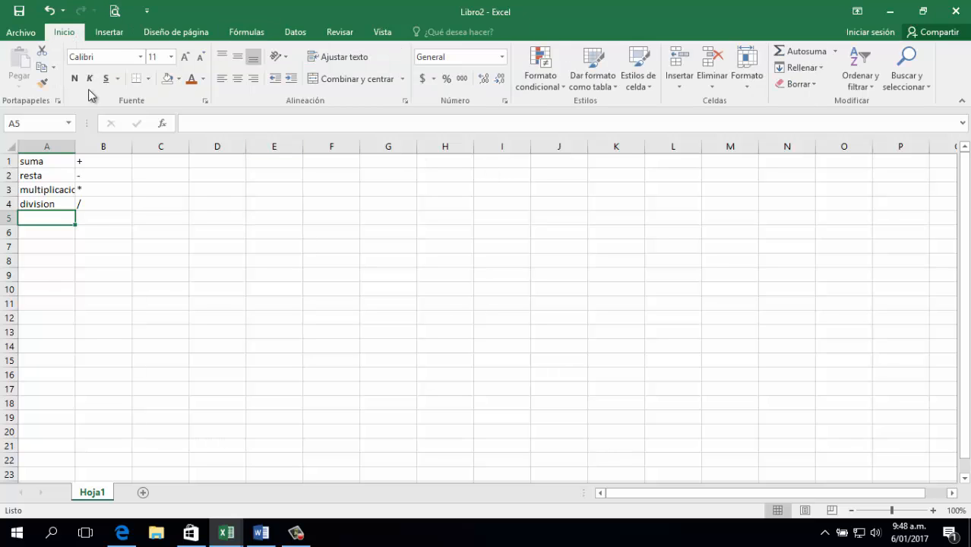
{"action": "left_click", "coordinate": [83, 233]}
{"action": "left_click_drag", "start_coordinate": [72, 152], "coordinate": [137, 198]}
Label A5 Potencia with a single ^ sign beside it in B5.
{"action": "left_click", "coordinate": [135, 202]}
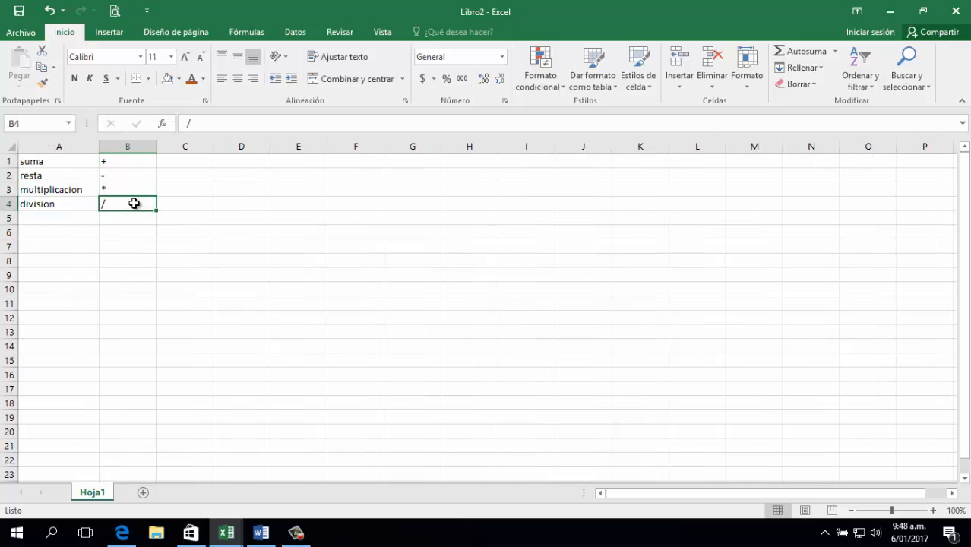
{"action": "left_click", "coordinate": [133, 244]}
{"action": "left_click", "coordinate": [82, 216]}
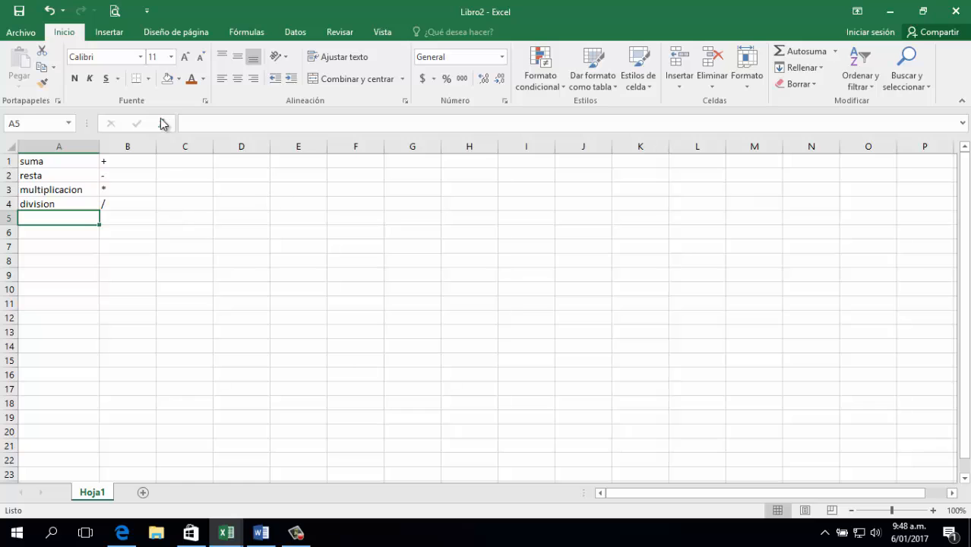
{"action": "type", "text": "Potencia"}
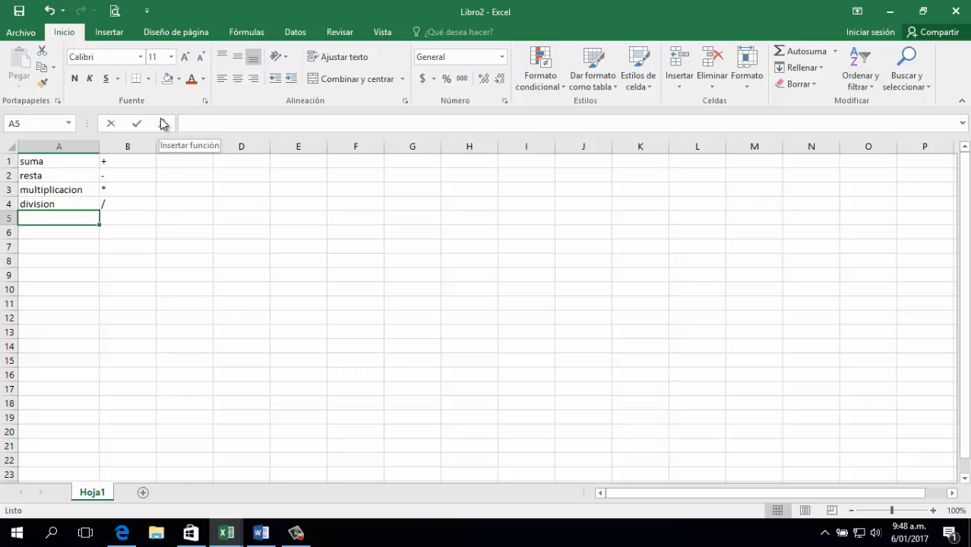
{"action": "key", "text": "Tab"}
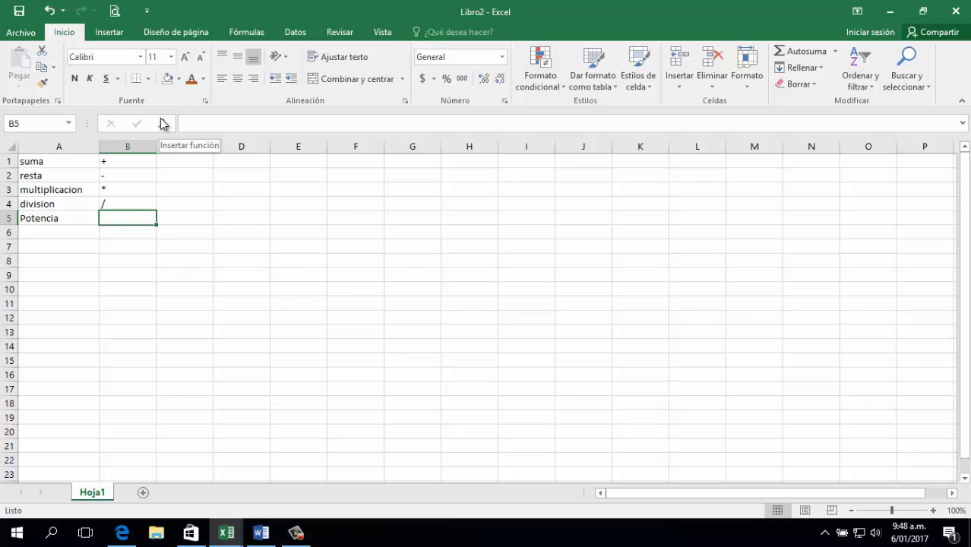
{"action": "type", "text": "^^"}
{"action": "key", "text": "BackSpace"}
{"action": "key", "text": "Return"}
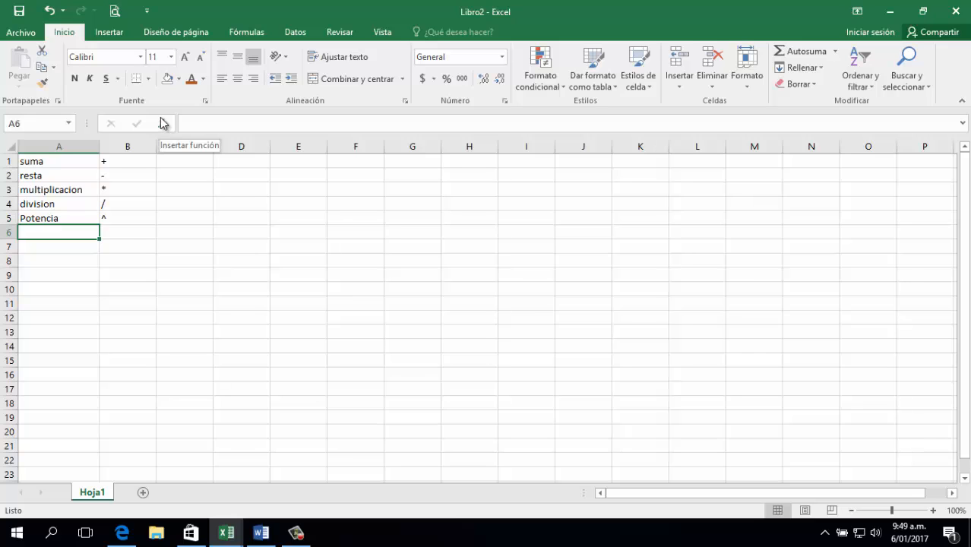
{"action": "key", "text": "Up"}
{"action": "key", "text": "Up"}
{"action": "key", "text": "Up"}
{"action": "key", "text": "Up"}
{"action": "key", "text": "Up"}
{"action": "key", "text": "Right"}
{"action": "key", "text": "Right"}
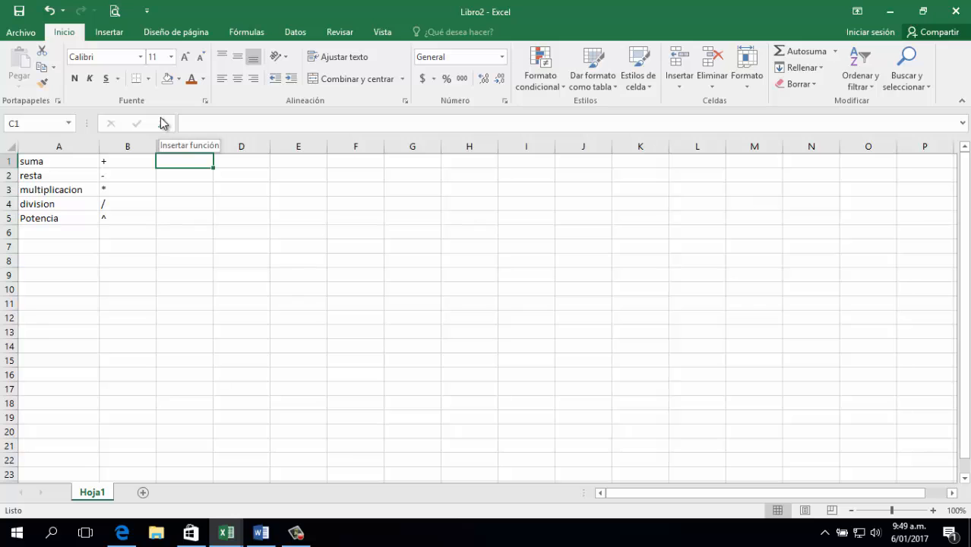
Enter 5 in C1 and 3 in D1.
{"action": "scroll", "coordinate": [173, 282], "scroll_direction": "up", "scroll_amount": 4}
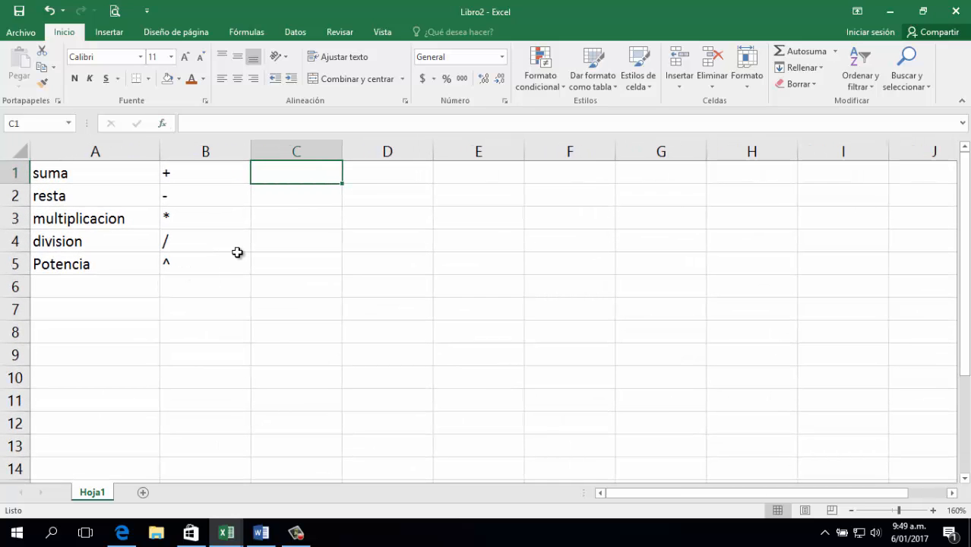
{"action": "key", "text": "F2"}
{"action": "type", "text": "5"}
{"action": "key", "text": "Tab"}
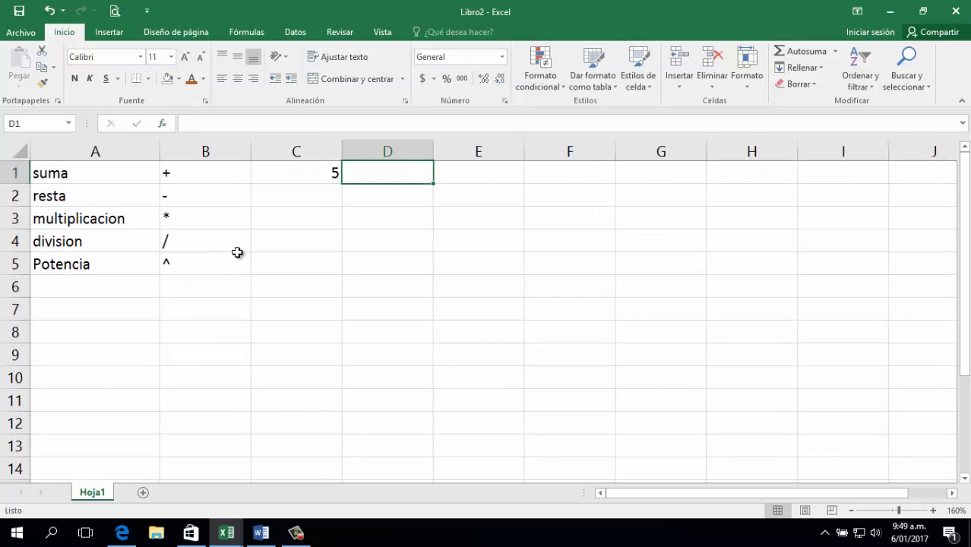
{"action": "key", "text": "F2"}
{"action": "type", "text": "3"}
{"action": "key", "text": "Left"}
Copy the 5 and 3 pair down into C2:D5.
{"action": "key", "text": "shift+Right"}
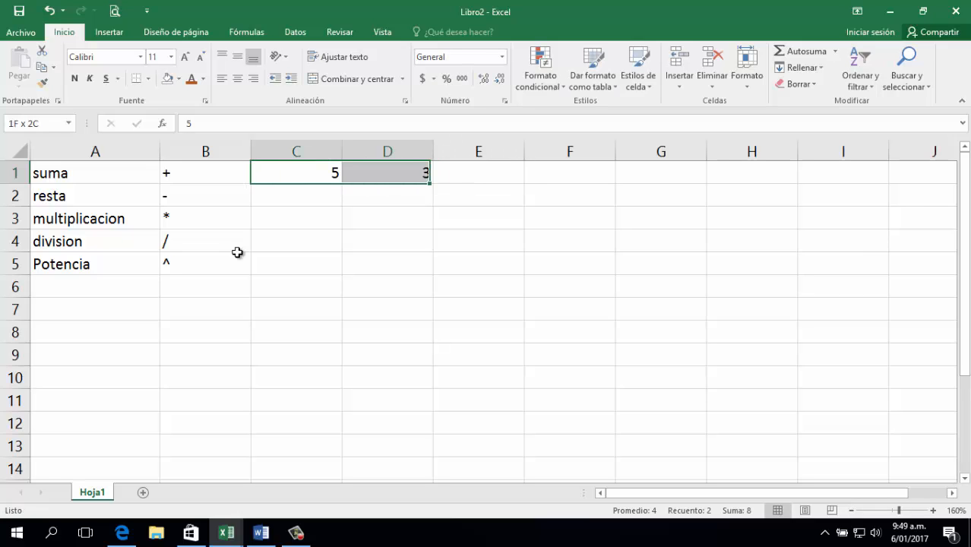
{"action": "key", "text": "ctrl+c"}
{"action": "key", "text": "Down"}
{"action": "key", "text": "shift+Right"}
{"action": "key", "text": "shift+Down"}
{"action": "key", "text": "shift+Down"}
{"action": "key", "text": "shift+Down"}
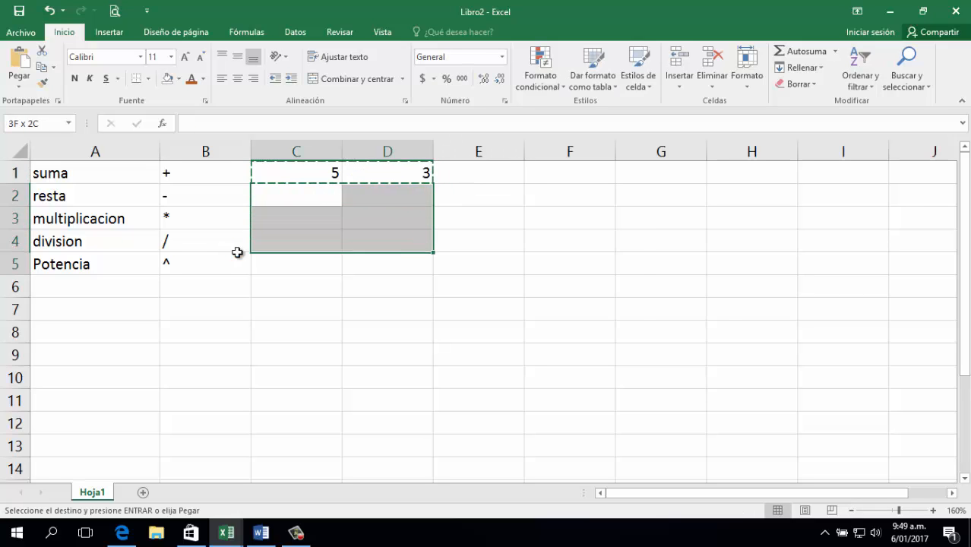
{"action": "key", "text": "ctrl+v"}
{"action": "key", "text": "Up"}
Enter =C1+D1 in E1 so it shows 8.
{"action": "key", "text": "Escape"}
{"action": "key", "text": "Right"}
{"action": "key", "text": "Right"}
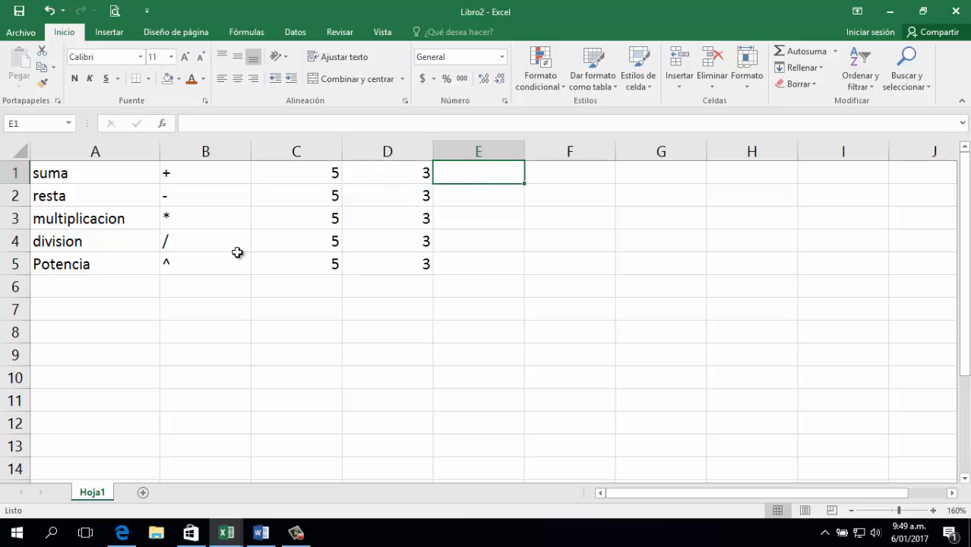
{"action": "type", "text": "="}
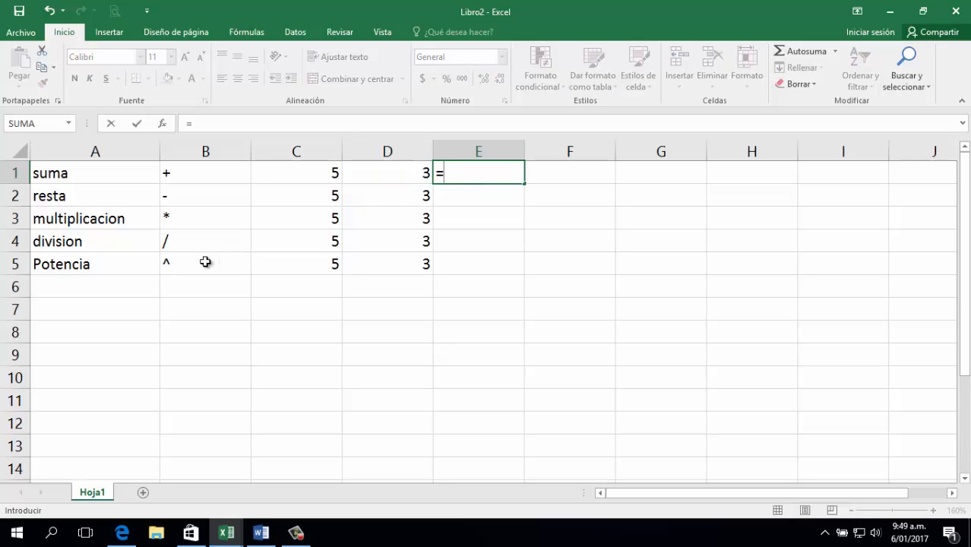
{"action": "left_click", "coordinate": [319, 169]}
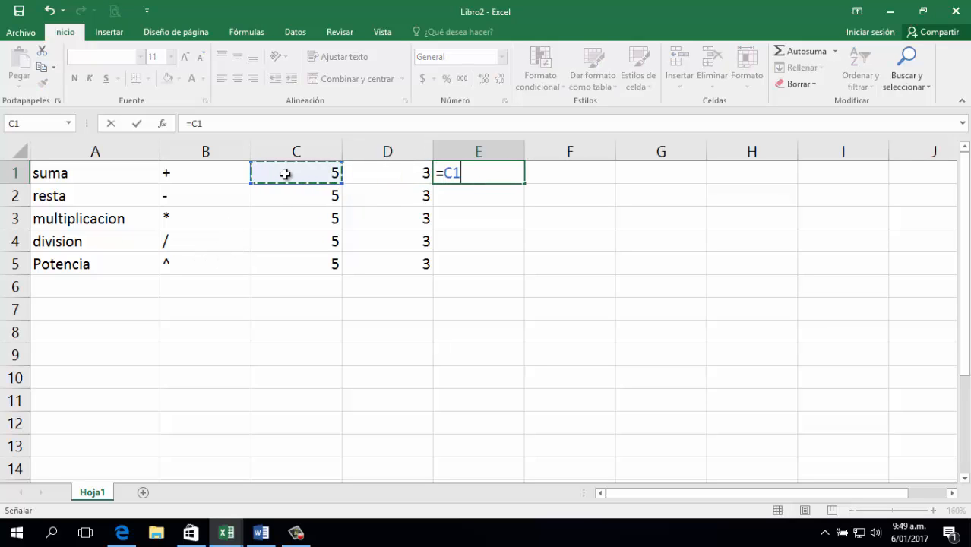
{"action": "type", "text": "*"}
{"action": "key", "text": "BackSpace"}
{"action": "type", "text": "*"}
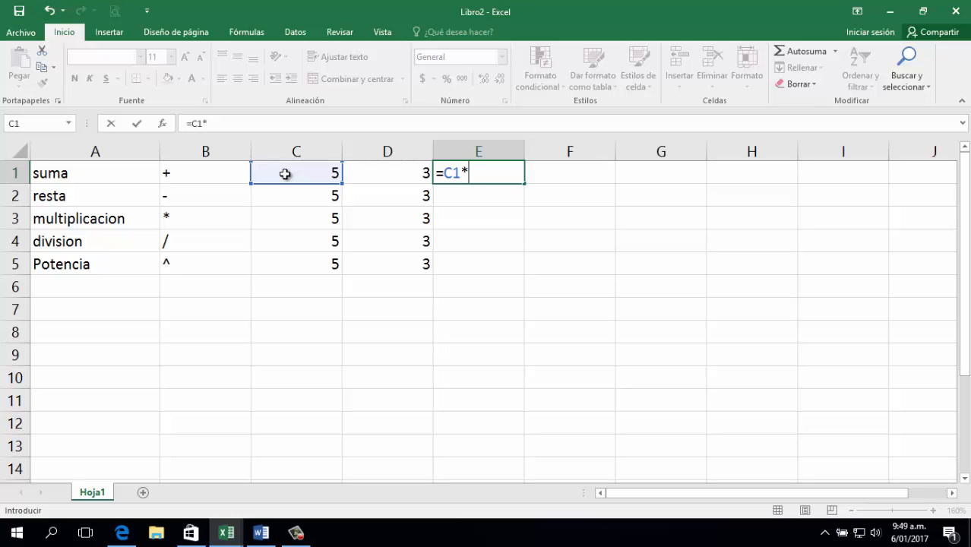
{"action": "key", "text": "BackSpace"}
{"action": "type", "text": "+"}
{"action": "left_click", "coordinate": [407, 169]}
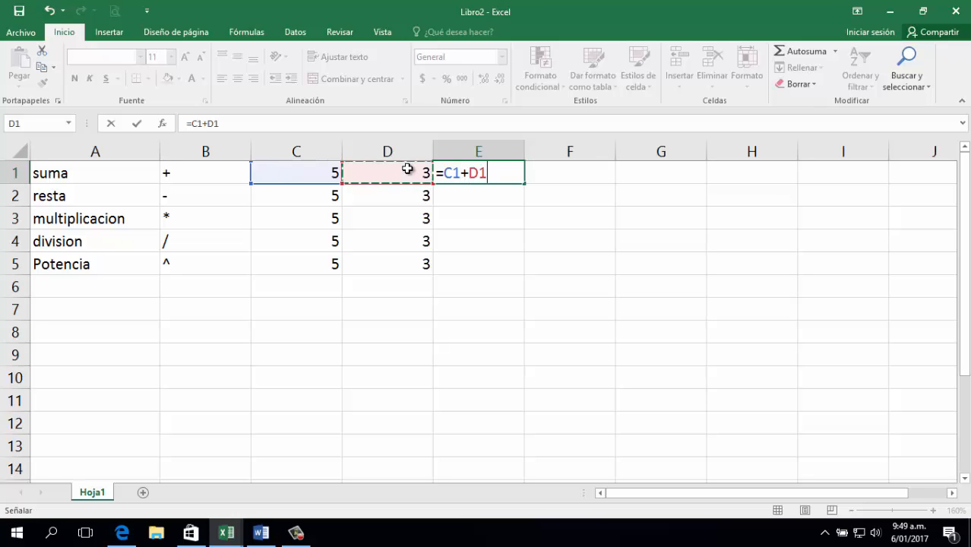
{"action": "key", "text": "Return"}
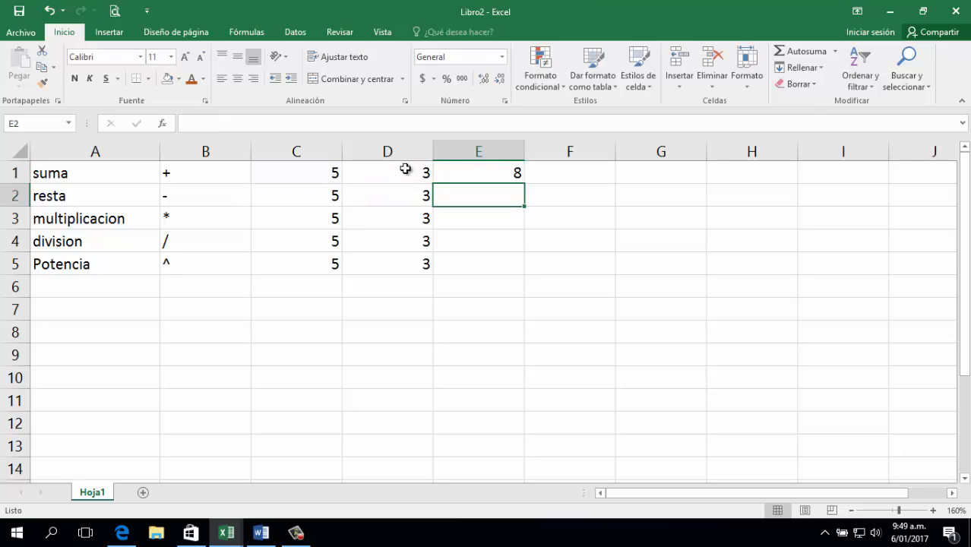
{"action": "key", "text": "Up"}
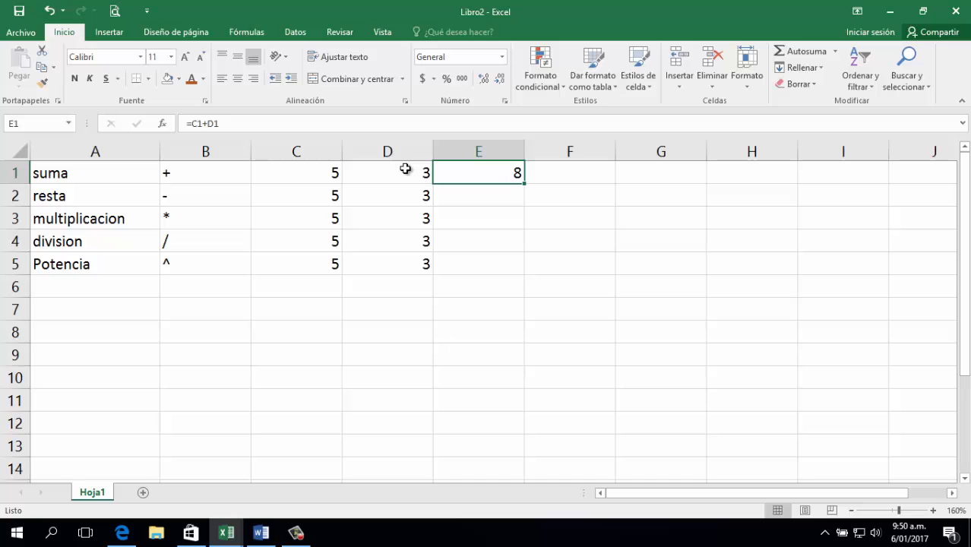
Put the literal =5+3 in E1, then briefly change C1 to 4 and undo.
{"action": "type", "text": "="}
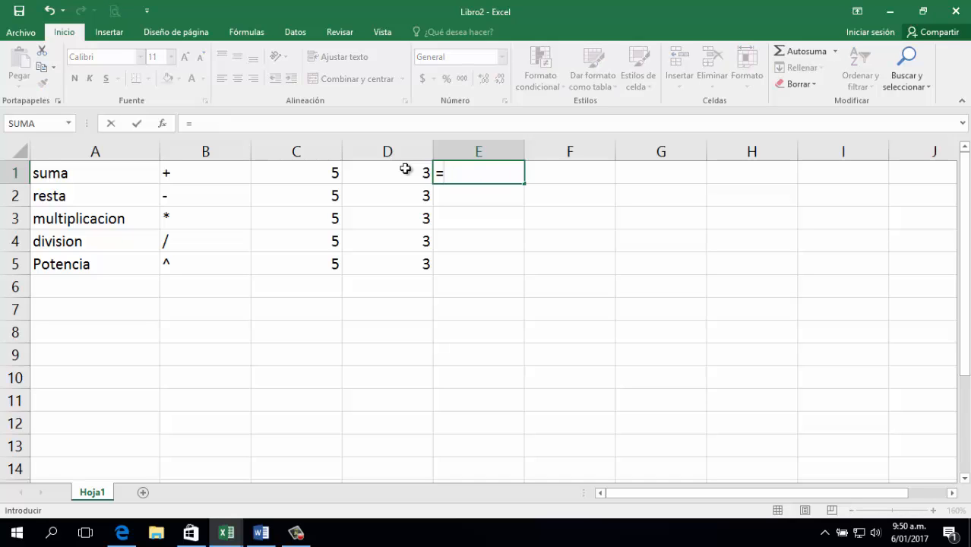
{"action": "type", "text": "5+3"}
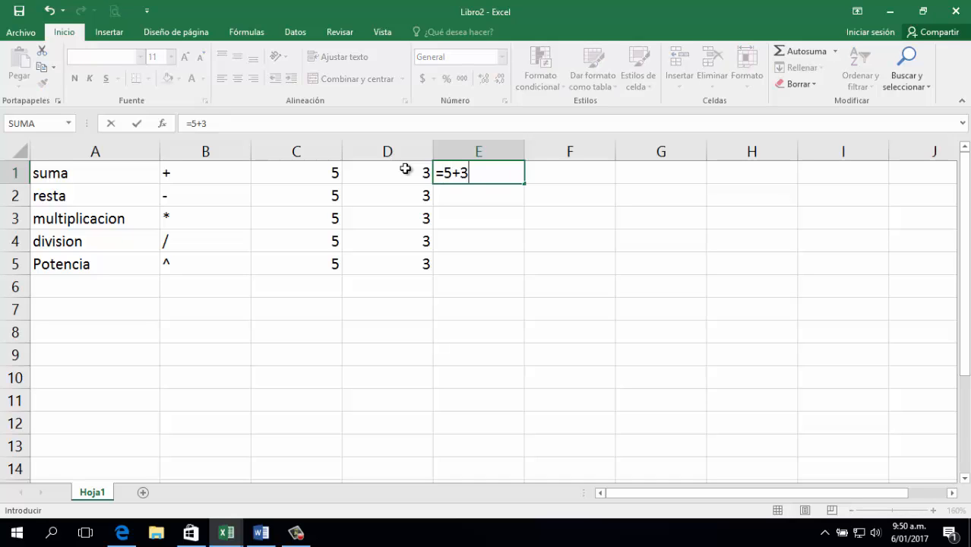
{"action": "key", "text": "Return"}
{"action": "key", "text": "Up"}
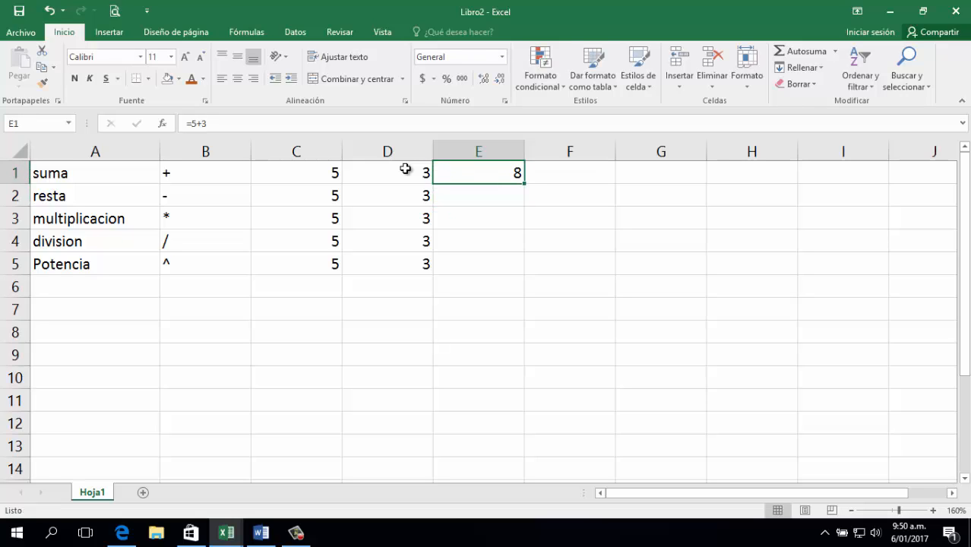
{"action": "key", "text": "Left"}
{"action": "key", "text": "Left"}
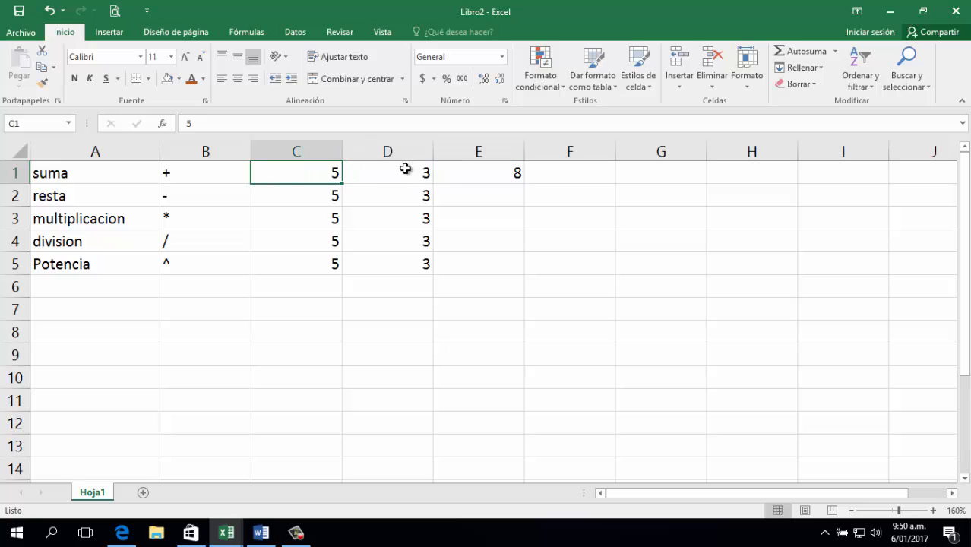
{"action": "type", "text": "4"}
{"action": "key", "text": "Return"}
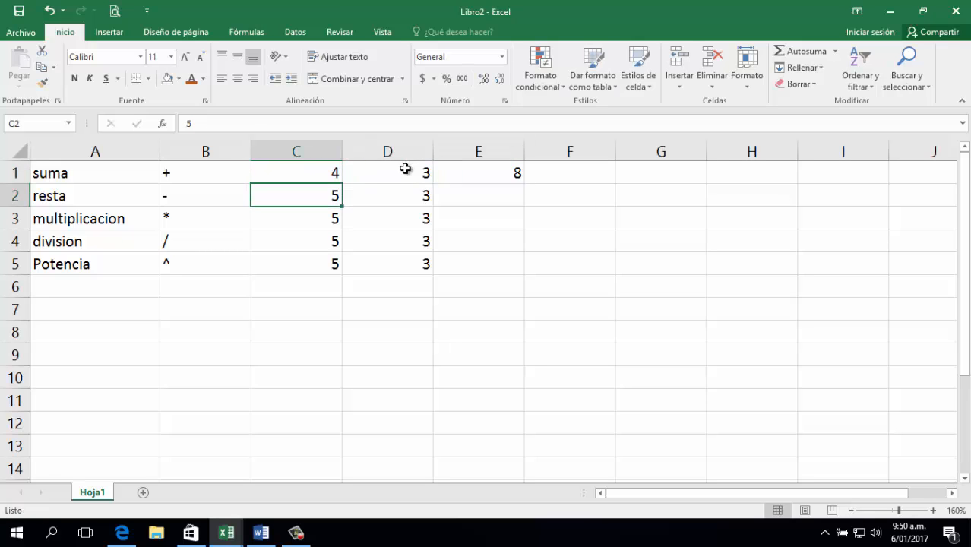
{"action": "key", "text": "ctrl+z"}
Re-enter E1 as =C1+D1, referencing the cells, so it shows 8.
{"action": "key", "text": "Right"}
{"action": "key", "text": "Right"}
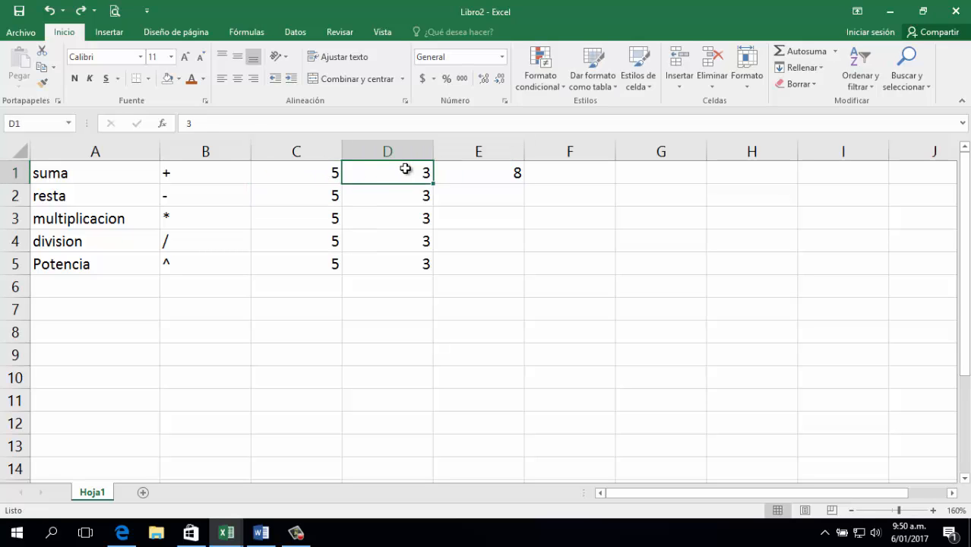
{"action": "type", "text": "="}
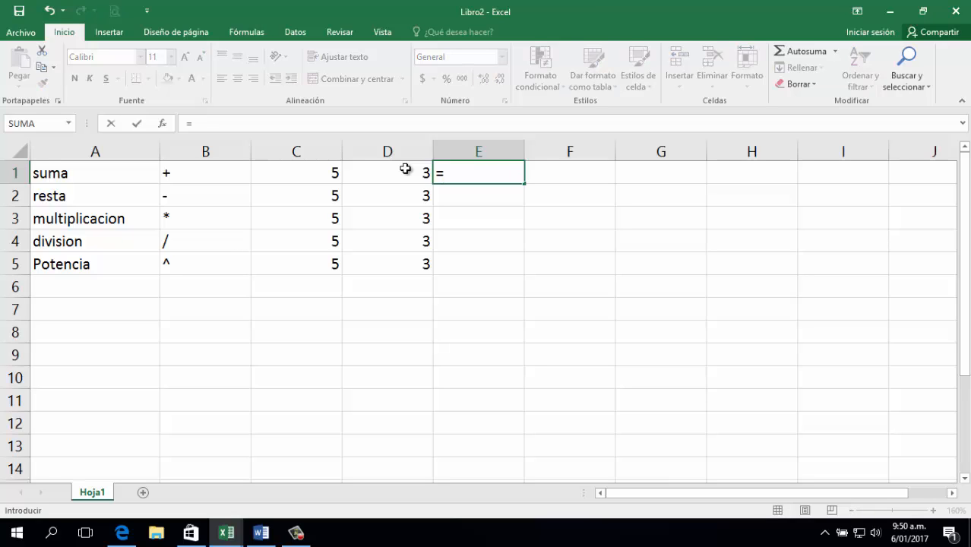
{"action": "left_click", "coordinate": [328, 171]}
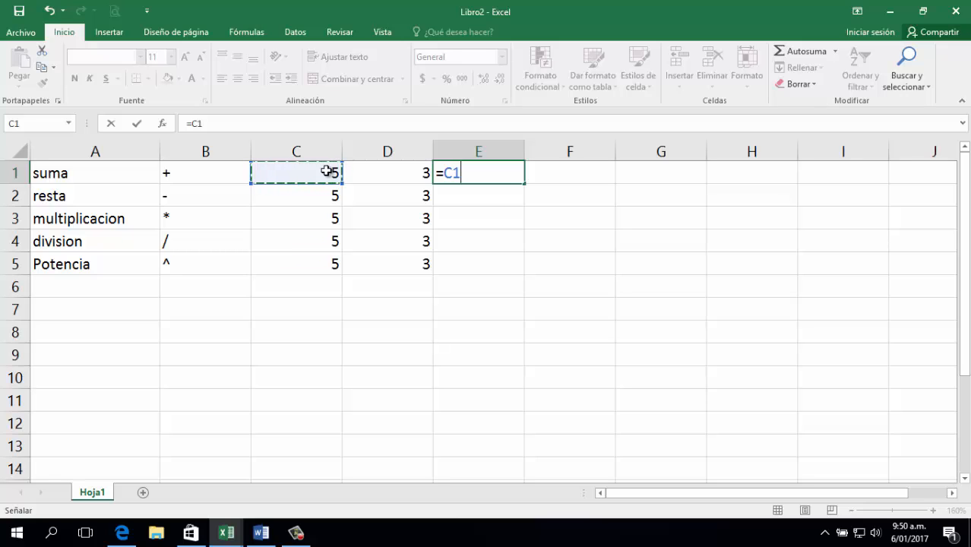
{"action": "type", "text": "+"}
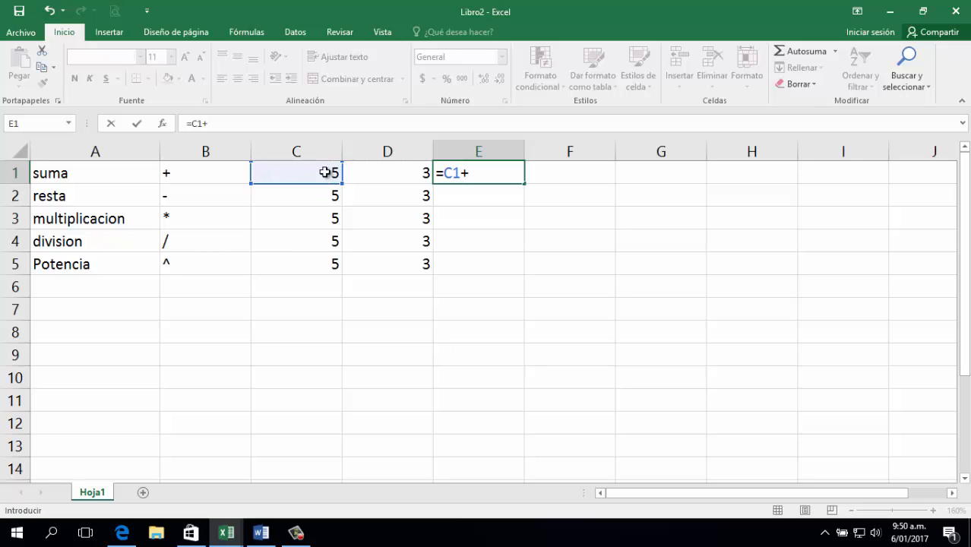
{"action": "left_click", "coordinate": [364, 173]}
{"action": "key", "text": "Return"}
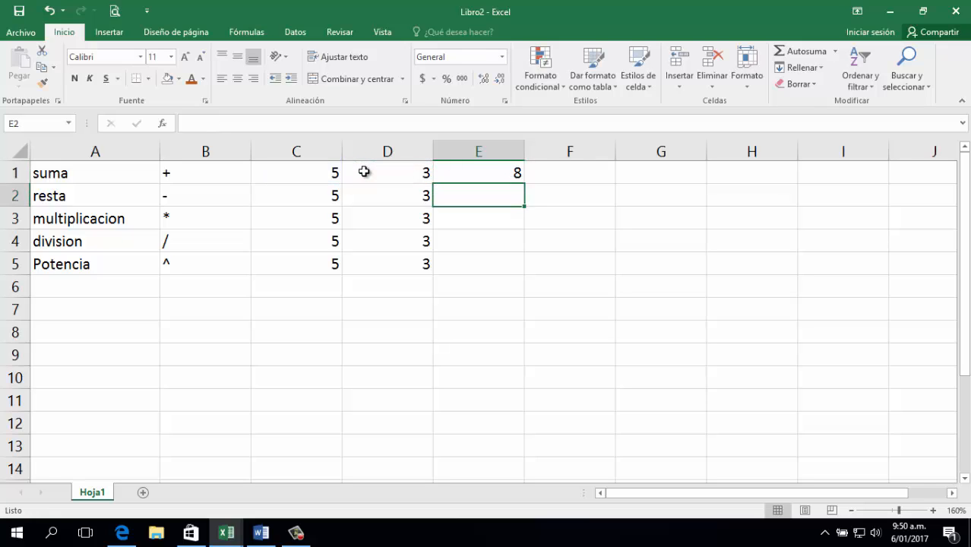
{"action": "key", "text": "Up"}
{"action": "key", "text": "Down"}
Enter =C2-D2 in E2, giving 2.
{"action": "type", "text": "="}
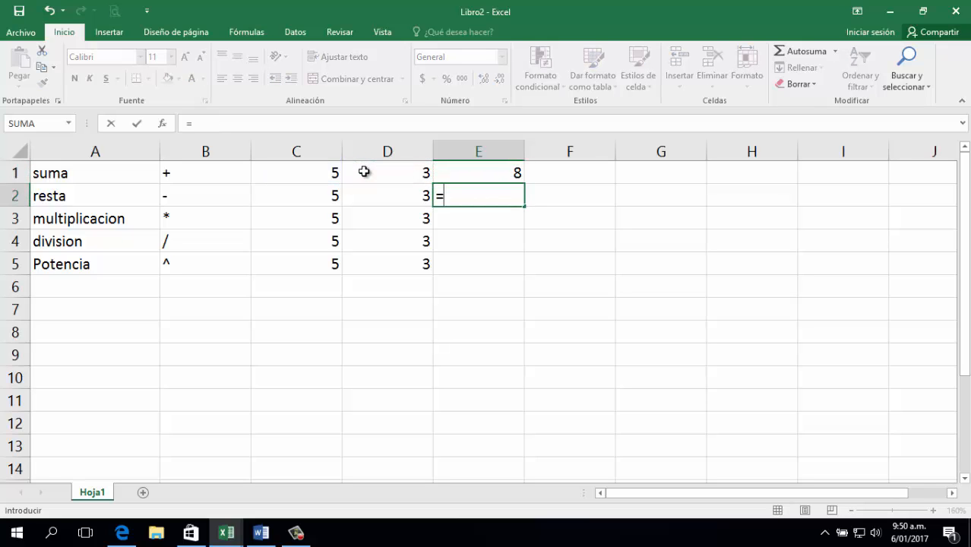
{"action": "left_click", "coordinate": [312, 187]}
{"action": "type", "text": "-"}
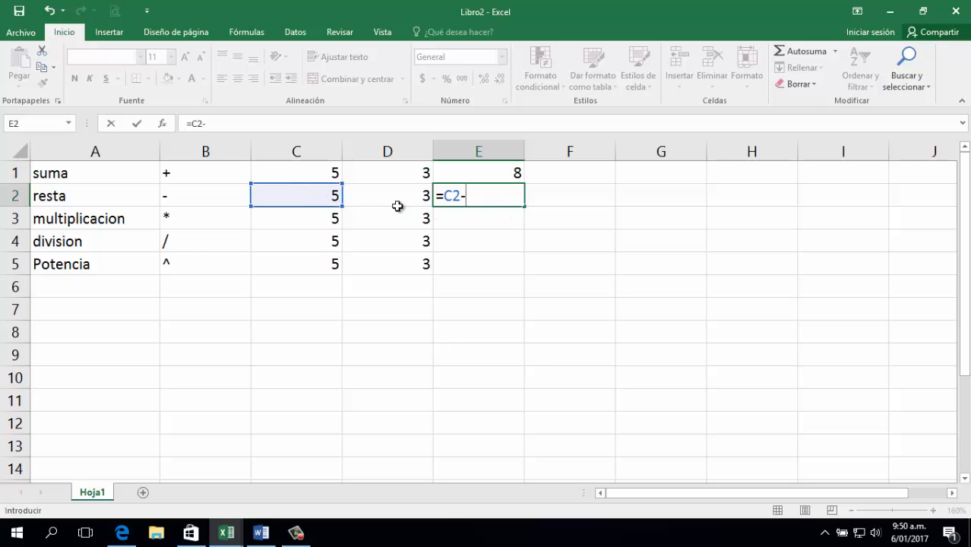
{"action": "left_click", "coordinate": [369, 196]}
{"action": "key", "text": "Return"}
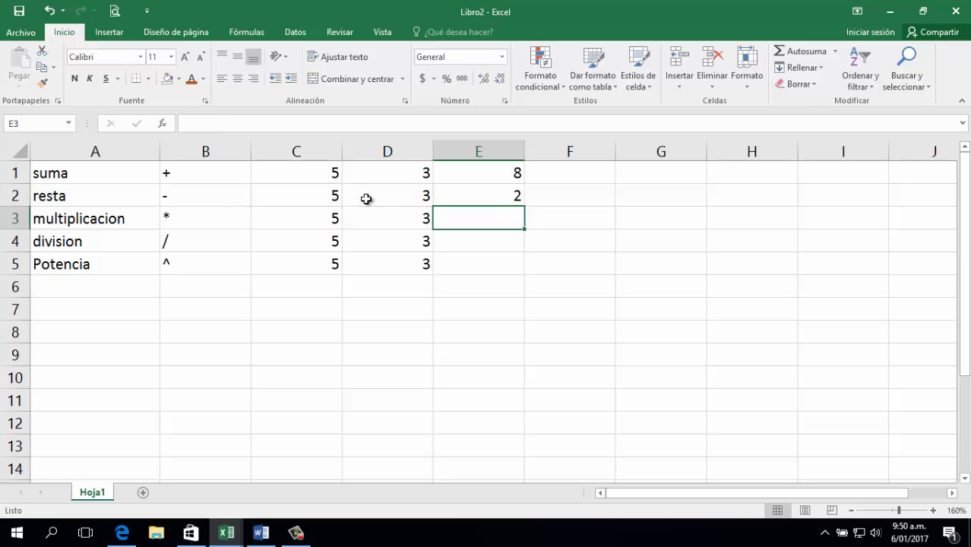
Enter =C3*D3 in E3, giving 15.
{"action": "type", "text": "="}
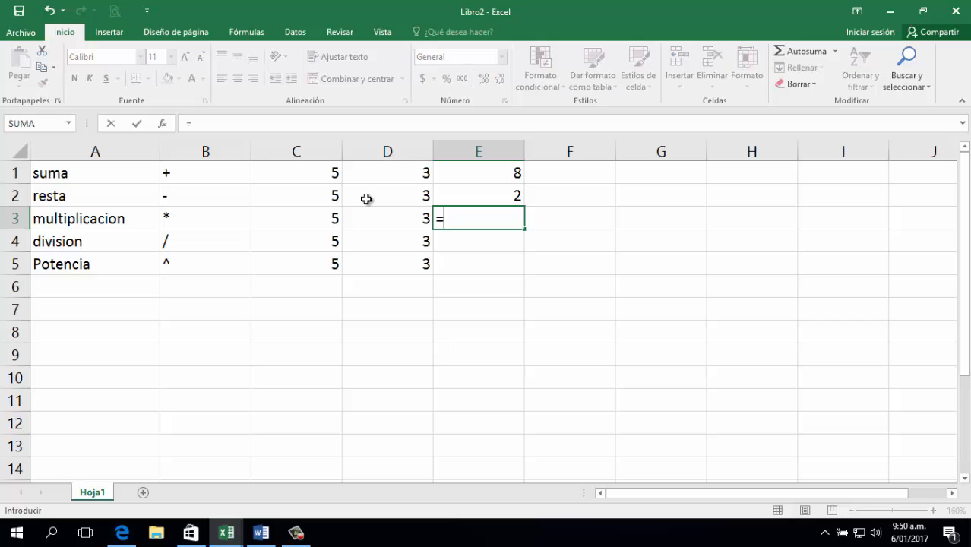
{"action": "left_click", "coordinate": [319, 216]}
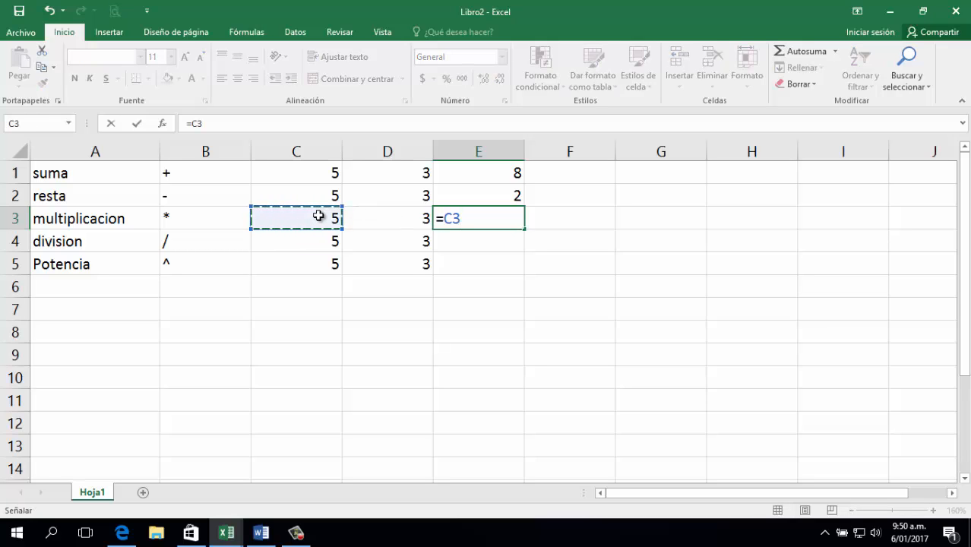
{"action": "type", "text": "*"}
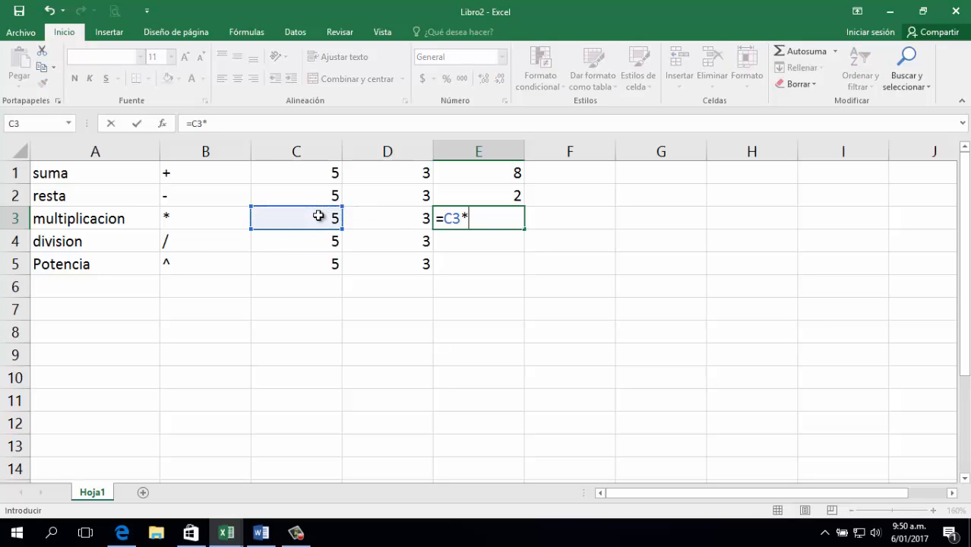
{"action": "left_click", "coordinate": [366, 221]}
{"action": "key", "text": "Return"}
Enter =C4/D4 in E4, giving 1,66666667, and begin E5's formula with C5.
{"action": "type", "text": "="}
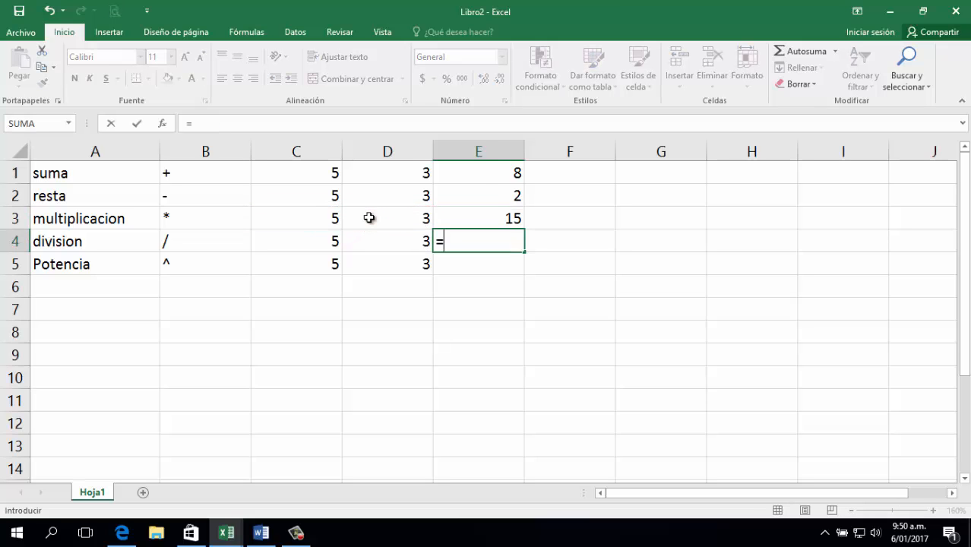
{"action": "left_click", "coordinate": [294, 234]}
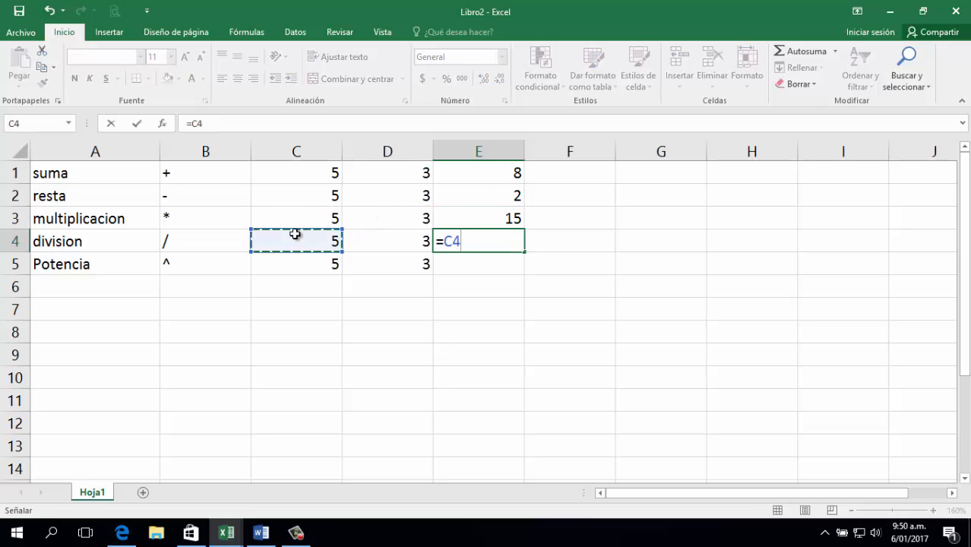
{"action": "type", "text": "/"}
{"action": "left_click", "coordinate": [371, 237]}
{"action": "key", "text": "Return"}
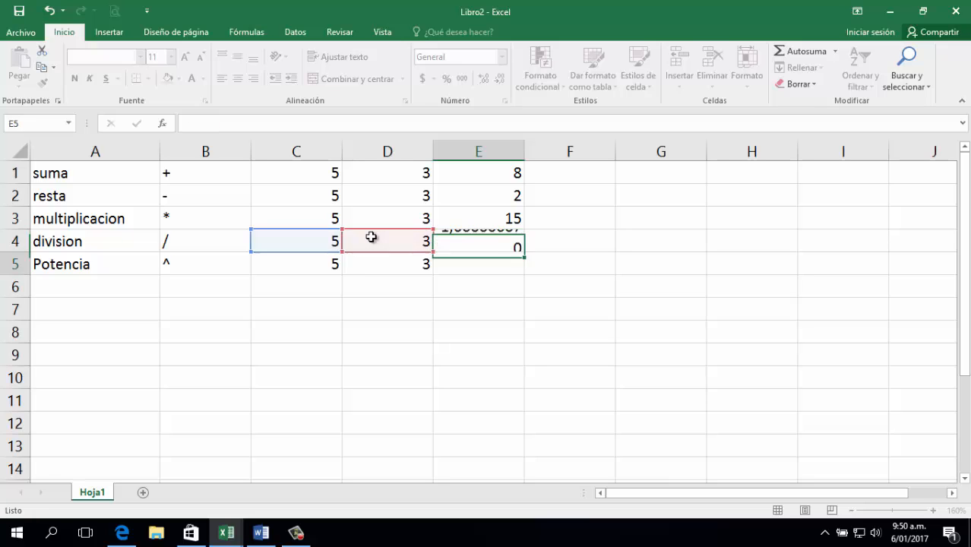
{"action": "type", "text": "="}
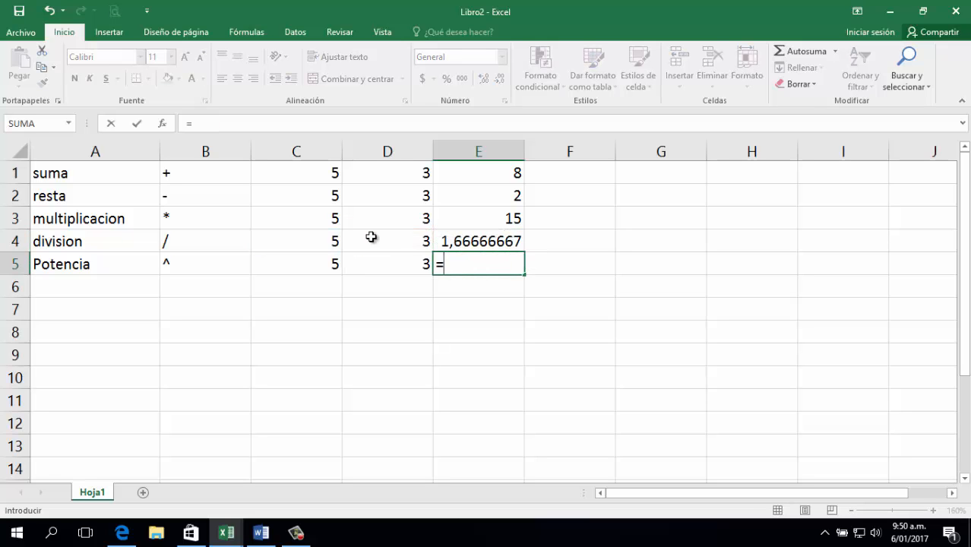
{"action": "left_click", "coordinate": [320, 257]}
Complete E5 as =C5^D5, returning 125.
{"action": "type", "text": "^^"}
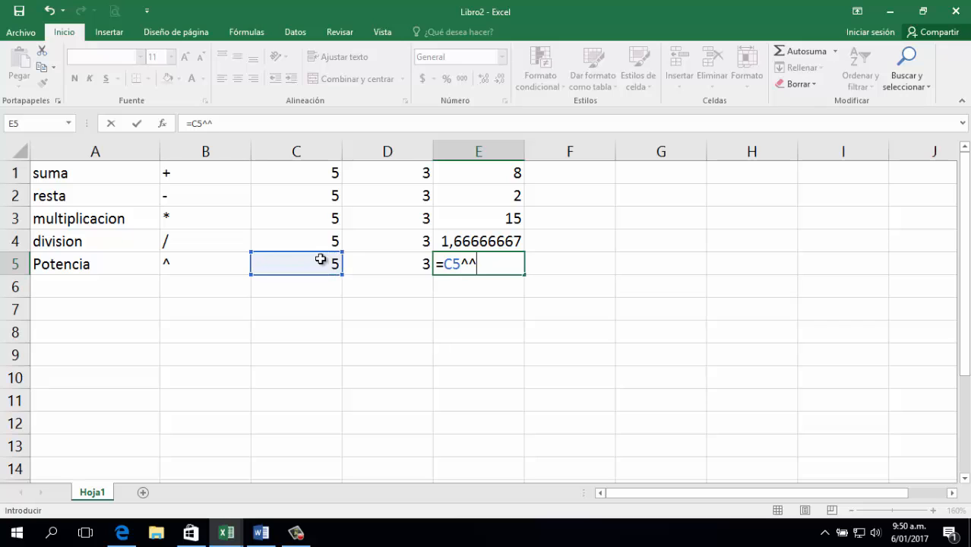
{"action": "key", "text": "BackSpace"}
{"action": "left_click", "coordinate": [384, 259]}
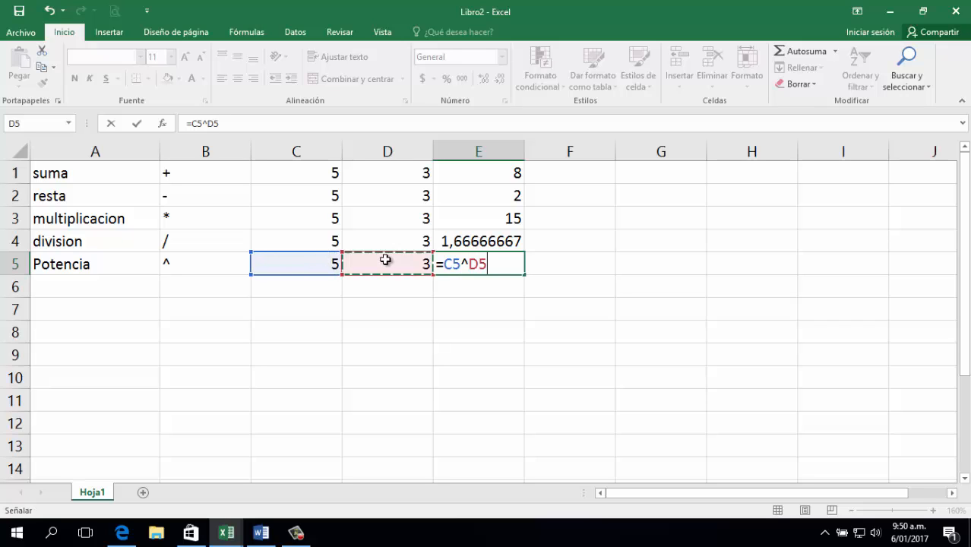
{"action": "key", "text": "Return"}
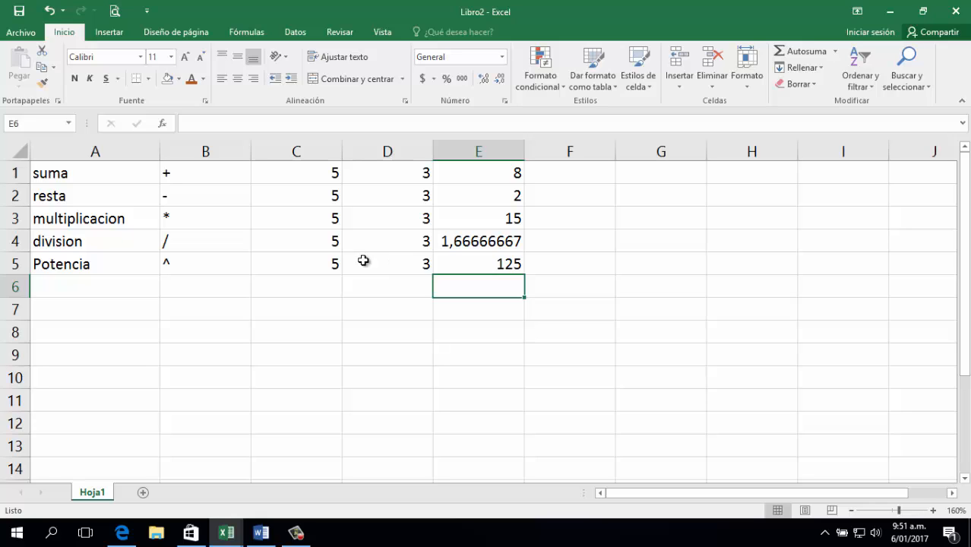
Enter =C1+C2+C3+C4+C5 in C6, giving 25, and check the formula.
{"action": "left_click", "coordinate": [171, 289]}
{"action": "left_click", "coordinate": [93, 286]}
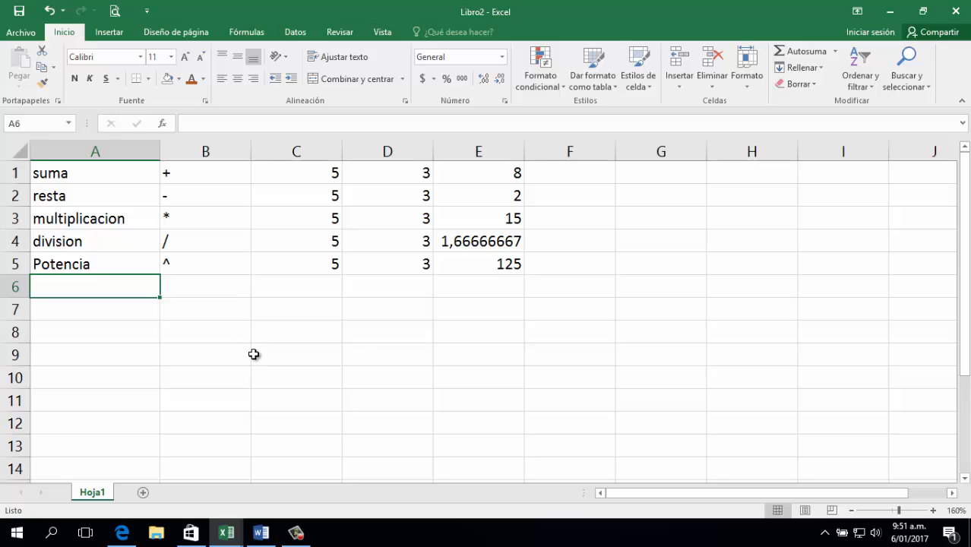
{"action": "left_click", "coordinate": [354, 389]}
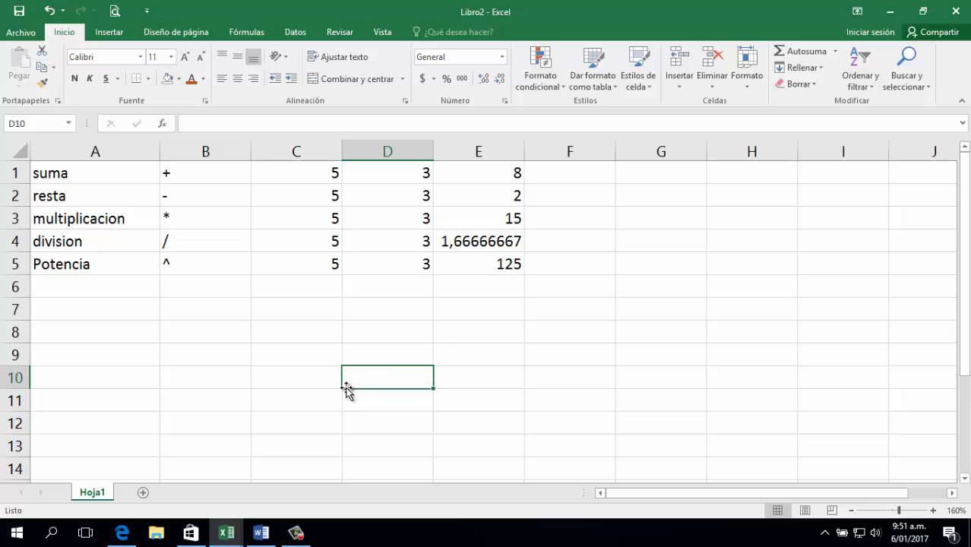
{"action": "left_click", "coordinate": [321, 287]}
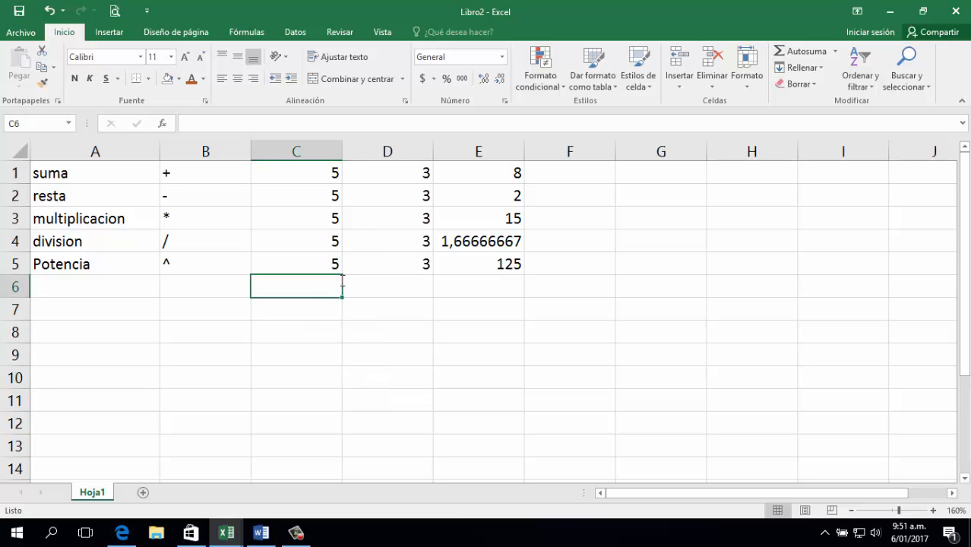
{"action": "type", "text": "="}
{"action": "left_click", "coordinate": [316, 178]}
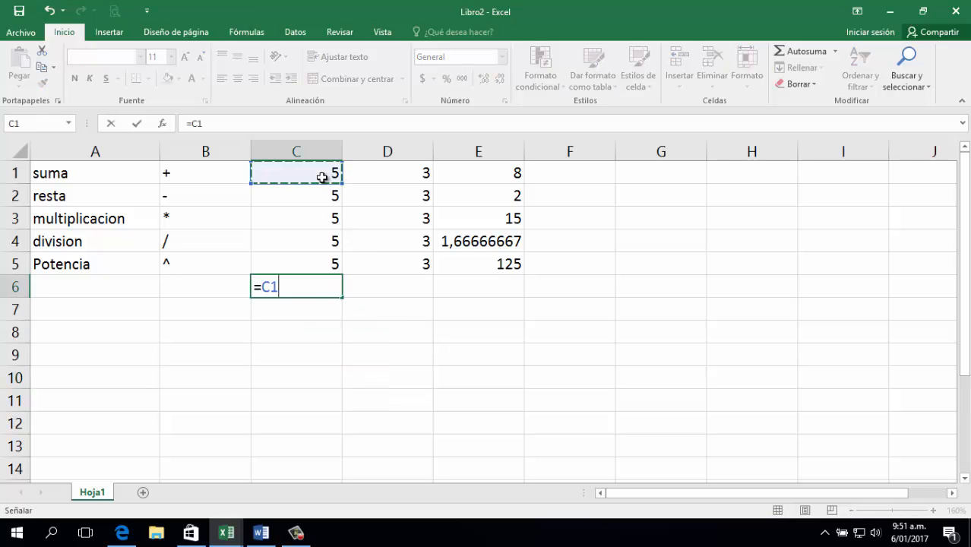
{"action": "type", "text": "+"}
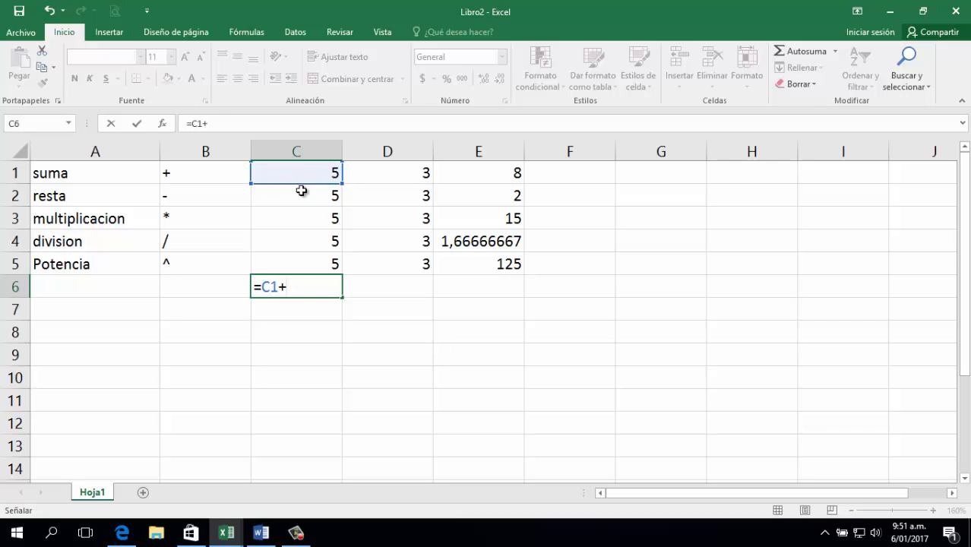
{"action": "left_click", "coordinate": [303, 195]}
{"action": "type", "text": "+"}
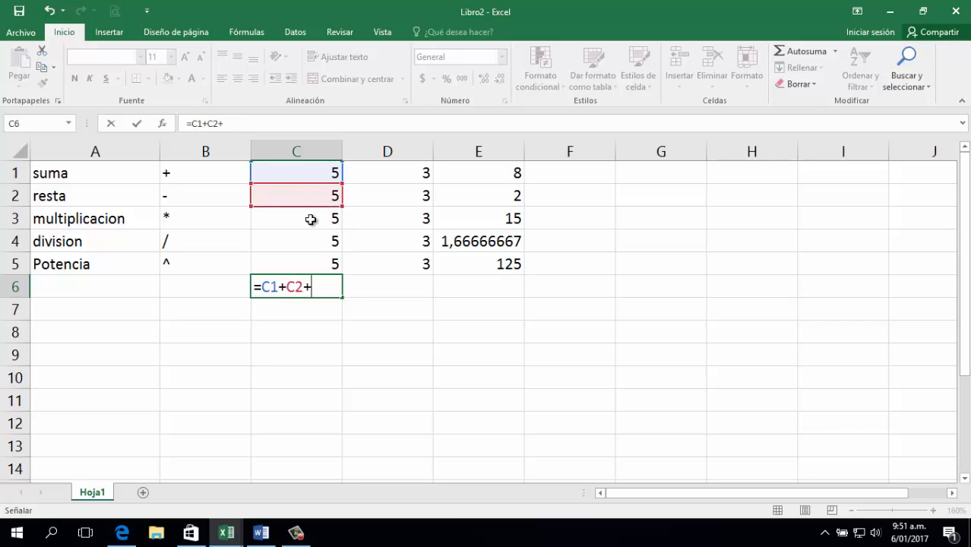
{"action": "left_click", "coordinate": [311, 218]}
{"action": "type", "text": "+"}
{"action": "left_click", "coordinate": [303, 238]}
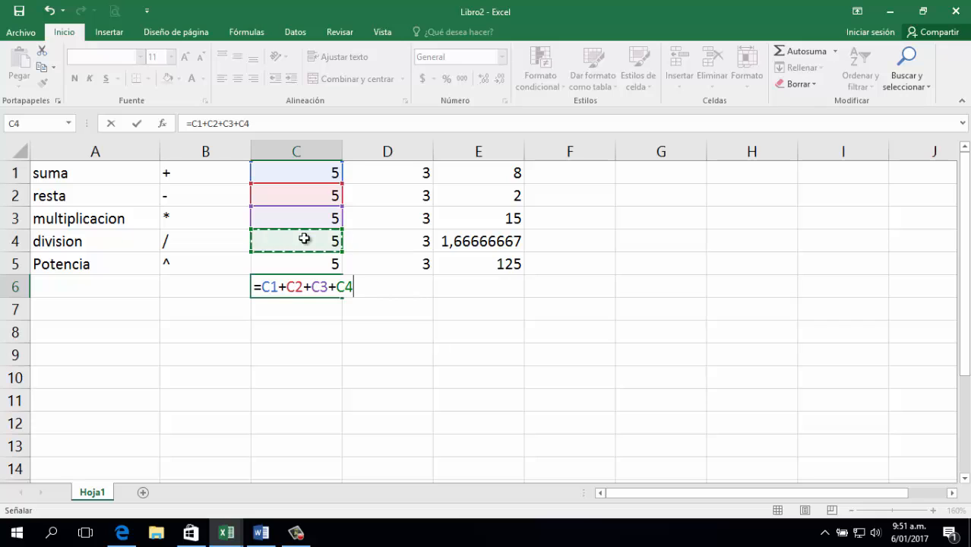
{"action": "type", "text": "+"}
{"action": "left_click", "coordinate": [291, 259]}
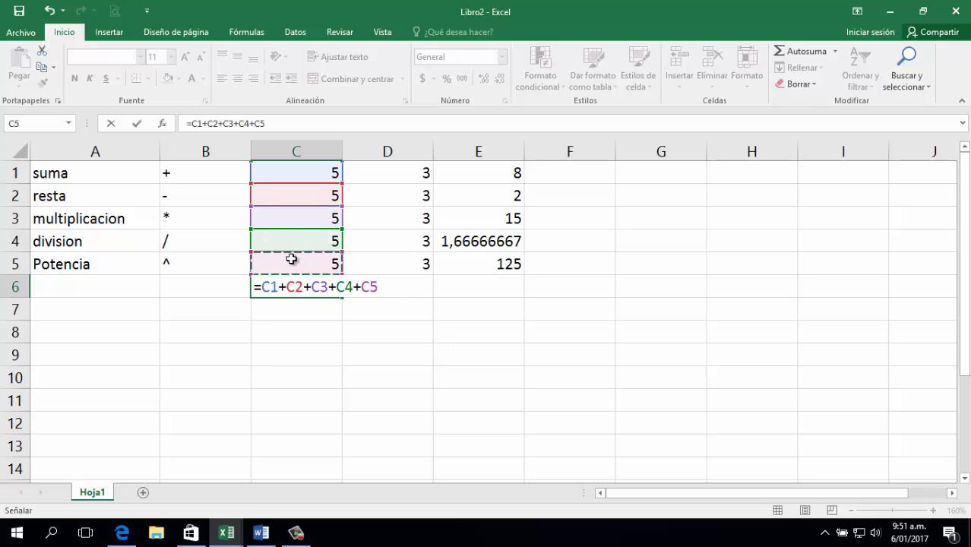
{"action": "key", "text": "Return"}
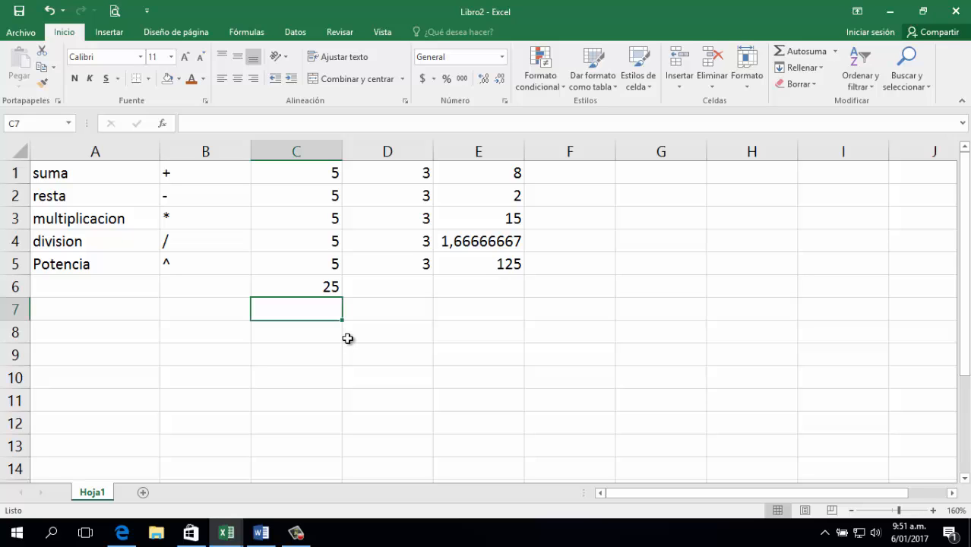
{"action": "left_click", "coordinate": [335, 283]}
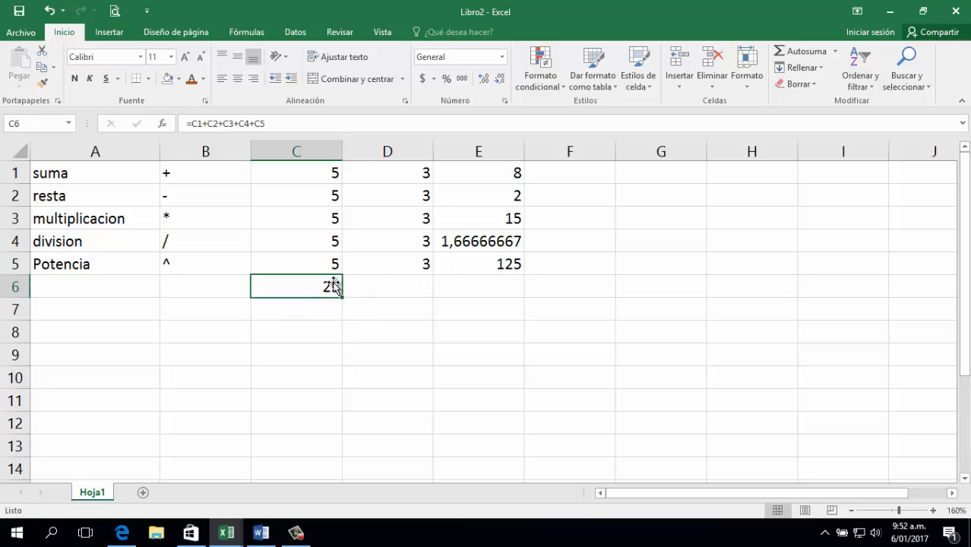
{"action": "left_click", "coordinate": [489, 392]}
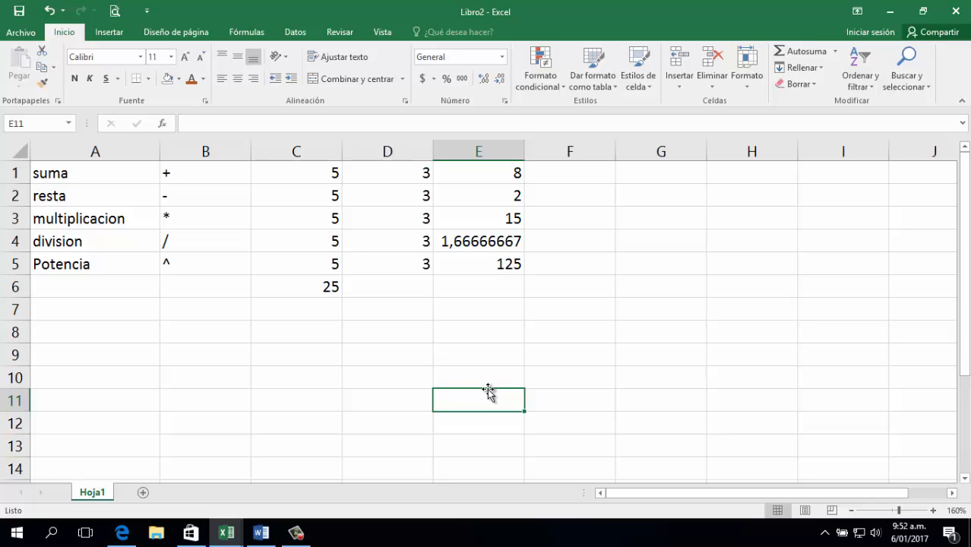
Enter =SUMA(C1:C5) in C7 and compare its 25 with C6's formula.
{"action": "left_click", "coordinate": [290, 316]}
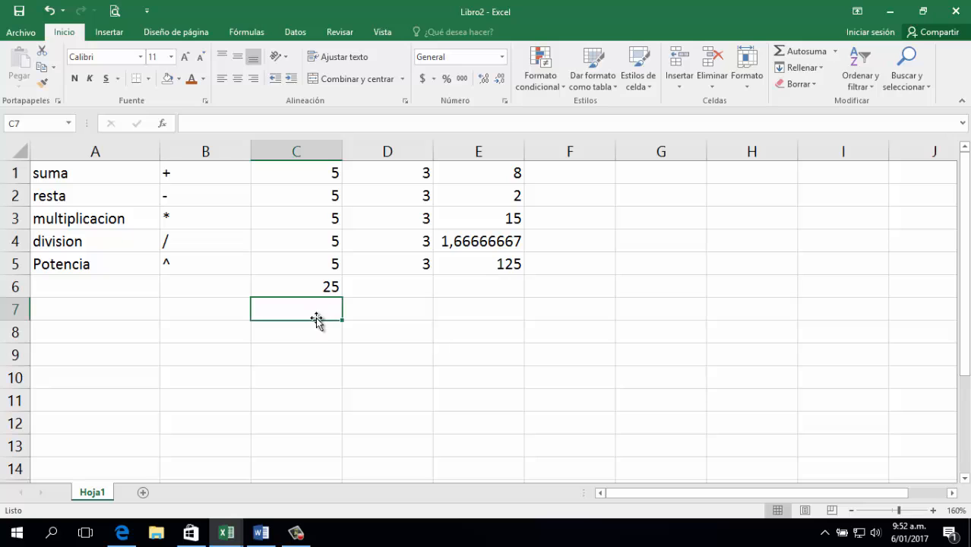
{"action": "type", "text": "="}
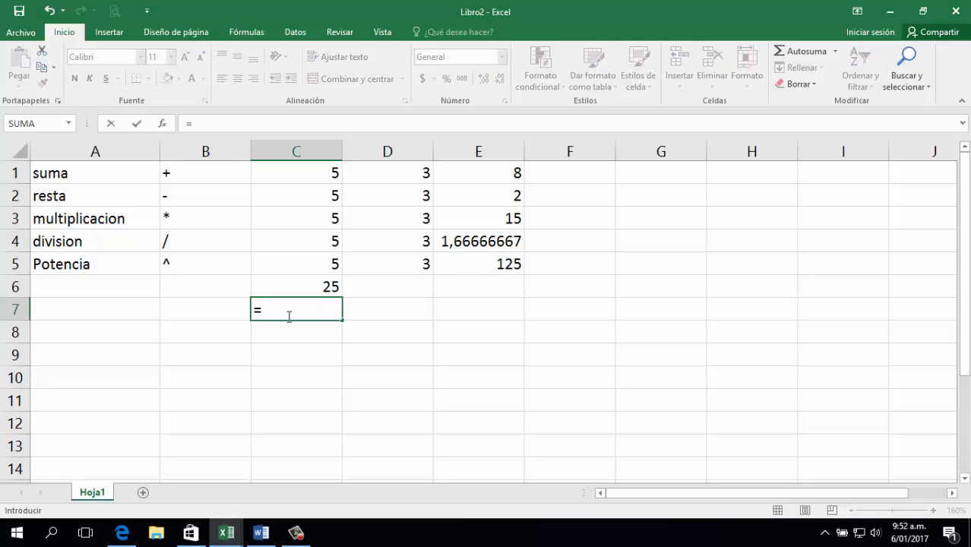
{"action": "type", "text": "suma("}
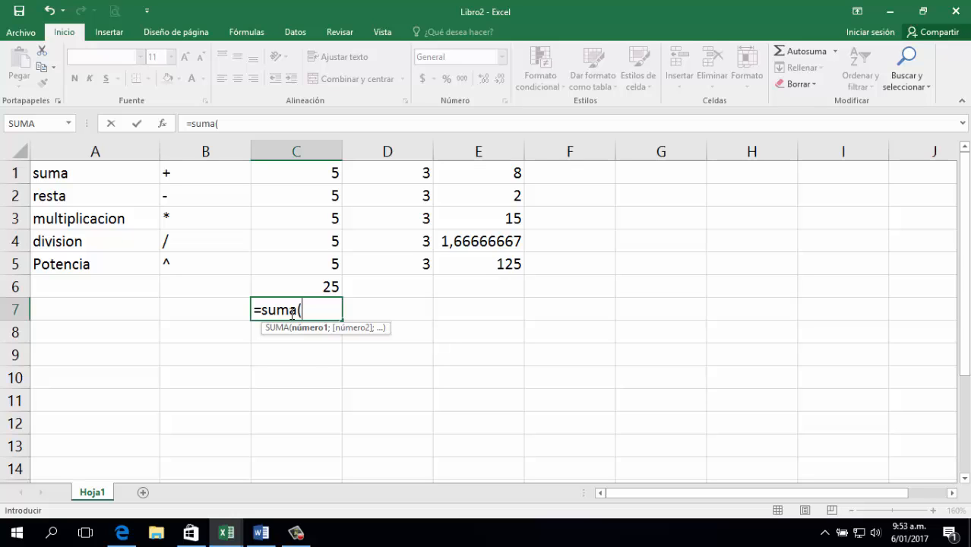
{"action": "type", "text": "c1:"}
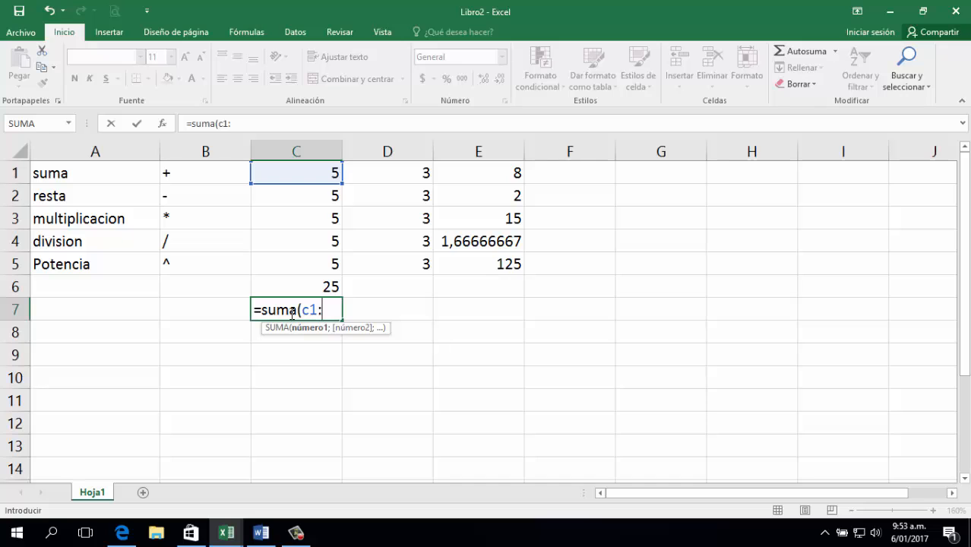
{"action": "type", "text": "c5)"}
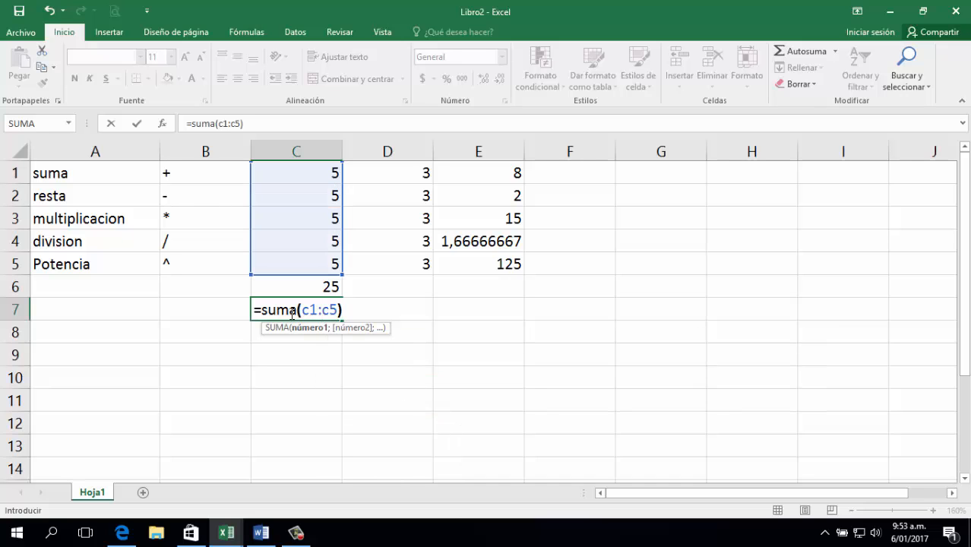
{"action": "key", "text": "Return"}
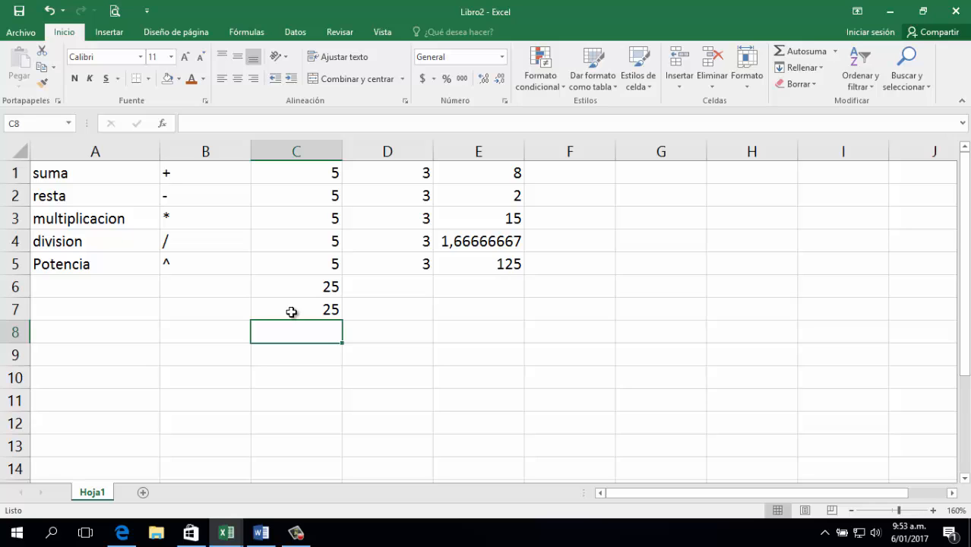
{"action": "left_click", "coordinate": [308, 311]}
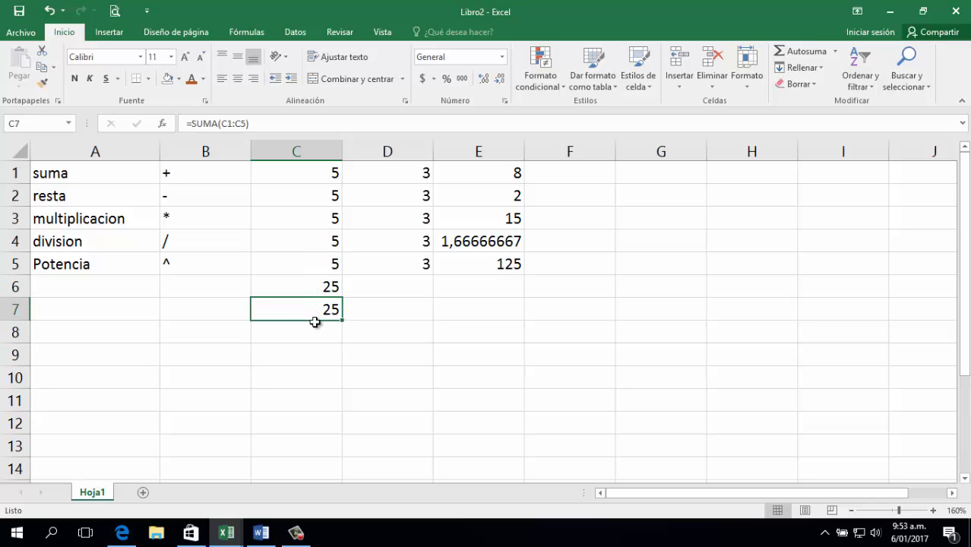
{"action": "left_click", "coordinate": [324, 283]}
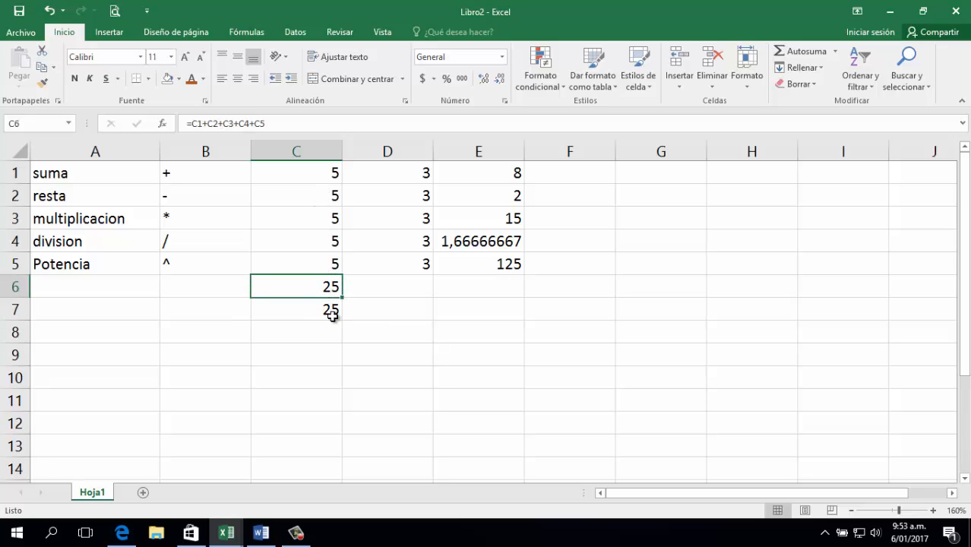
AutoSum D1:D5 into D6 as =SUMA(D1:D5), showing 15.
{"action": "left_click", "coordinate": [370, 306]}
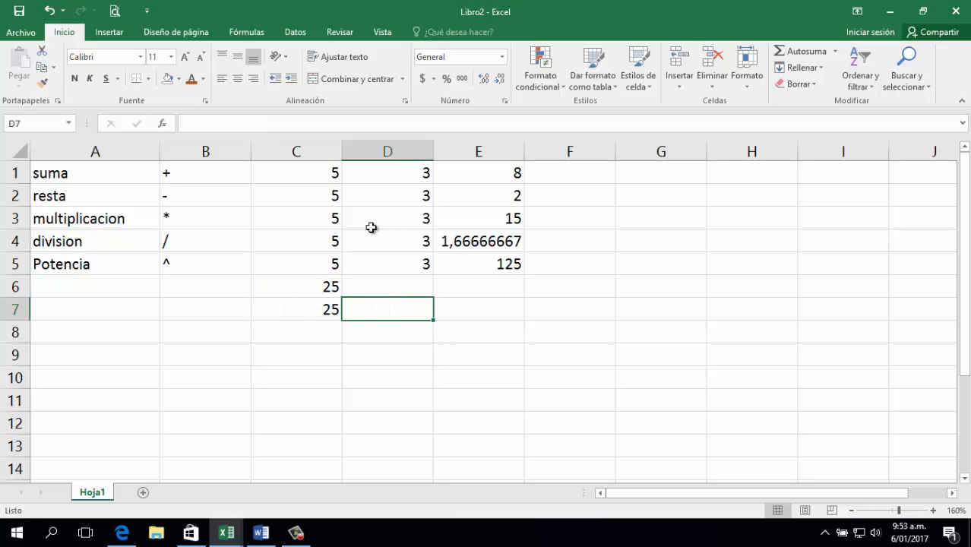
{"action": "left_click", "coordinate": [405, 284]}
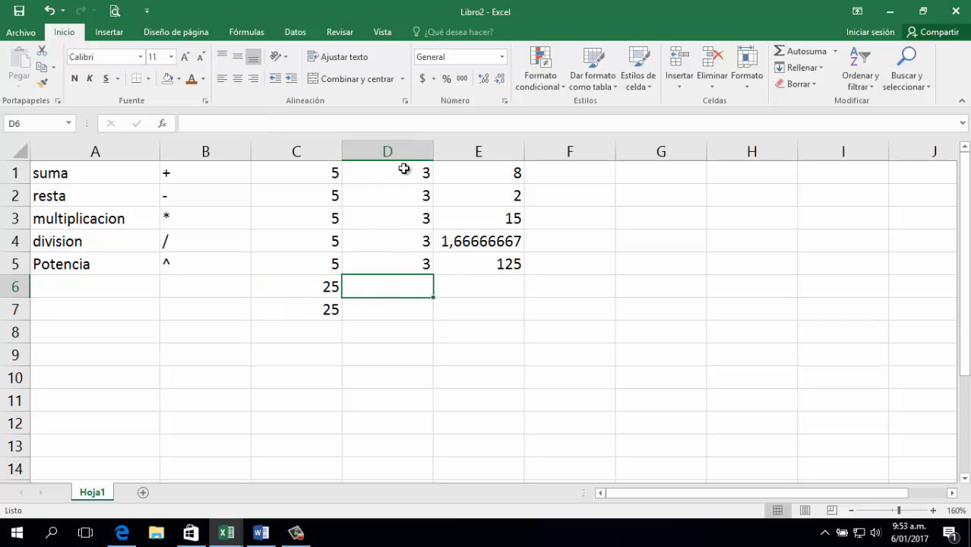
{"action": "left_click_drag", "start_coordinate": [403, 169], "coordinate": [412, 263]}
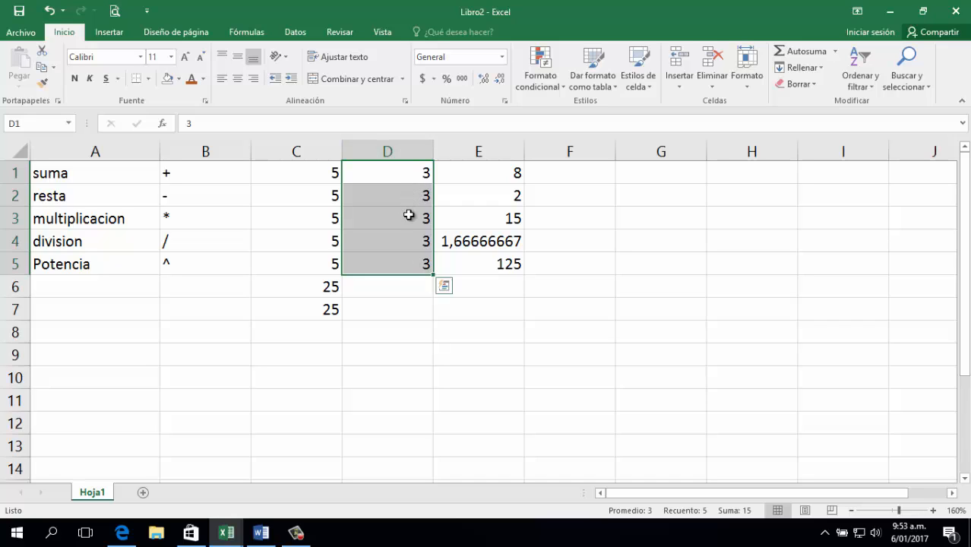
{"action": "left_click_drag", "start_coordinate": [402, 169], "coordinate": [404, 263]}
{"action": "left_click", "coordinate": [807, 53]}
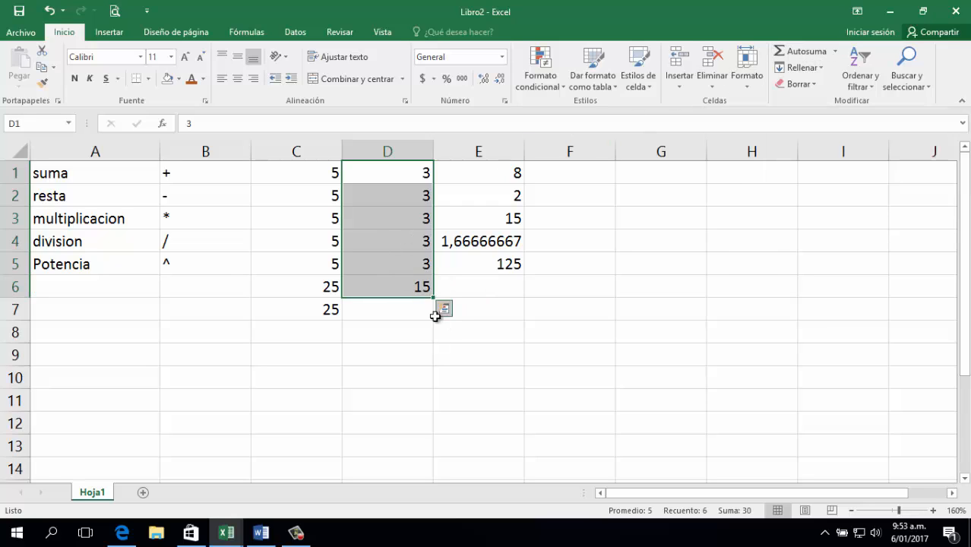
{"action": "left_click", "coordinate": [413, 289]}
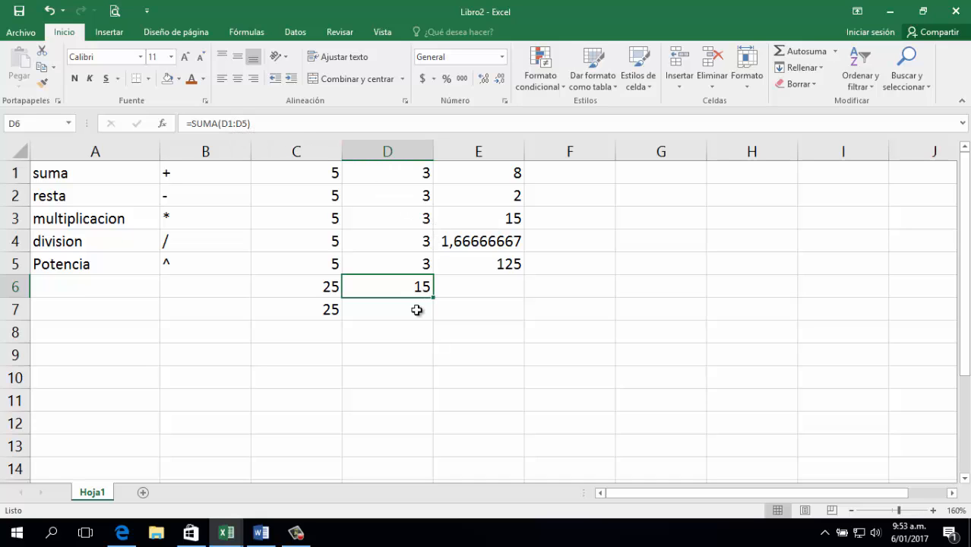
{"action": "left_click_drag", "start_coordinate": [412, 178], "coordinate": [408, 263]}
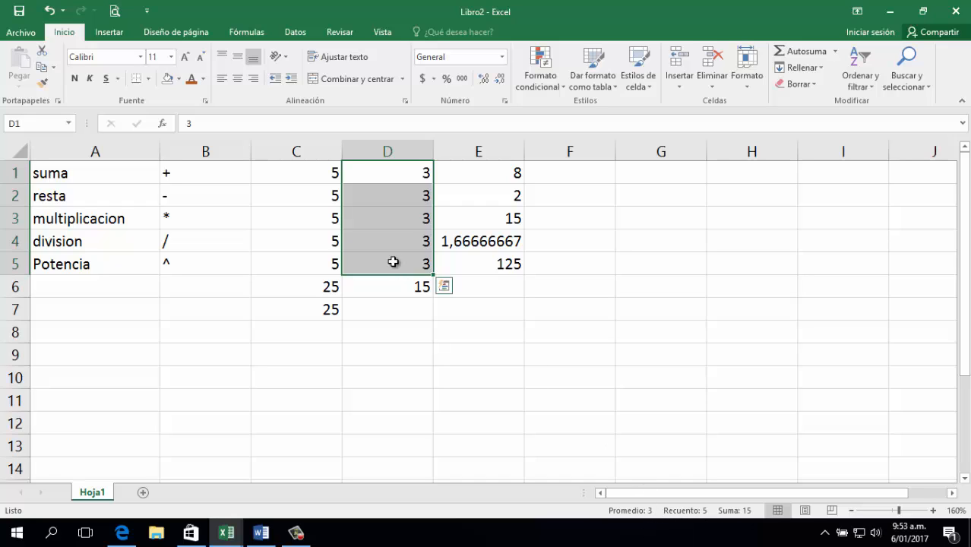
{"action": "left_click", "coordinate": [402, 287]}
{"action": "left_click", "coordinate": [409, 305]}
{"action": "left_click", "coordinate": [411, 287]}
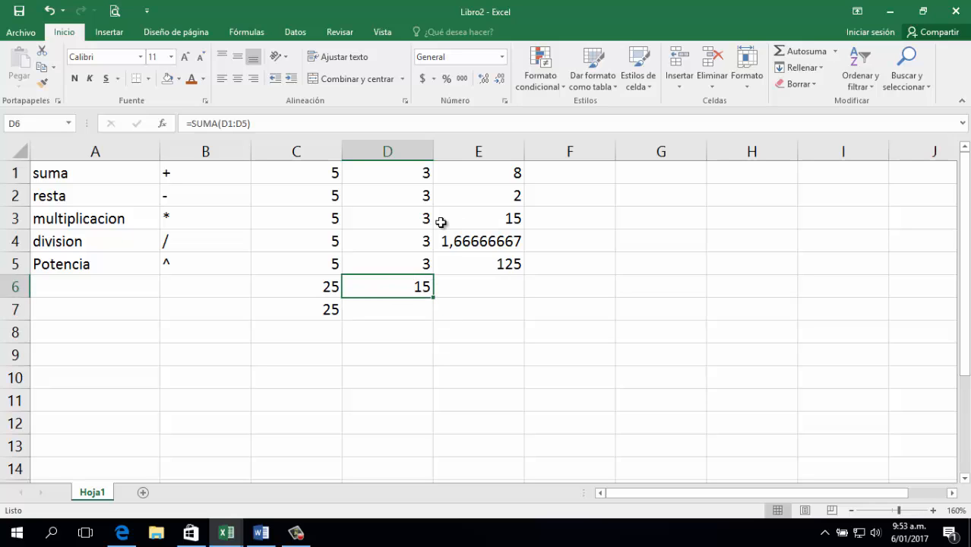
{"action": "left_click", "coordinate": [362, 373]}
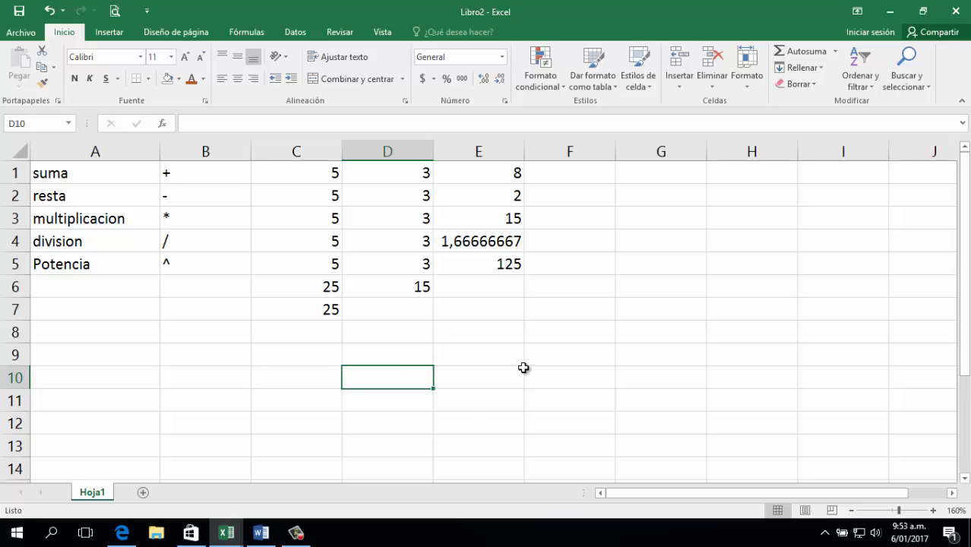
{"action": "left_click", "coordinate": [642, 334]}
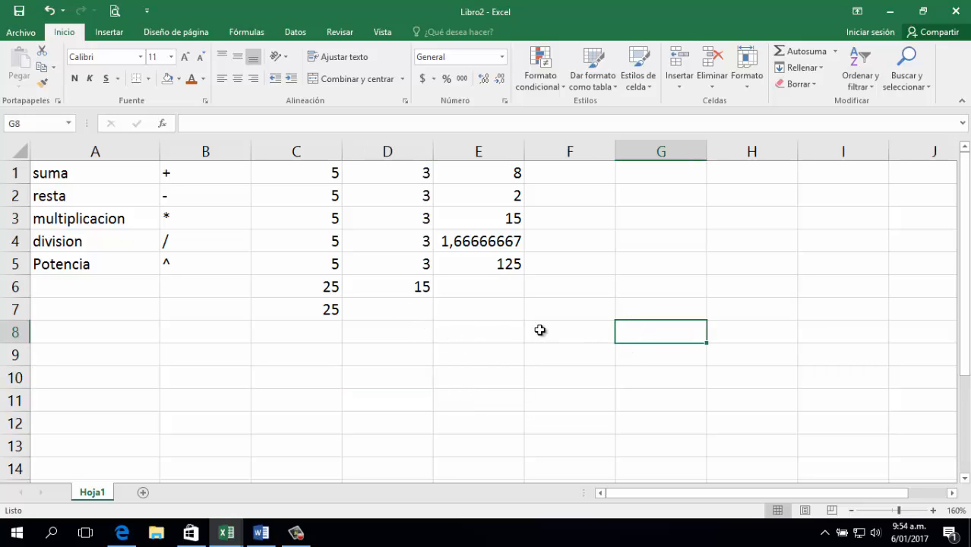
{"action": "type", "text": "=suma("}
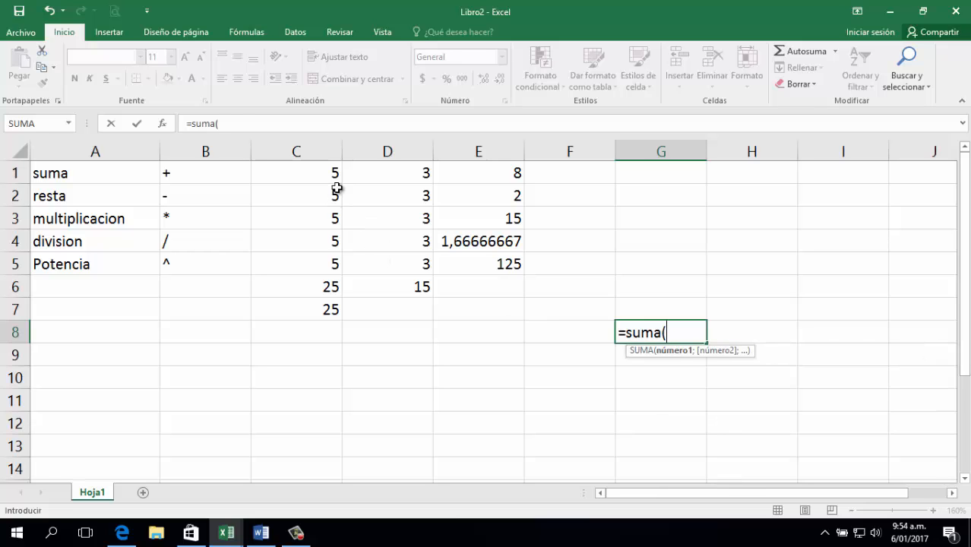
{"action": "left_click_drag", "start_coordinate": [334, 175], "coordinate": [406, 263]}
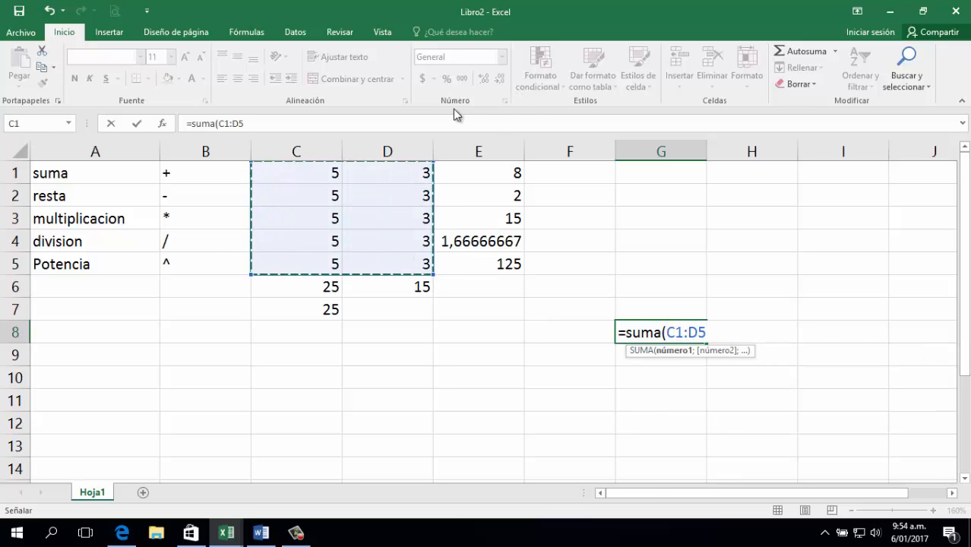
{"action": "key", "text": "Return"}
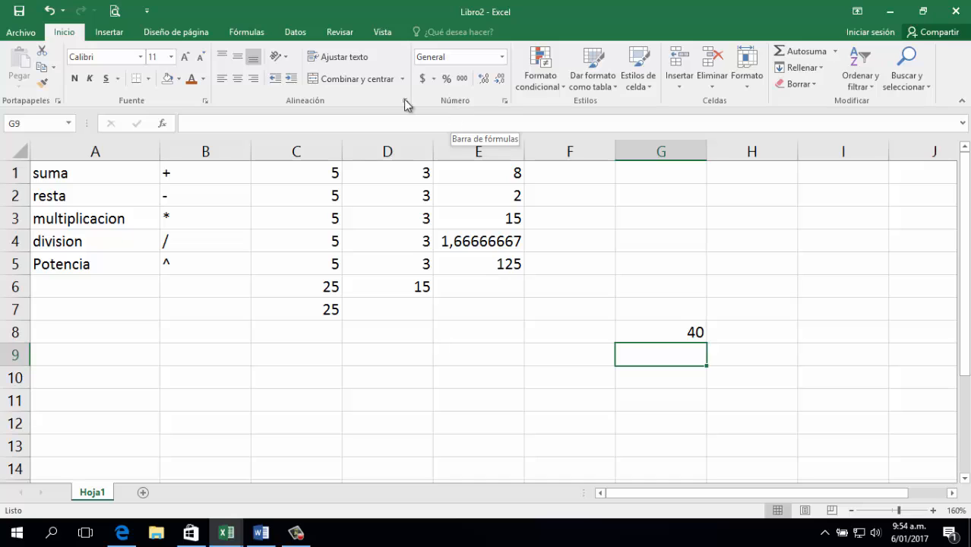
{"action": "left_click", "coordinate": [686, 328]}
{"action": "left_click", "coordinate": [541, 317]}
{"action": "left_click", "coordinate": [556, 331]}
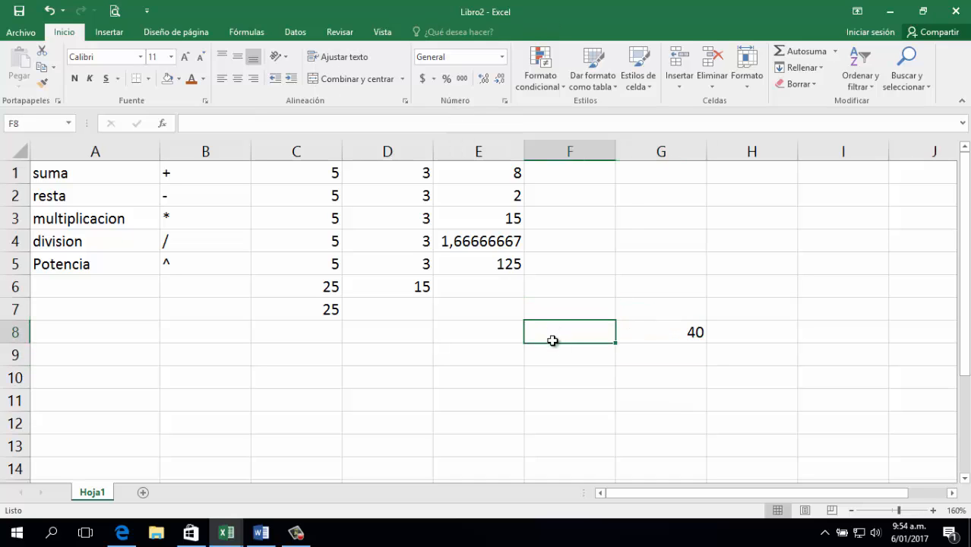
{"action": "left_click", "coordinate": [196, 351]}
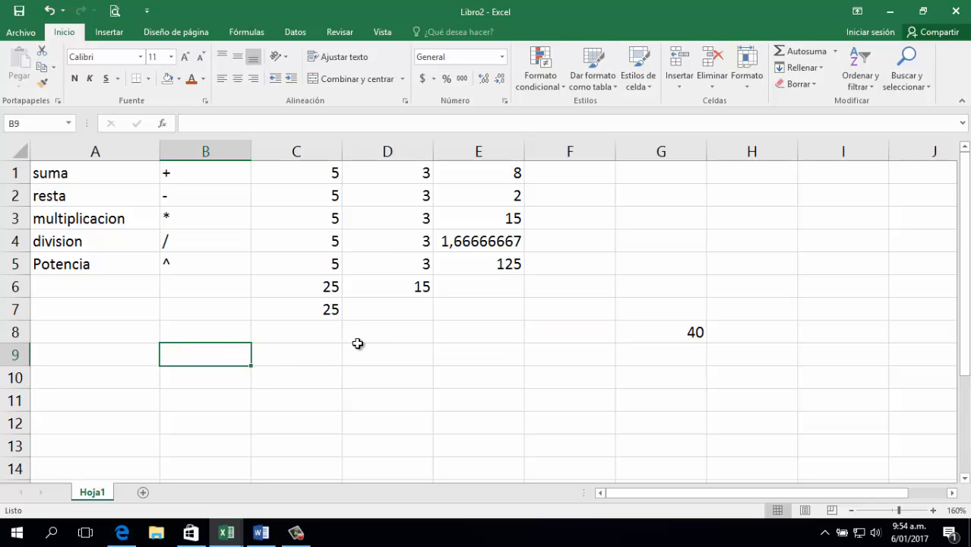
{"action": "left_click", "coordinate": [350, 369]}
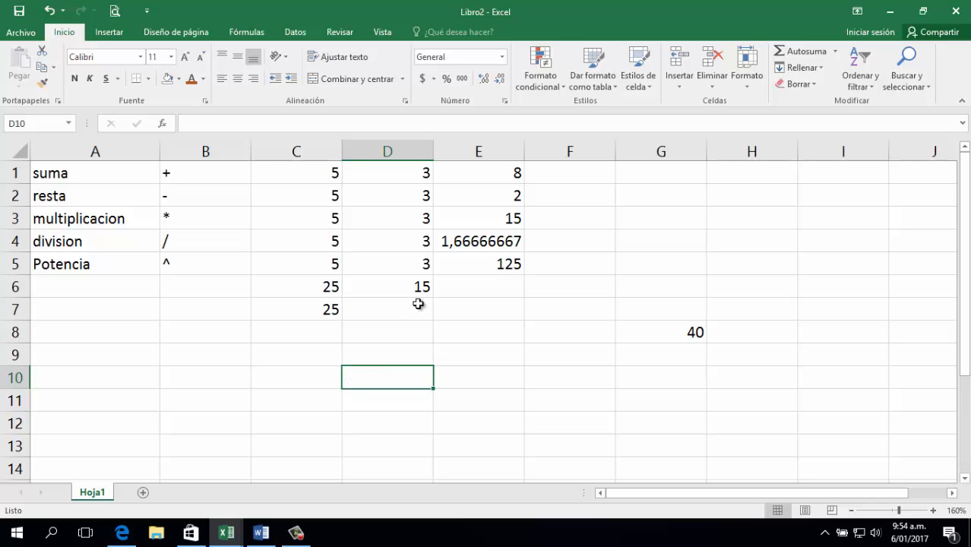
{"action": "left_click", "coordinate": [642, 328]}
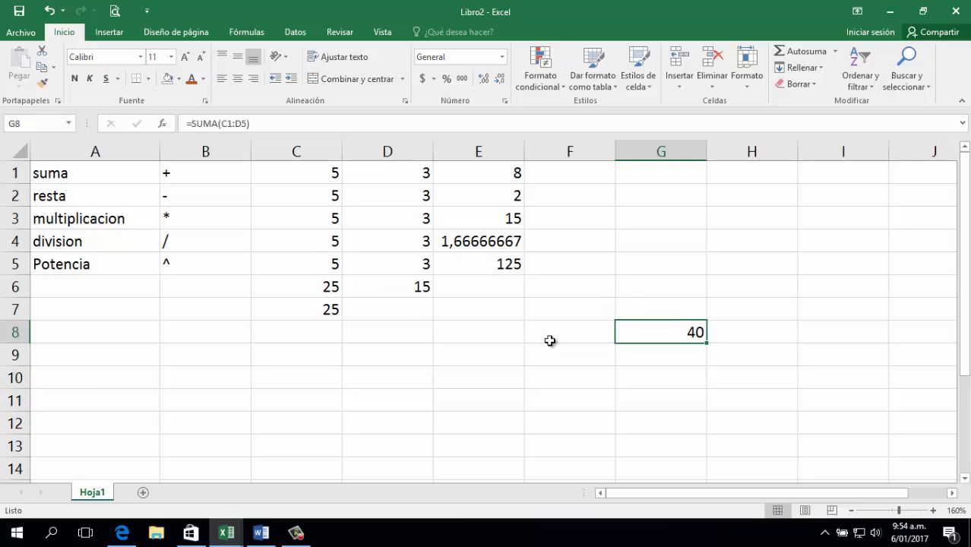
{"action": "key", "text": "Delete"}
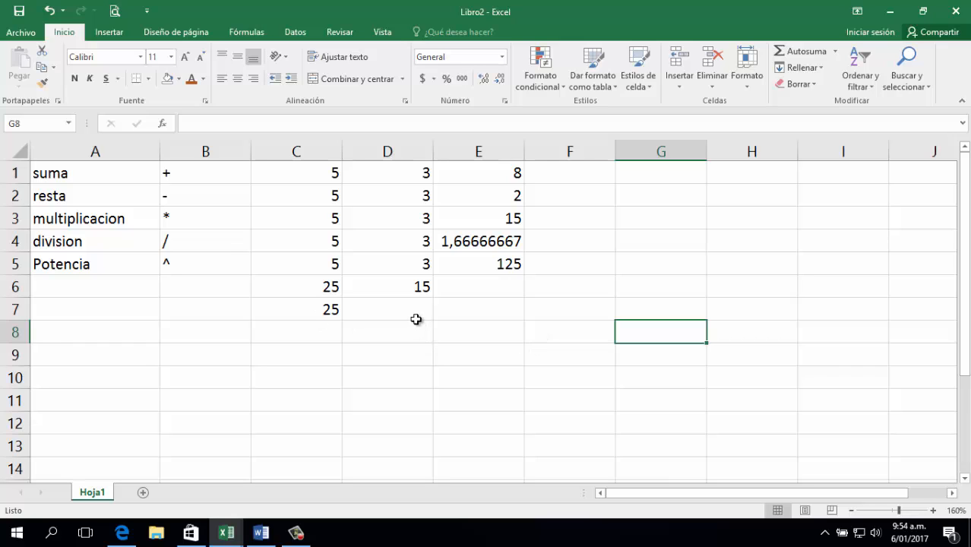
Enter =SUMA(C1:C5)-SUMA(D1:D5) in E8, returning 10, and check the formula.
{"action": "left_click", "coordinate": [481, 338]}
{"action": "type", "text": "=s"}
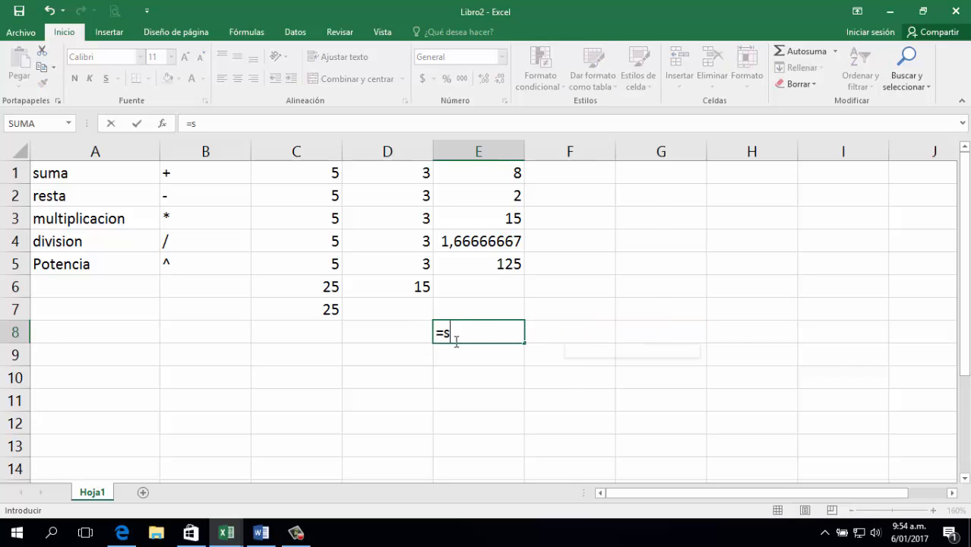
{"action": "type", "text": "uma8"}
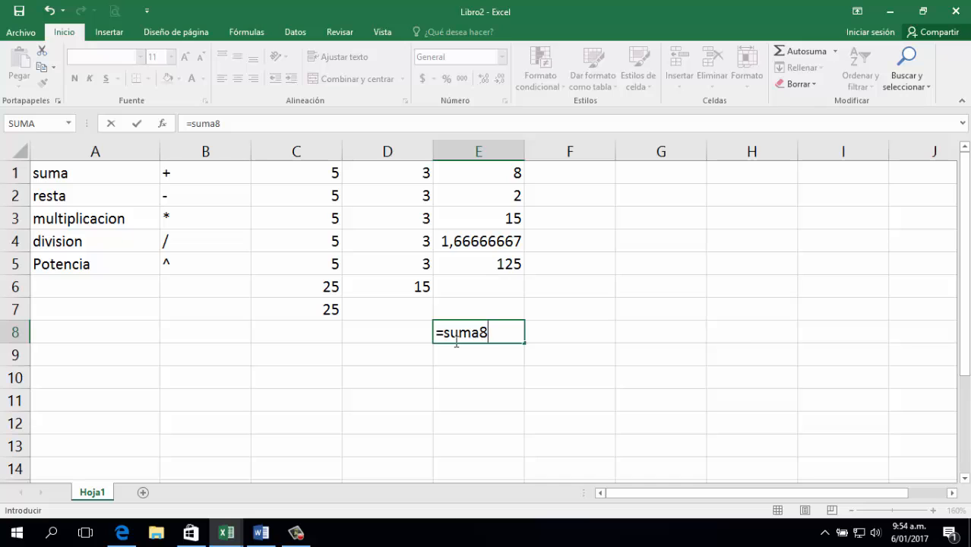
{"action": "key", "text": "BackSpace"}
{"action": "type", "text": "("}
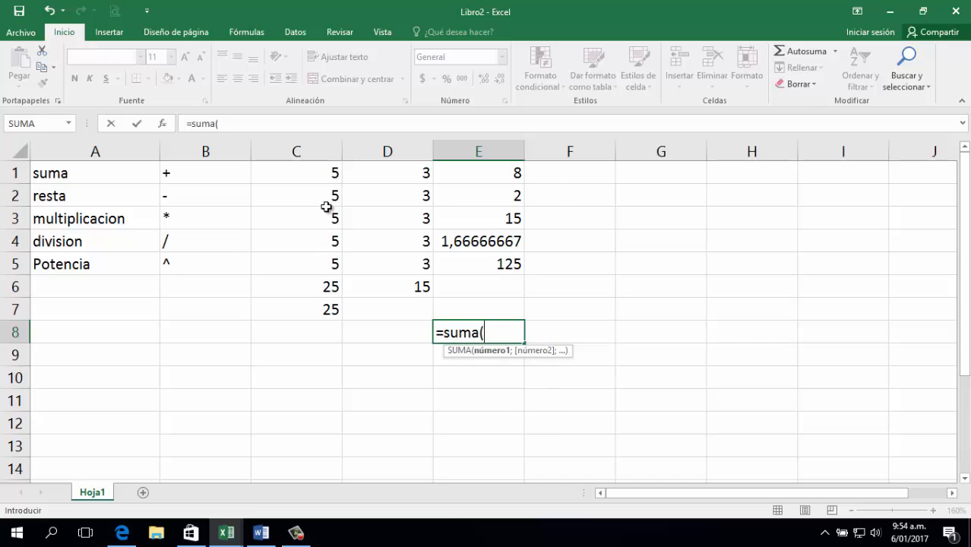
{"action": "left_click_drag", "start_coordinate": [333, 178], "coordinate": [331, 264]}
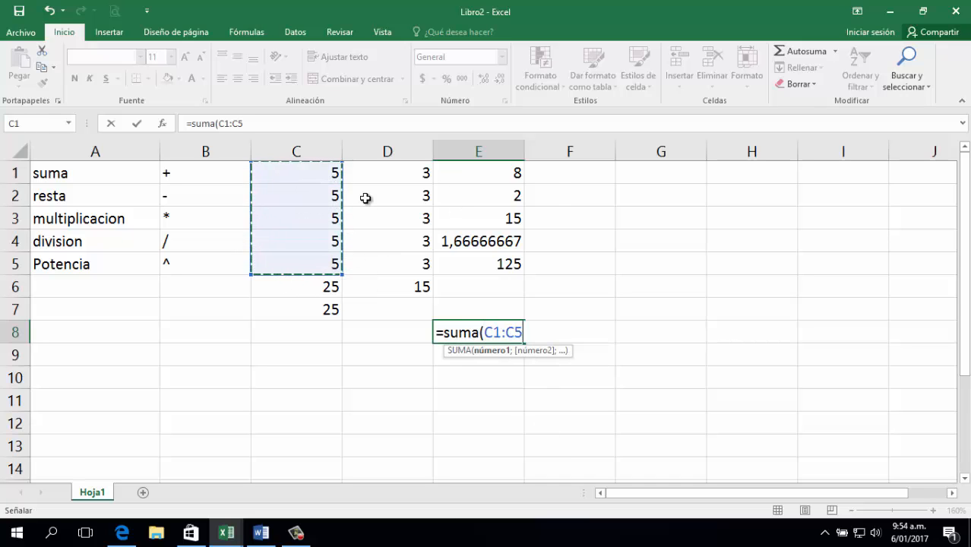
{"action": "type", "text": ")-suma("}
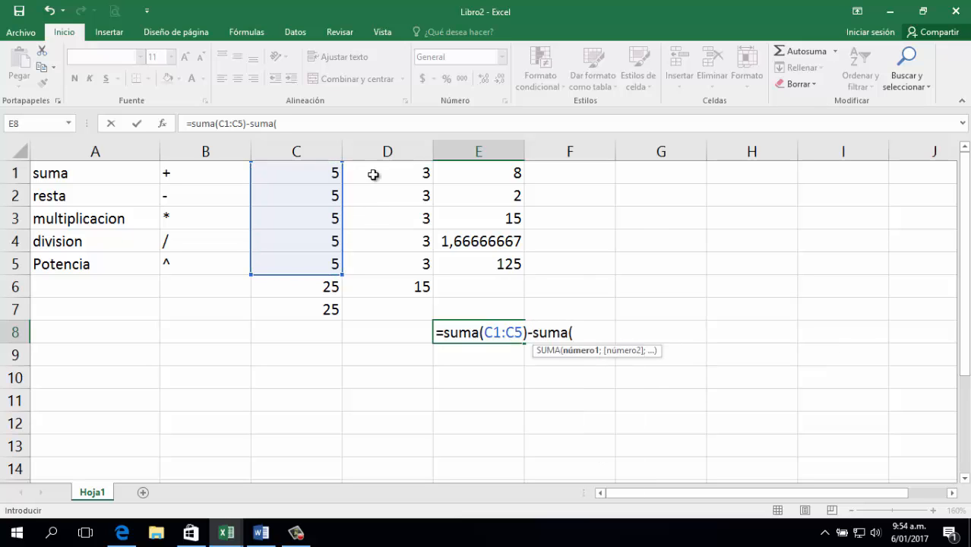
{"action": "left_click_drag", "start_coordinate": [387, 171], "coordinate": [396, 275]}
{"action": "type", "text": ")"}
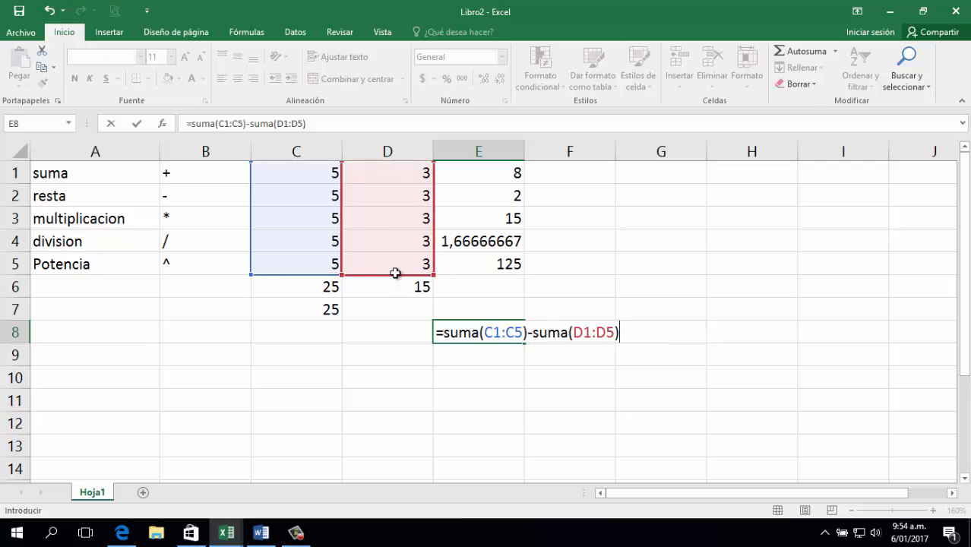
{"action": "key", "text": "Return"}
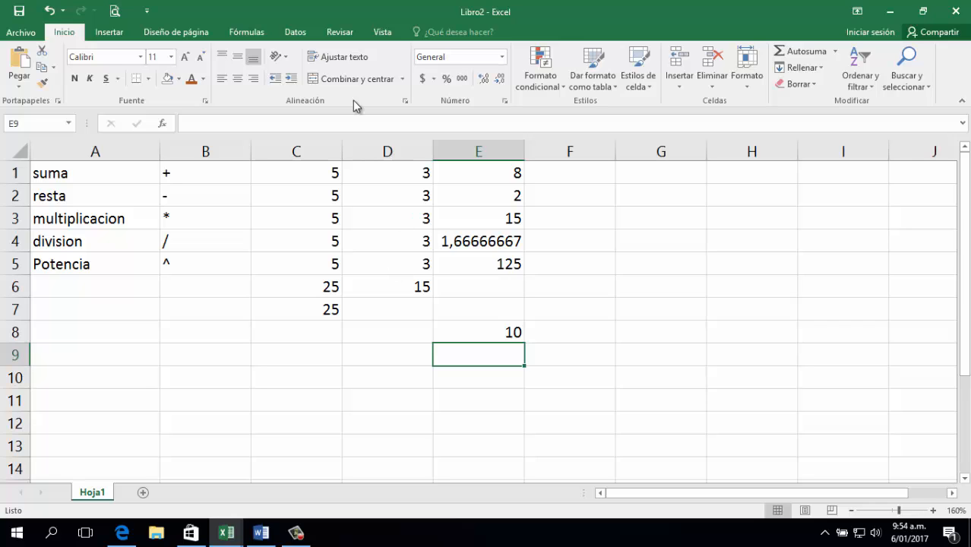
{"action": "left_click", "coordinate": [473, 333]}
{"action": "left_click", "coordinate": [476, 363]}
Enter =C7-D6 in E9, which also returns 10.
{"action": "type", "text": "="}
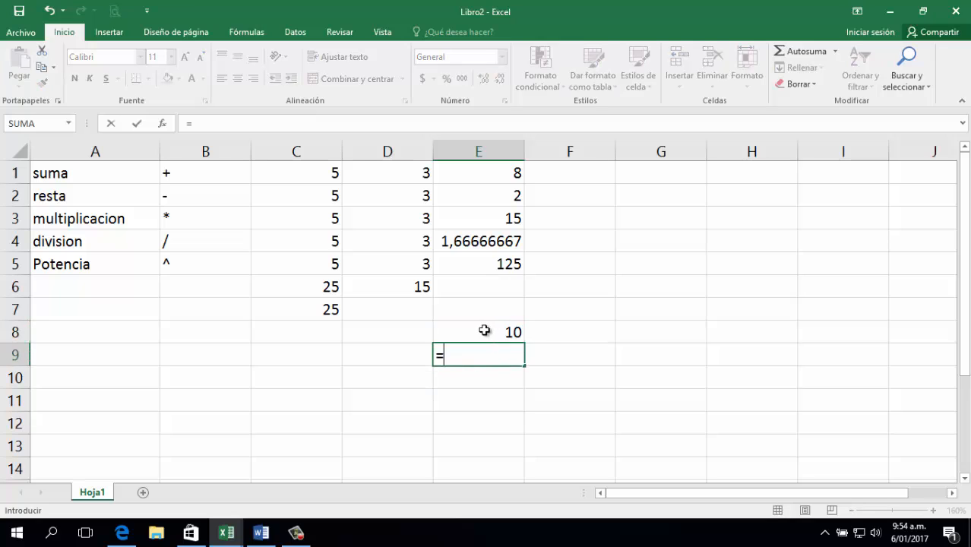
{"action": "left_click", "coordinate": [317, 304]}
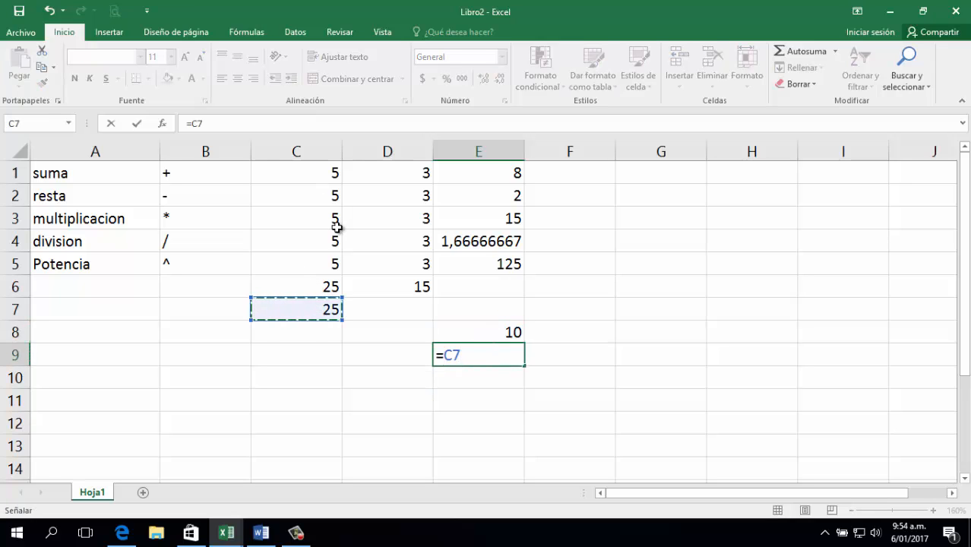
{"action": "type", "text": "-"}
{"action": "left_click", "coordinate": [416, 292]}
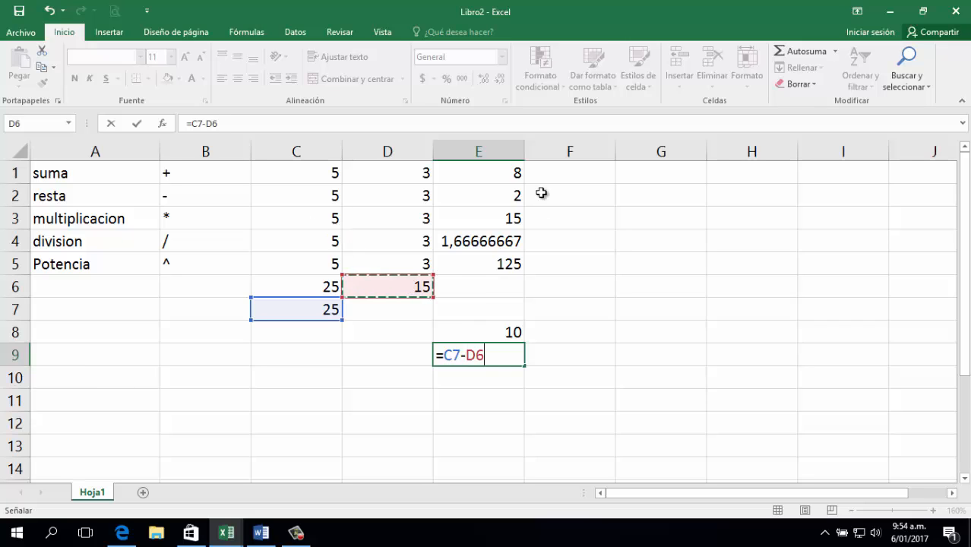
{"action": "key", "text": "Return"}
{"action": "key", "text": "Up"}
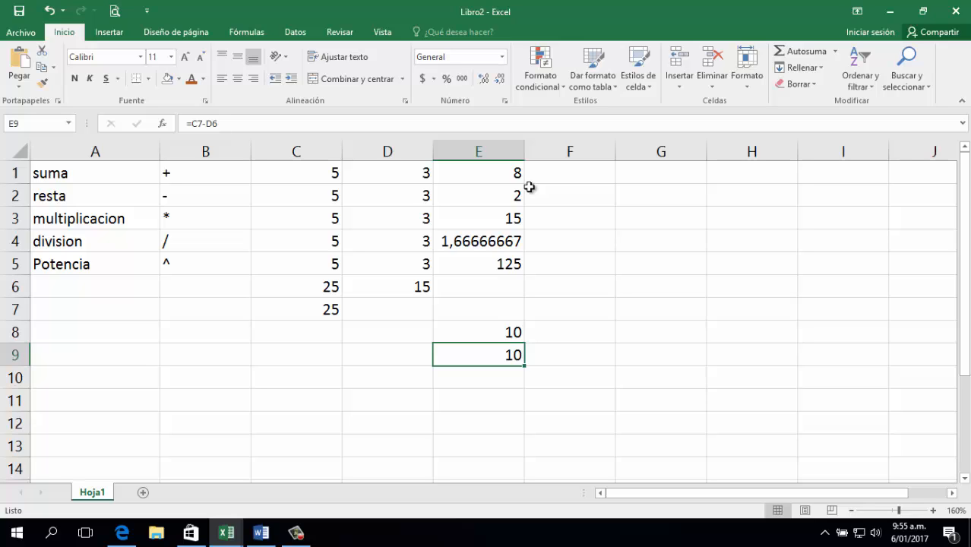
Enter 3 in C2, 2 in C3 and 4 in C4.
{"action": "left_click", "coordinate": [313, 174]}
{"action": "key", "text": "Return"}
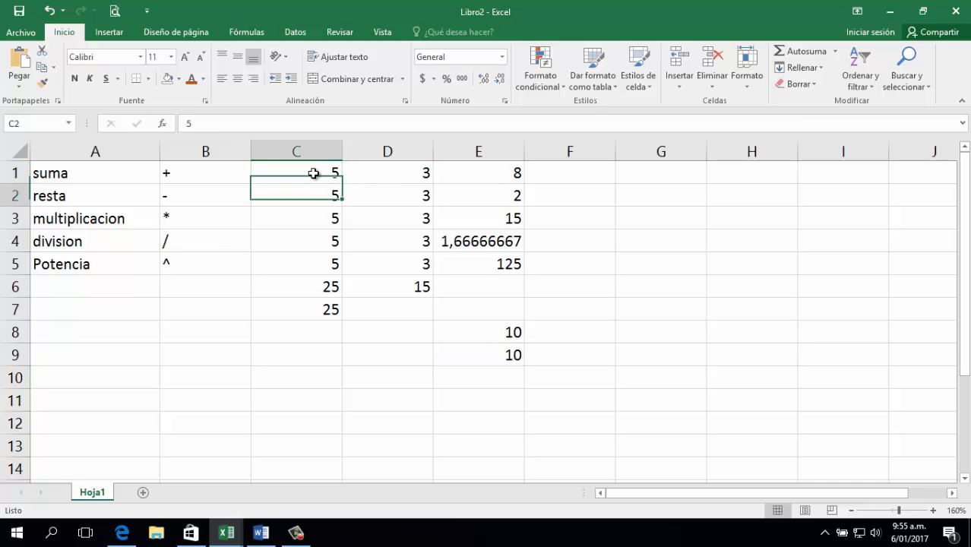
{"action": "type", "text": "3"}
{"action": "key", "text": "Return"}
{"action": "type", "text": "2"}
{"action": "key", "text": "Return"}
{"action": "type", "text": "4"}
{"action": "key", "text": "Return"}
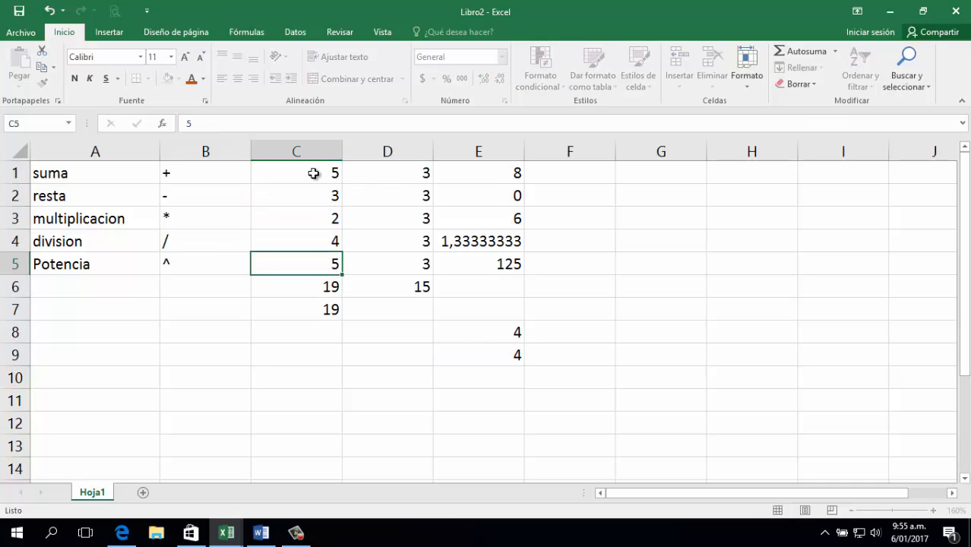
Update the column D inputs so D3 and D4 hold the value 2.
{"action": "key", "text": "Right"}
{"action": "key", "text": "Up"}
{"action": "key", "text": "Up"}
{"action": "key", "text": "Up"}
{"action": "type", "text": "3"}
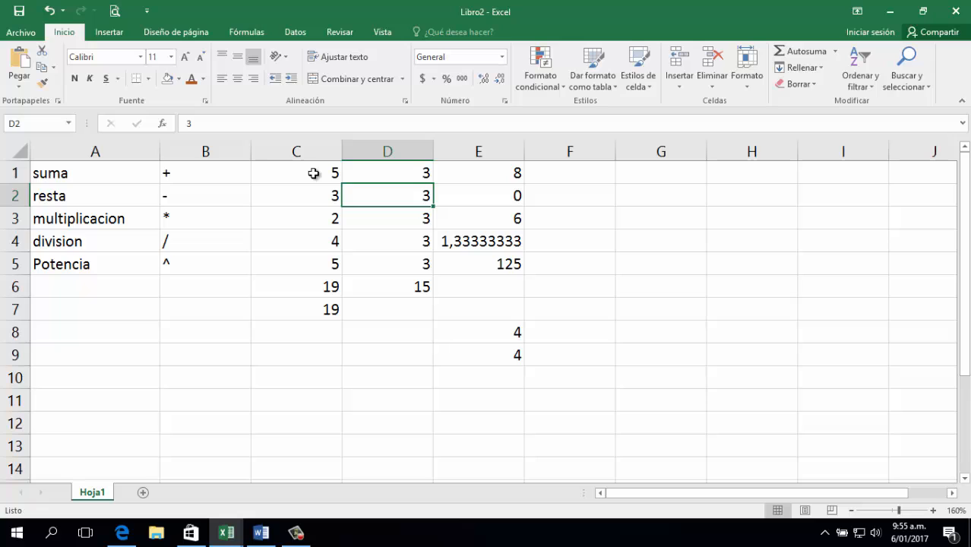
{"action": "key", "text": "Return"}
{"action": "type", "text": "2"}
{"action": "key", "text": "Return"}
{"action": "type", "text": "2"}
{"action": "key", "text": "Return"}
{"action": "key", "text": "Down"}
{"action": "key", "text": "Down"}
{"action": "key", "text": "Down"}
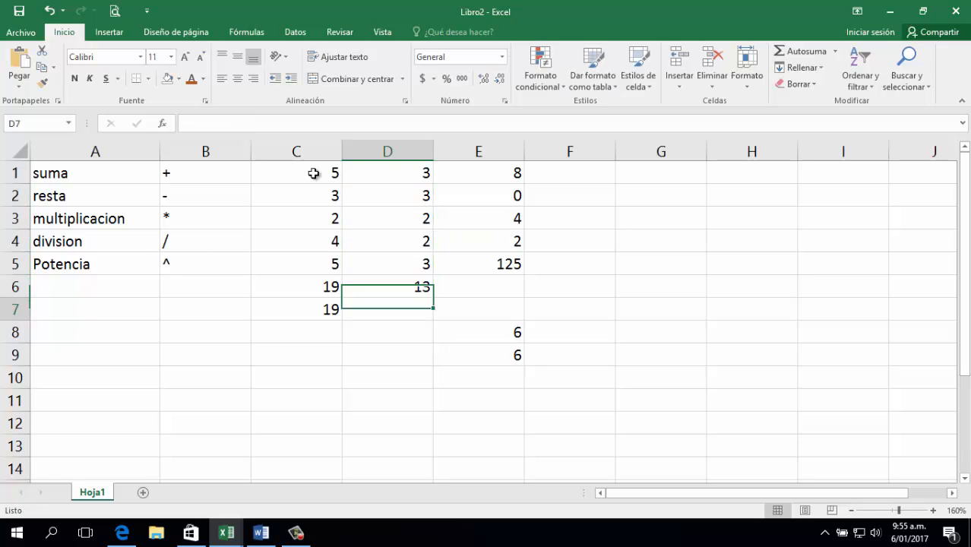
{"action": "key", "text": "Right"}
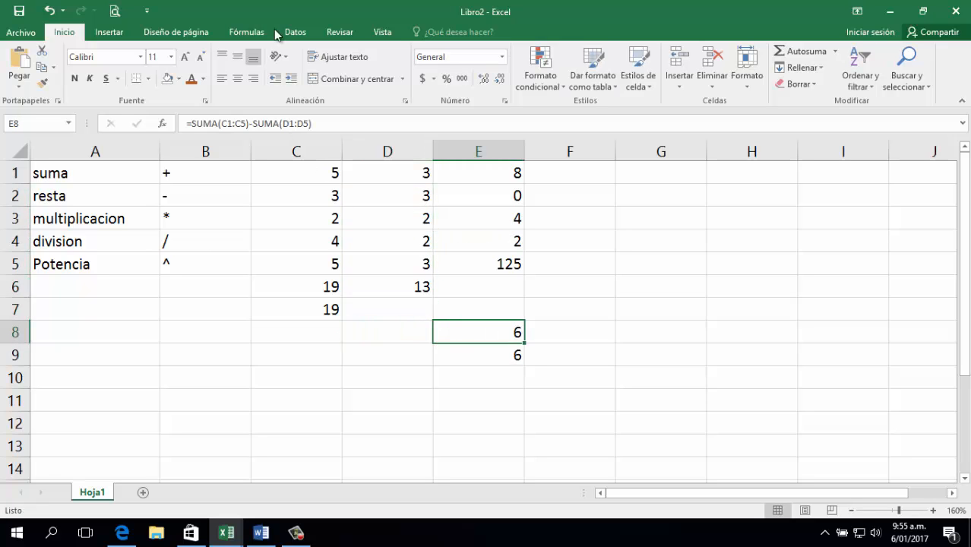
Inspect the formulas behind the C6 total and the E8 difference without changing them.
{"action": "left_click", "coordinate": [322, 287]}
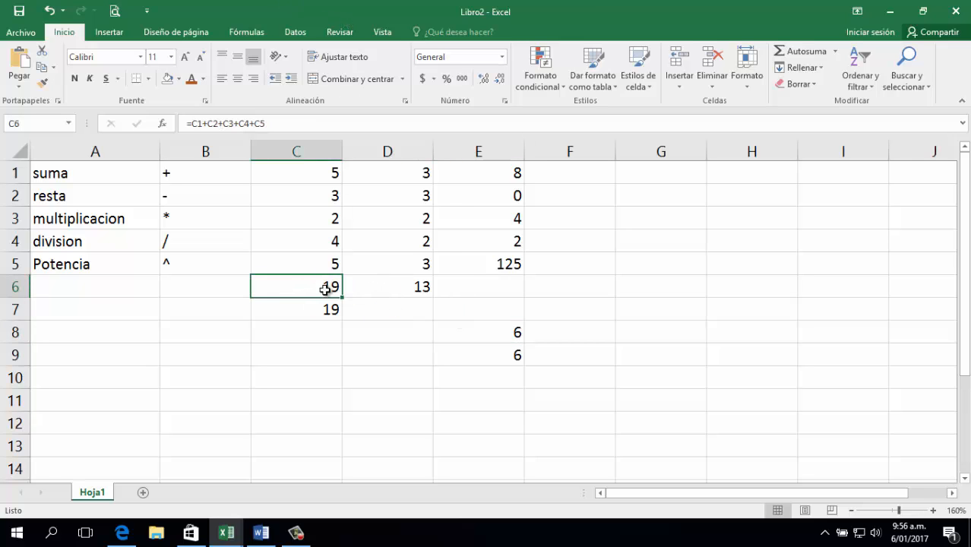
{"action": "left_click", "coordinate": [331, 181]}
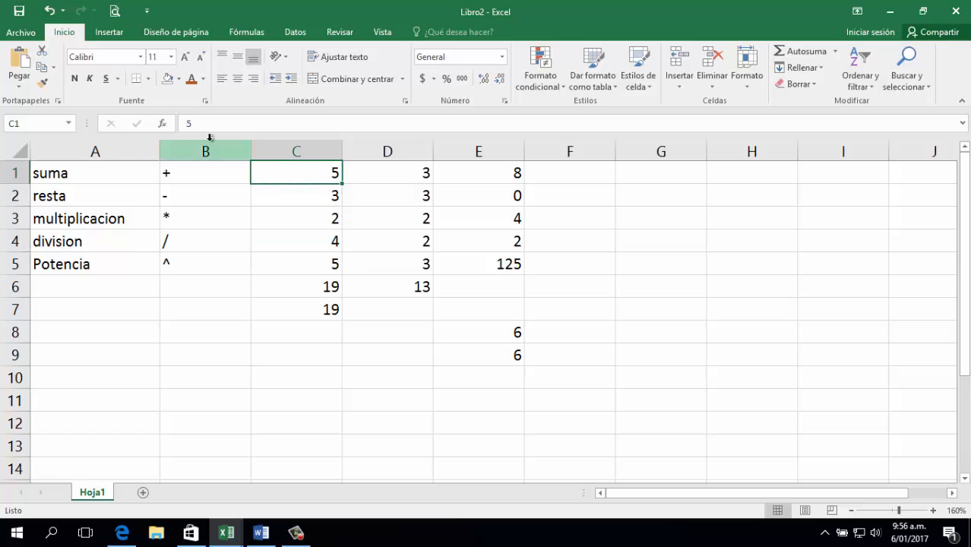
{"action": "left_click", "coordinate": [309, 287]}
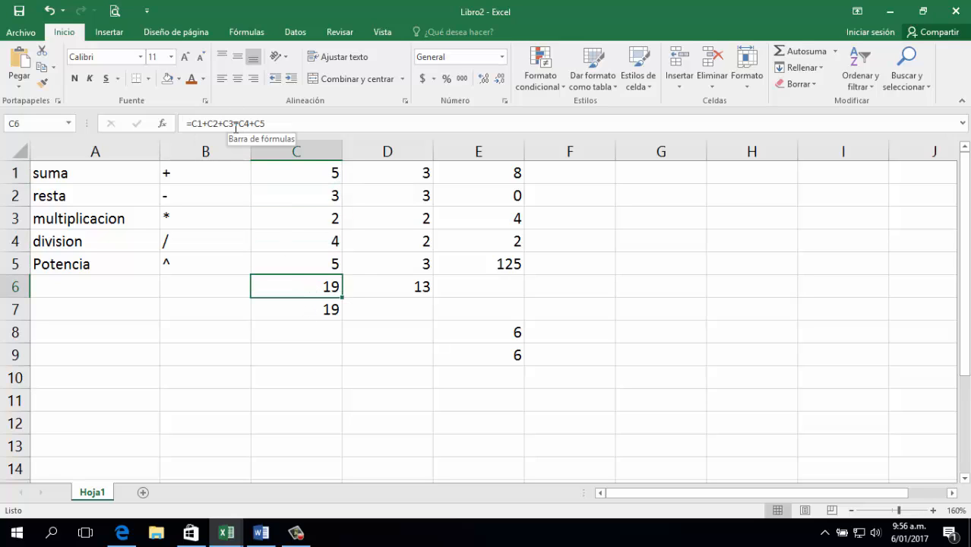
{"action": "double_click", "coordinate": [307, 282]}
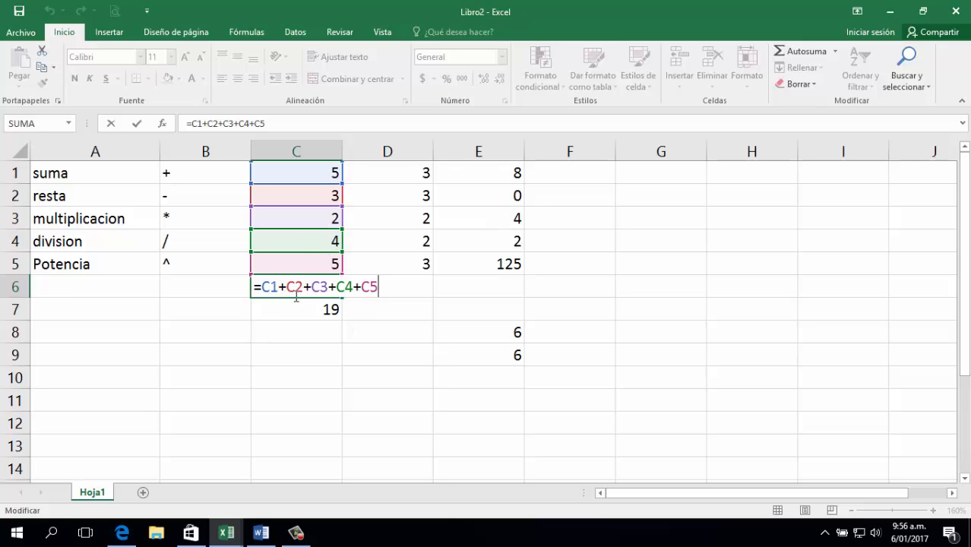
{"action": "key", "text": "Return"}
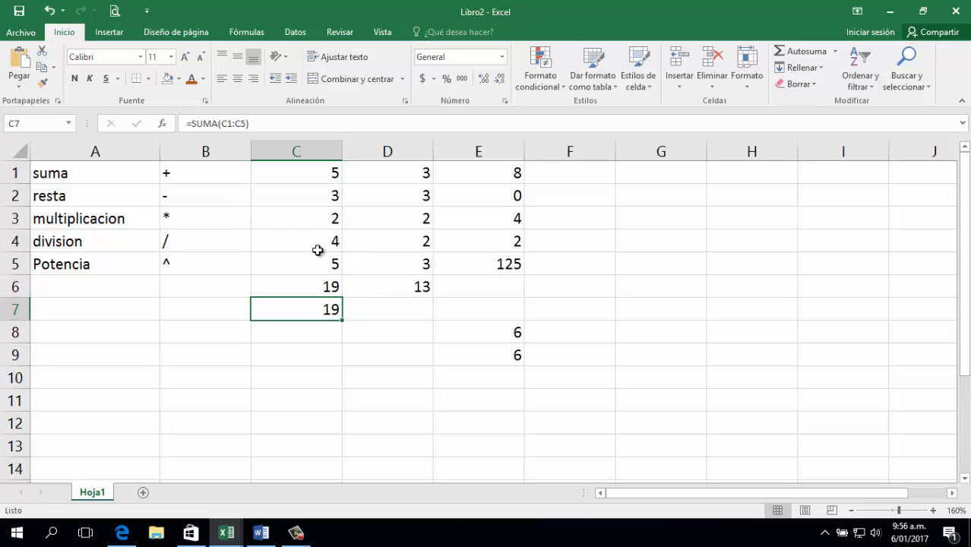
{"action": "left_click", "coordinate": [514, 332]}
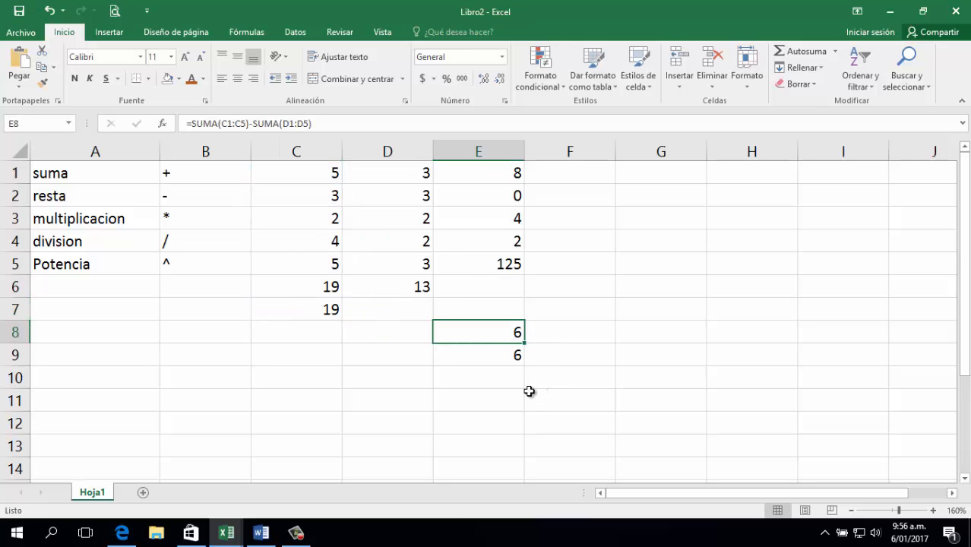
{"action": "key", "text": "F2"}
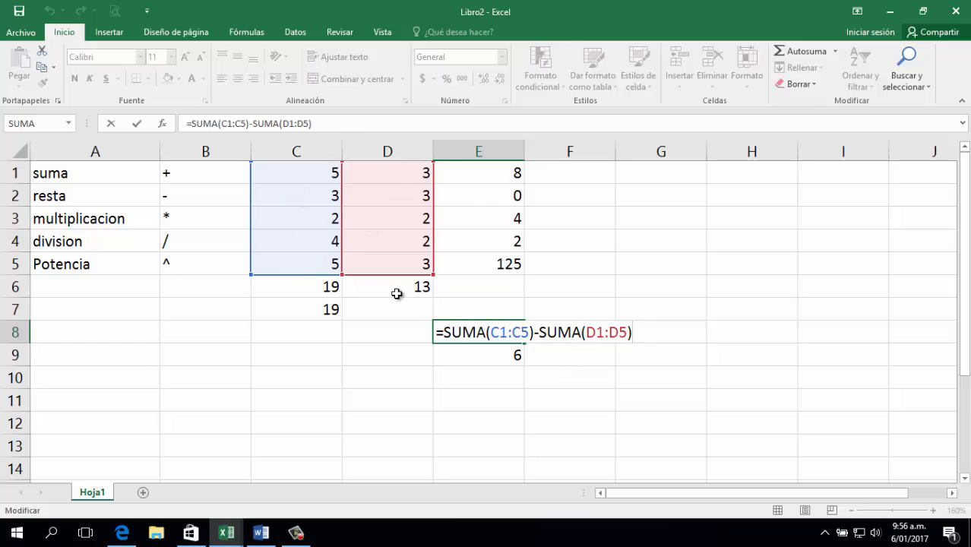
{"action": "key", "text": "Return"}
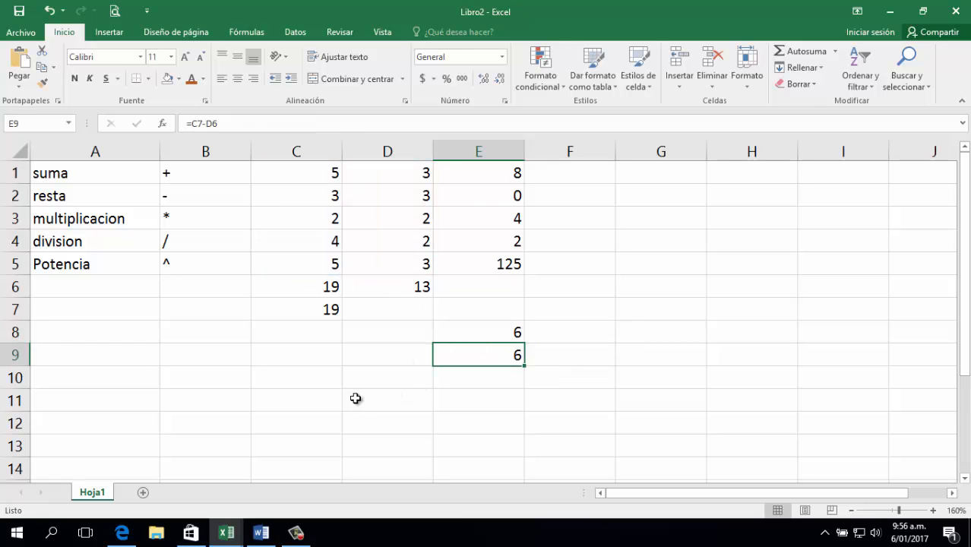
Change C3 to 12 so the totals recalculate.
{"action": "left_click", "coordinate": [333, 221]}
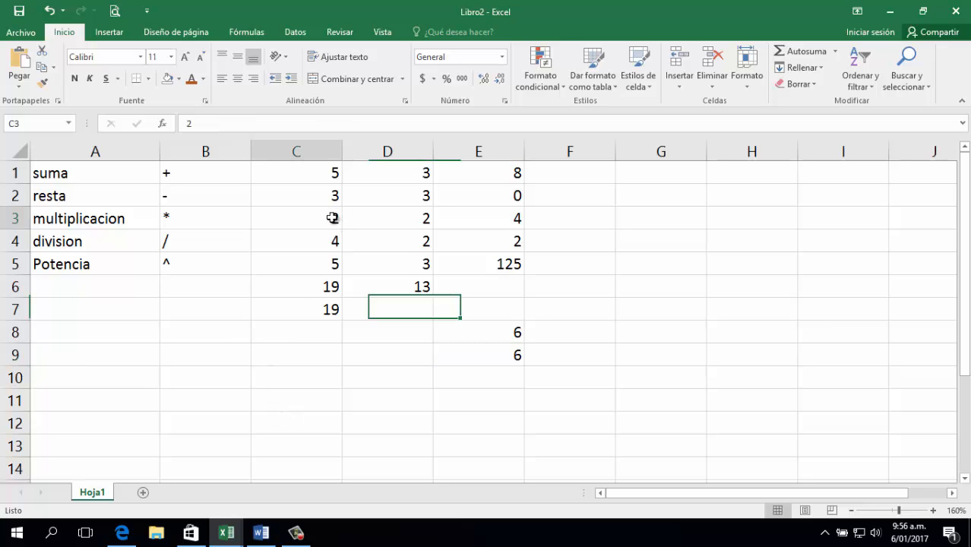
{"action": "type", "text": "12"}
{"action": "key", "text": "Return"}
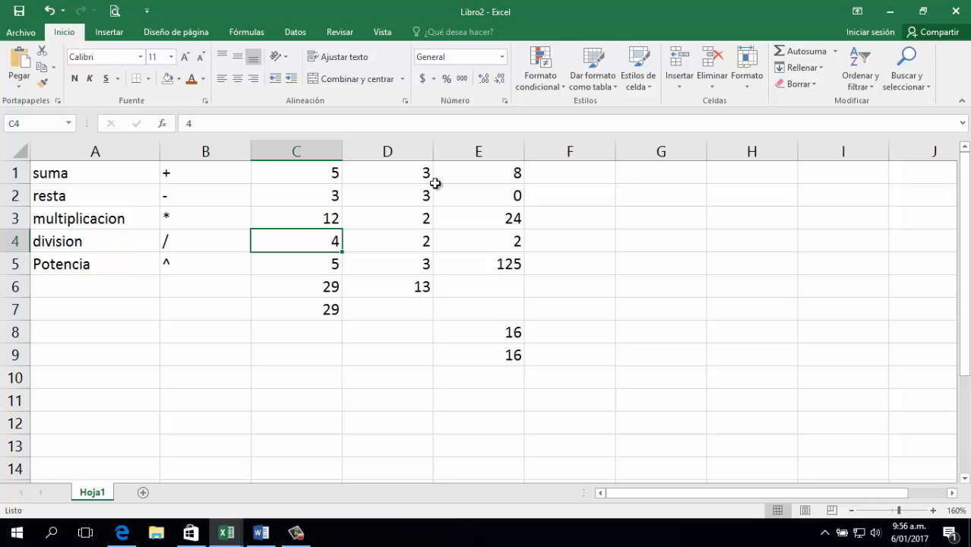
Label B7 SUMA and B8 PROMEDIO.
{"action": "left_click", "coordinate": [211, 306]}
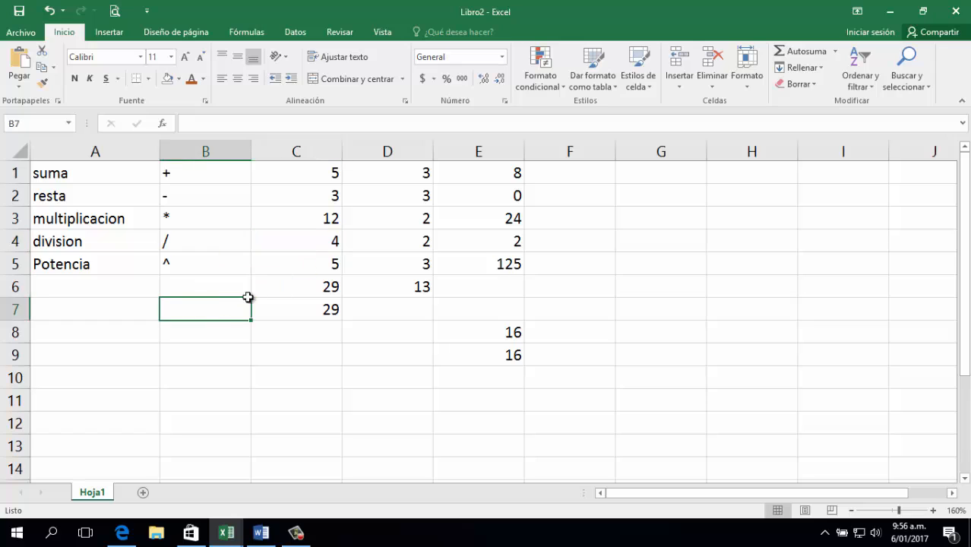
{"action": "type", "text": "SUM"}
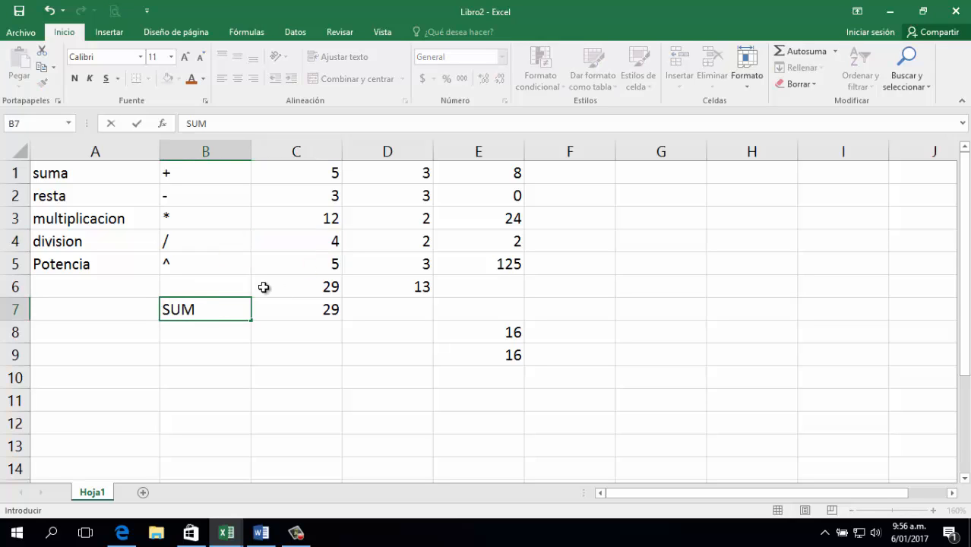
{"action": "type", "text": "A"}
{"action": "key", "text": "Return"}
{"action": "type", "text": "PROMEDIO"}
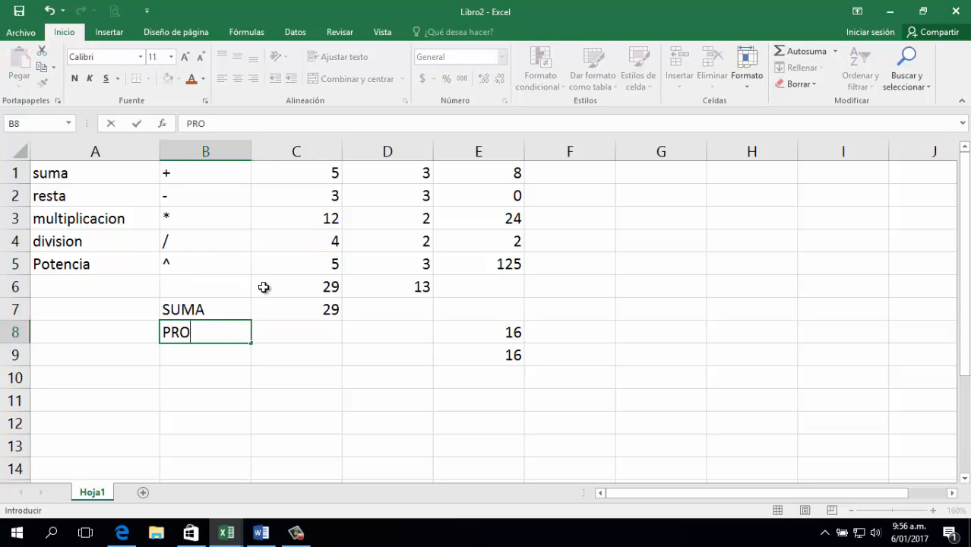
{"action": "key", "text": "Tab"}
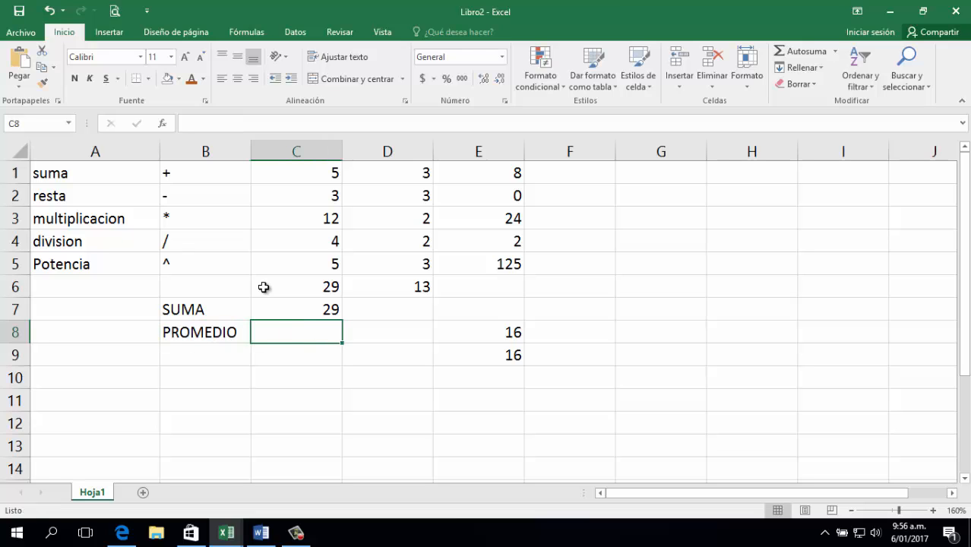
Enter =PROMEDIO(C1:C5) in C8, giving an average of 5,8.
{"action": "type", "text": "=PRO"}
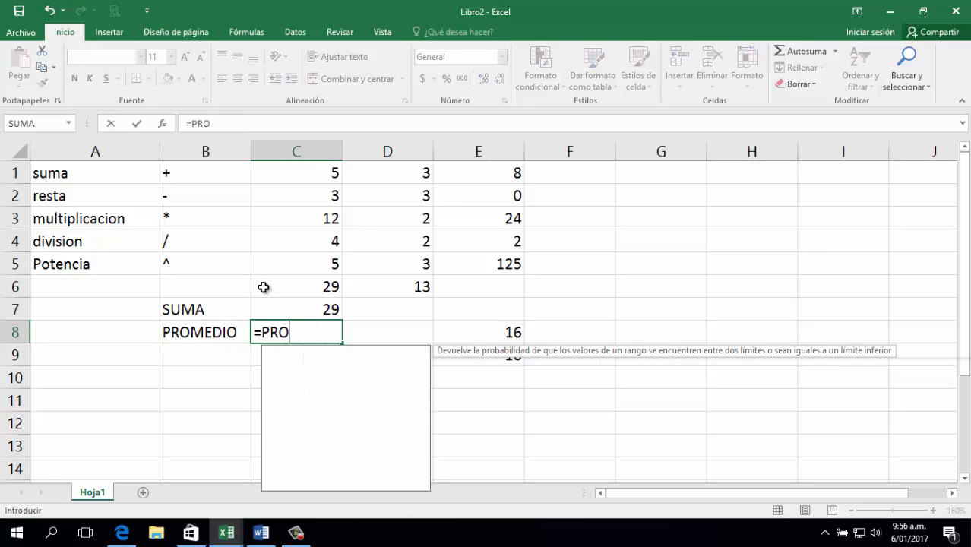
{"action": "type", "text": "MEDIO("}
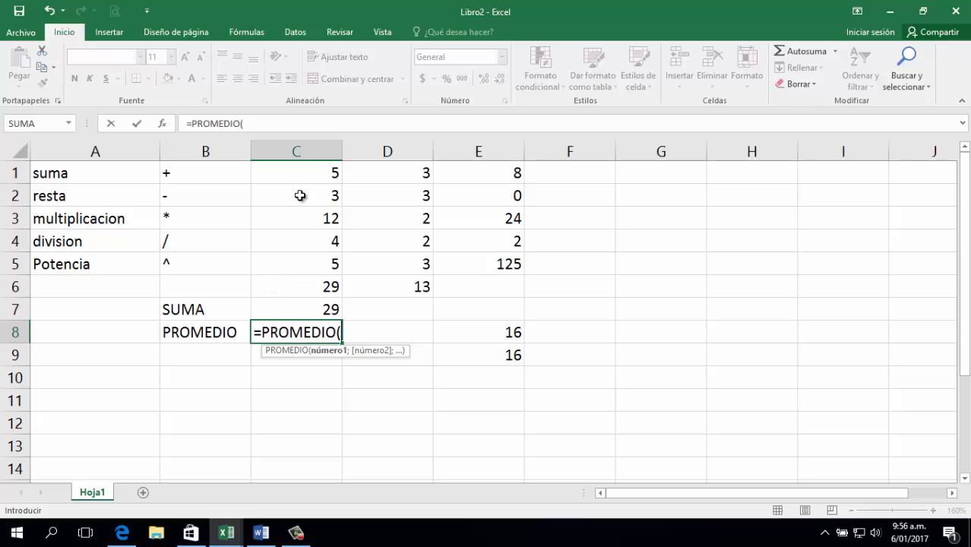
{"action": "left_click_drag", "start_coordinate": [313, 171], "coordinate": [316, 274]}
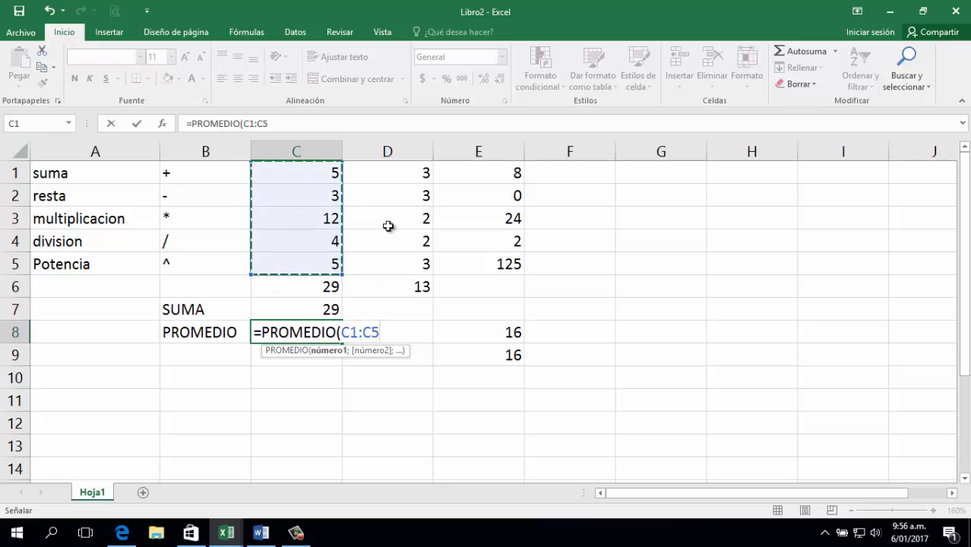
{"action": "type", "text": ")"}
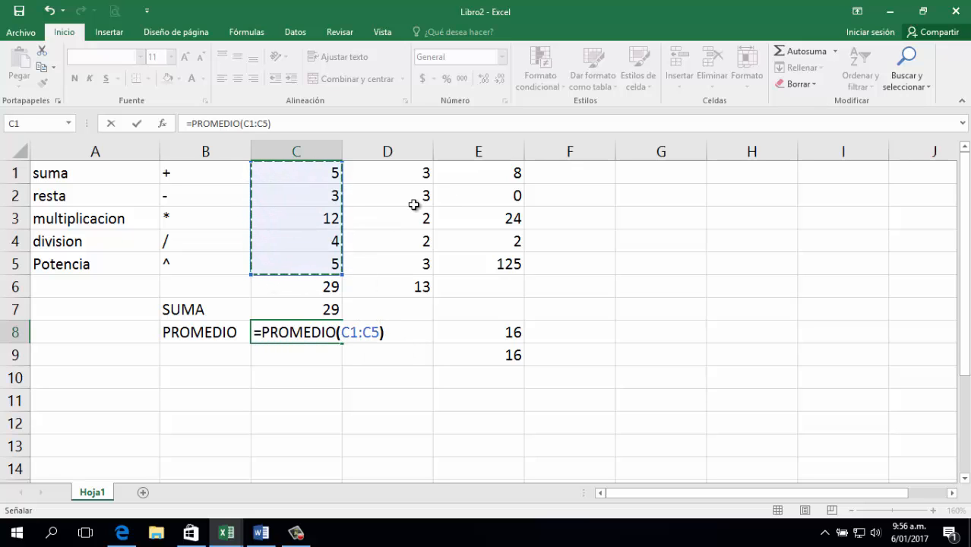
{"action": "key", "text": "Return"}
{"action": "key", "text": "Up"}
{"action": "key", "text": "Right"}
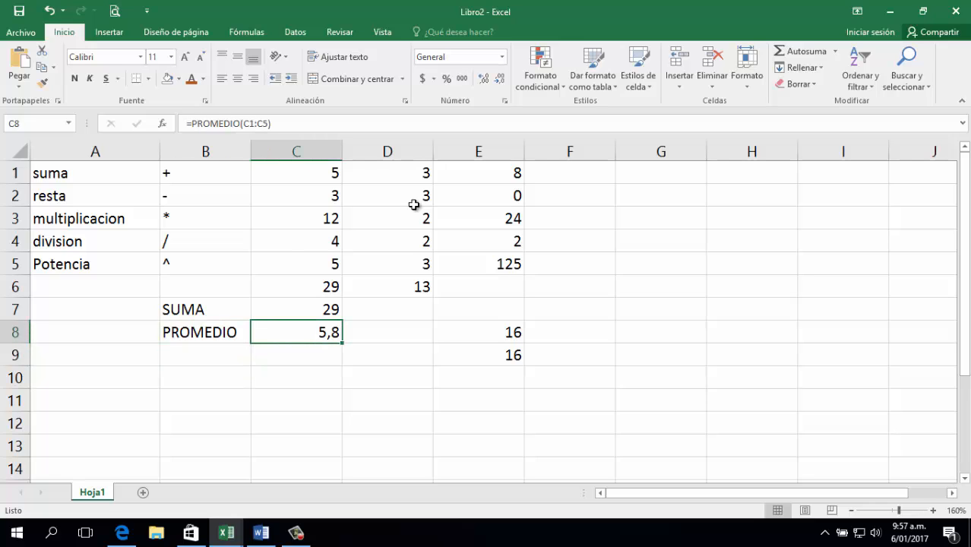
{"action": "key", "text": "Down"}
{"action": "key", "text": "Left"}
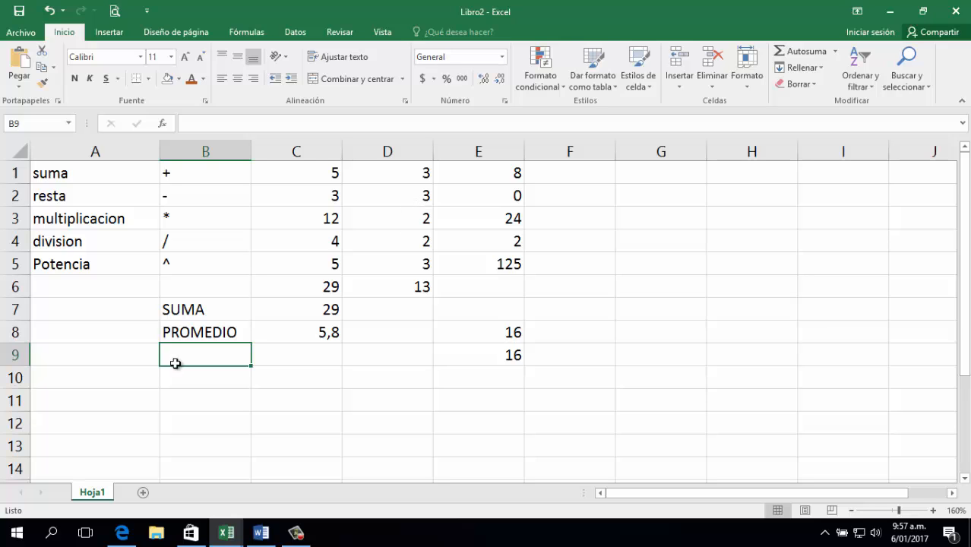
Add the sheet Hoja2 and enter 1 and 2 in A1 and A2.
{"action": "left_click", "coordinate": [143, 493]}
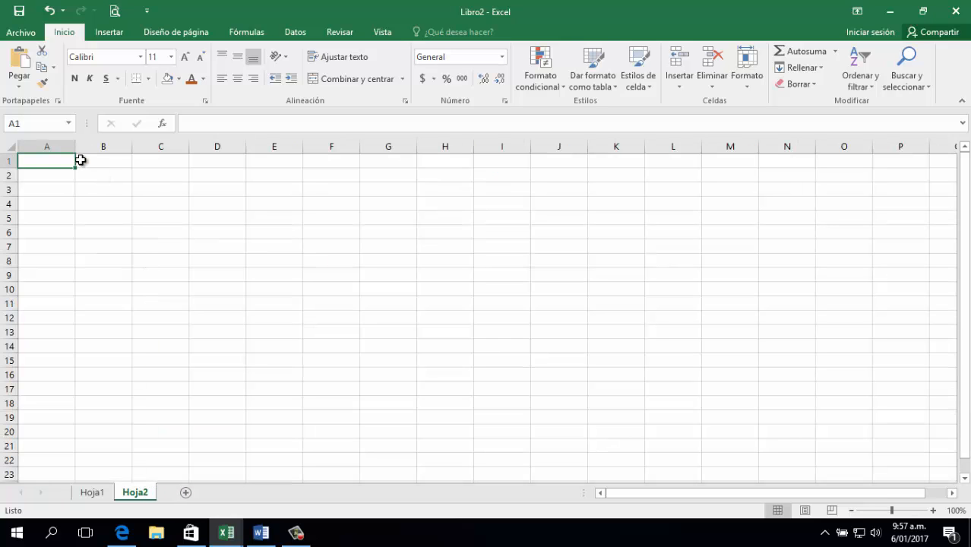
{"action": "type", "text": "1"}
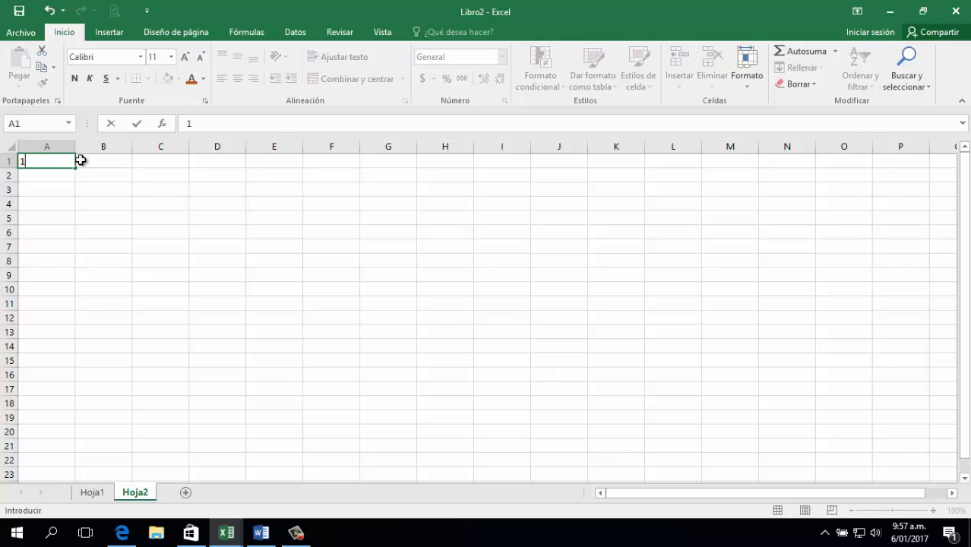
{"action": "key", "text": "Return"}
{"action": "type", "text": "2"}
{"action": "key", "text": "Up"}
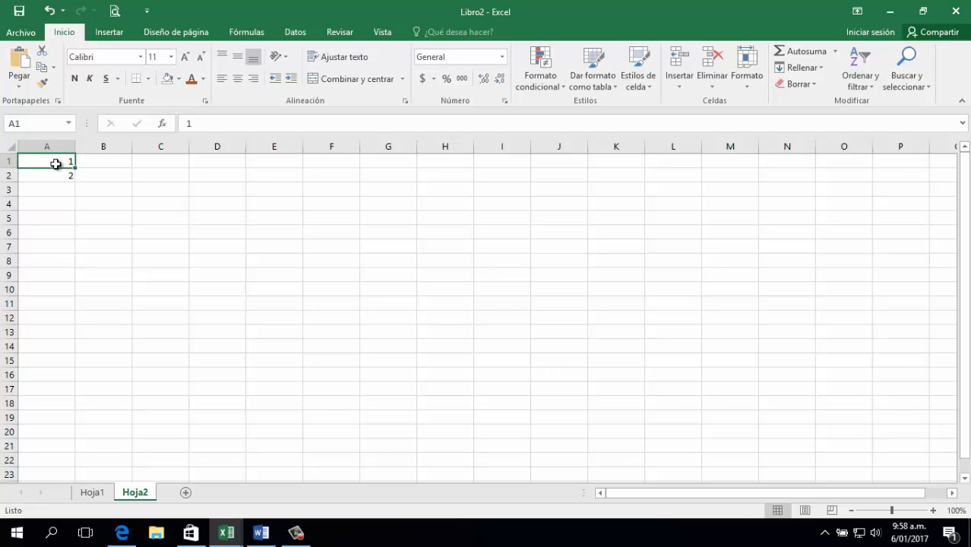
Extend the 1, 2 series down column A to 31 in A31.
{"action": "left_click_drag", "start_coordinate": [54, 162], "coordinate": [70, 177]}
{"action": "left_click", "coordinate": [72, 189]}
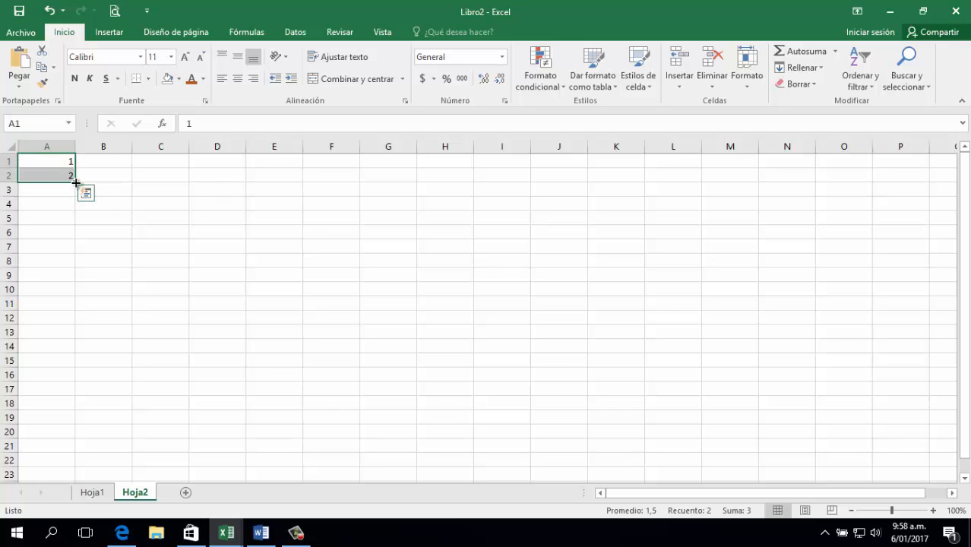
{"action": "scroll", "coordinate": [102, 243], "scroll_direction": "up", "scroll_amount": 6}
{"action": "left_click", "coordinate": [177, 201]}
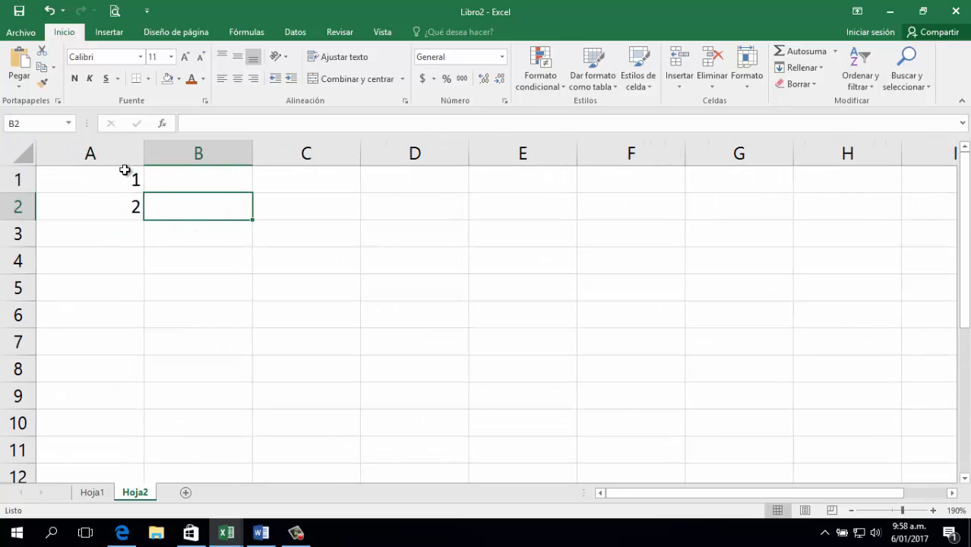
{"action": "left_click", "coordinate": [128, 173]}
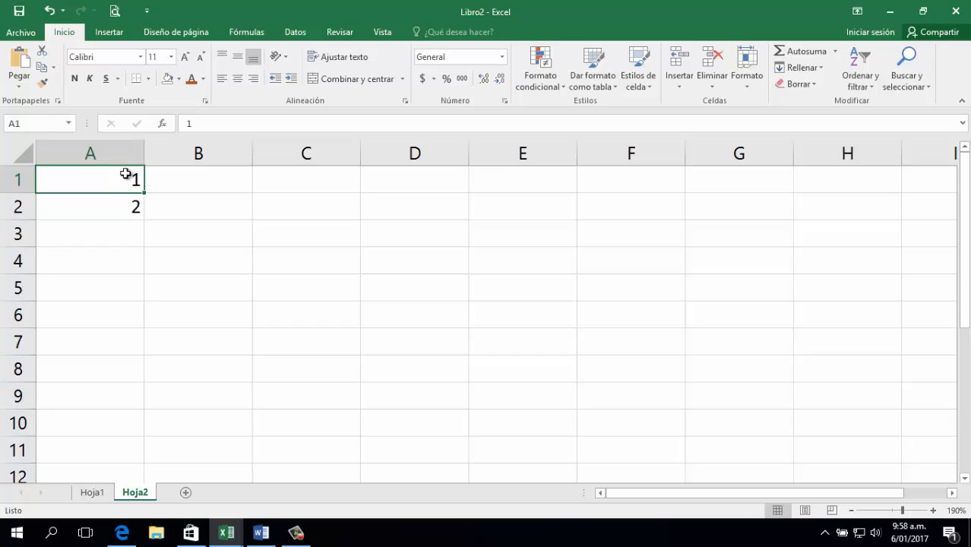
{"action": "left_click_drag", "start_coordinate": [126, 173], "coordinate": [130, 210]}
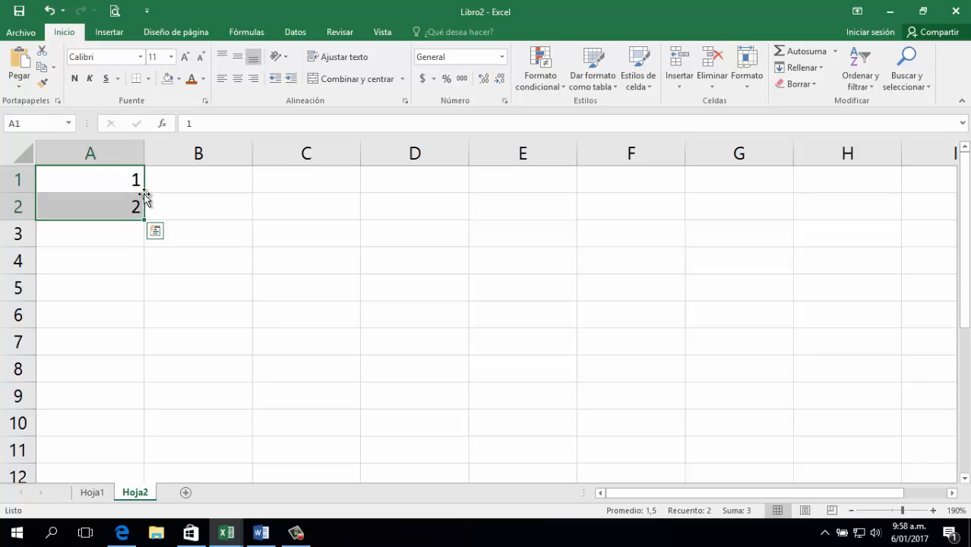
{"action": "left_click_drag", "start_coordinate": [144, 221], "coordinate": [86, 277]}
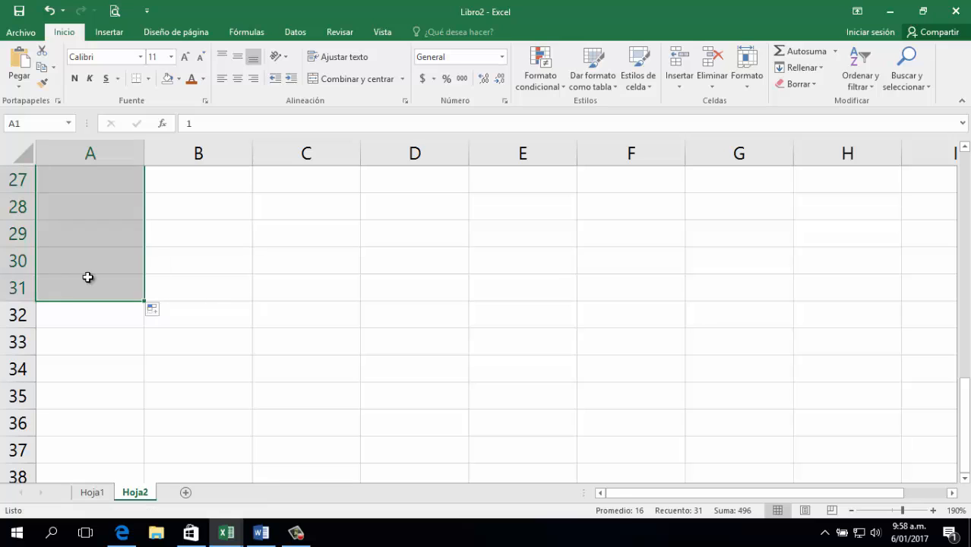
{"action": "left_click", "coordinate": [99, 260]}
{"action": "key", "text": "ctrl+Home"}
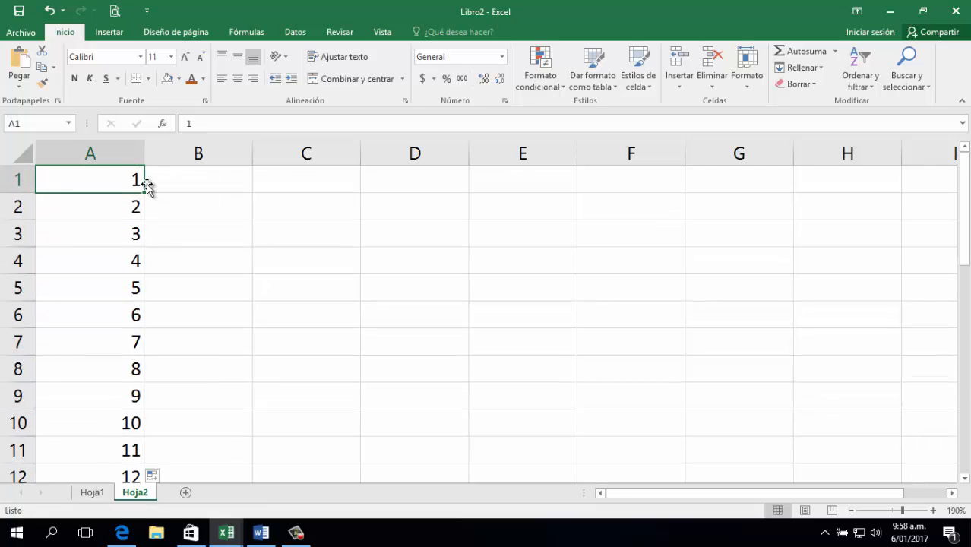
{"action": "key", "text": "Right"}
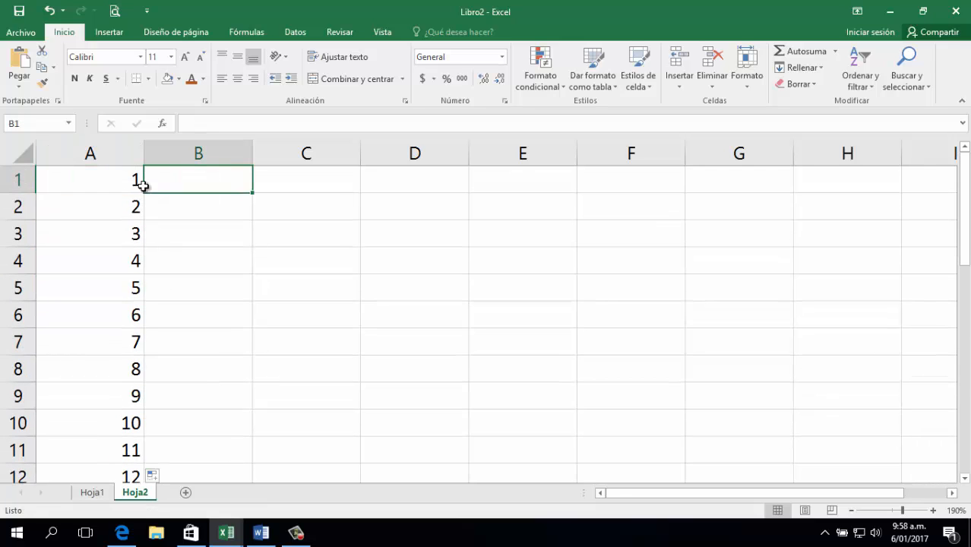
Insert a blank row above the day numbers so they start at A2.
{"action": "left_click", "coordinate": [14, 188]}
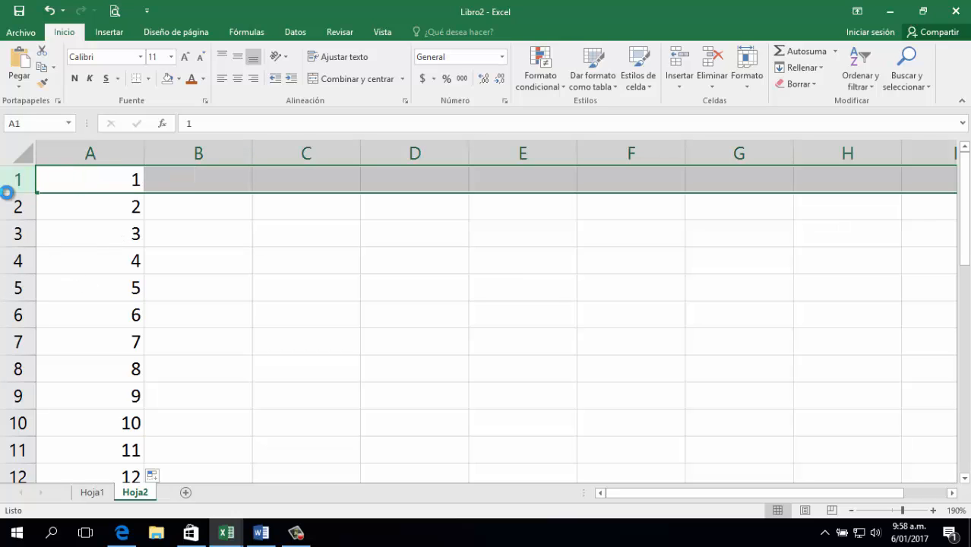
{"action": "key", "text": "ctrl+plus"}
{"action": "left_click", "coordinate": [82, 282]}
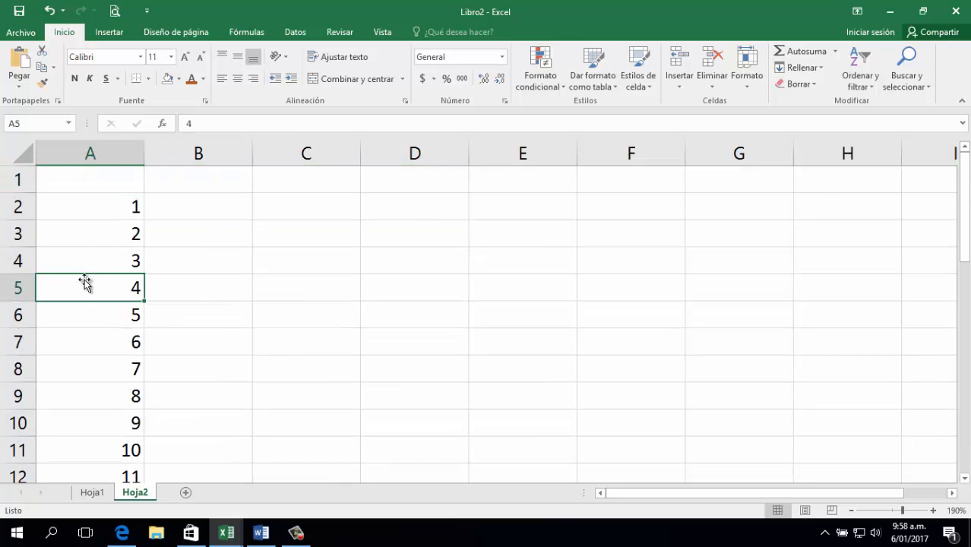
{"action": "left_click", "coordinate": [95, 223]}
{"action": "left_click", "coordinate": [119, 204]}
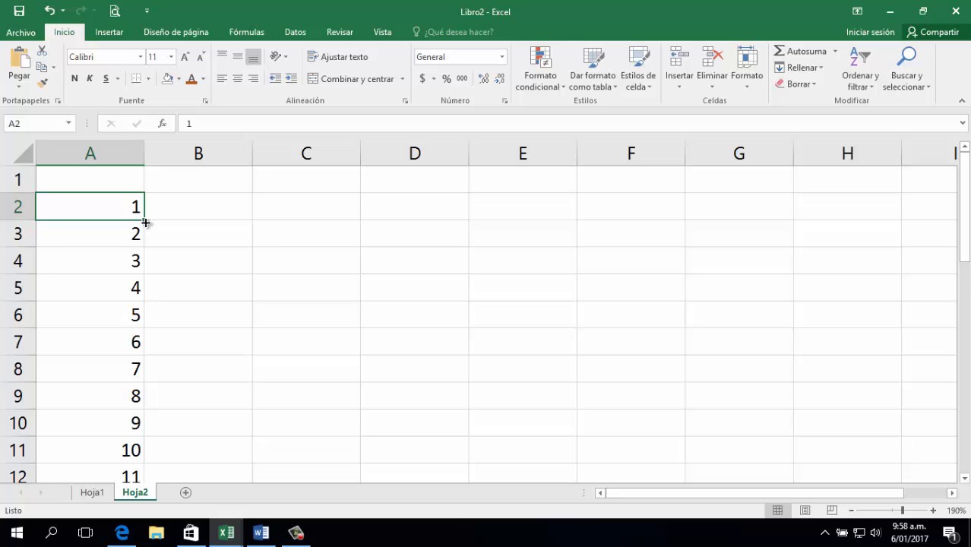
{"action": "left_click_drag", "start_coordinate": [145, 220], "coordinate": [119, 233]}
{"action": "left_click", "coordinate": [113, 204]}
{"action": "left_click", "coordinate": [137, 240]}
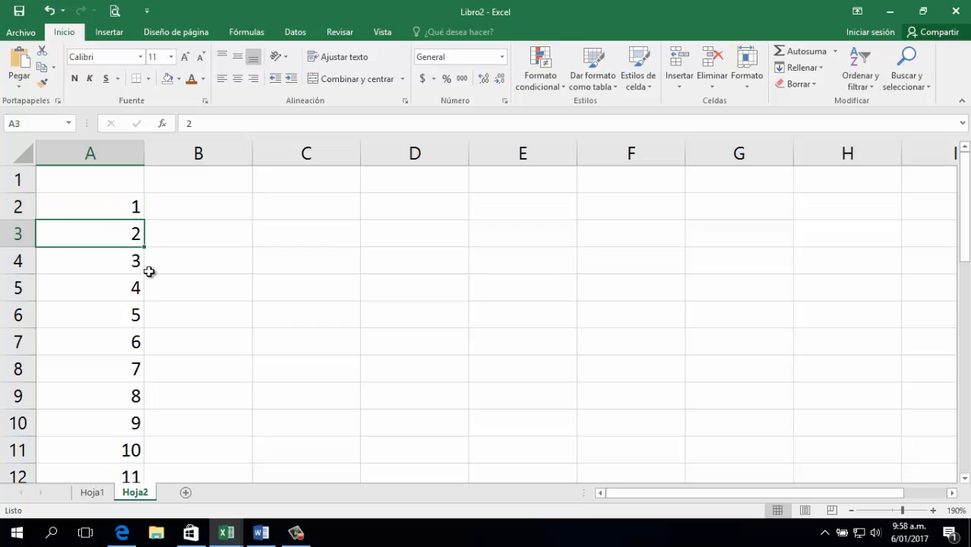
{"action": "left_click", "coordinate": [126, 205]}
Add the headings DIA in A1 and VENTA in B1, and begin the ALEATORIO formula in B2.
{"action": "left_click", "coordinate": [106, 180]}
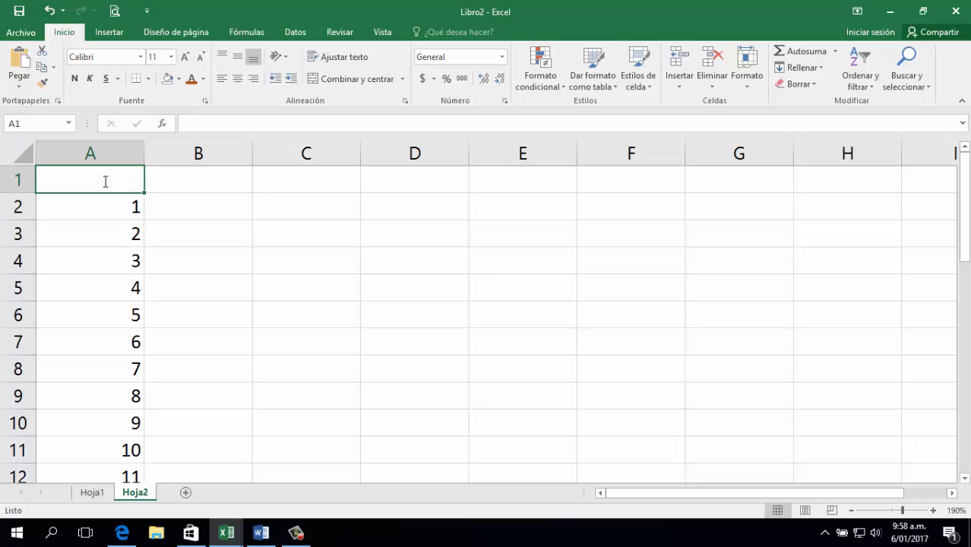
{"action": "type", "text": "DIA"}
{"action": "key", "text": "Tab"}
{"action": "type", "text": "VAL"}
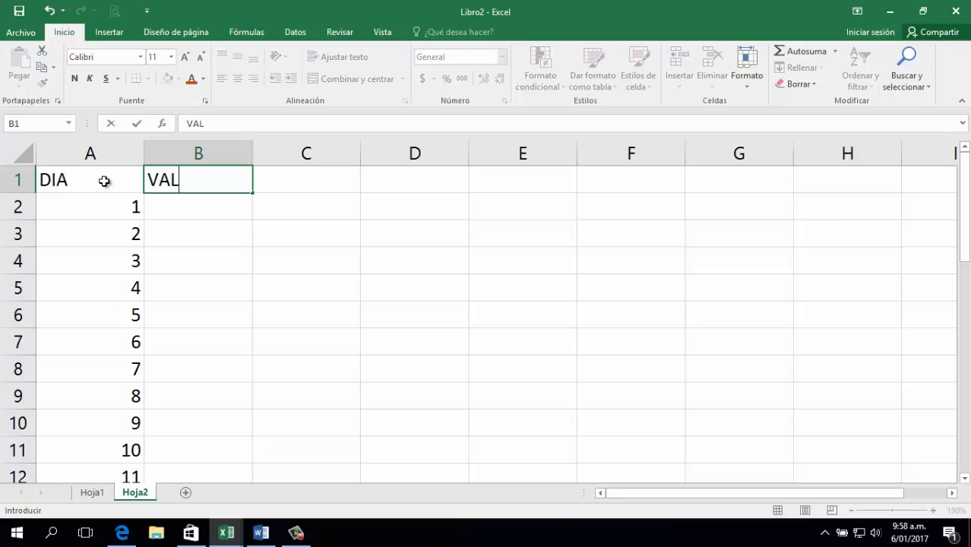
{"action": "key", "text": "BackSpace"}
{"action": "key", "text": "BackSpace"}
{"action": "type", "text": "ENTA"}
{"action": "key", "text": "Tab"}
{"action": "key", "text": "Return"}
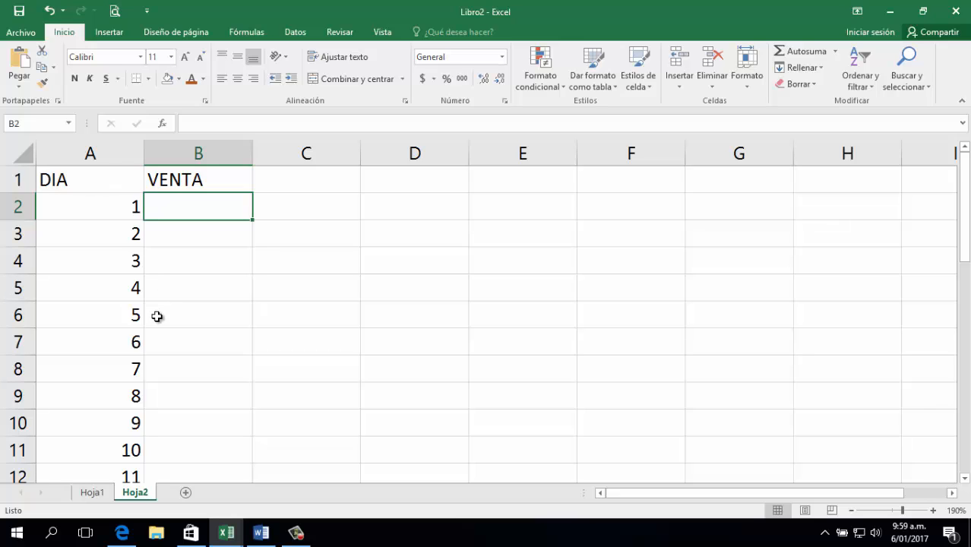
{"action": "type", "text": "=A"}
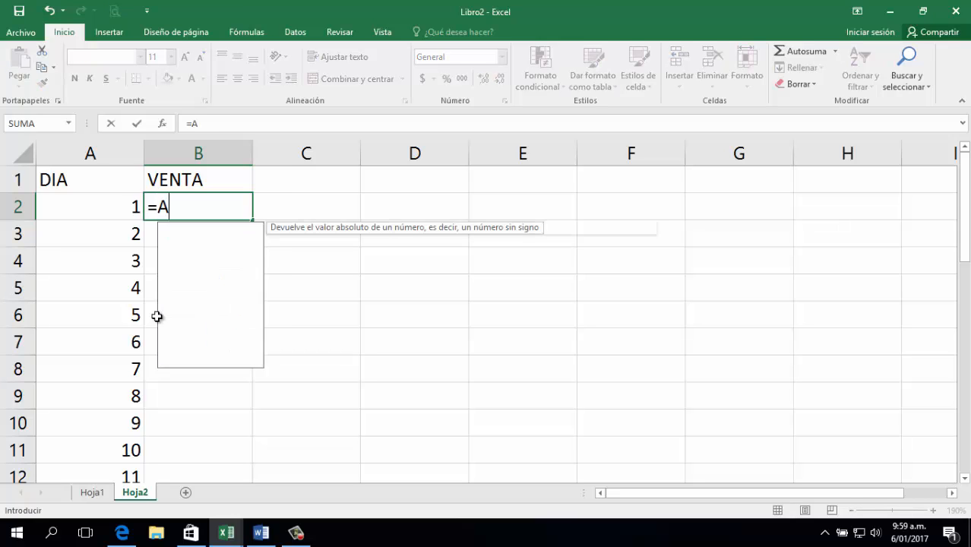
{"action": "type", "text": "LEATOORIO"}
Complete =ALEATORIO.ENTRE(100;1000) in B2 and re-enter it for a new random value.
{"action": "key", "text": "BackSpace"}
{"action": "key", "text": "BackSpace"}
{"action": "key", "text": "BackSpace"}
{"action": "type", "text": "OORIO"}
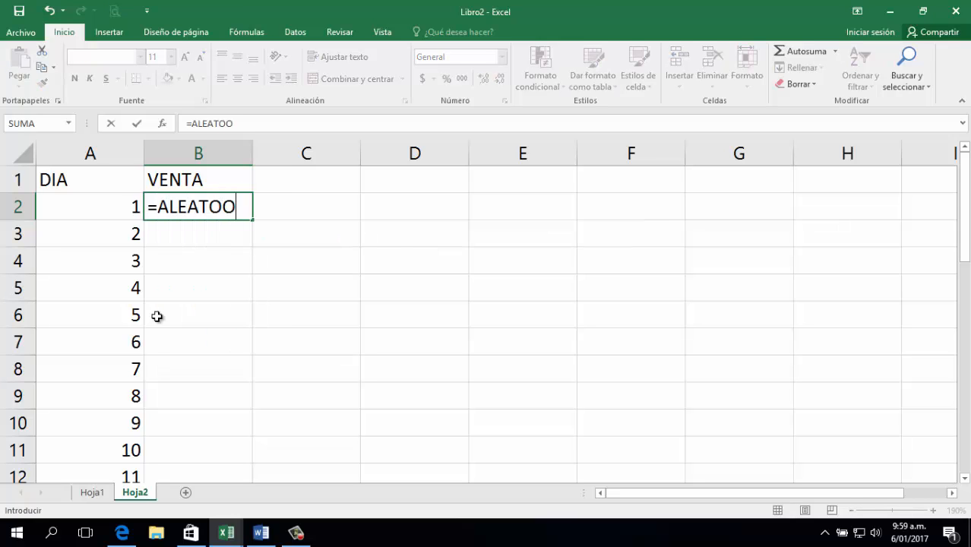
{"action": "key", "text": "BackSpace"}
{"action": "key", "text": "BackSpace"}
{"action": "key", "text": "BackSpace"}
{"action": "key", "text": "BackSpace"}
{"action": "type", "text": "RIO."}
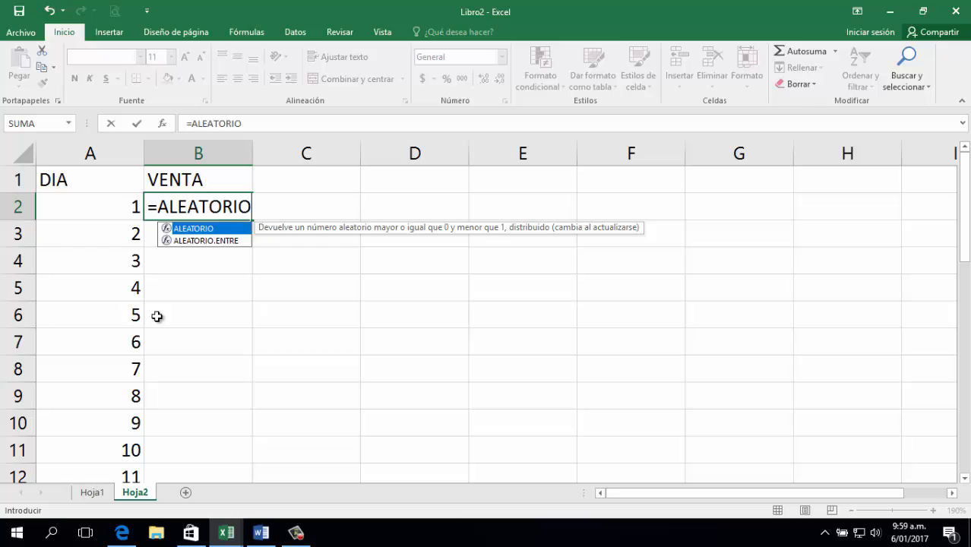
{"action": "type", "text": "ENTRE("}
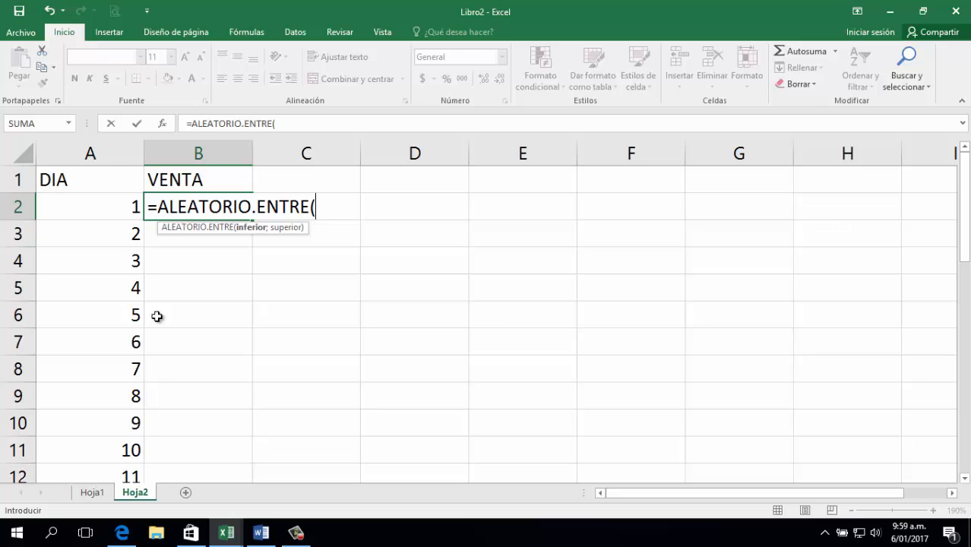
{"action": "type", "text": "100;1"}
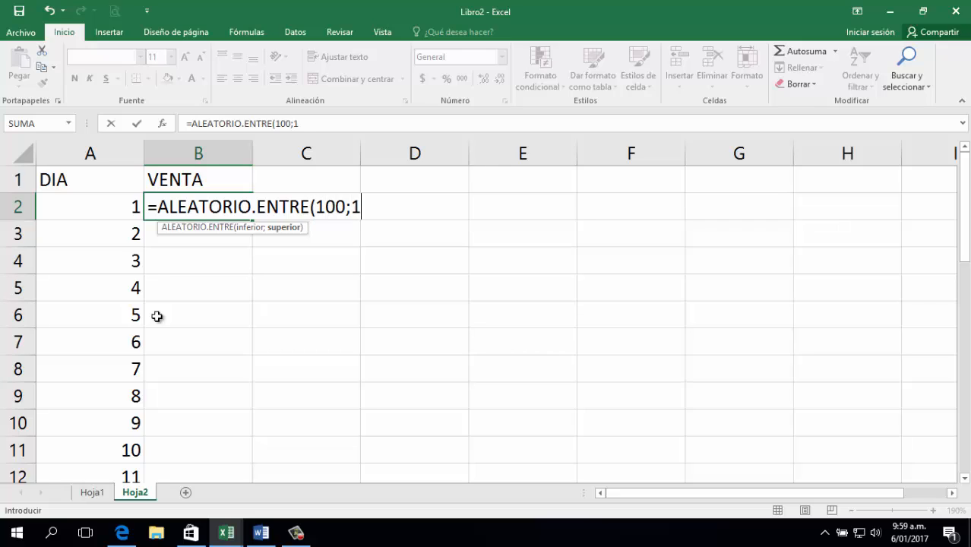
{"action": "type", "text": "000)"}
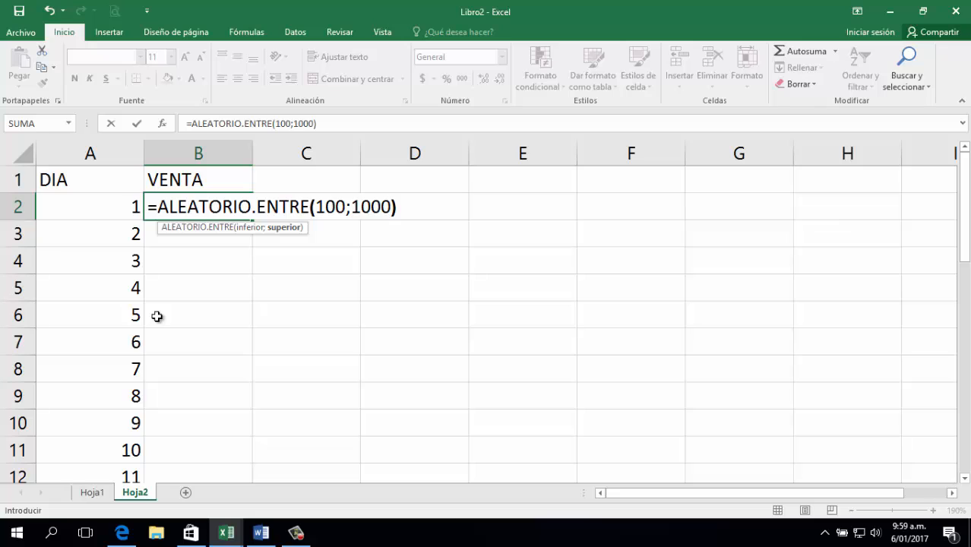
{"action": "key", "text": "Return"}
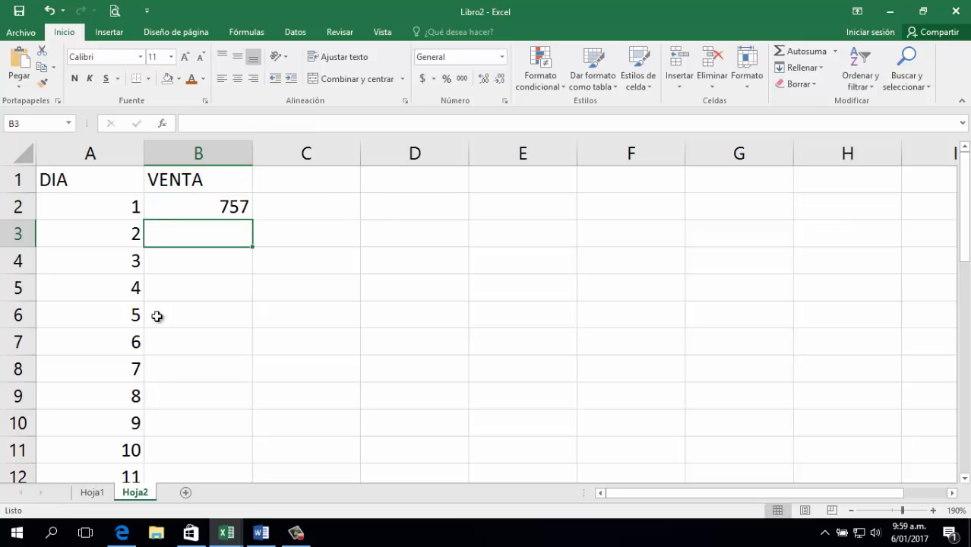
{"action": "key", "text": "Up"}
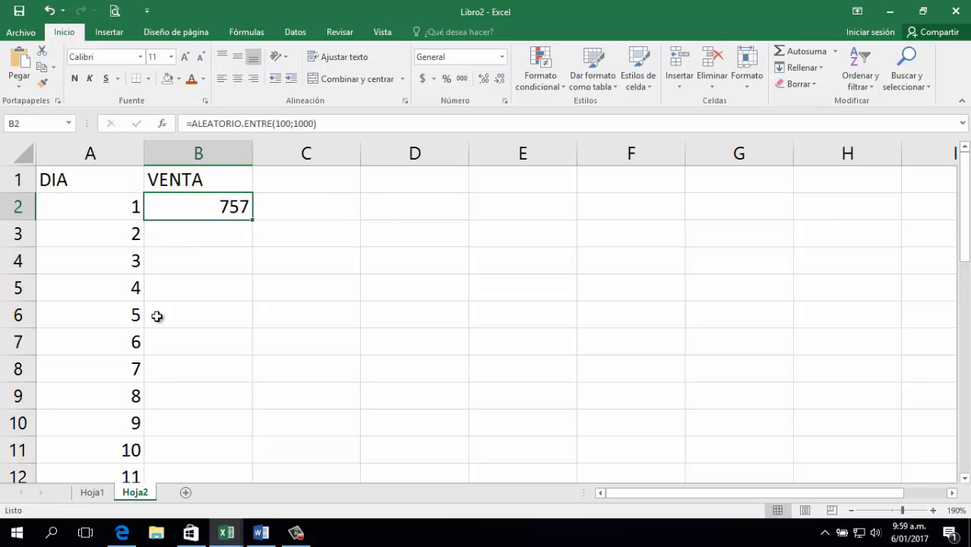
{"action": "double_click", "coordinate": [238, 206]}
{"action": "key", "text": "Return"}
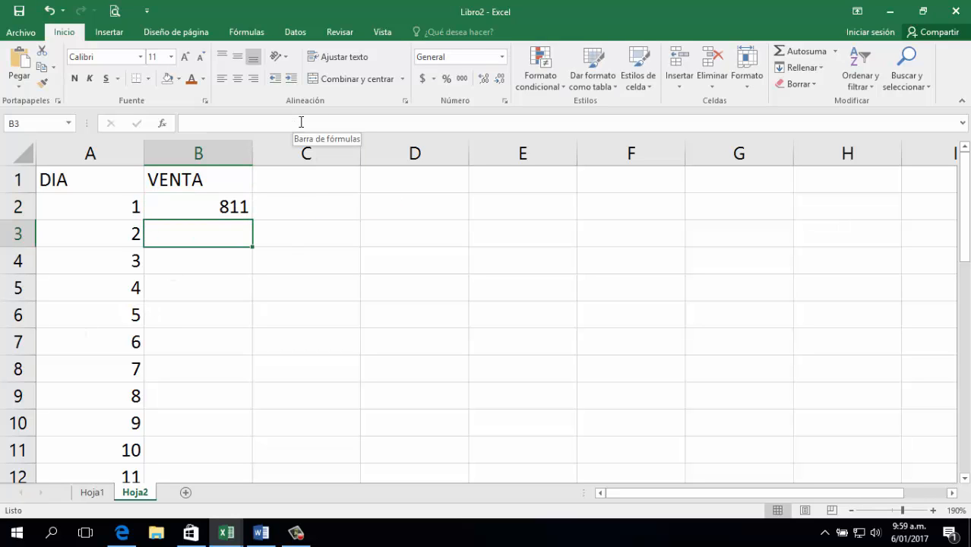
{"action": "left_click", "coordinate": [228, 210]}
Fill the ALEATORIO.ENTRE formula from B2 down to B32 for all 31 days.
{"action": "left_click_drag", "start_coordinate": [257, 217], "coordinate": [213, 425]}
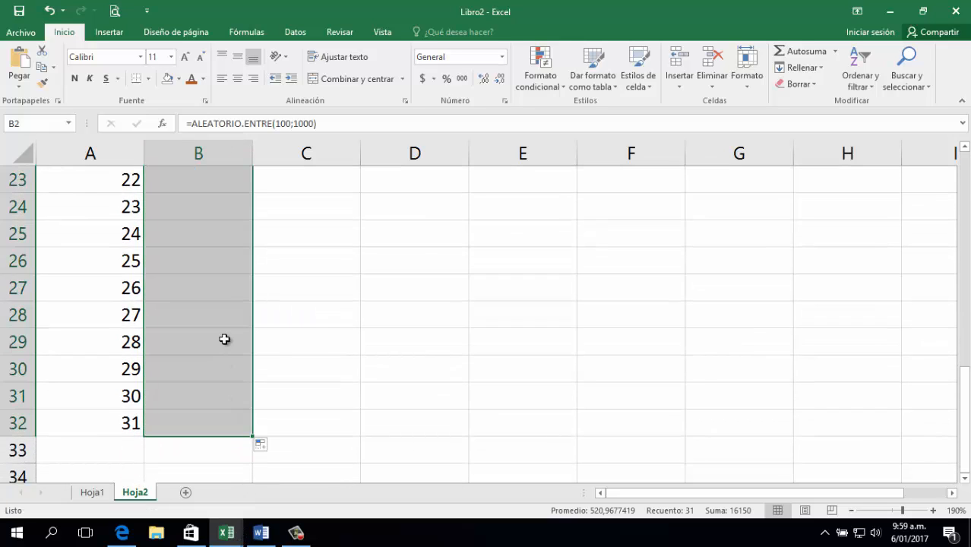
{"action": "left_click", "coordinate": [218, 320]}
{"action": "key", "text": "ctrl+Up"}
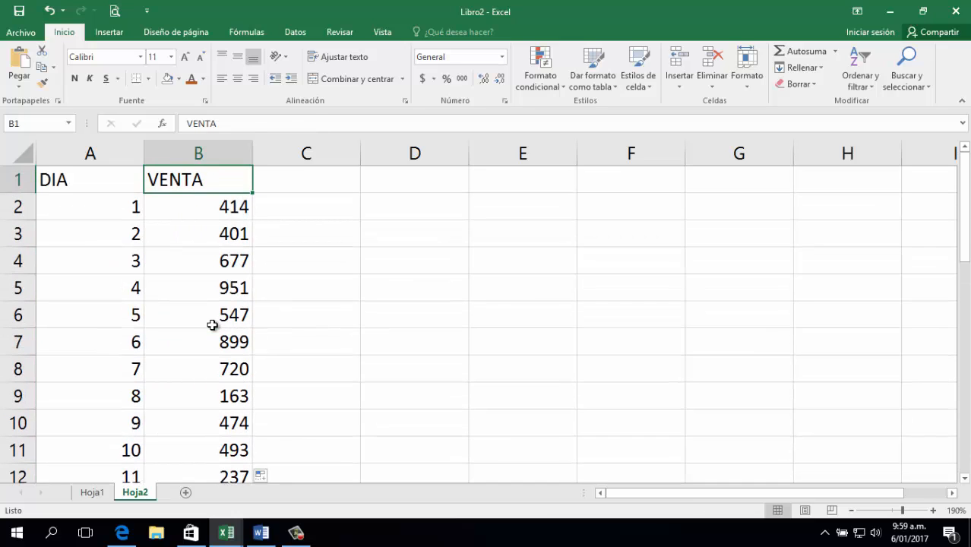
{"action": "key", "text": "Down"}
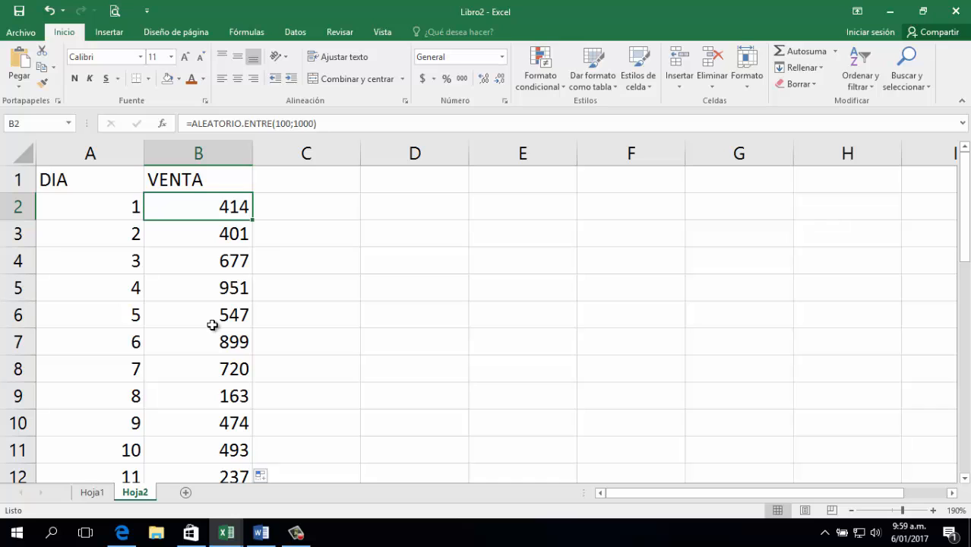
{"action": "key", "text": "Down"}
{"action": "key", "text": "Up"}
Copy B2:B32 and paste it back as values, confirming the cells hold plain numbers.
{"action": "key", "text": "ctrl+shift+Down"}
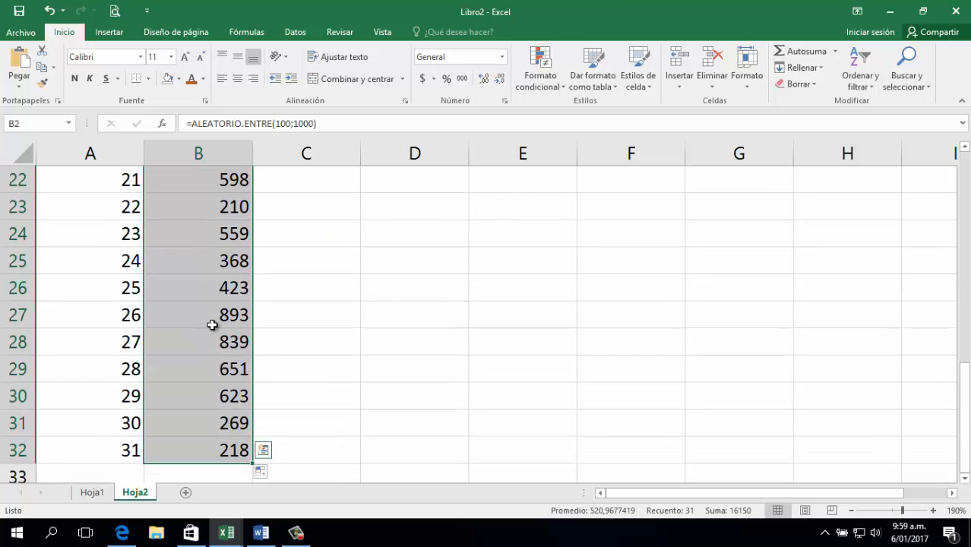
{"action": "scroll", "coordinate": [206, 412], "scroll_direction": "up", "scroll_amount": 7}
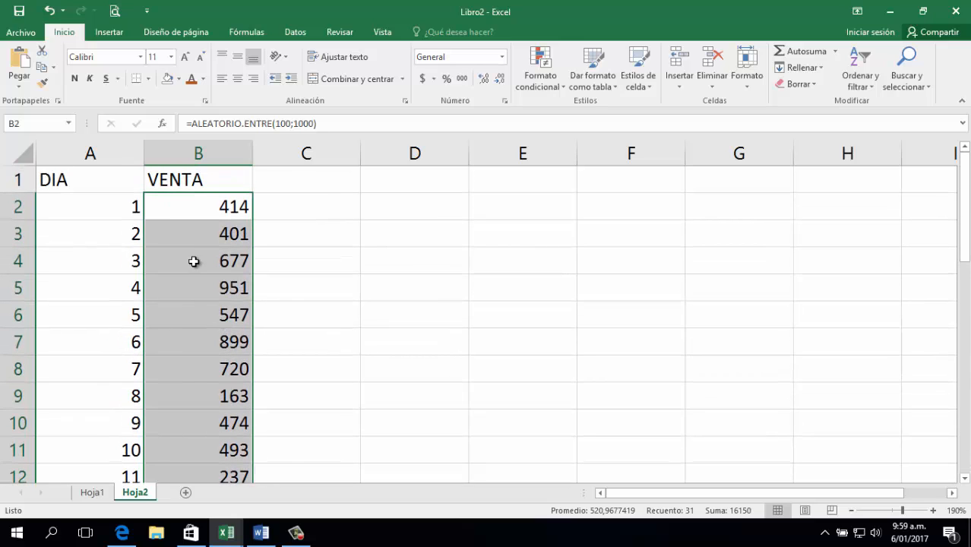
{"action": "left_click", "coordinate": [42, 70]}
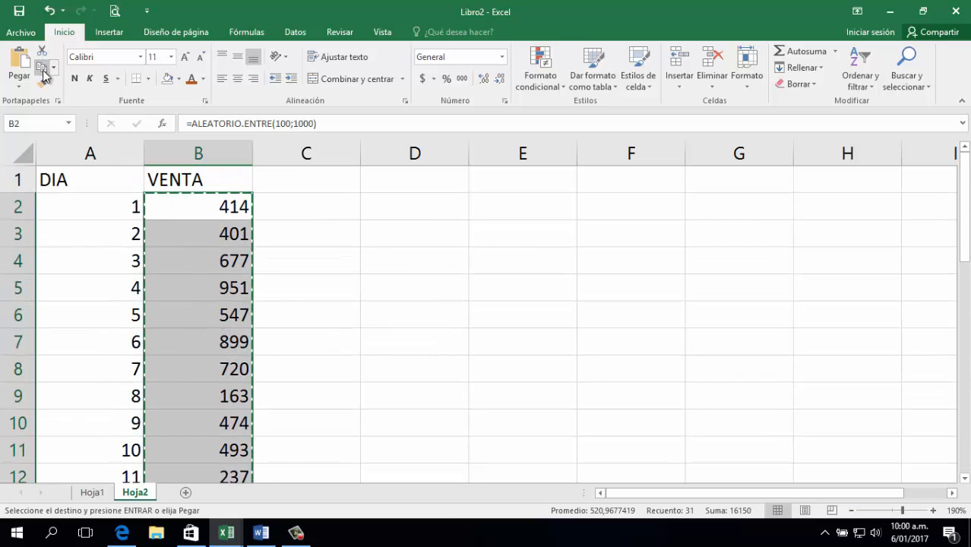
{"action": "left_click", "coordinate": [19, 85]}
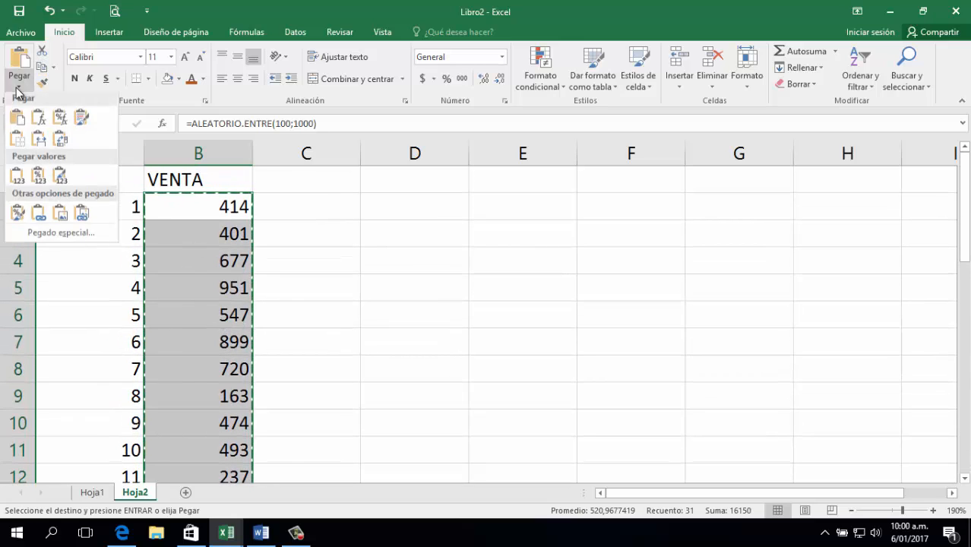
{"action": "left_click", "coordinate": [17, 181]}
{"action": "left_click", "coordinate": [218, 213]}
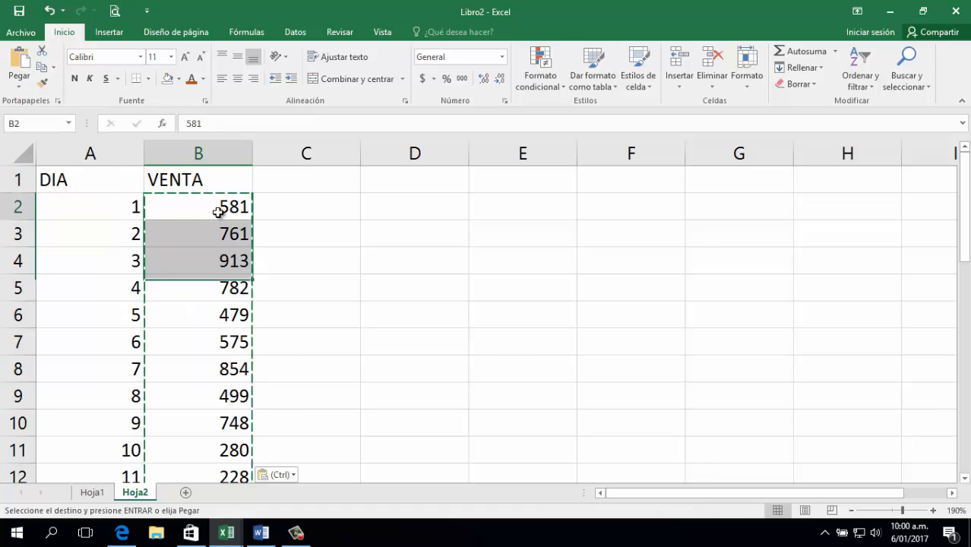
{"action": "double_click", "coordinate": [218, 213]}
{"action": "double_click", "coordinate": [216, 245]}
{"action": "left_click", "coordinate": [228, 246]}
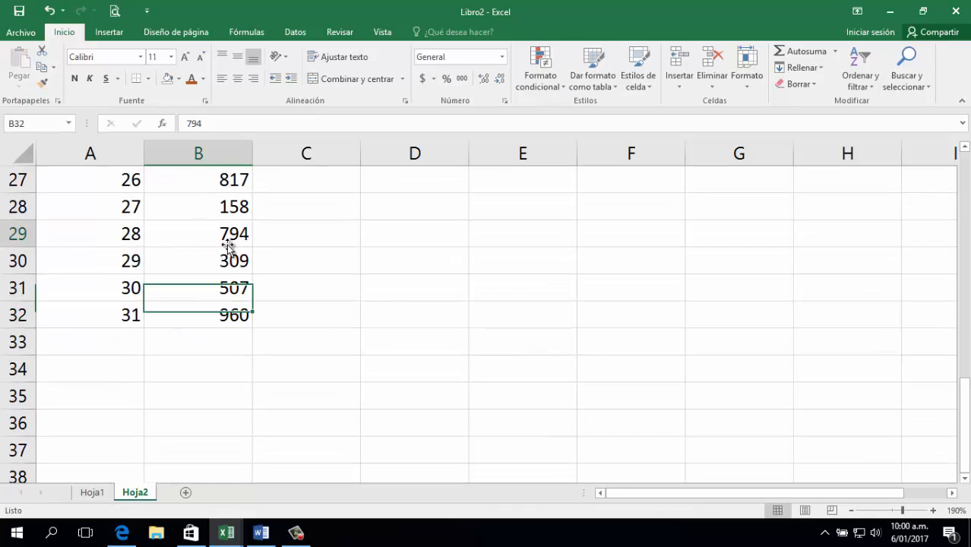
Scroll through the sheet to review the fixed VENTA values.
{"action": "left_click", "coordinate": [317, 227]}
{"action": "scroll", "coordinate": [314, 227], "scroll_direction": "up", "scroll_amount": 8}
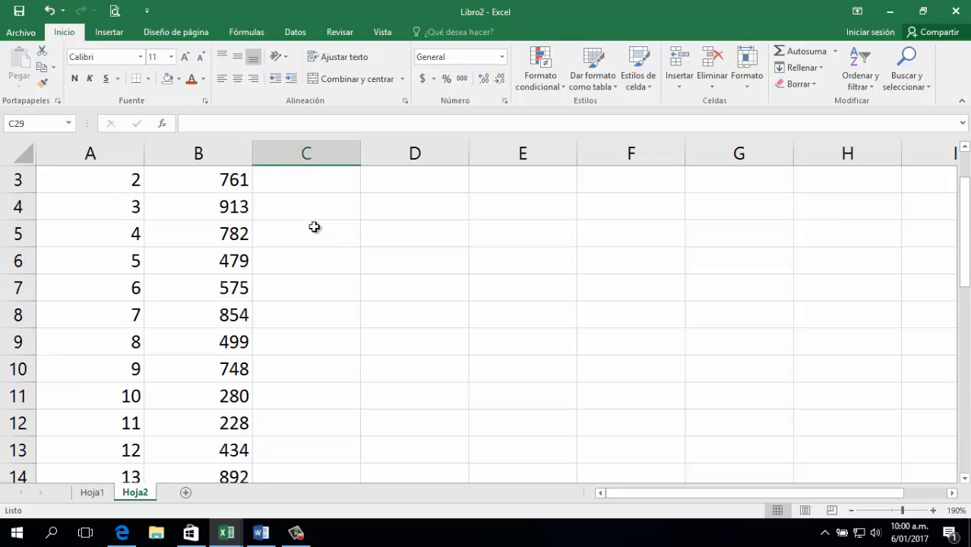
{"action": "scroll", "coordinate": [314, 227], "scroll_direction": "up", "scroll_amount": 1}
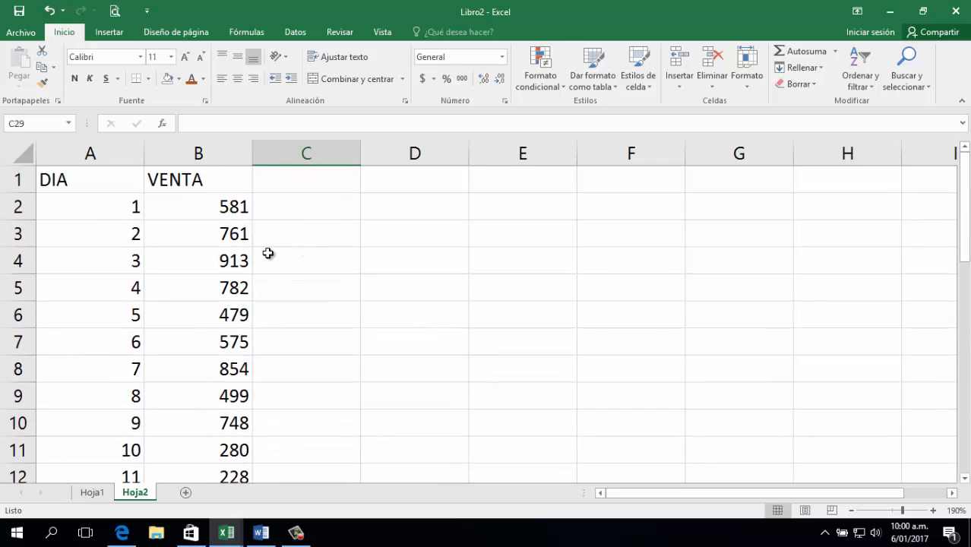
{"action": "scroll", "coordinate": [194, 311], "scroll_direction": "down", "scroll_amount": 8}
{"action": "scroll", "coordinate": [195, 313], "scroll_direction": "up", "scroll_amount": 8}
Centre the DIA column and replace day 7's 854 sale in B8 with 35000.
{"action": "left_click", "coordinate": [128, 152]}
{"action": "left_click", "coordinate": [237, 79]}
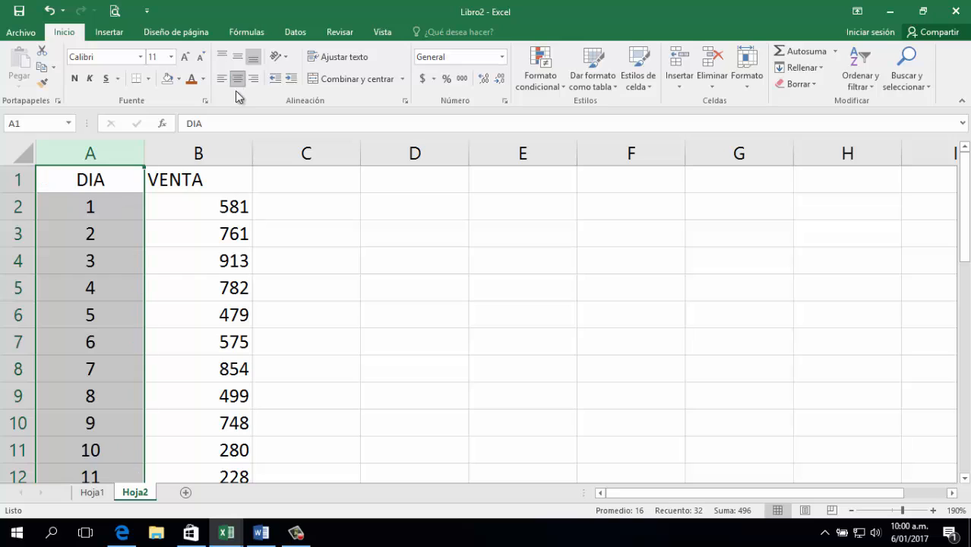
{"action": "left_click", "coordinate": [247, 245]}
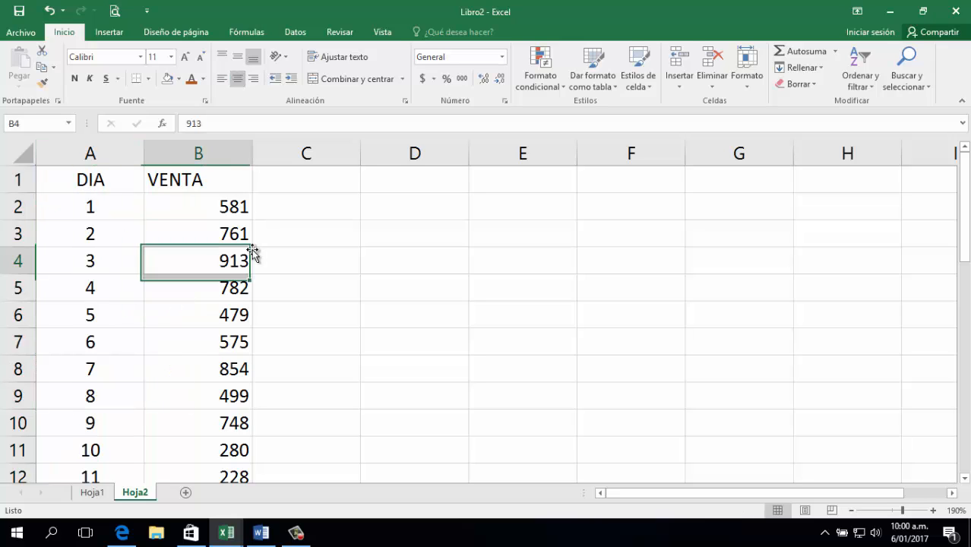
{"action": "left_click", "coordinate": [228, 369]}
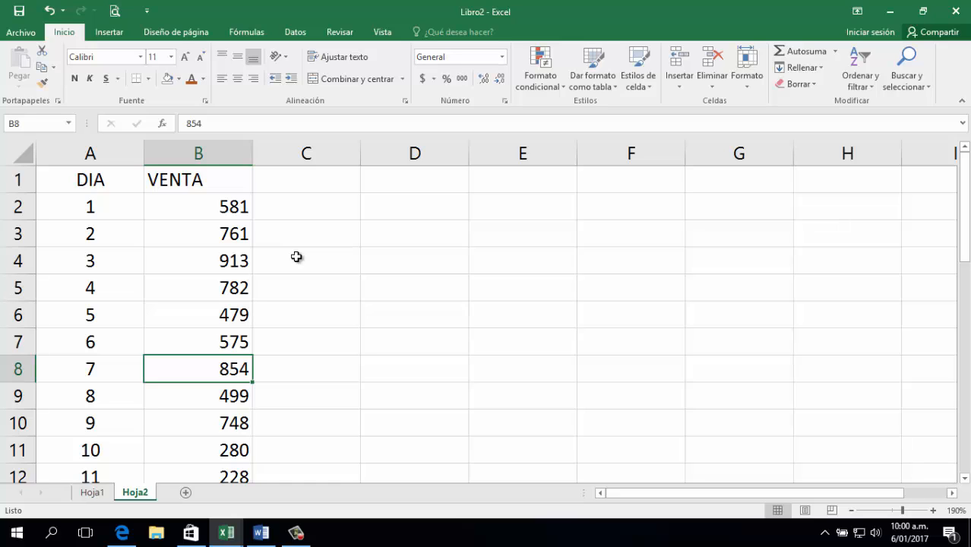
{"action": "type", "text": "35000"}
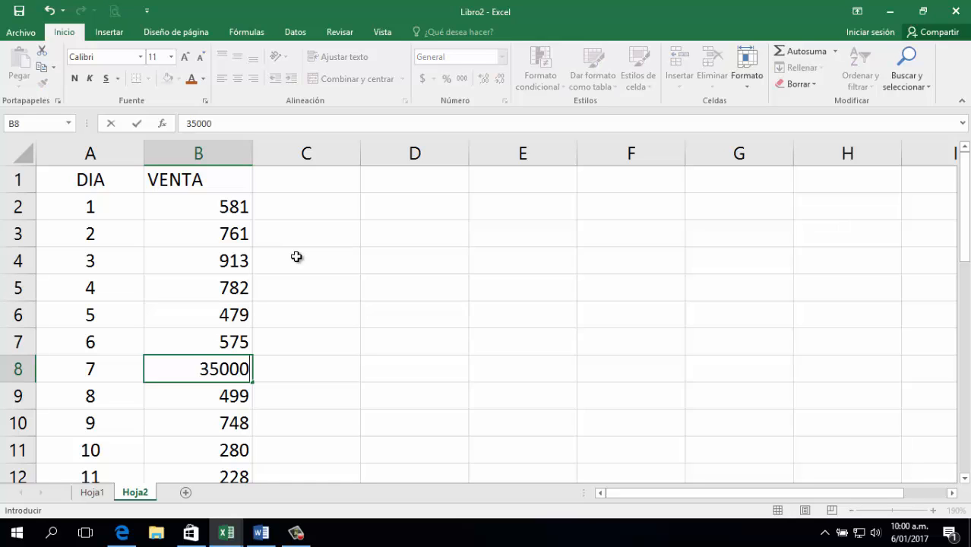
{"action": "key", "text": "Return"}
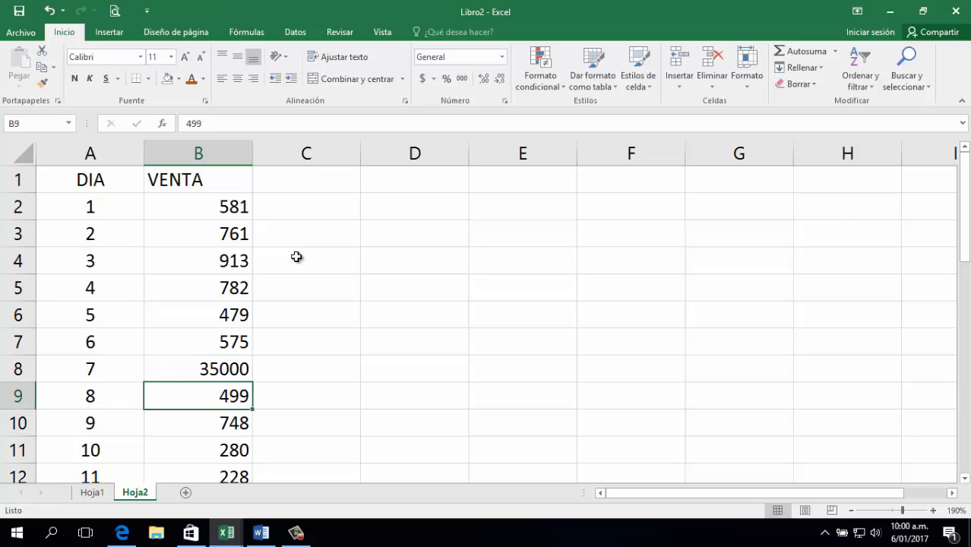
{"action": "scroll", "coordinate": [215, 410], "scroll_direction": "down", "scroll_amount": 9}
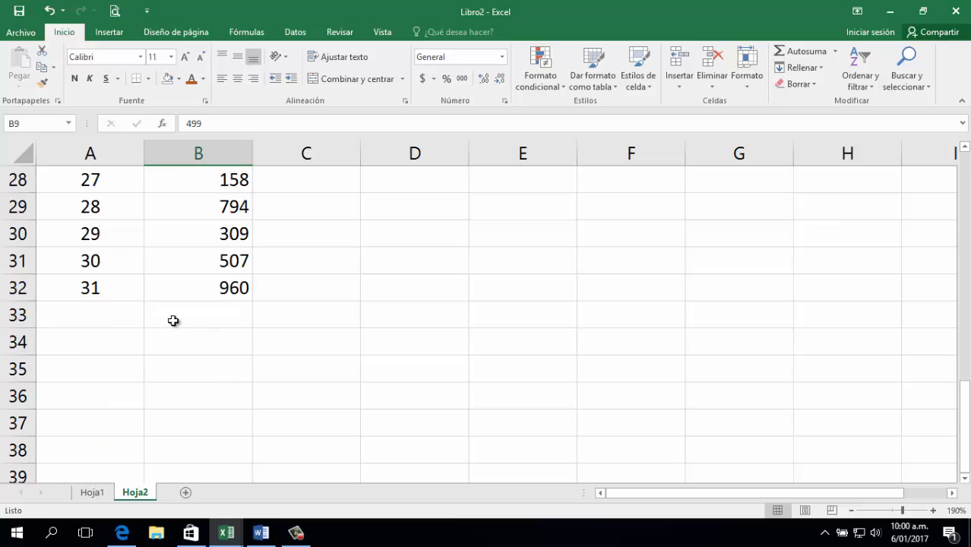
{"action": "left_click", "coordinate": [191, 307]}
Label cell A33 'PROMEDIO', correcting the misspelled 'PROMEDO'.
{"action": "key", "text": "Left"}
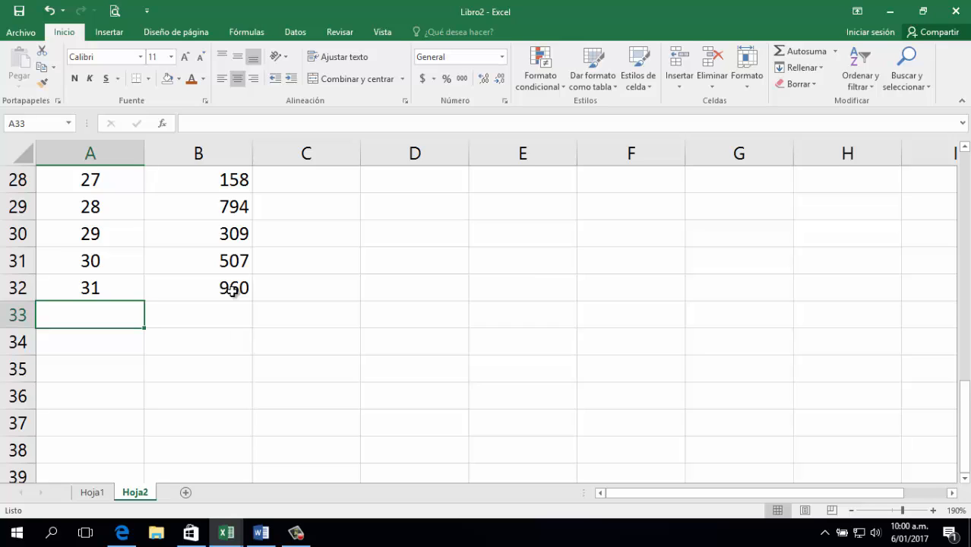
{"action": "type", "text": "PROMEDO"}
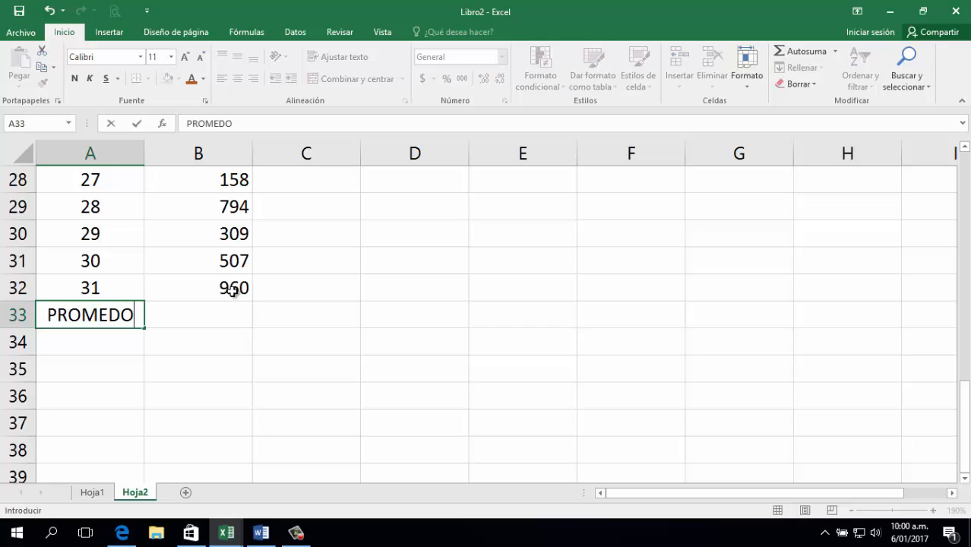
{"action": "key", "text": "Right"}
{"action": "key", "text": "Left"}
{"action": "key", "text": "F2"}
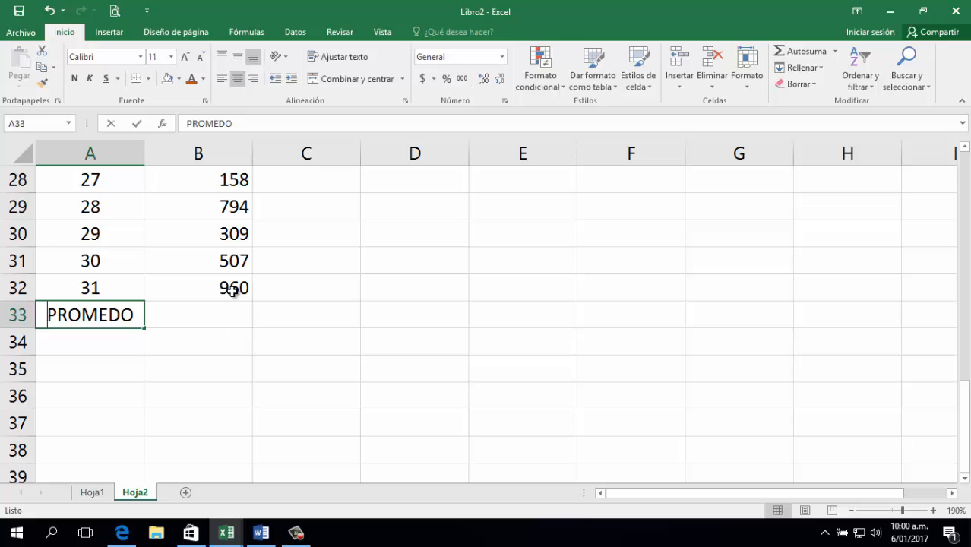
{"action": "key", "text": "Left"}
{"action": "type", "text": "IO"}
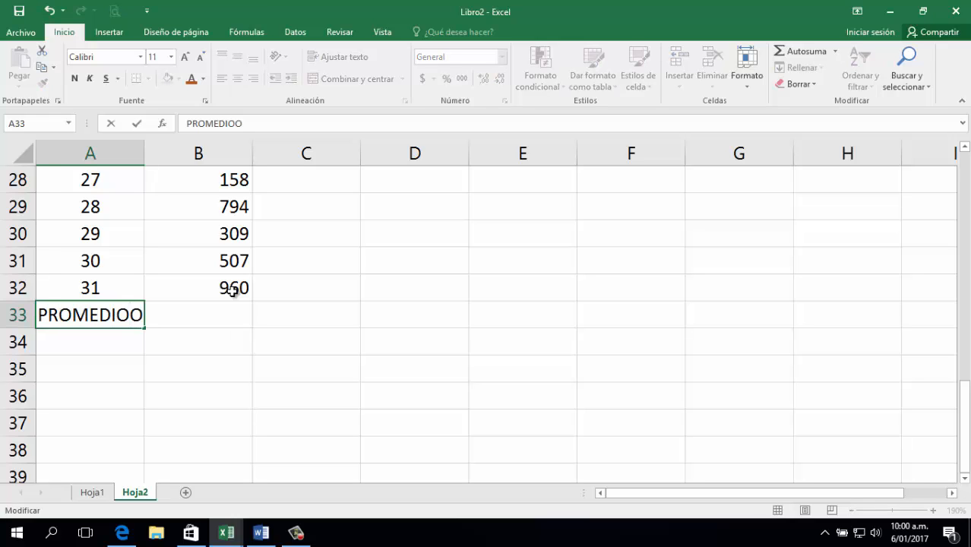
{"action": "key", "text": "Delete"}
{"action": "key", "text": "Tab"}
Enter =PROMEDIO(B2:B32) in B33 to average the VENTA values, giving 1683,64516.
{"action": "type", "text": "=PR"}
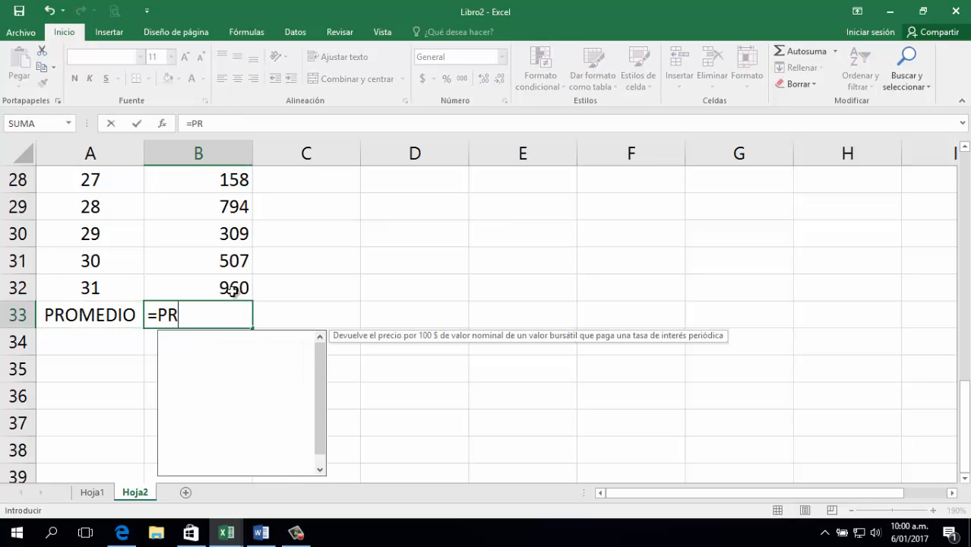
{"action": "type", "text": "OMEDIO("}
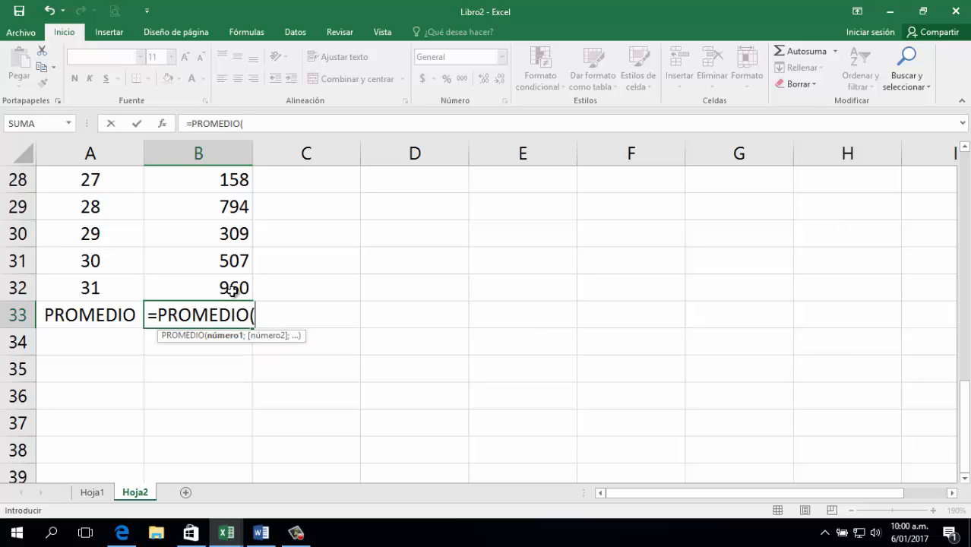
{"action": "key", "text": "Up"}
{"action": "key", "text": "ctrl+shift+Up"}
{"action": "key", "text": "shift+Down"}
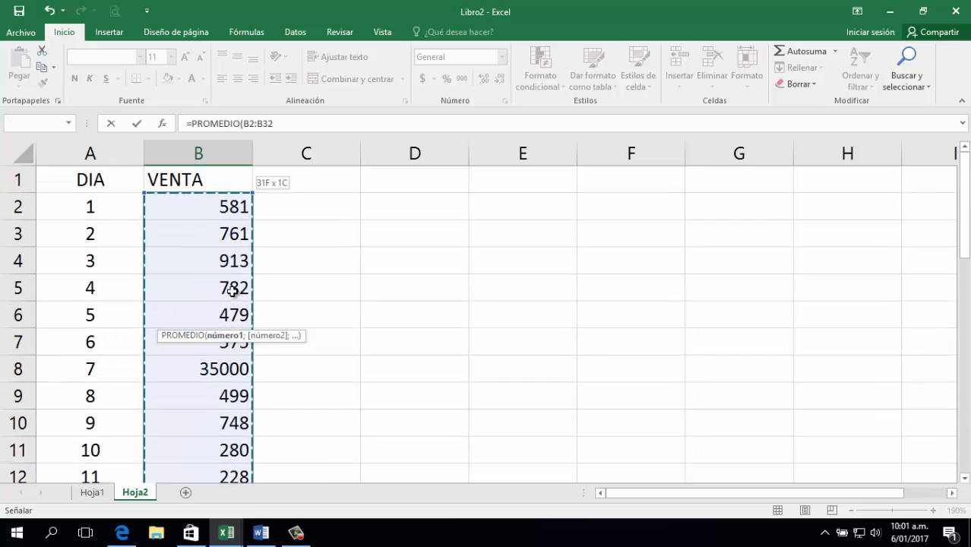
{"action": "key", "text": "Return"}
{"action": "key", "text": "Down"}
{"action": "key", "text": "Up"}
{"action": "key", "text": "Up"}
{"action": "key", "text": "Right"}
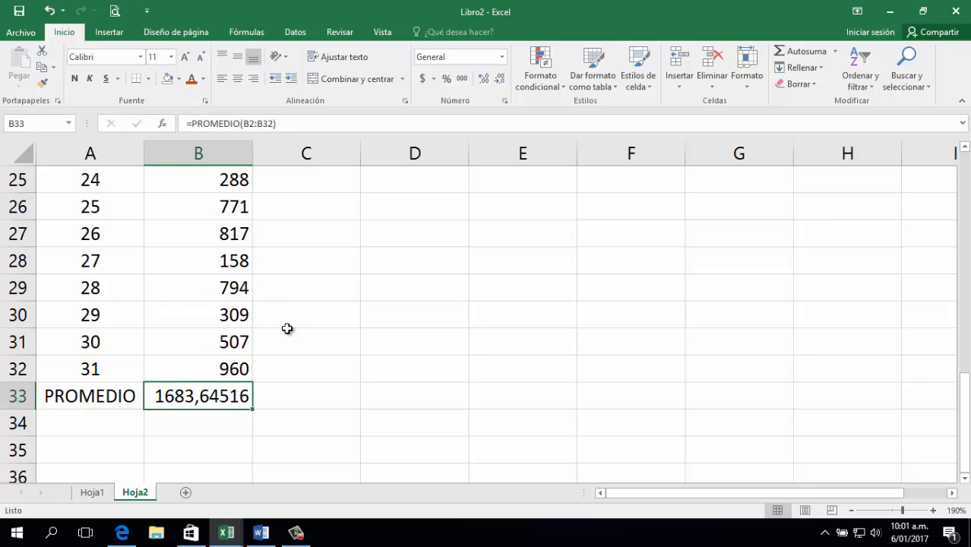
{"action": "scroll", "coordinate": [287, 329], "scroll_direction": "up", "scroll_amount": 8}
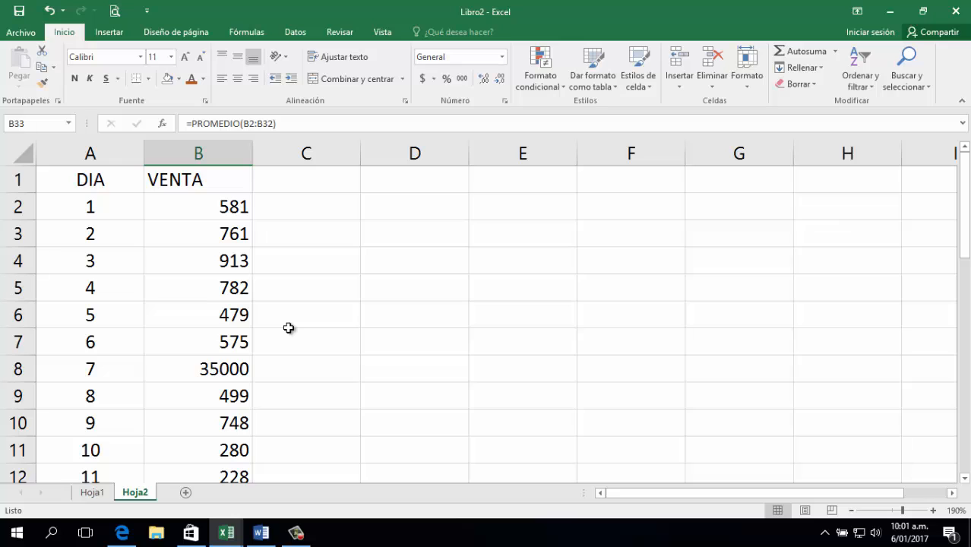
{"action": "key", "text": "Left"}
{"action": "scroll", "coordinate": [107, 381], "scroll_direction": "down", "scroll_amount": 1}
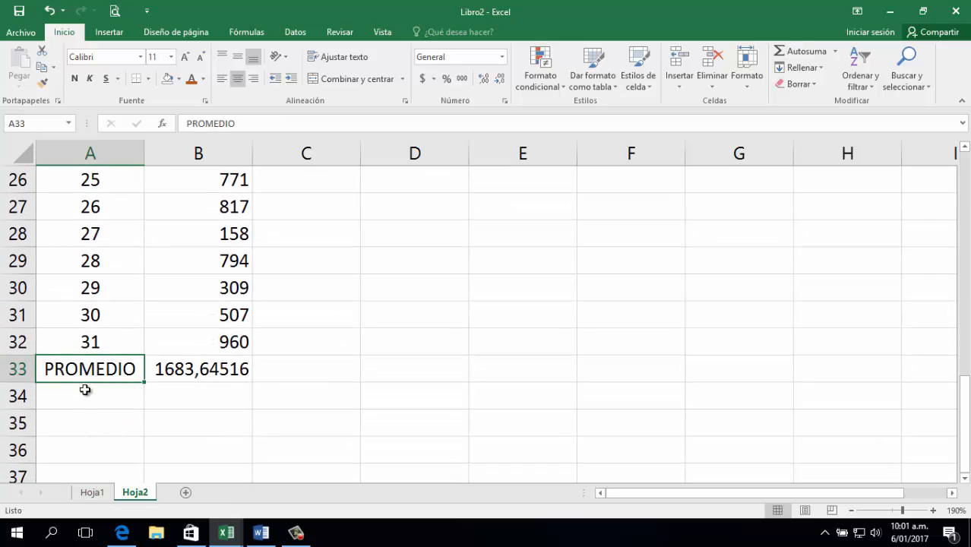
Label cell A34 'DESV. EST' below the PROMEDIO row.
{"action": "left_click", "coordinate": [85, 390]}
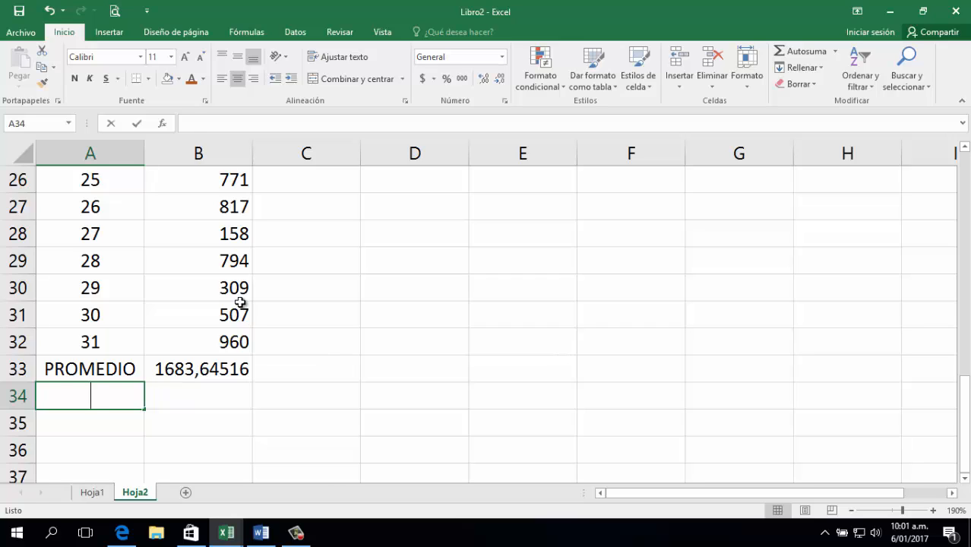
{"action": "type", "text": "DESV."}
{"action": "type", "text": "EST"}
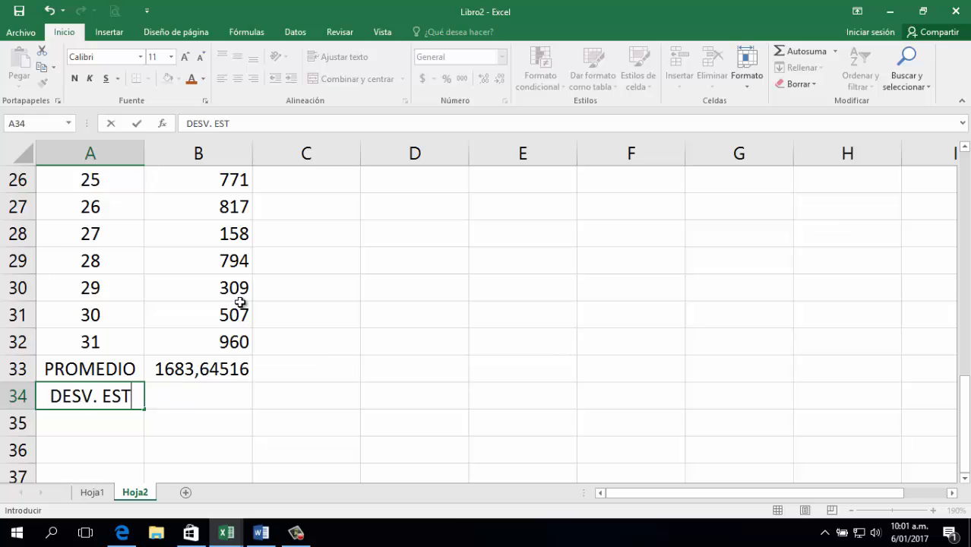
{"action": "key", "text": "Tab"}
Enter a DESVESTA formula over the VENTA values in B34, giving 6188,26376.
{"action": "type", "text": "=DESV"}
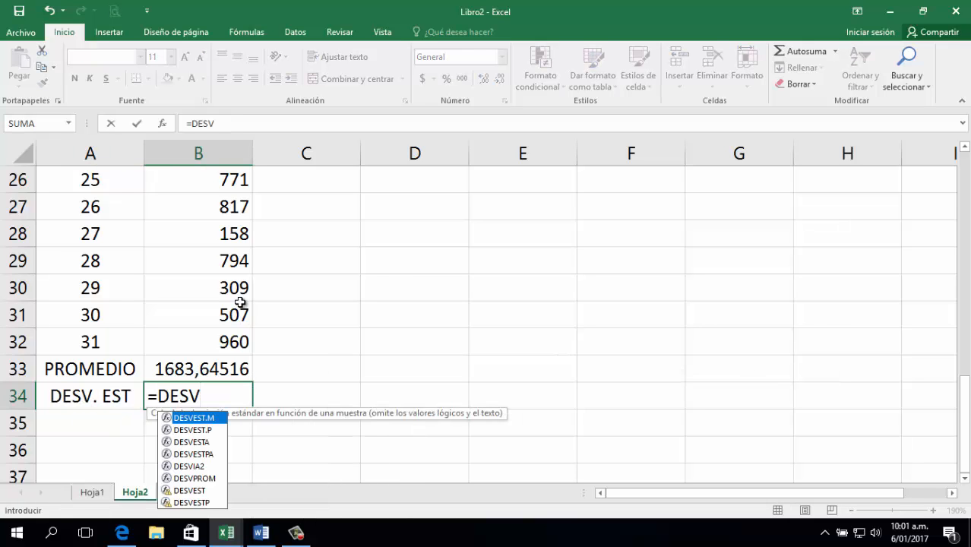
{"action": "key", "text": "Down"}
{"action": "key", "text": "Down"}
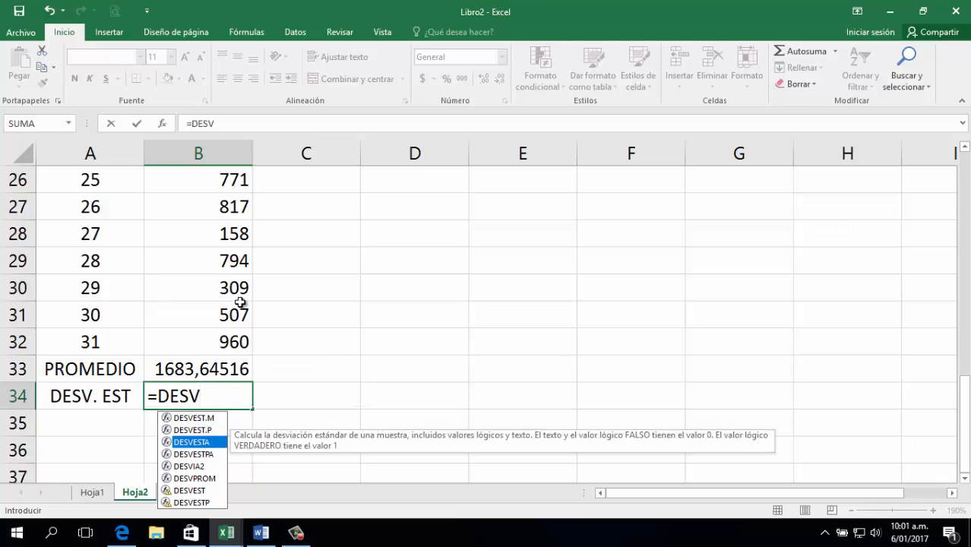
{"action": "key", "text": "Tab"}
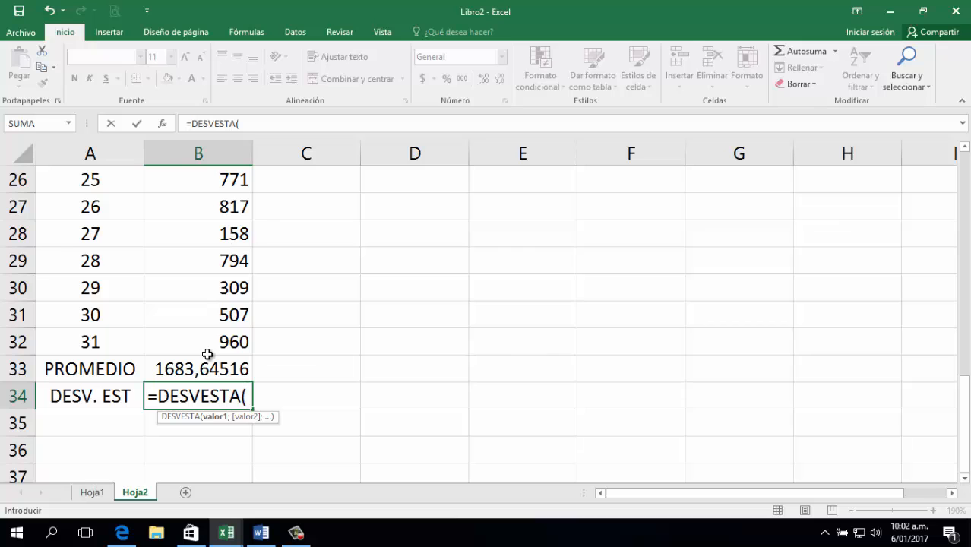
{"action": "left_click_drag", "start_coordinate": [205, 343], "coordinate": [198, 186]}
{"action": "key", "text": "Return"}
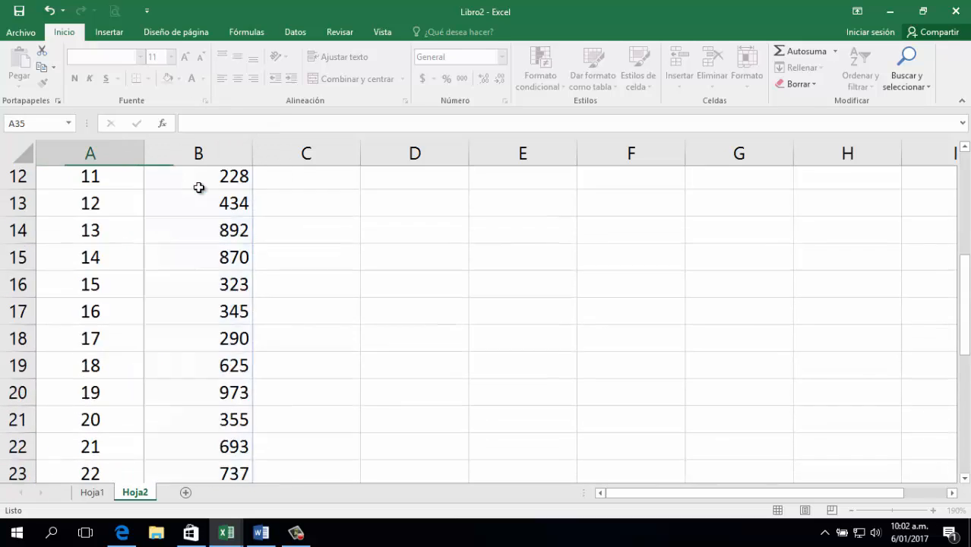
{"action": "key", "text": "Up"}
{"action": "key", "text": "Right"}
{"action": "key", "text": "Right"}
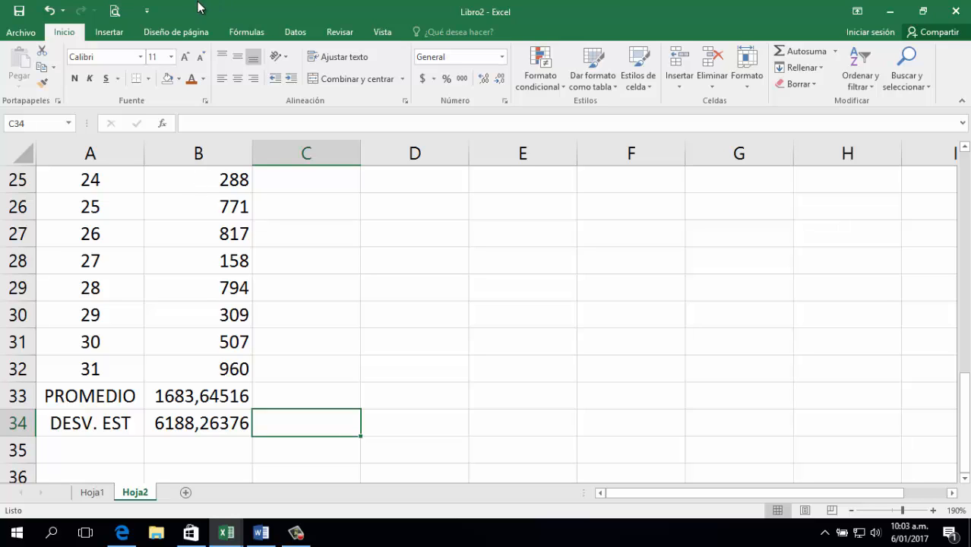
Correct day 7's sale in B8 from 35000 to 350, then jump down to the recalculated results.
{"action": "scroll", "coordinate": [196, 407], "scroll_direction": "up", "scroll_amount": 8}
{"action": "left_click", "coordinate": [211, 368]}
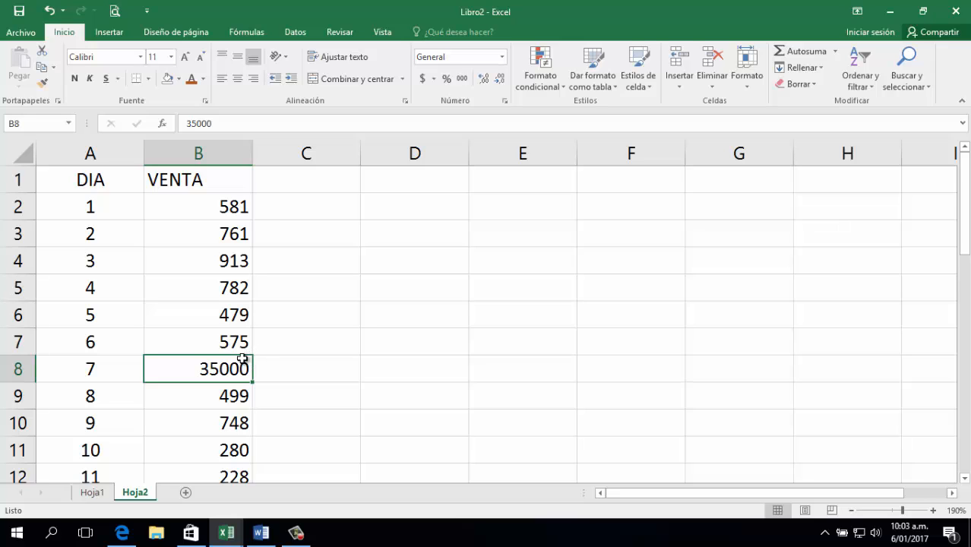
{"action": "key", "text": "XF86AudioRaiseVolume"}
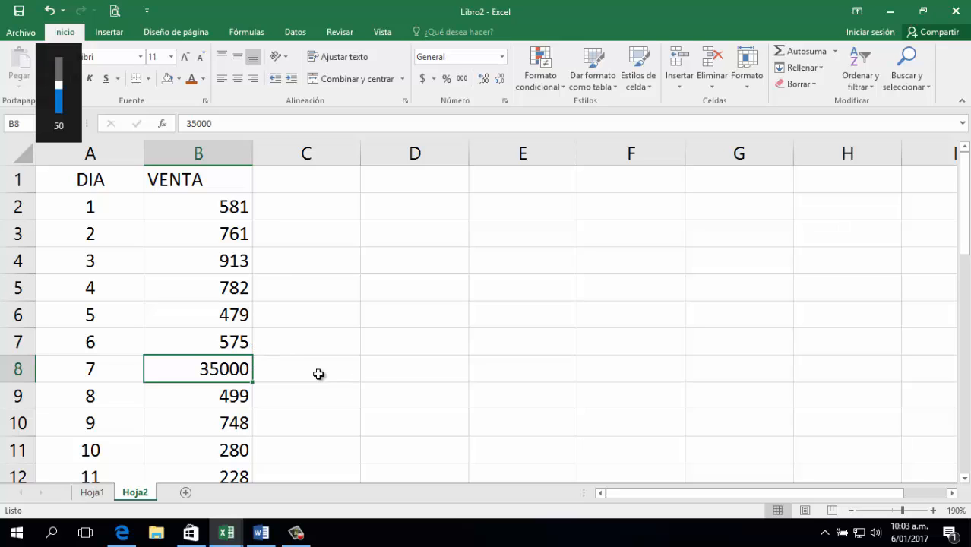
{"action": "double_click", "coordinate": [230, 369]}
{"action": "key", "text": "Delete"}
{"action": "key", "text": "Delete"}
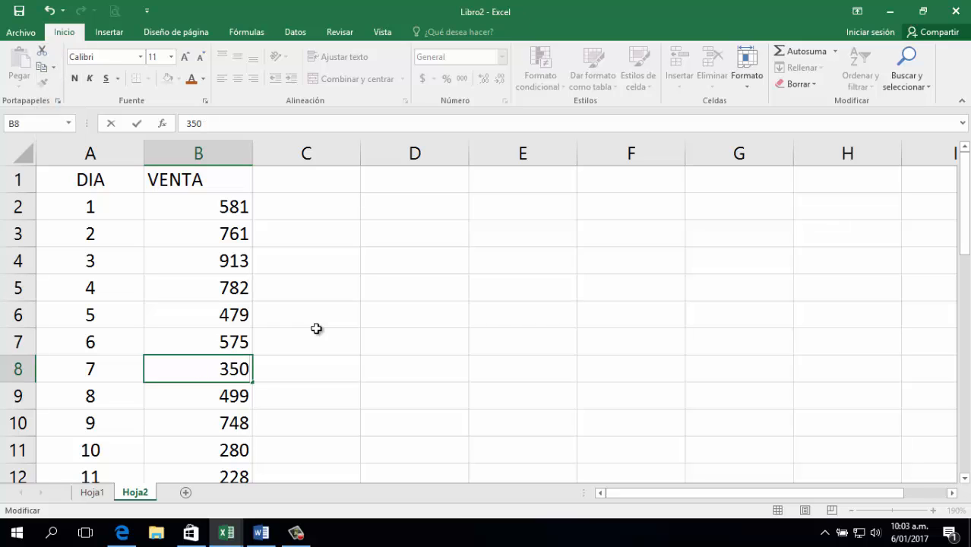
{"action": "key", "text": "Return"}
{"action": "key", "text": "ctrl+Down"}
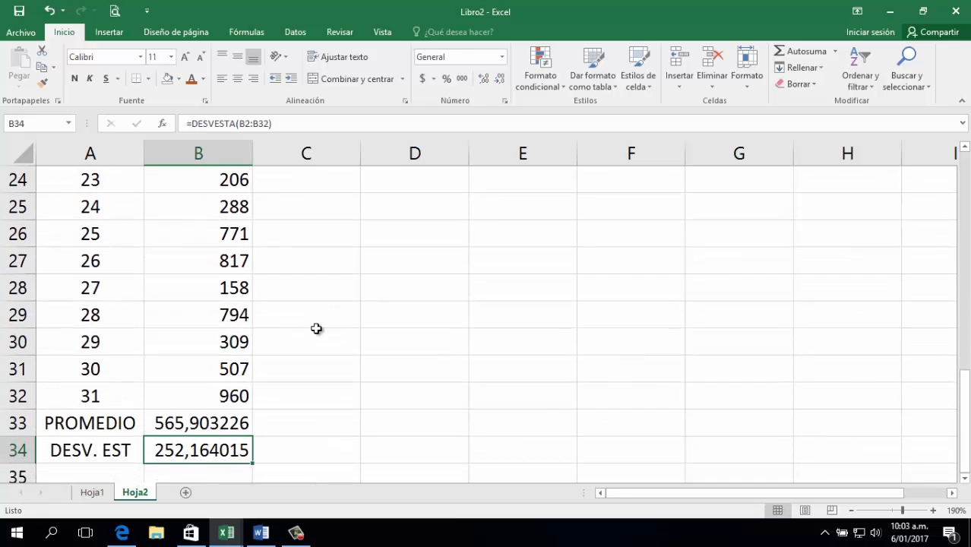
{"action": "key", "text": "Down"}
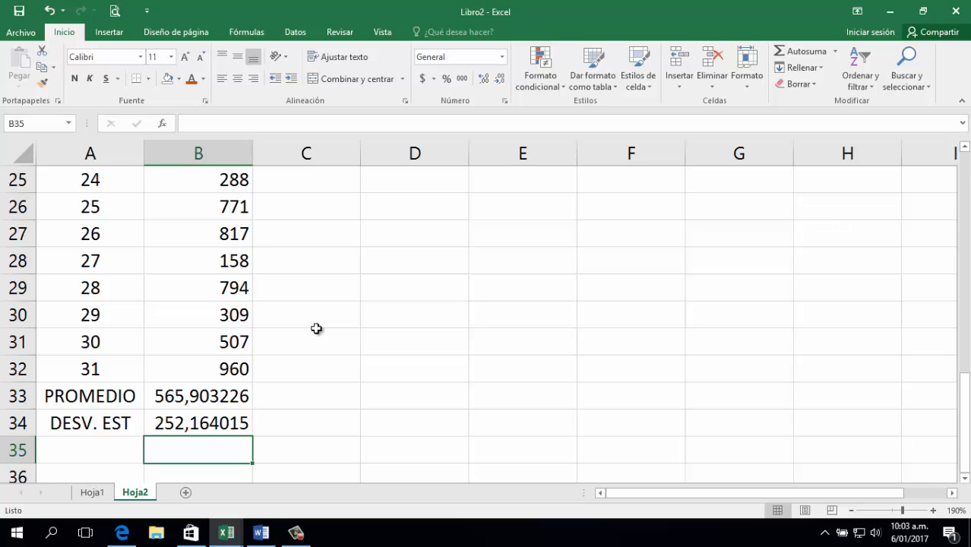
Enter =B33+B34 in C33, giving average plus deviation 818,067241.
{"action": "key", "text": "Up"}
{"action": "key", "text": "Up"}
{"action": "key", "text": "Right"}
{"action": "type", "text": "="}
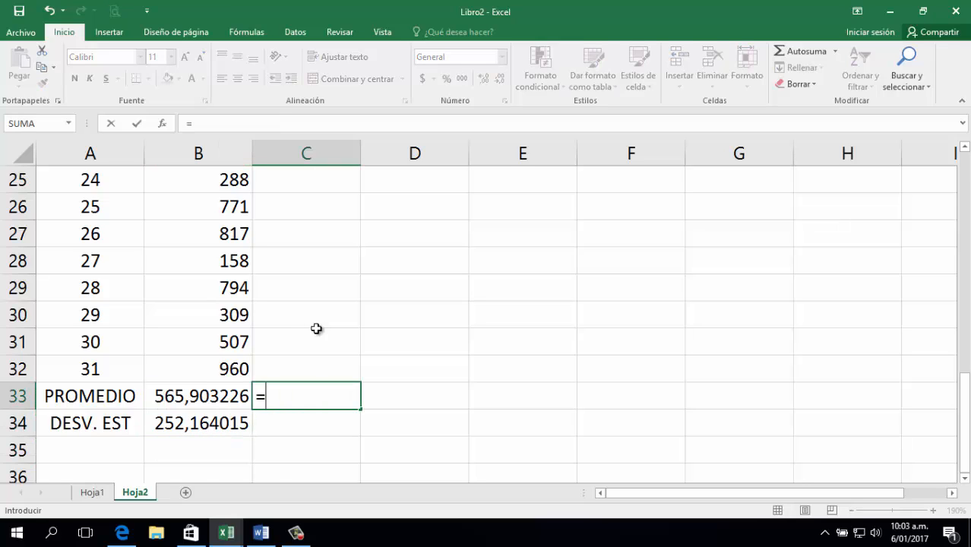
{"action": "key", "text": "Left"}
{"action": "type", "text": "+"}
{"action": "key", "text": "Down"}
{"action": "key", "text": "Left"}
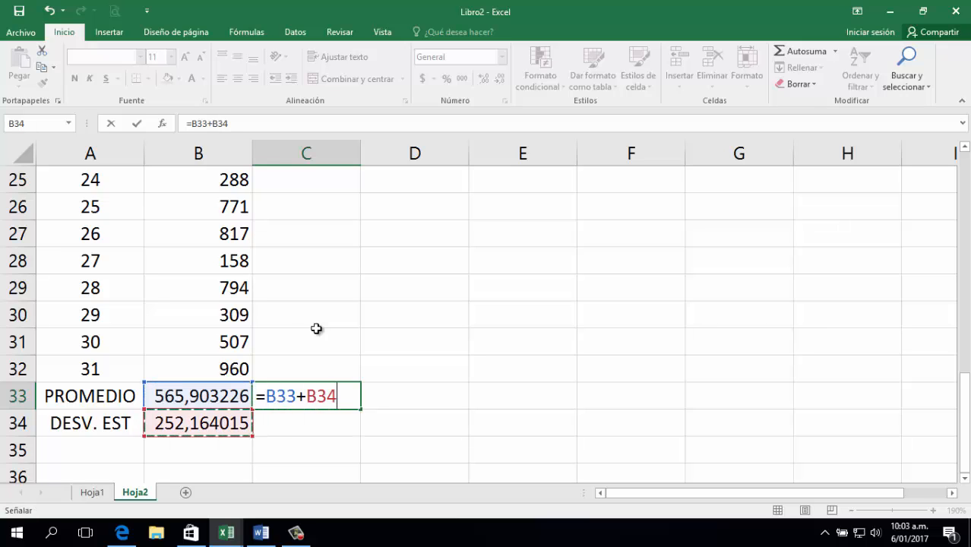
{"action": "key", "text": "Return"}
Enter =B33-B34 in C34, giving average minus deviation 313,739211.
{"action": "type", "text": "="}
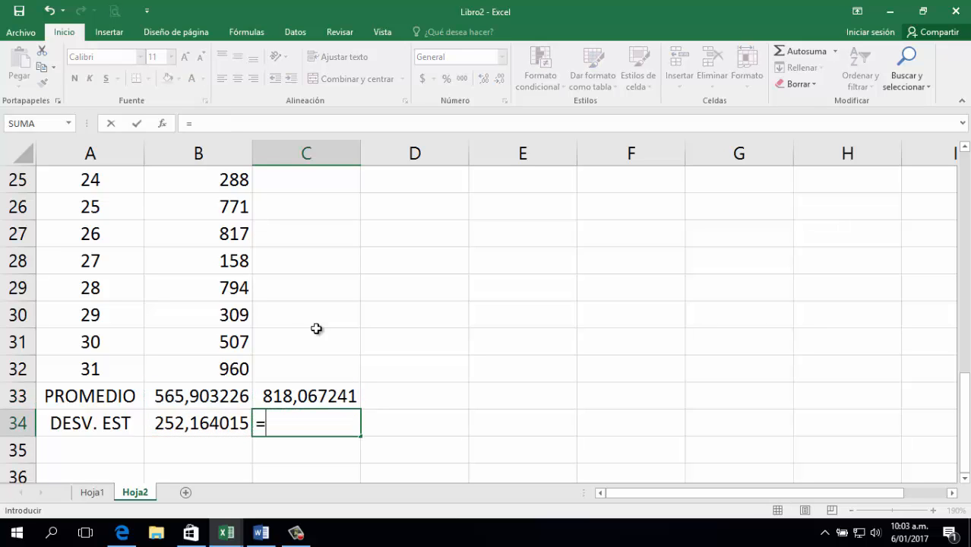
{"action": "key", "text": "Up"}
{"action": "key", "text": "Left"}
{"action": "type", "text": "-"}
{"action": "key", "text": "Left"}
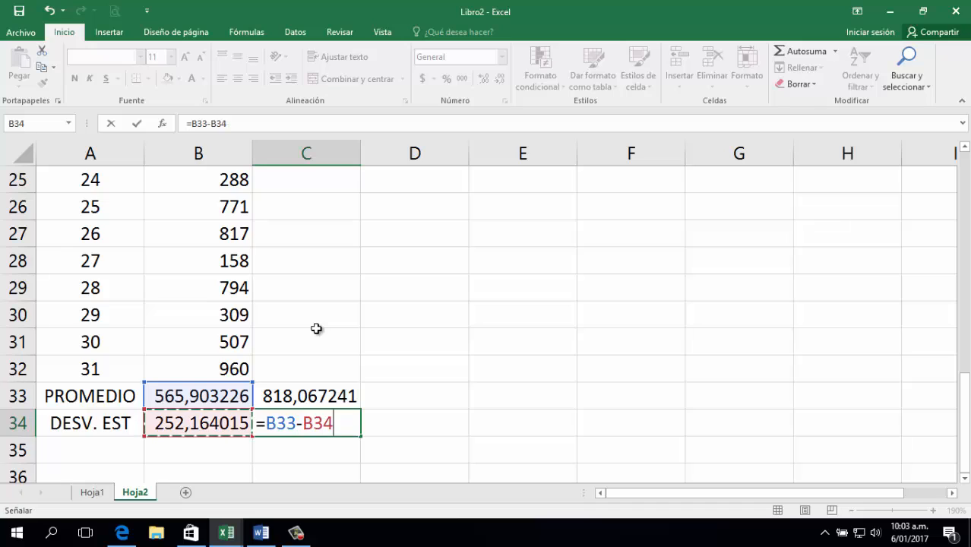
{"action": "key", "text": "Return"}
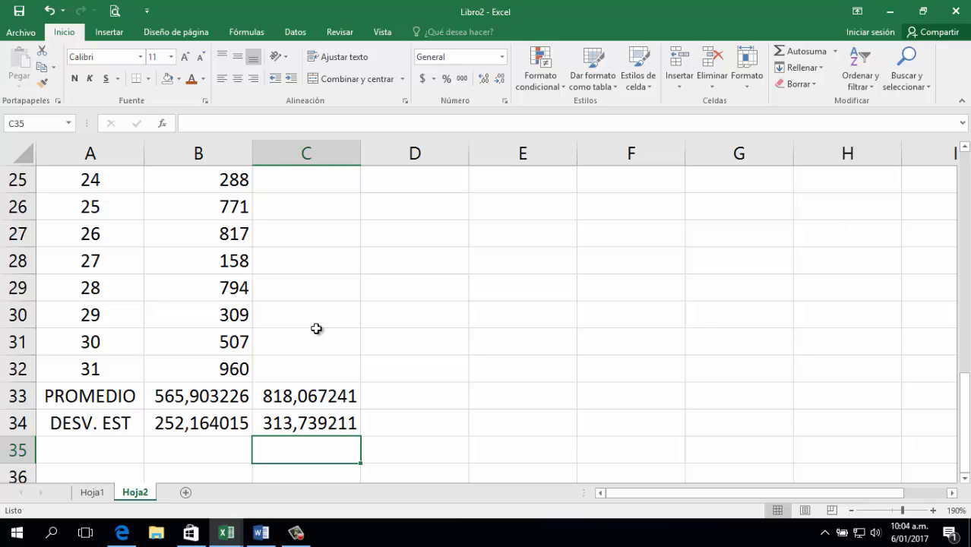
Look at Hoja1, return to Hoja2 and scroll through the sales column.
{"action": "scroll", "coordinate": [317, 328], "scroll_direction": "up", "scroll_amount": 8}
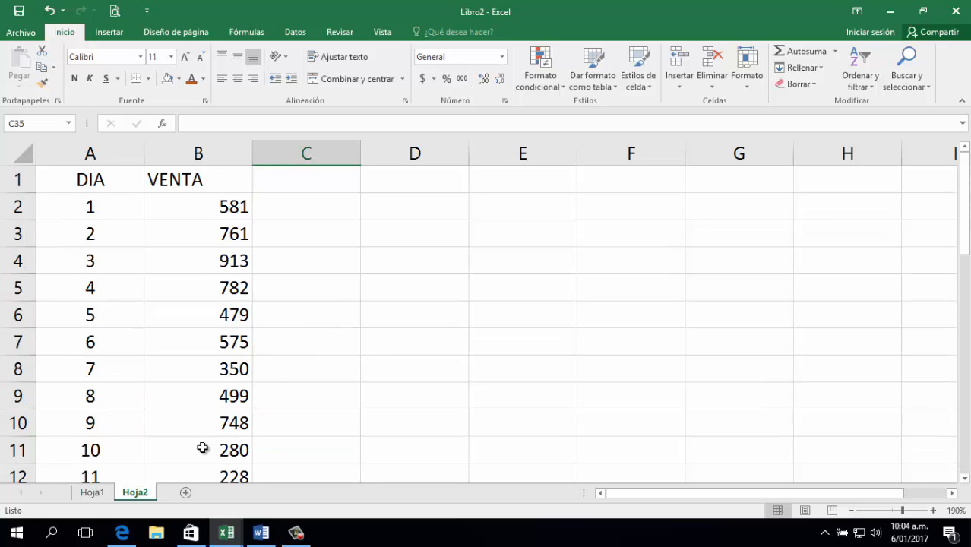
{"action": "left_click", "coordinate": [91, 493]}
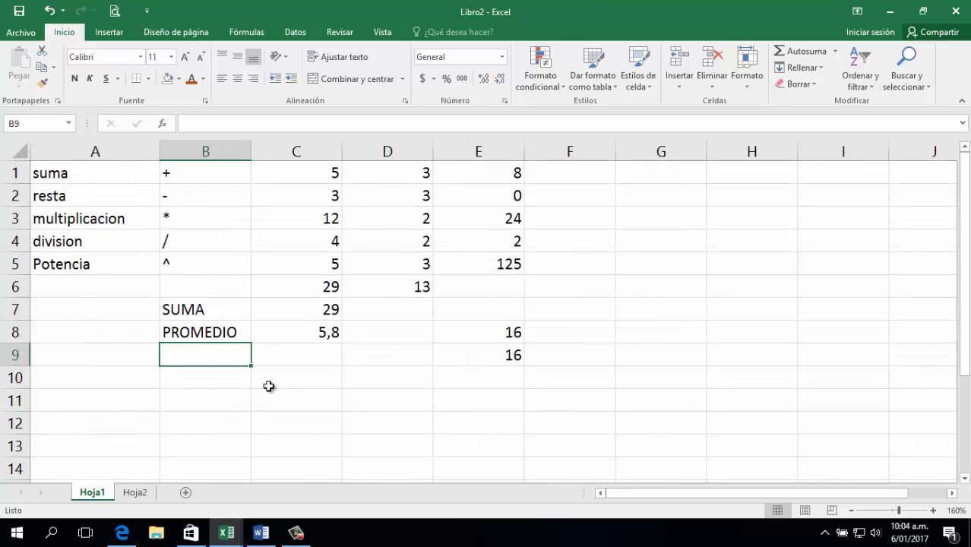
{"action": "left_click", "coordinate": [131, 493]}
{"action": "scroll", "coordinate": [281, 365], "scroll_direction": "down", "scroll_amount": 11}
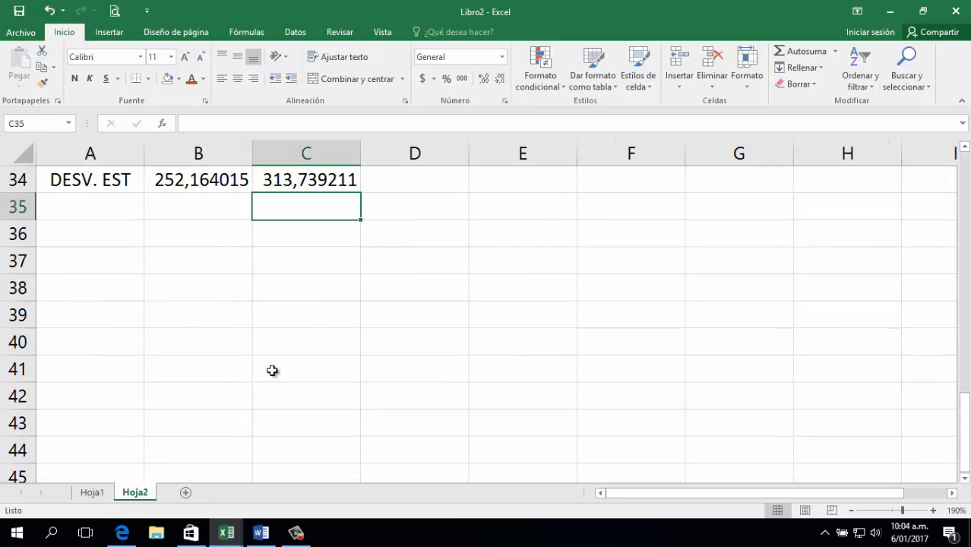
{"action": "scroll", "coordinate": [266, 365], "scroll_direction": "down", "scroll_amount": 5, "text": "ctrl"}
{"action": "scroll", "coordinate": [243, 327], "scroll_direction": "up", "scroll_amount": 5}
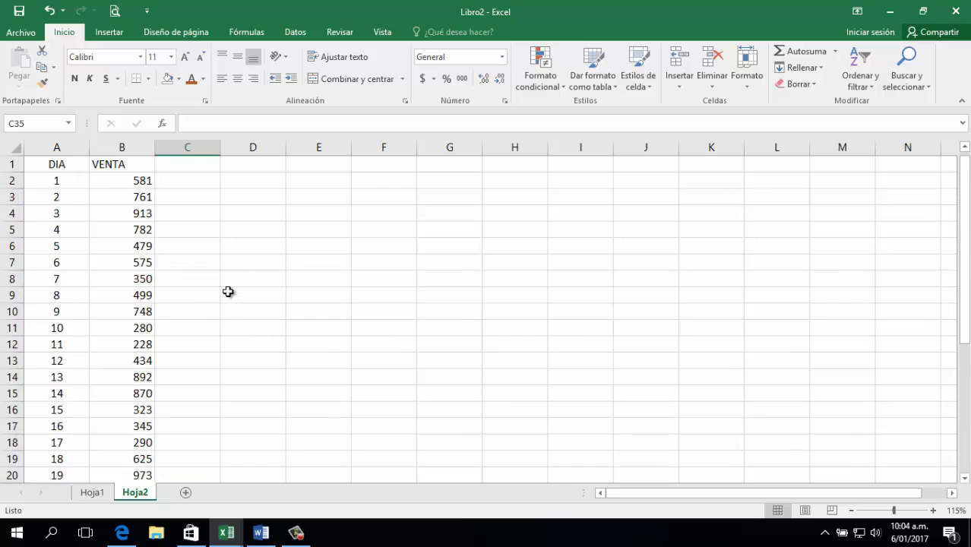
{"action": "scroll", "coordinate": [213, 311], "scroll_direction": "down", "scroll_amount": 8}
{"action": "scroll", "coordinate": [198, 330], "scroll_direction": "up", "scroll_amount": 8}
Freeze panes at A2 so the DIA/VENTA header stays visible, then select A35.
{"action": "left_click", "coordinate": [50, 179]}
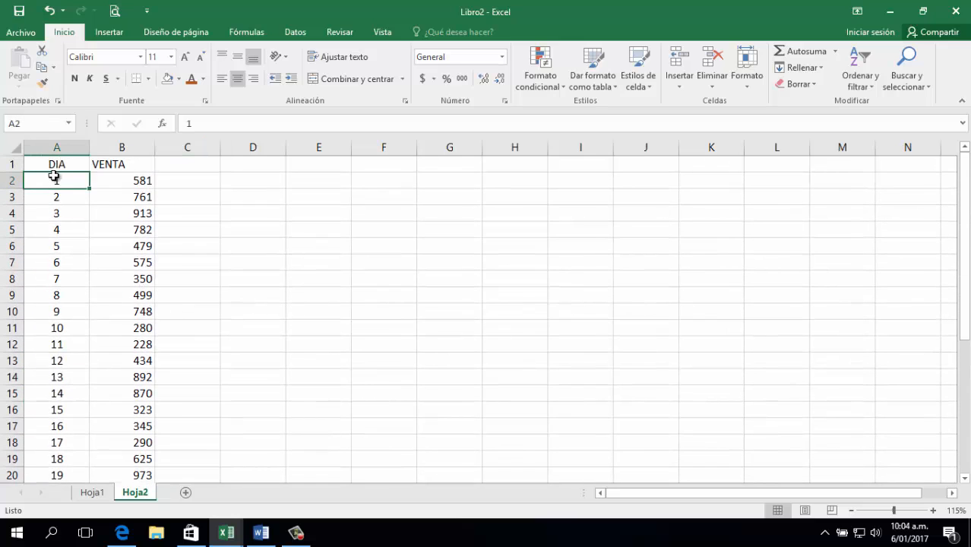
{"action": "left_click", "coordinate": [383, 34]}
{"action": "left_click", "coordinate": [561, 80]}
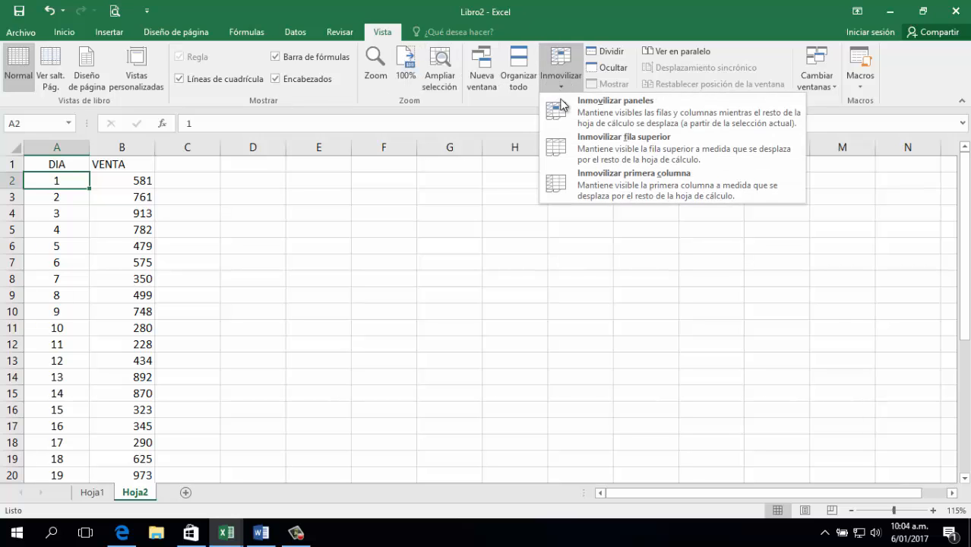
{"action": "left_click", "coordinate": [563, 105]}
{"action": "scroll", "coordinate": [113, 271], "scroll_direction": "down", "scroll_amount": 8}
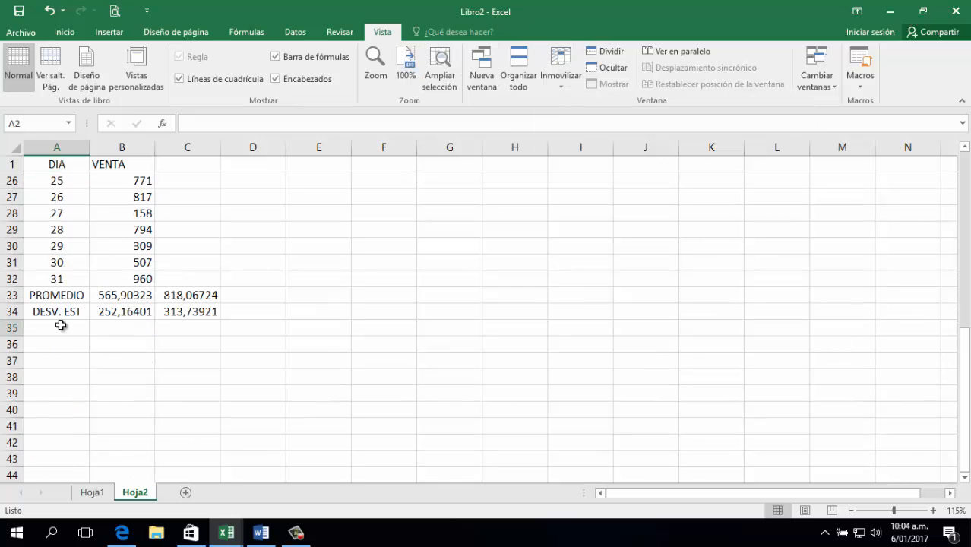
{"action": "left_click", "coordinate": [61, 326]}
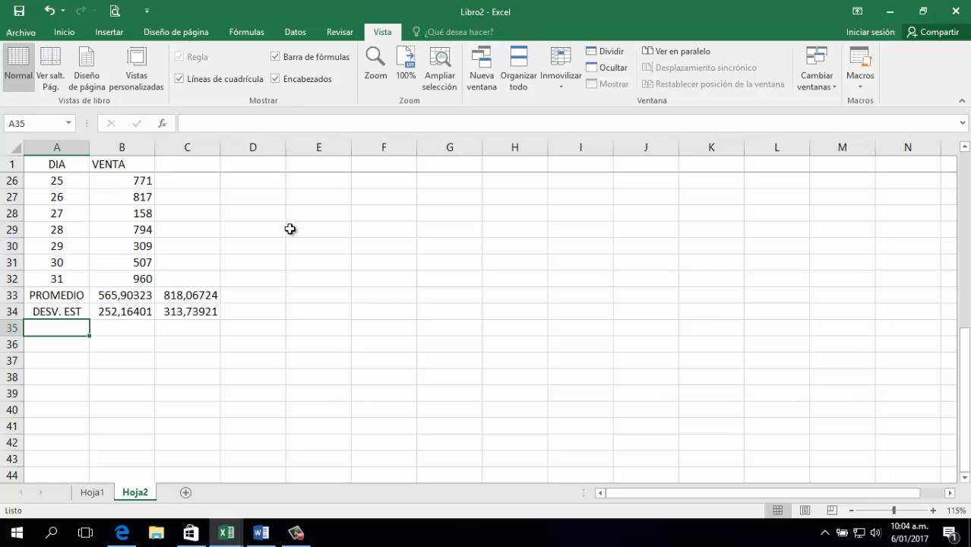
Label cell A35 'MINIMO'.
{"action": "type", "text": "MINIM"}
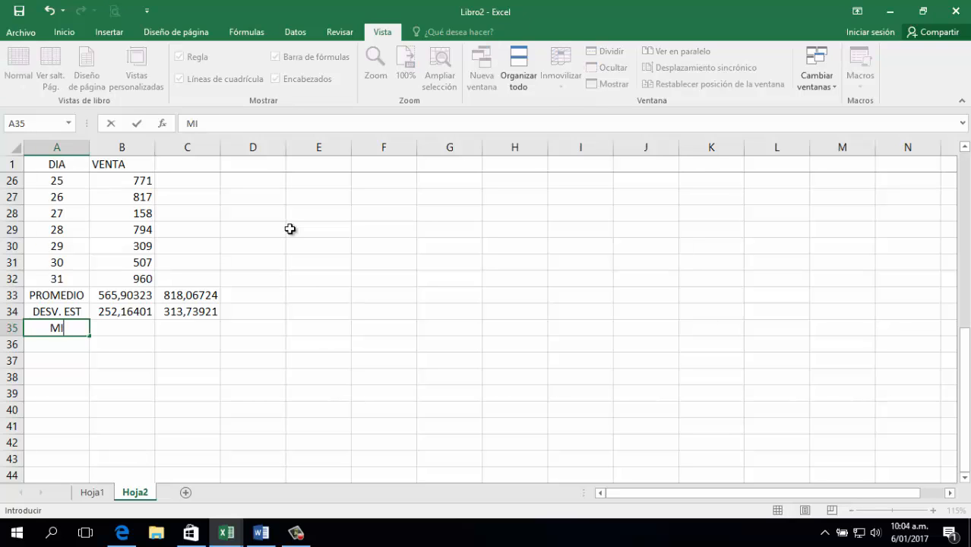
{"action": "key", "text": "Tab"}
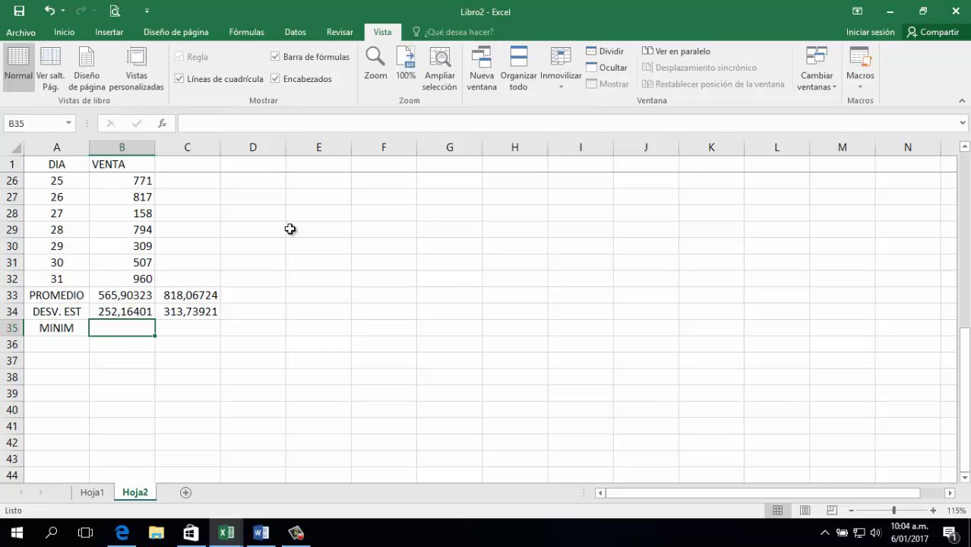
{"action": "key", "text": "Left"}
{"action": "key", "text": "F2"}
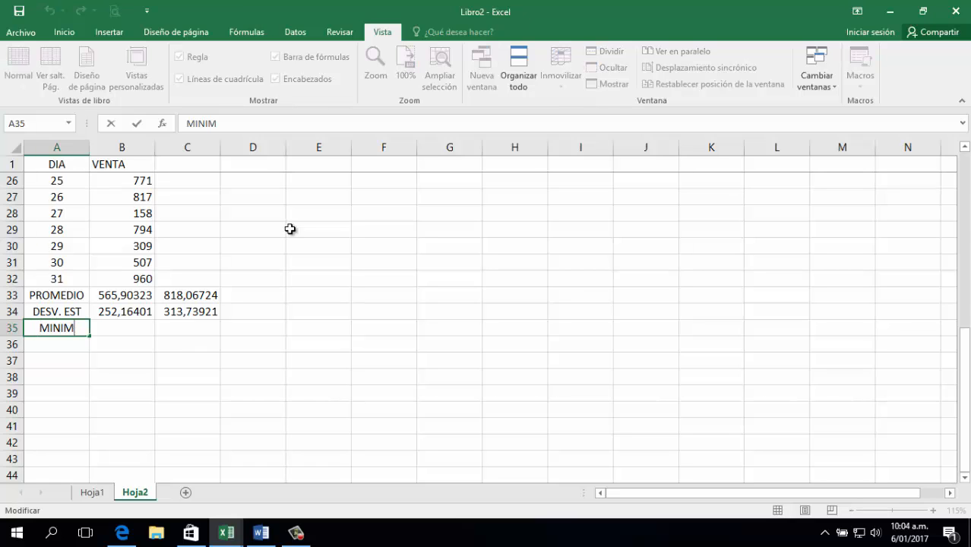
{"action": "type", "text": "O"}
{"action": "key", "text": "Tab"}
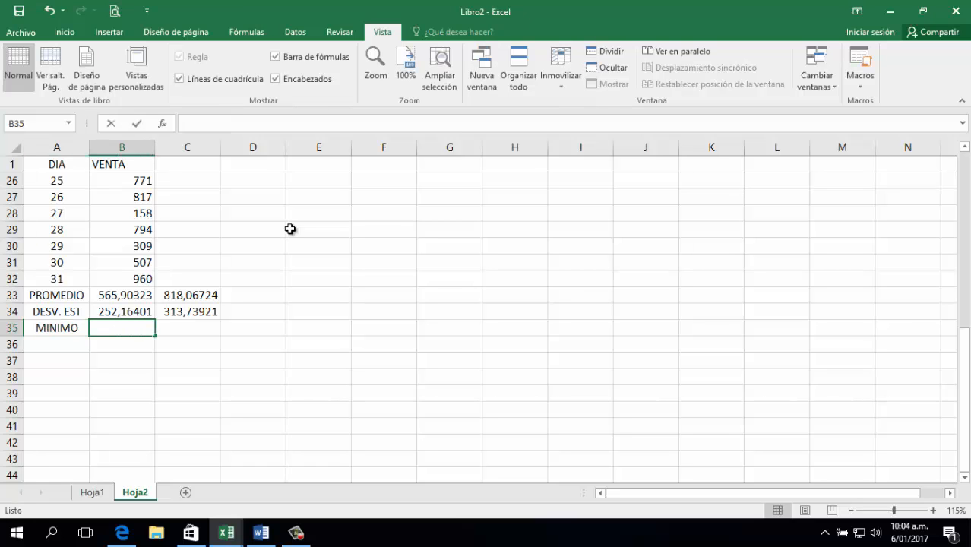
Enter =MIN(B2:B32) in B35, returning 158.
{"action": "type", "text": "=MIN"}
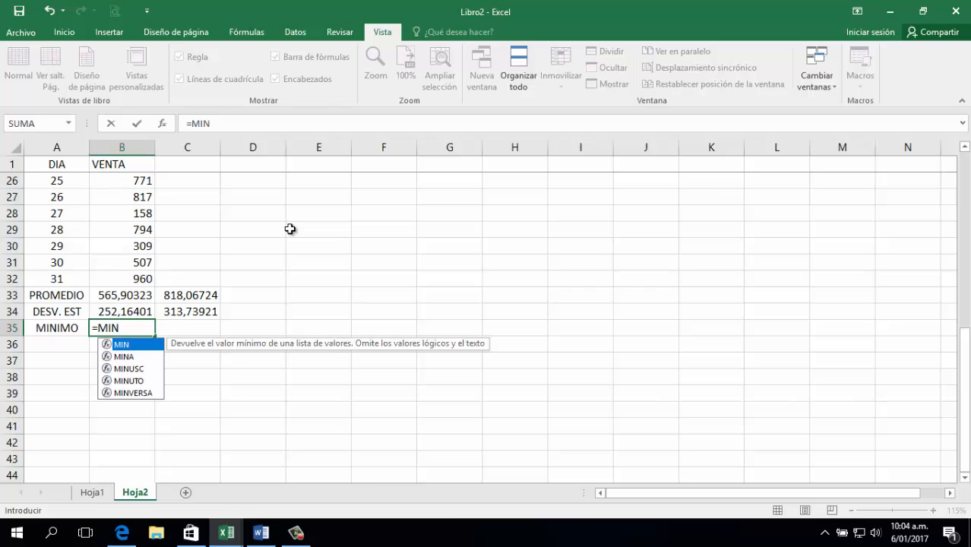
{"action": "type", "text": "("}
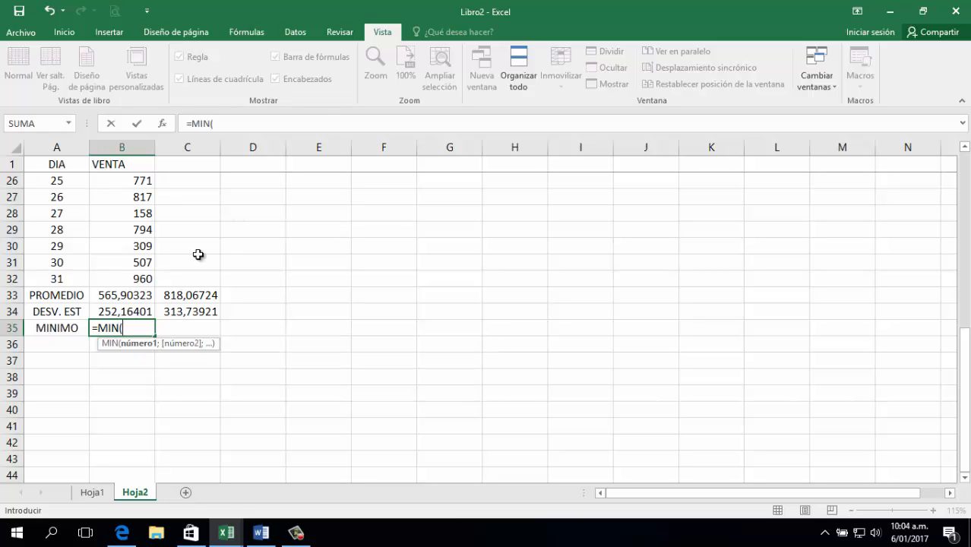
{"action": "left_click", "coordinate": [136, 278]}
{"action": "key", "text": "ctrl+shift+Up"}
{"action": "key", "text": "shift+Down"}
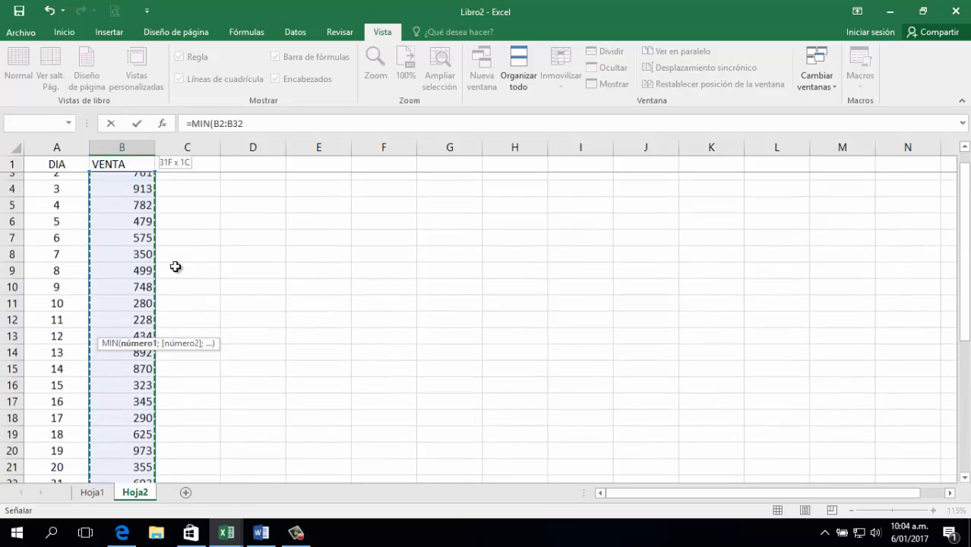
{"action": "key", "text": "Return"}
{"action": "key", "text": "Down"}
{"action": "key", "text": "Up"}
{"action": "key", "text": "Right"}
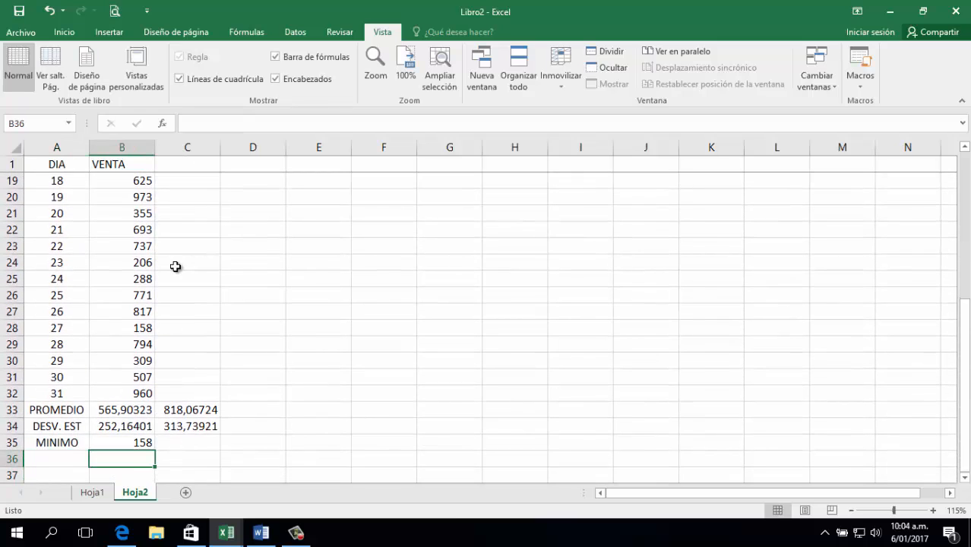
{"action": "key", "text": "Up"}
{"action": "key", "text": "Down"}
{"action": "key", "text": "Left"}
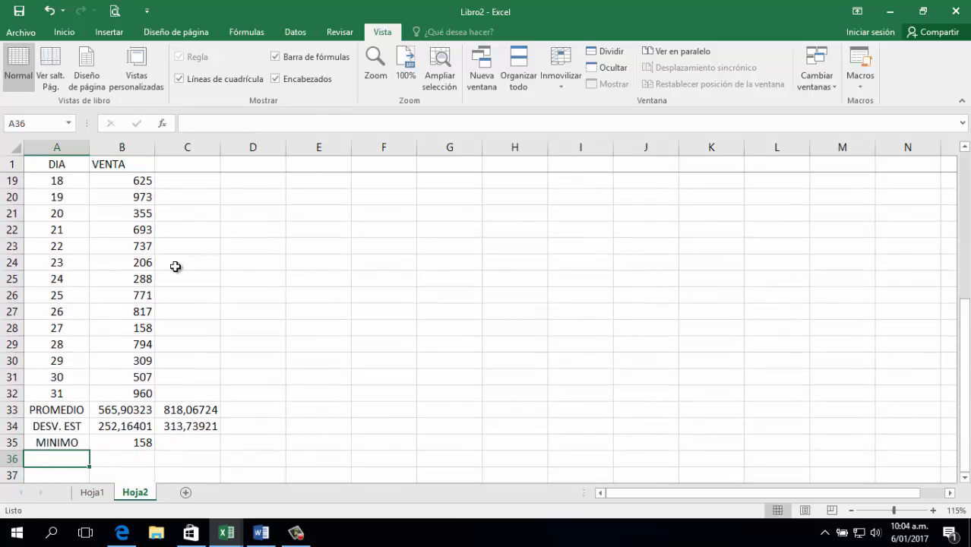
Label cell A36 'MAXIMO'.
{"action": "type", "text": "MACCIM"}
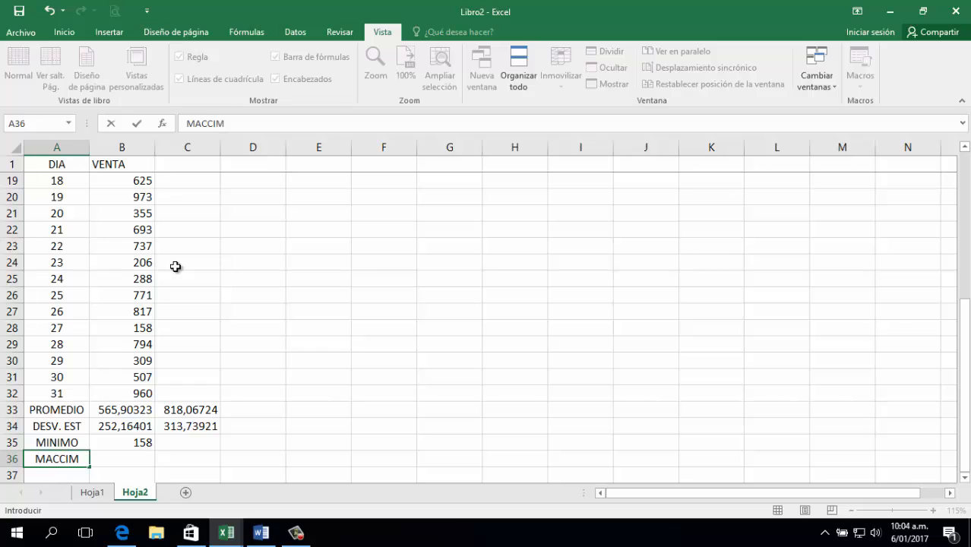
{"action": "key", "text": "BackSpace"}
{"action": "key", "text": "BackSpace"}
{"action": "key", "text": "BackSpace"}
{"action": "key", "text": "BackSpace"}
{"action": "type", "text": "XIMO"}
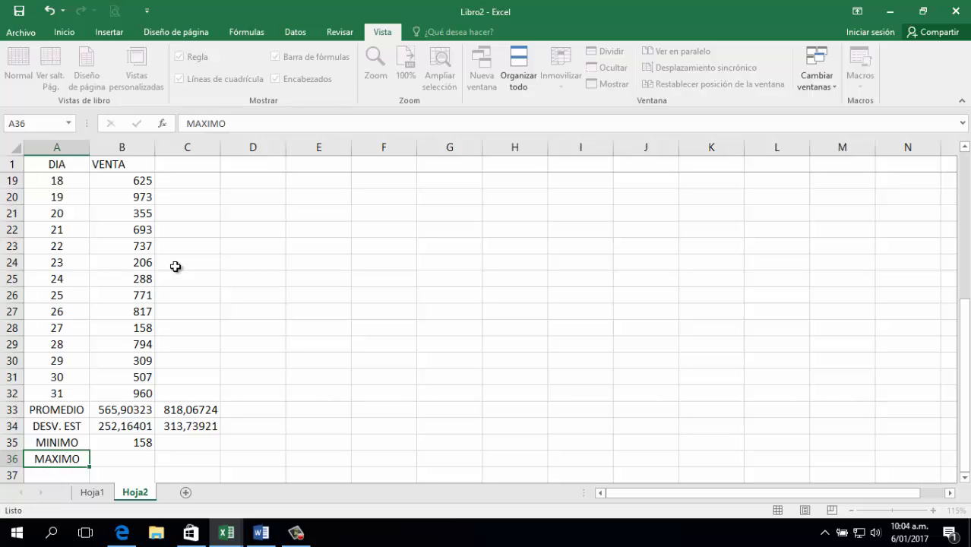
{"action": "key", "text": "Right"}
Enter =MAX(B2:B32) in B36, returning 973.
{"action": "type", "text": "=MAX("}
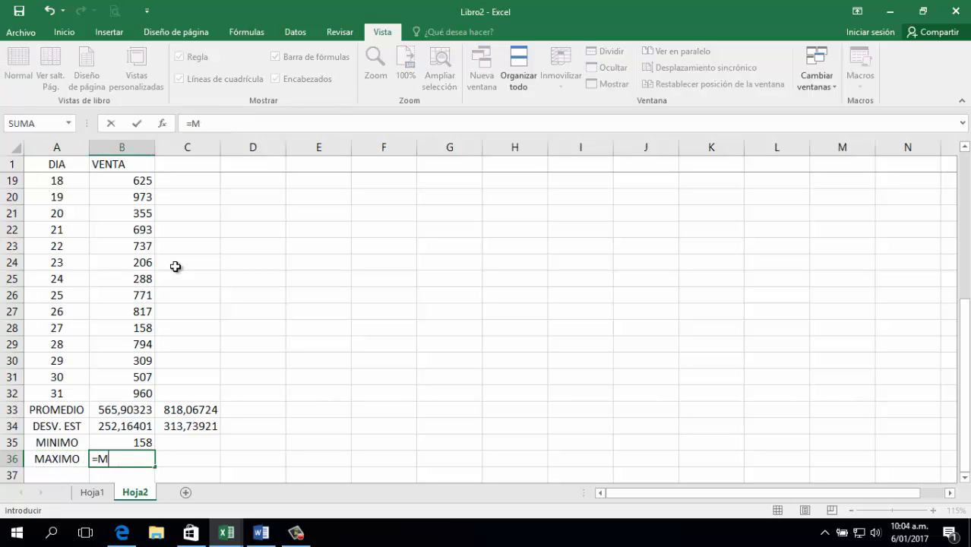
{"action": "key", "text": "Up"}
{"action": "key", "text": "Up"}
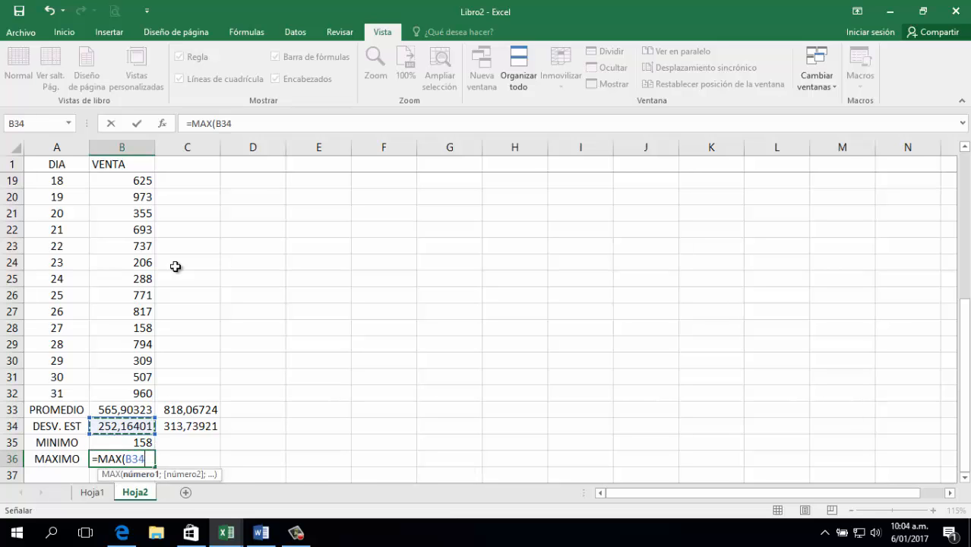
{"action": "key", "text": "Up"}
{"action": "key", "text": "Up"}
{"action": "key", "text": "ctrl+shift+Up"}
{"action": "key", "text": "shift+Down"}
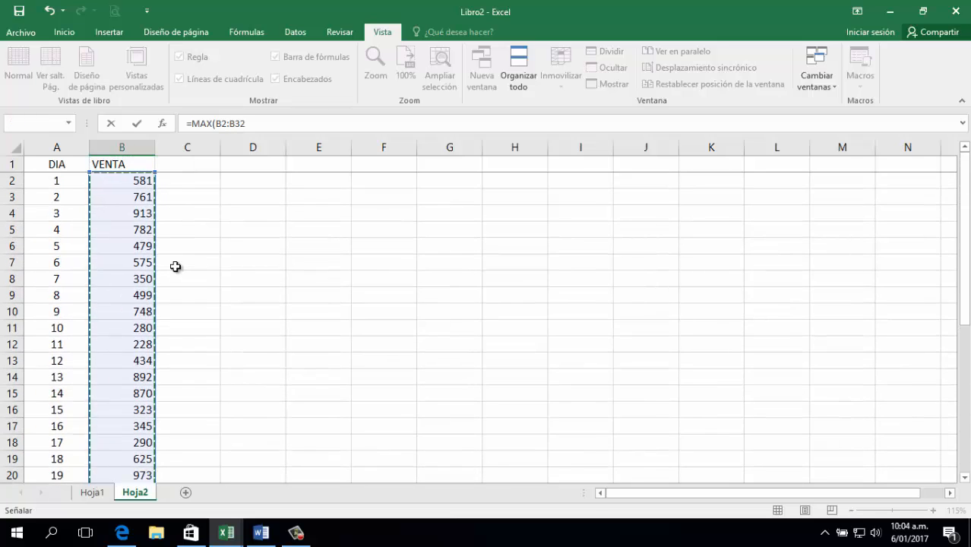
{"action": "key", "text": "Return"}
{"action": "key", "text": "Left"}
{"action": "key", "text": "Up"}
{"action": "key", "text": "Right"}
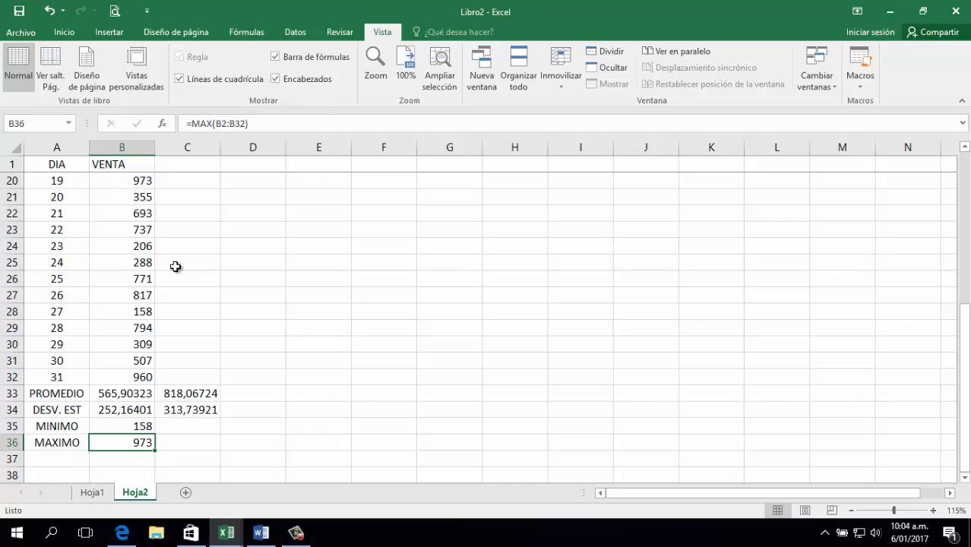
{"action": "key", "text": "Down"}
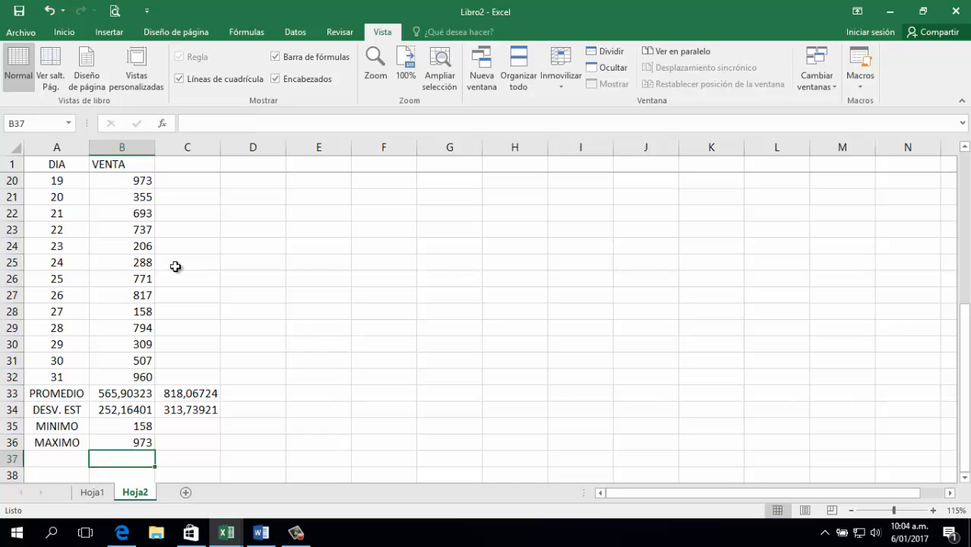
{"action": "key", "text": "Left"}
Add a MODA label in A37 with =MODA(B2:B32) in B37.
{"action": "type", "text": "MODA"}
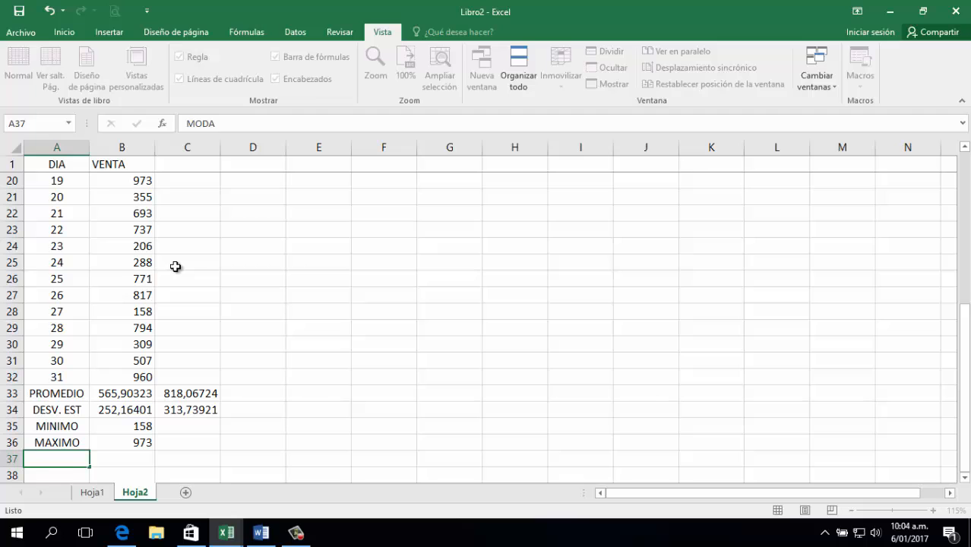
{"action": "key", "text": "Tab"}
{"action": "type", "text": "="}
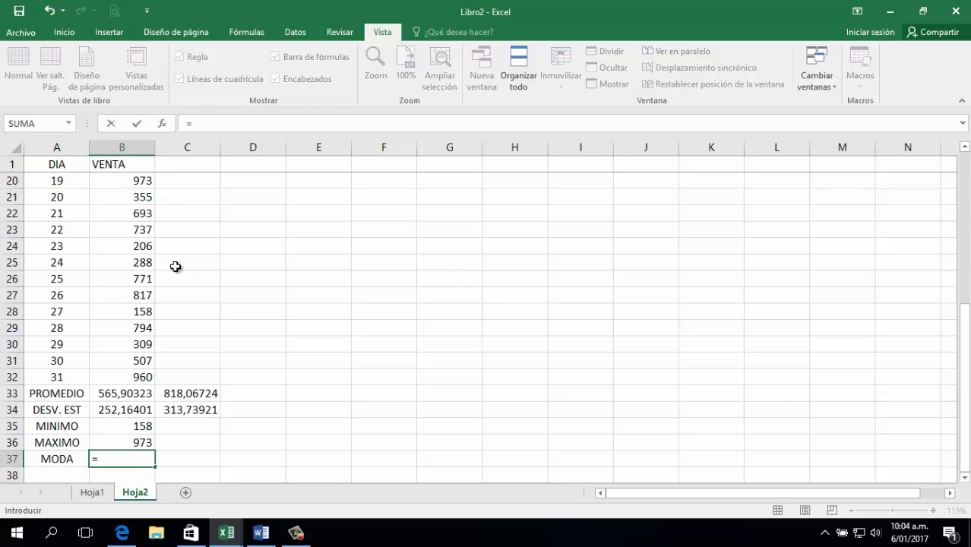
{"action": "type", "text": "MO"}
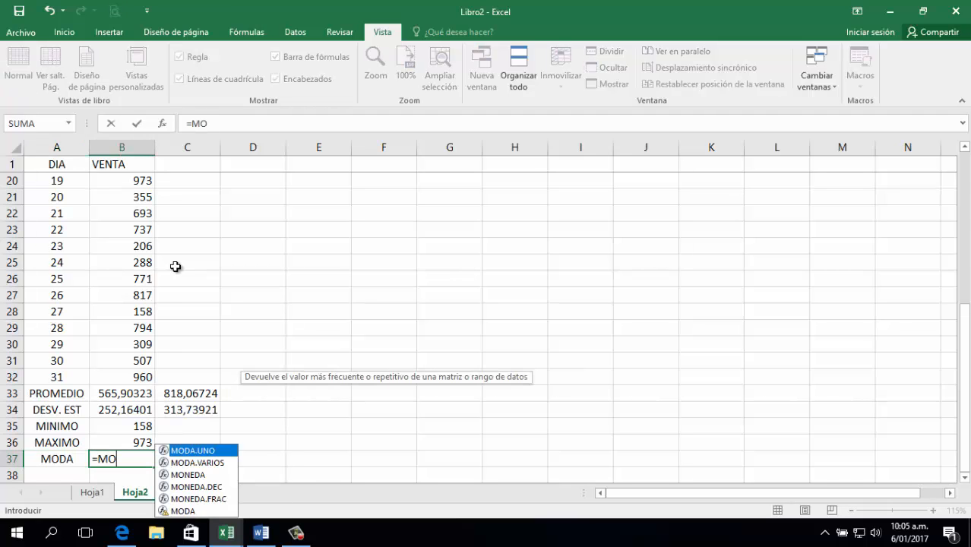
{"action": "type", "text": "DA("}
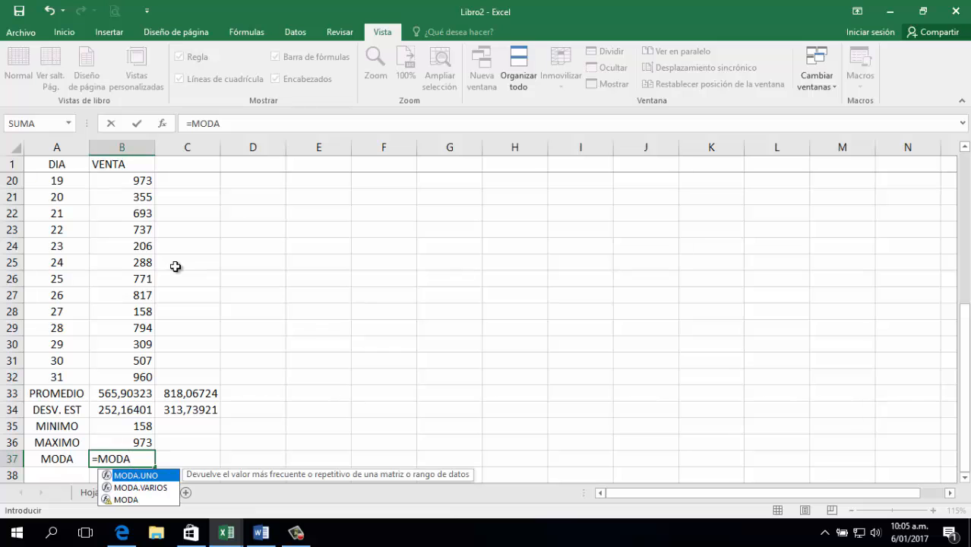
{"action": "key", "text": "Up"}
{"action": "key", "text": "Up"}
{"action": "key", "text": "Up"}
{"action": "key", "text": "Up"}
{"action": "key", "text": "Up"}
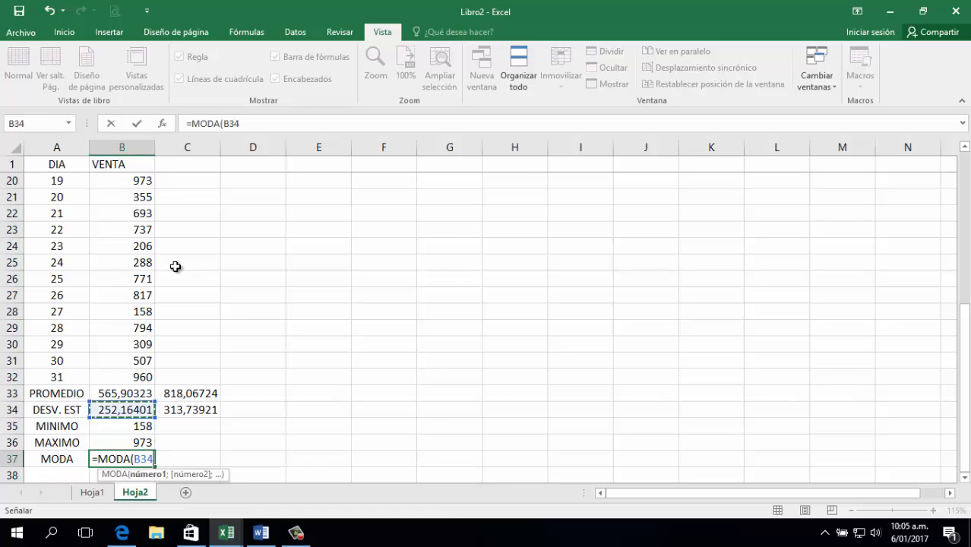
{"action": "key", "text": "ctrl+shift+Up"}
{"action": "key", "text": "shift+Down"}
{"action": "key", "text": "Return"}
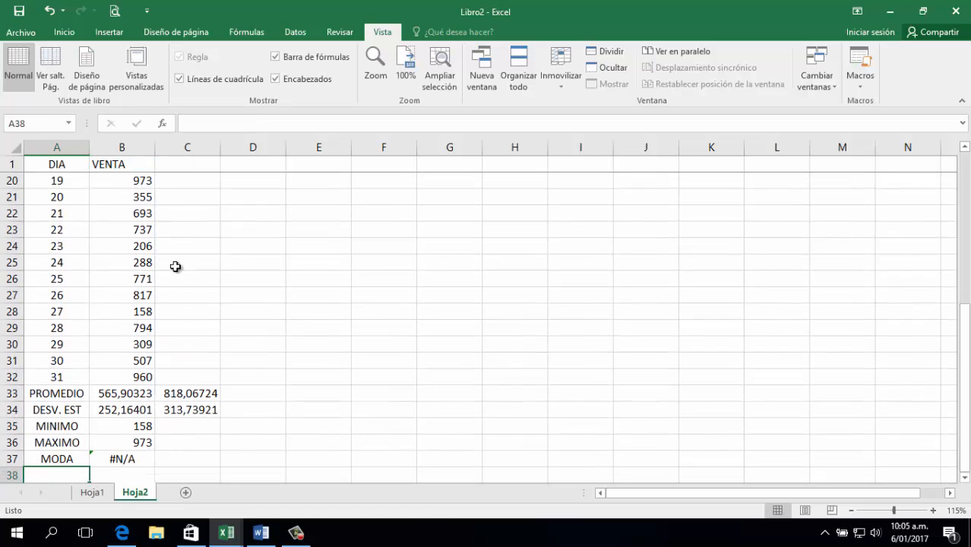
{"action": "key", "text": "Up"}
{"action": "key", "text": "Right"}
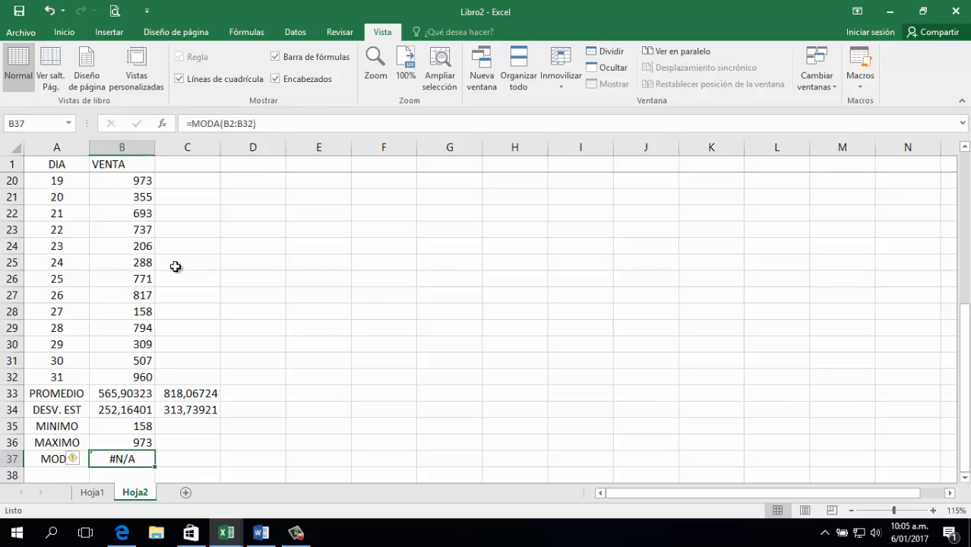
Copy the 761 sale from B3 into B4 so the mode returns 761.
{"action": "key", "text": "ctrl+Up"}
{"action": "key", "text": "Down"}
{"action": "key", "text": "Down"}
{"action": "key", "text": "Down"}
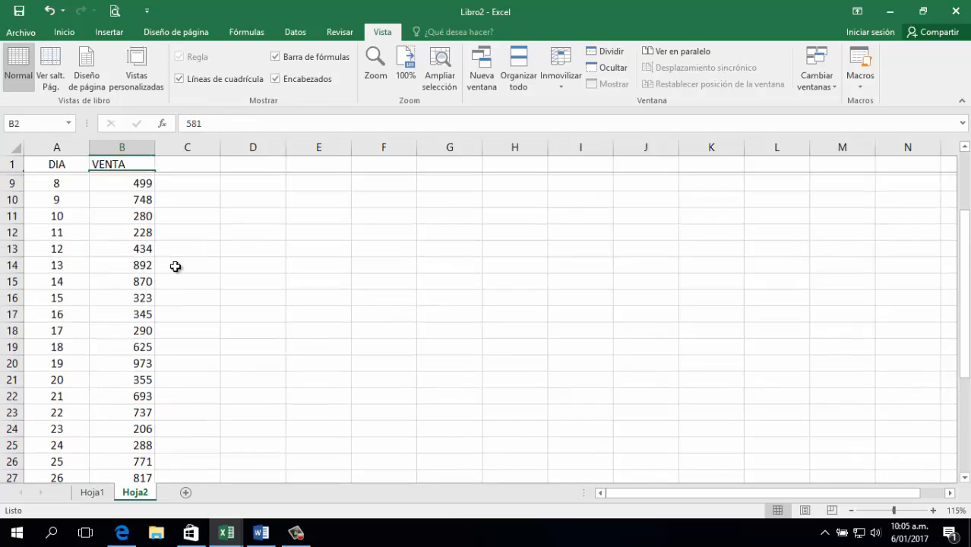
{"action": "key", "text": "Up"}
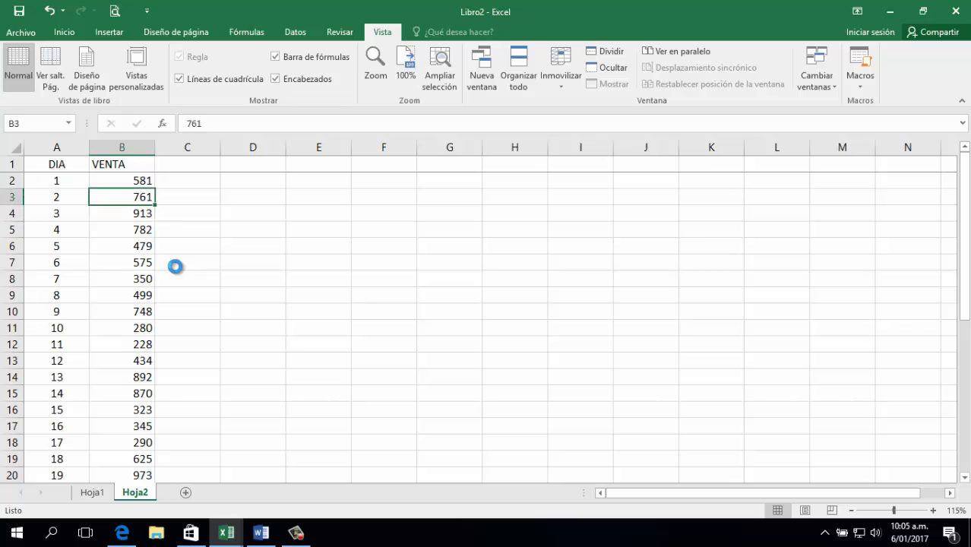
{"action": "key", "text": "ctrl+c"}
{"action": "key", "text": "Down"}
{"action": "key", "text": "Return"}
{"action": "key", "text": "ctrl+Down"}
{"action": "key", "text": "Down"}
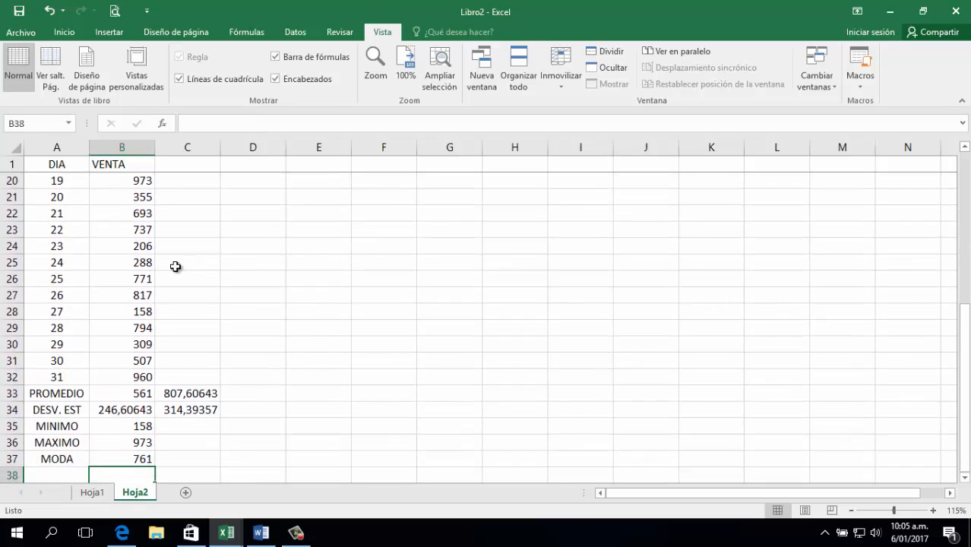
{"action": "key", "text": "Left"}
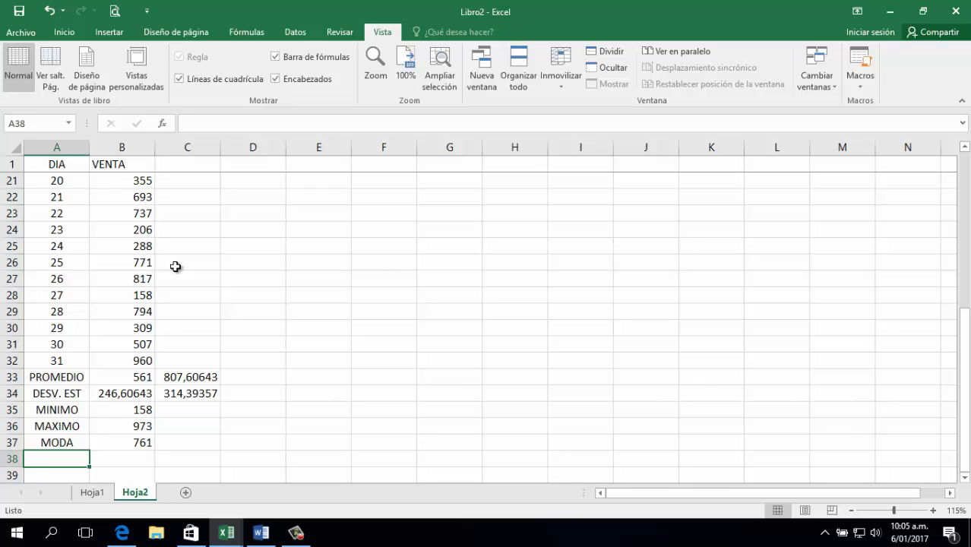
Label A38 'MEDIAN' and enter =MEDIANA(B2:B32) in B38, returning 575.
{"action": "type", "text": "MEDIAN"}
{"action": "key", "text": "Tab"}
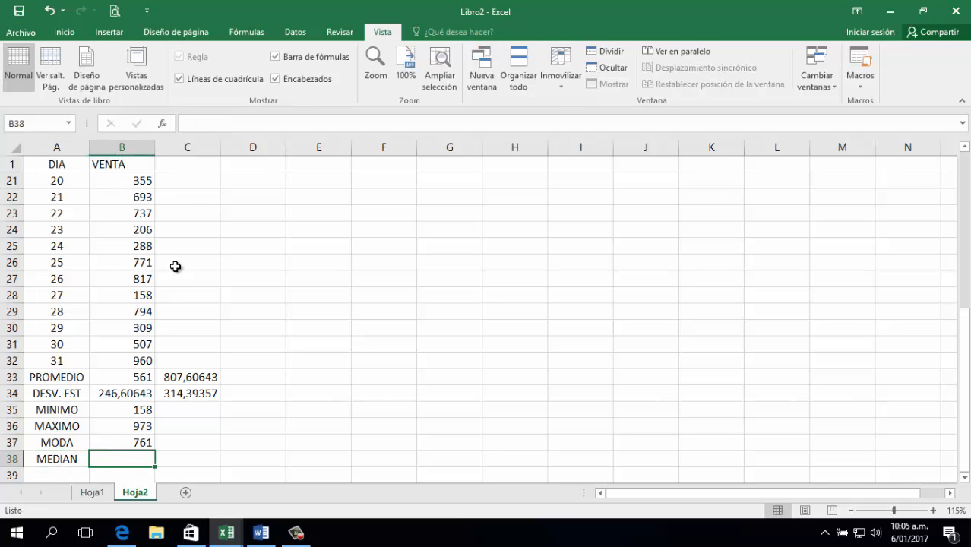
{"action": "type", "text": "MEDI"}
{"action": "key", "text": "BackSpace"}
{"action": "key", "text": "BackSpace"}
{"action": "key", "text": "BackSpace"}
{"action": "key", "text": "BackSpace"}
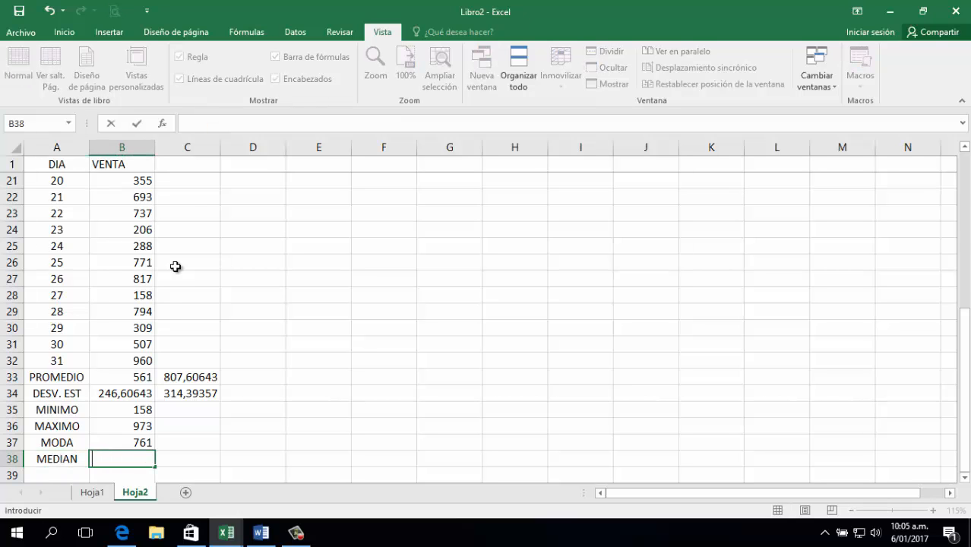
{"action": "type", "text": "=MEDIANA("}
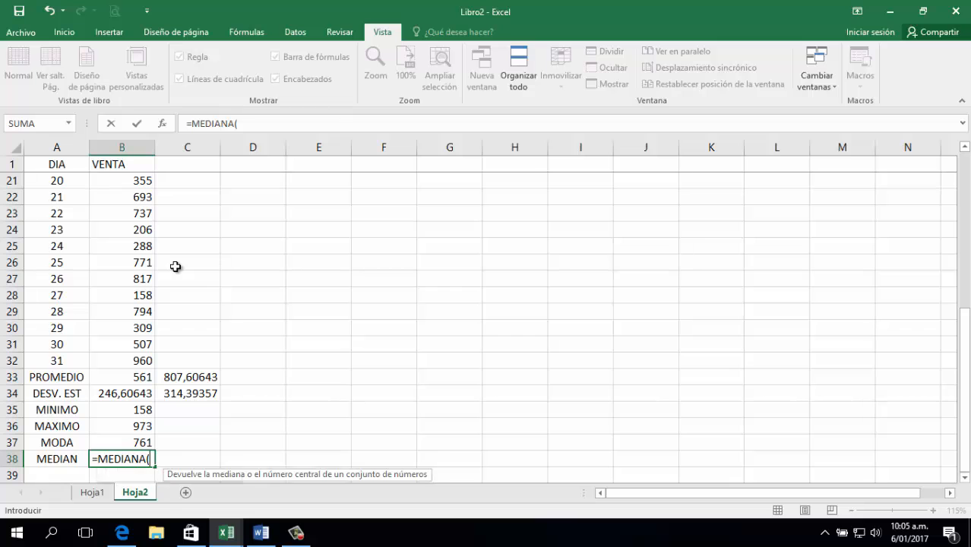
{"action": "key", "text": "Up"}
{"action": "key", "text": "Up"}
{"action": "key", "text": "Up"}
{"action": "key", "text": "Up"}
{"action": "key", "text": "Up"}
{"action": "key", "text": "Up"}
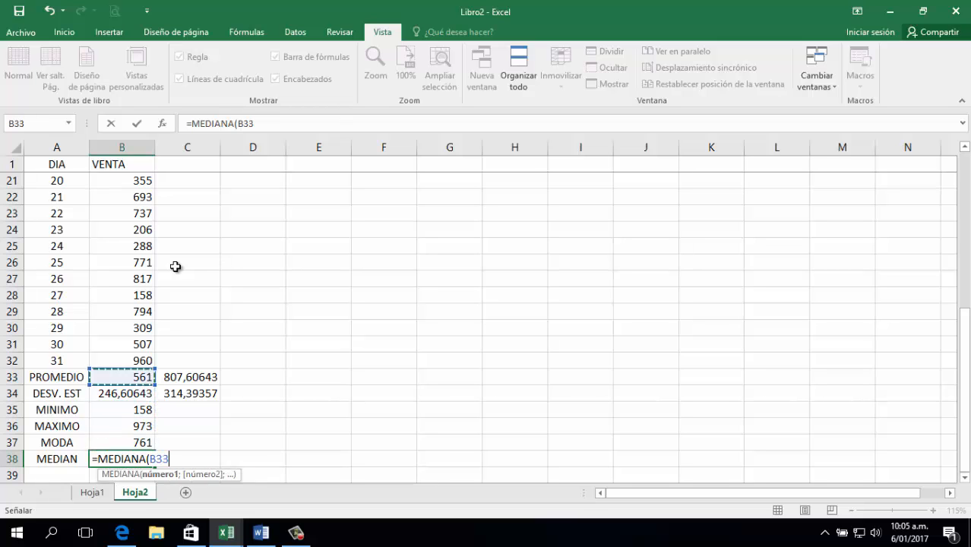
{"action": "key", "text": "shift+Up"}
{"action": "key", "text": "shift+Up"}
{"action": "key", "text": "shift+Up"}
{"action": "key", "text": "shift+Up"}
{"action": "key", "text": "shift+Up"}
{"action": "key", "text": "shift+Up"}
{"action": "key", "text": "shift+Up"}
{"action": "key", "text": "shift+Up"}
{"action": "key", "text": "shift+Up"}
{"action": "key", "text": "shift+Up"}
{"action": "key", "text": "shift+Up"}
{"action": "key", "text": "shift+Up"}
{"action": "key", "text": "shift+Up"}
{"action": "key", "text": "shift+Up"}
{"action": "key", "text": "shift+Up"}
{"action": "key", "text": "shift+Up"}
{"action": "key", "text": "shift+Up"}
{"action": "key", "text": "shift+Up"}
{"action": "key", "text": "shift+Up"}
{"action": "key", "text": "shift+Up"}
{"action": "key", "text": "Return"}
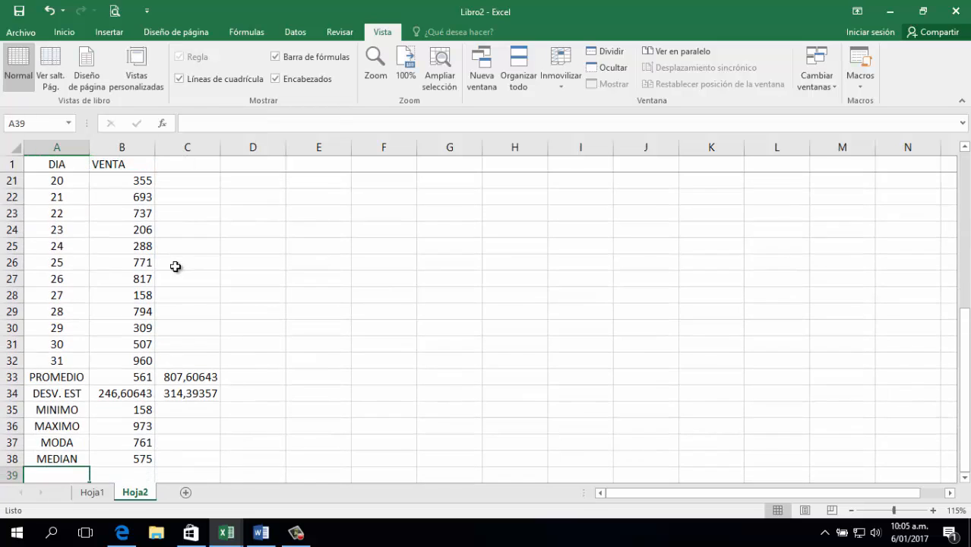
{"action": "key", "text": "Up"}
{"action": "key", "text": "Right"}
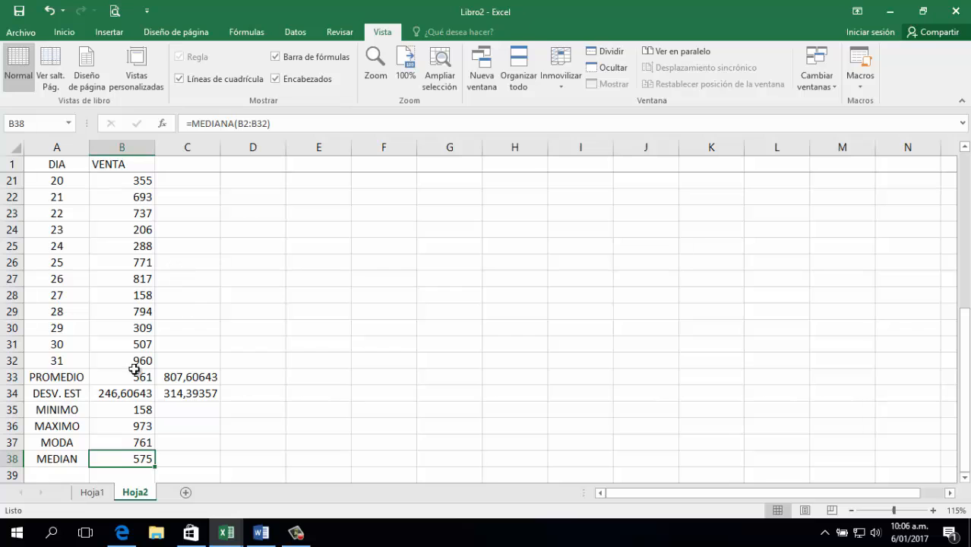
Check Hoja1 and Hoja2, then insert a new blank sheet Hoja3.
{"action": "left_click", "coordinate": [91, 493]}
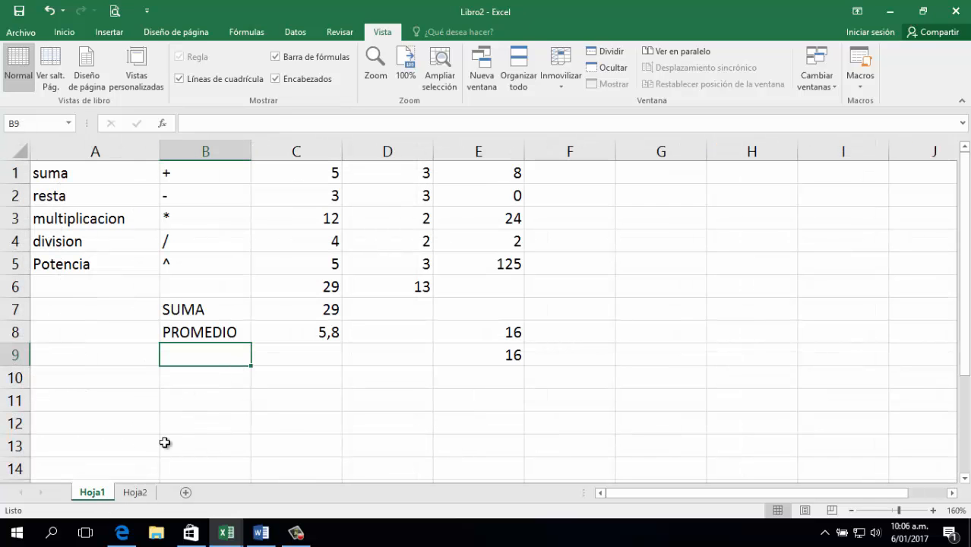
{"action": "left_click", "coordinate": [135, 493]}
{"action": "left_click", "coordinate": [221, 492]}
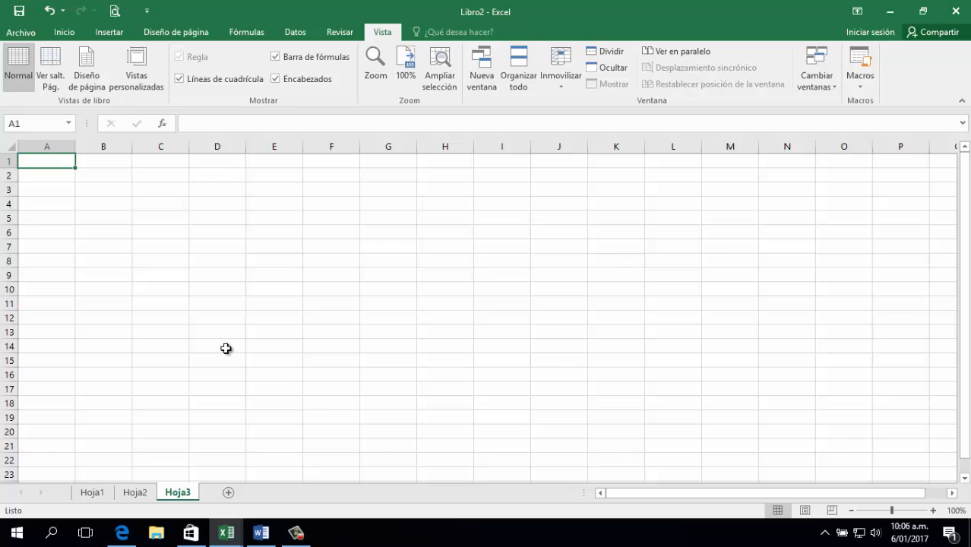
{"action": "key", "text": "Down"}
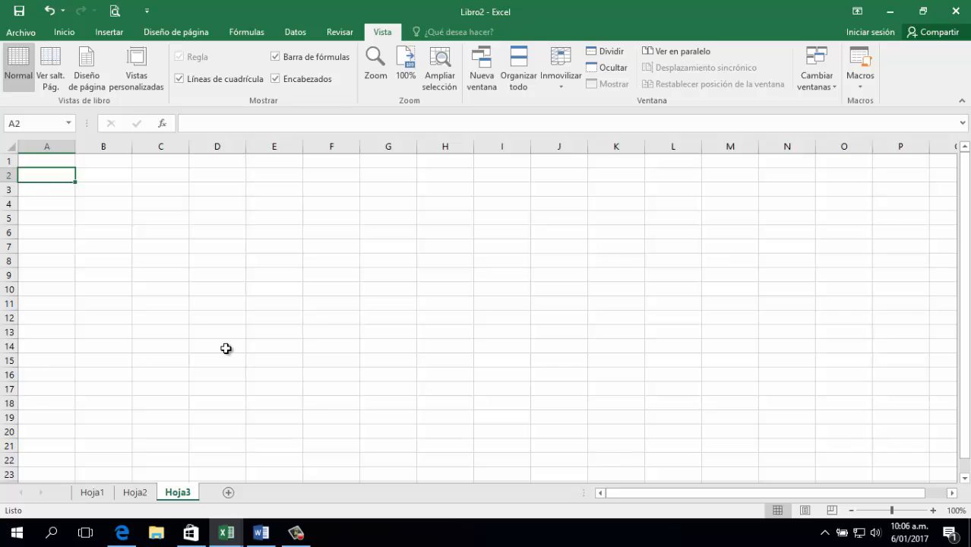
Type VEREDA1 in B1 and fill the header series across row 1.
{"action": "key", "text": "Right"}
{"action": "key", "text": "Up"}
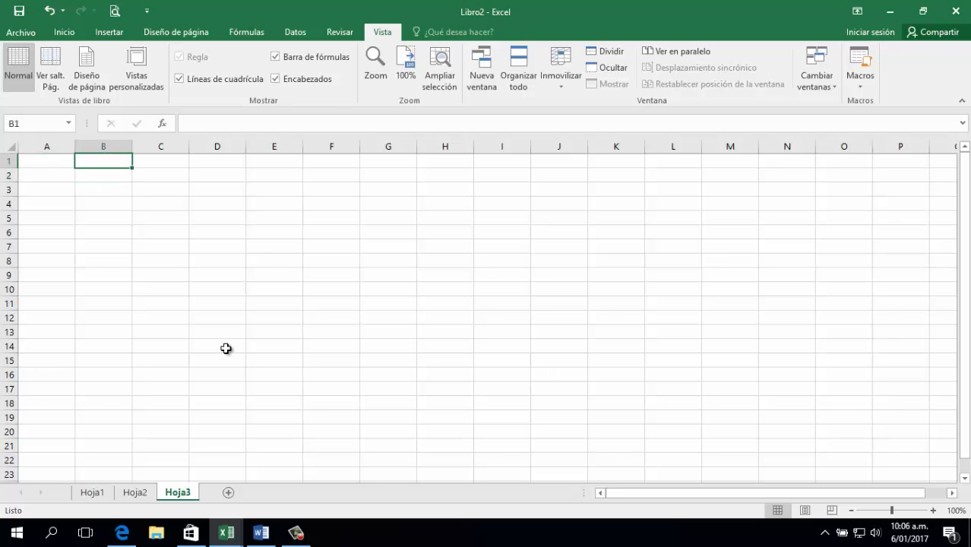
{"action": "type", "text": "VEREDA1"}
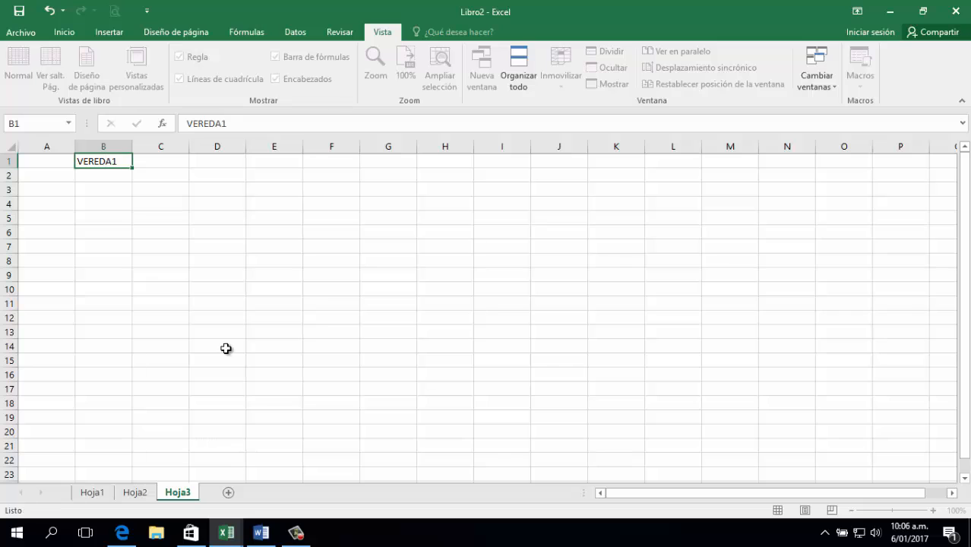
{"action": "key", "text": "Tab"}
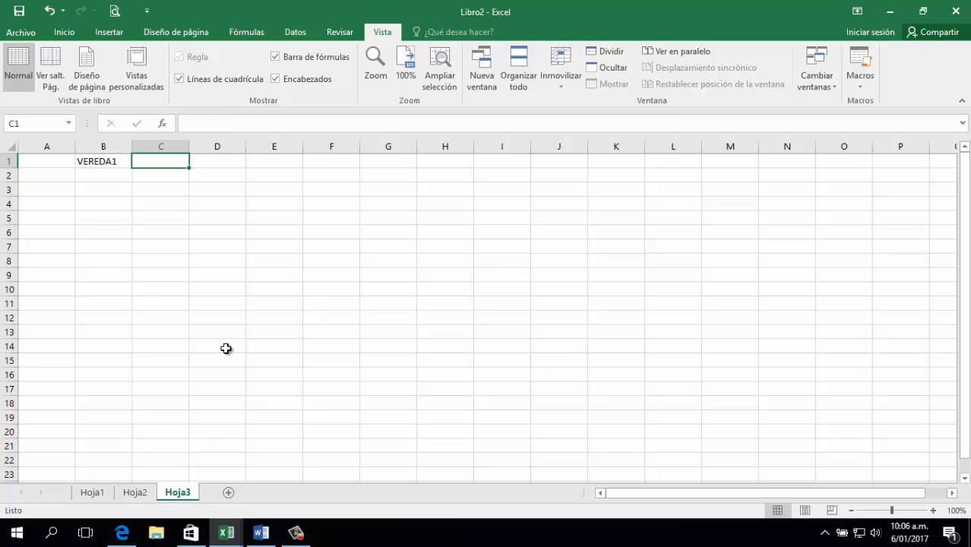
{"action": "key", "text": "Left"}
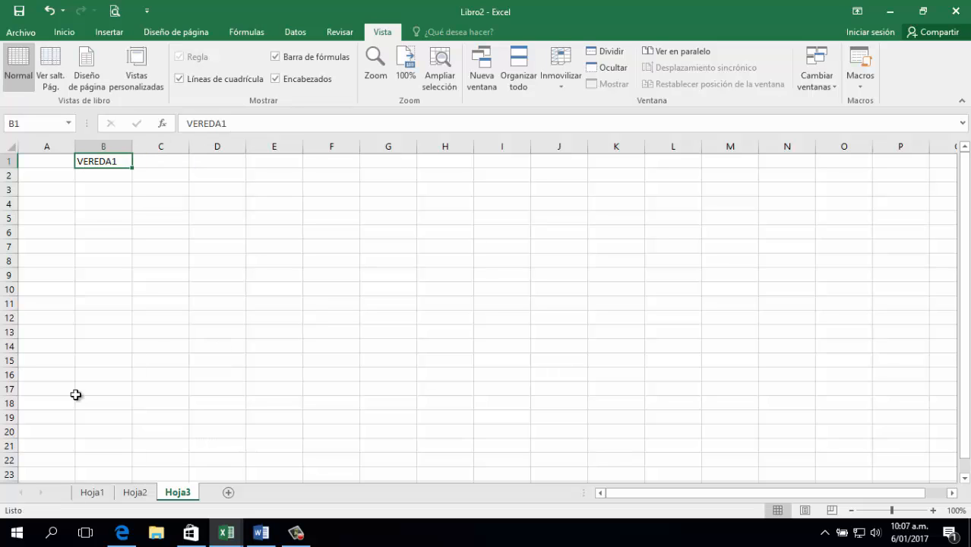
{"action": "left_click_drag", "start_coordinate": [129, 173], "coordinate": [483, 182]}
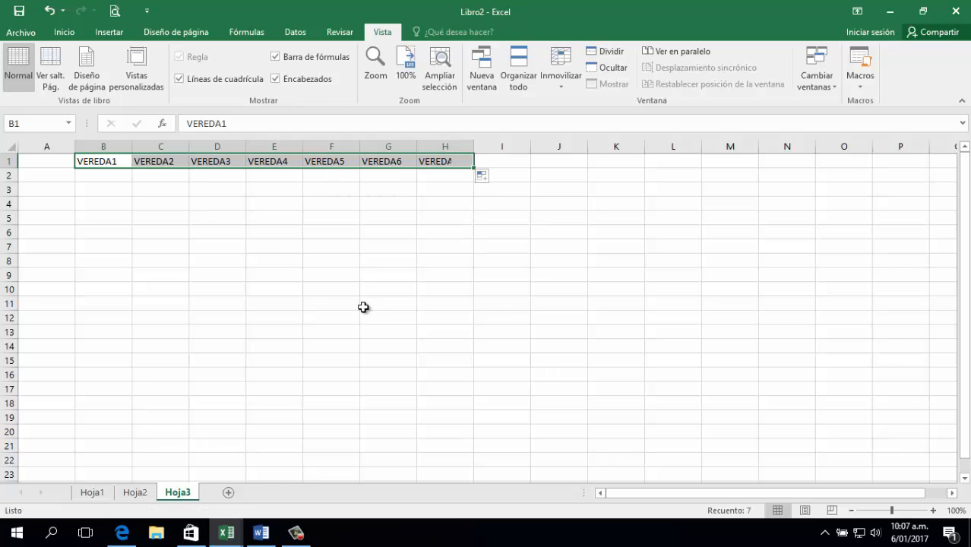
{"action": "left_click", "coordinate": [364, 307]}
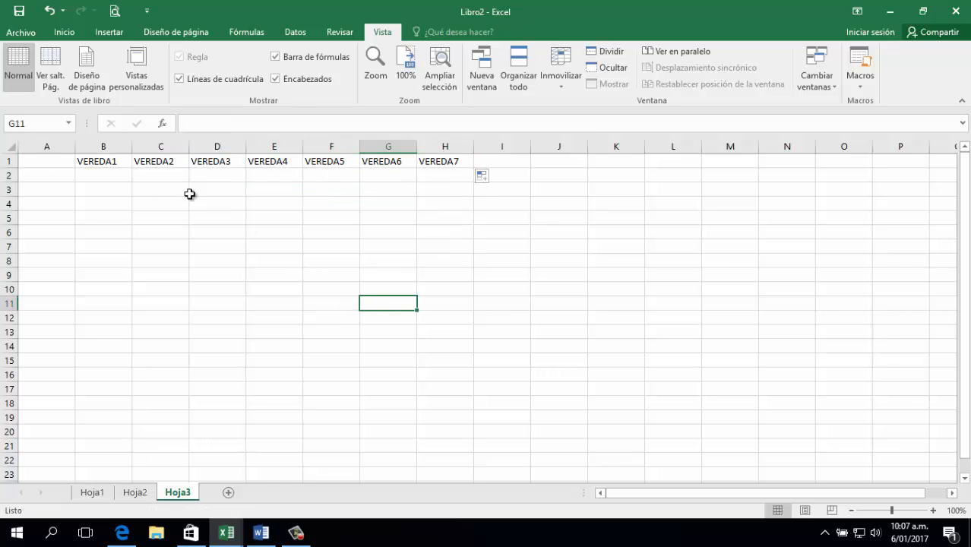
Delete the extra VEREDA6 and VEREDA7 headers in columns G:H and widen column A.
{"action": "left_click", "coordinate": [111, 171]}
{"action": "left_click_drag", "start_coordinate": [384, 148], "coordinate": [449, 148]}
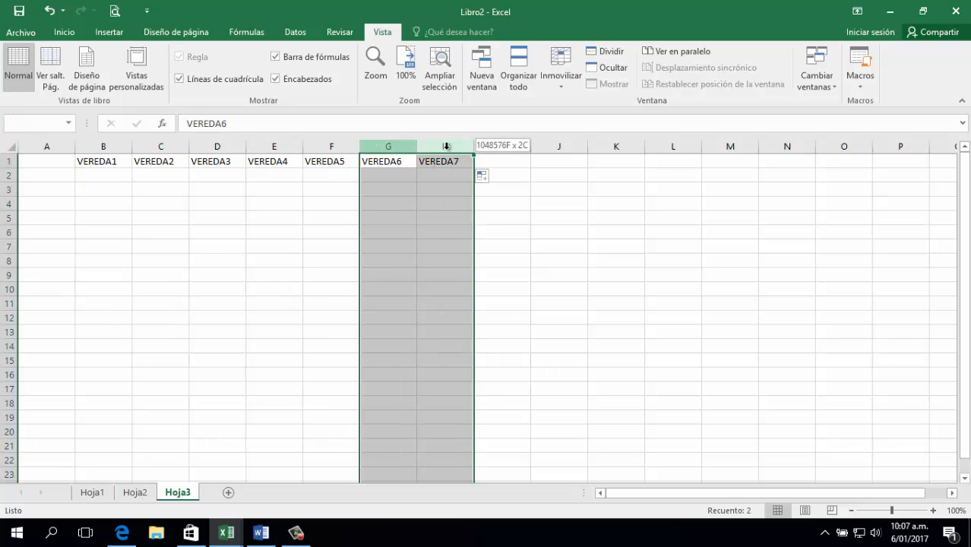
{"action": "key", "text": "Delete"}
{"action": "key", "text": "Left"}
{"action": "key", "text": "Left"}
{"action": "key", "text": "Left"}
{"action": "key", "text": "Left"}
{"action": "key", "text": "Left"}
{"action": "key", "text": "Left"}
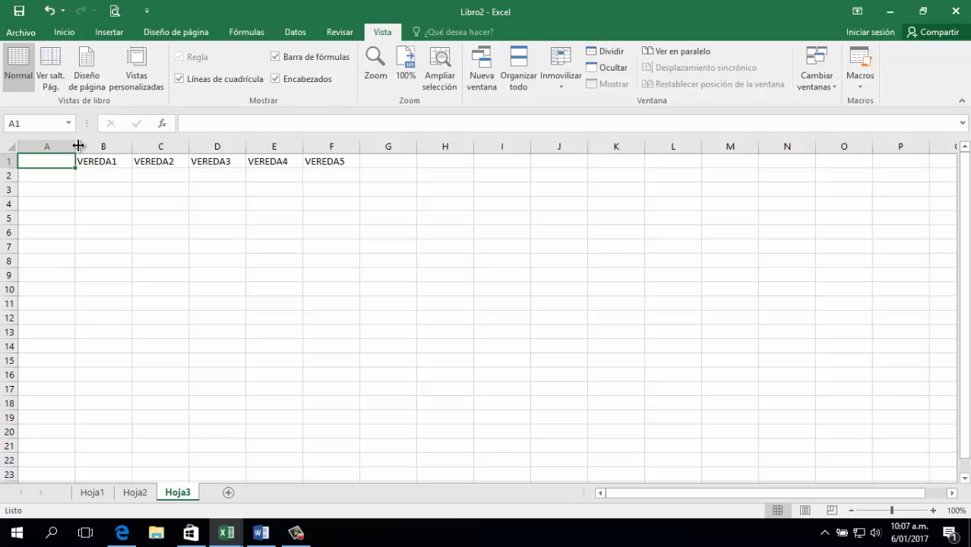
{"action": "left_click_drag", "start_coordinate": [75, 146], "coordinate": [118, 146]}
List the products PANELA, ARROZ, ACEITE, CAFÉ and ATUM in A2:A6.
{"action": "left_click", "coordinate": [82, 176]}
{"action": "type", "text": "PANELA"}
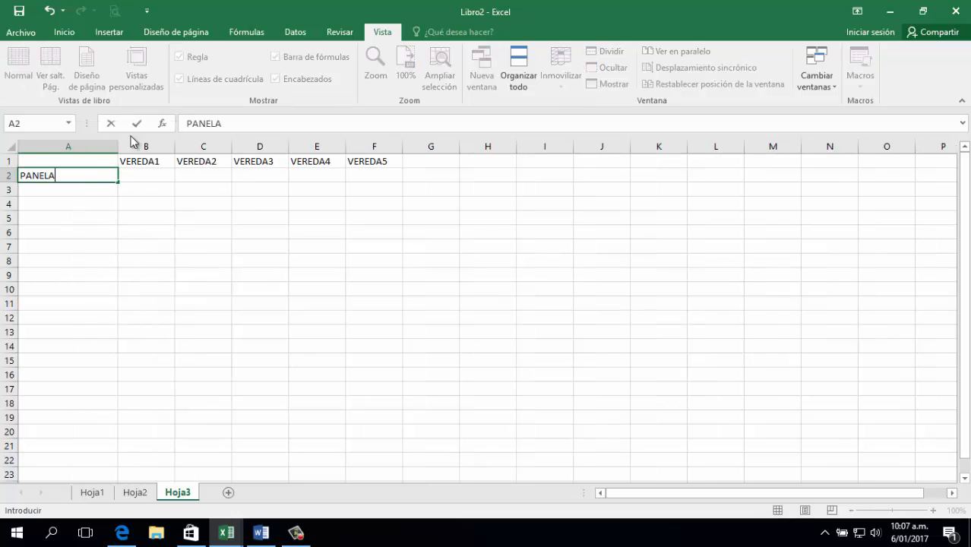
{"action": "key", "text": "Return"}
{"action": "type", "text": "ARROZ"}
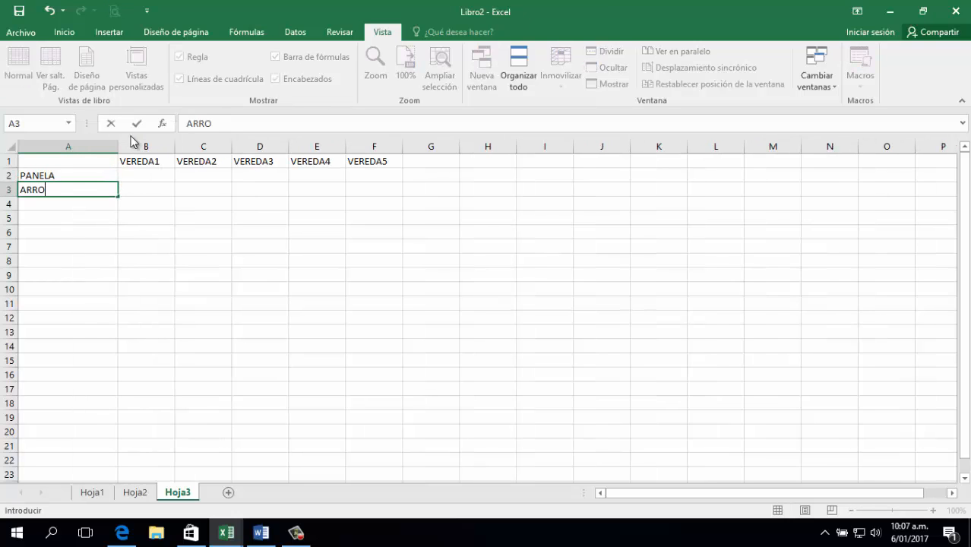
{"action": "key", "text": "Return"}
{"action": "type", "text": "ACEITE"}
{"action": "key", "text": "Return"}
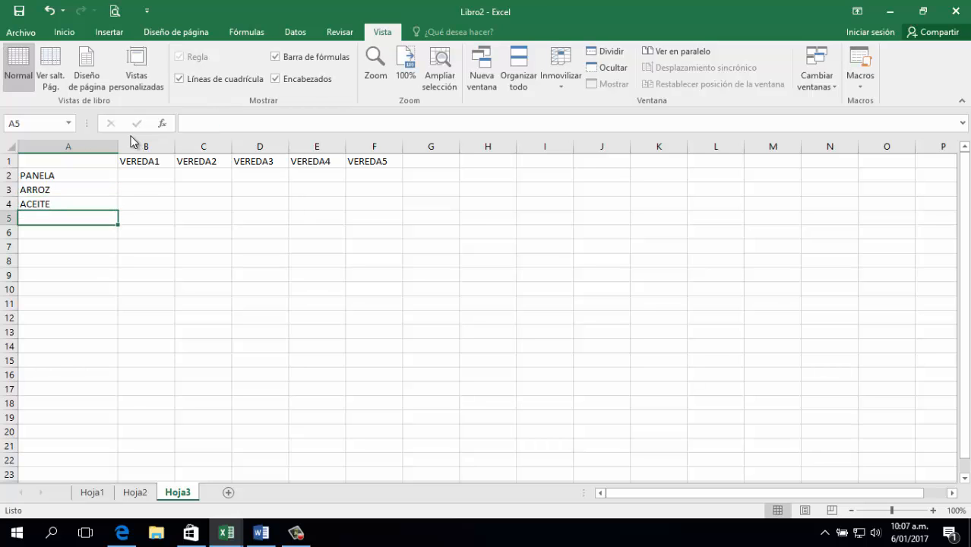
{"action": "type", "text": "CAFÉ"}
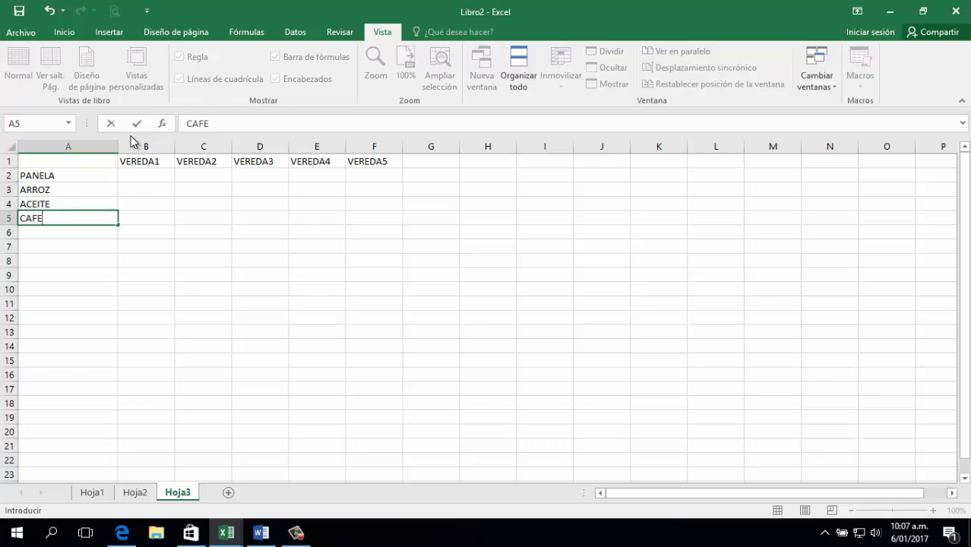
{"action": "key", "text": "Return"}
{"action": "type", "text": "ATUM"}
{"action": "key", "text": "Tab"}
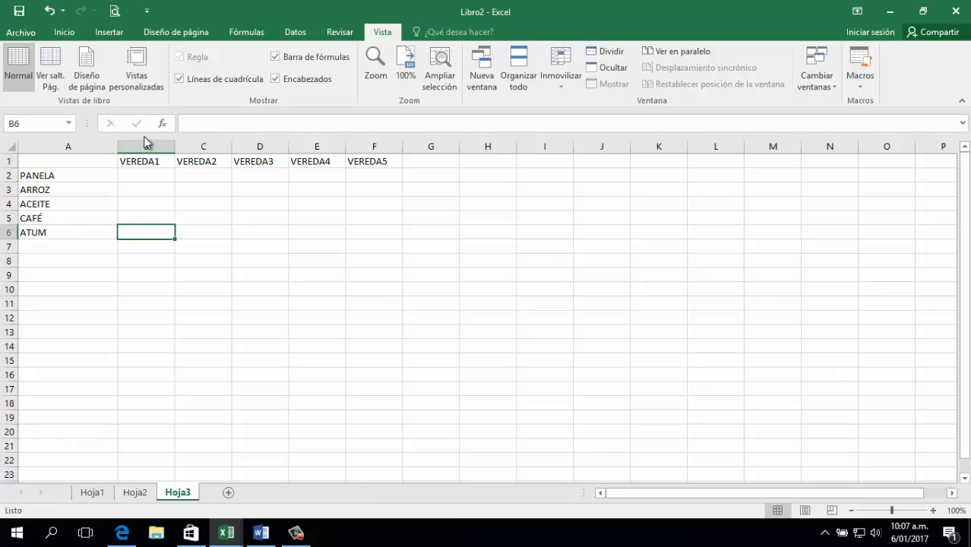
Insert a blank column B before the VEREDA1 column.
{"action": "left_click", "coordinate": [144, 137]}
{"action": "key", "text": "ctrl+plus"}
{"action": "key", "text": "Left"}
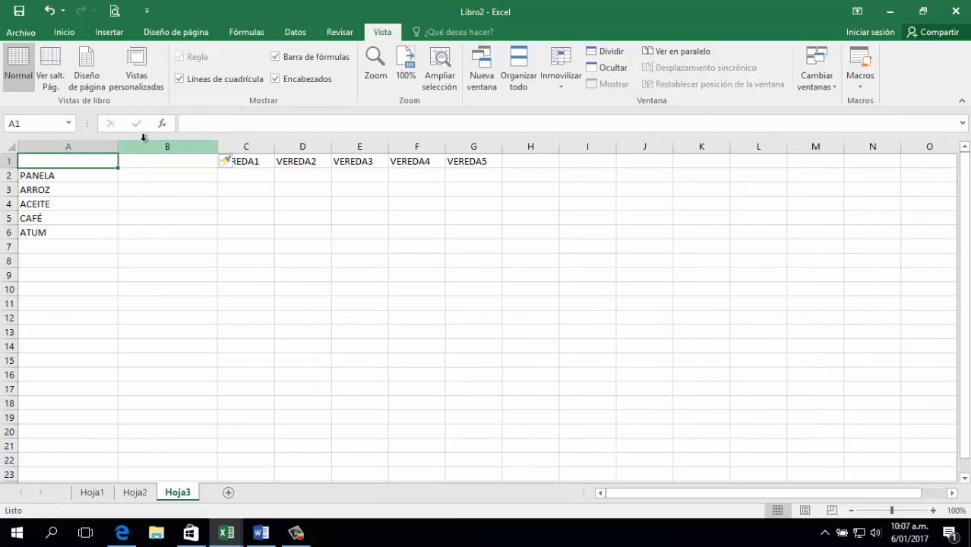
{"action": "key", "text": "Right"}
{"action": "key", "text": "Down"}
Enter the quantities 1235, 12567, 1234, 12345 and 2345 in B2:B6.
{"action": "type", "text": "123"}
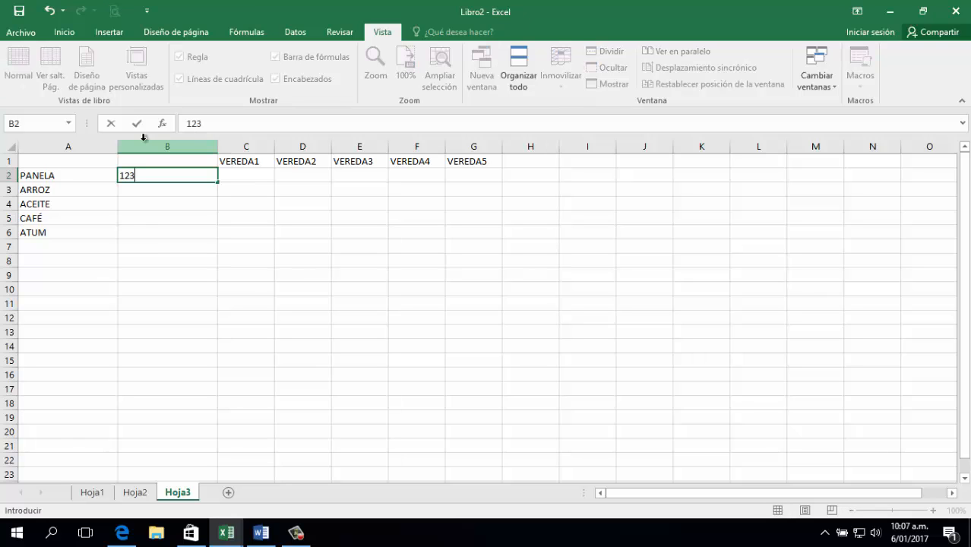
{"action": "type", "text": "5"}
{"action": "key", "text": "Return"}
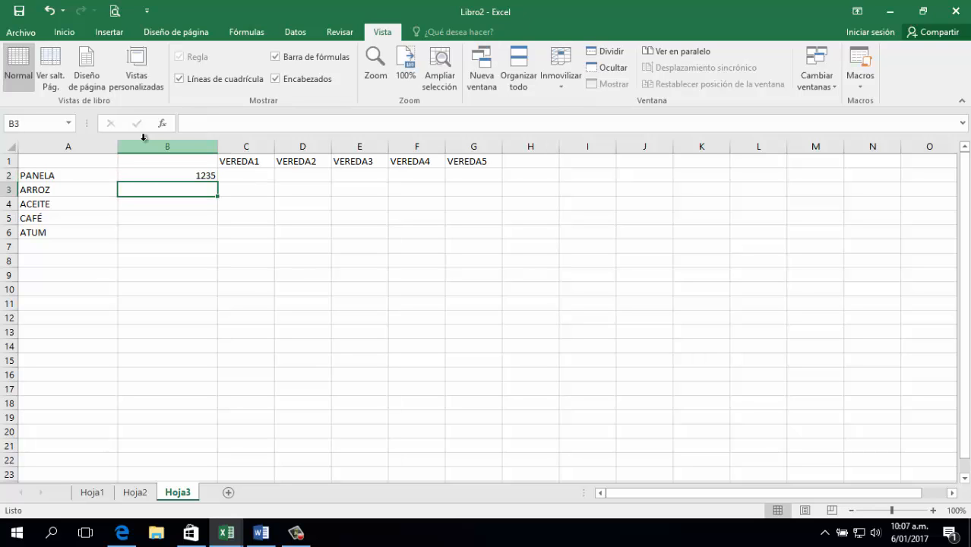
{"action": "type", "text": "1256"}
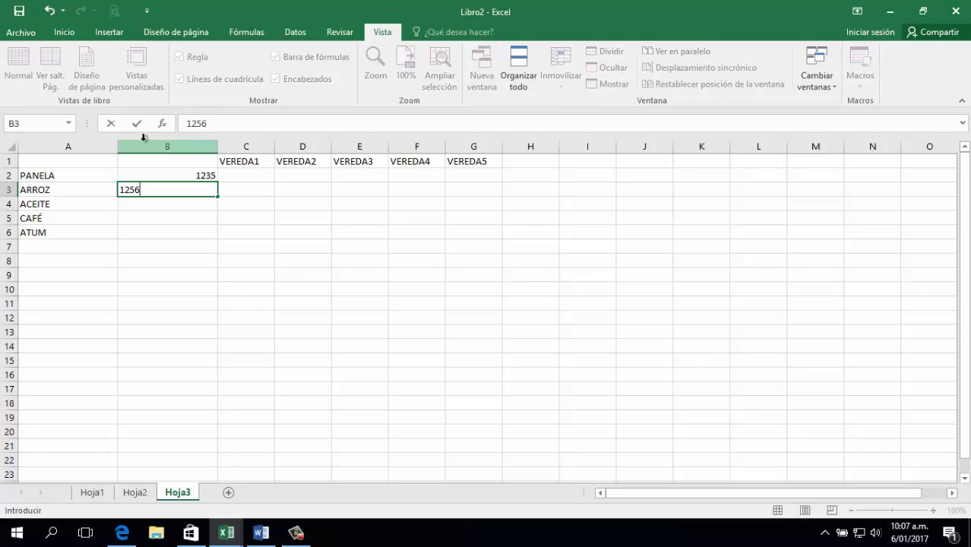
{"action": "type", "text": "7"}
{"action": "key", "text": "Return"}
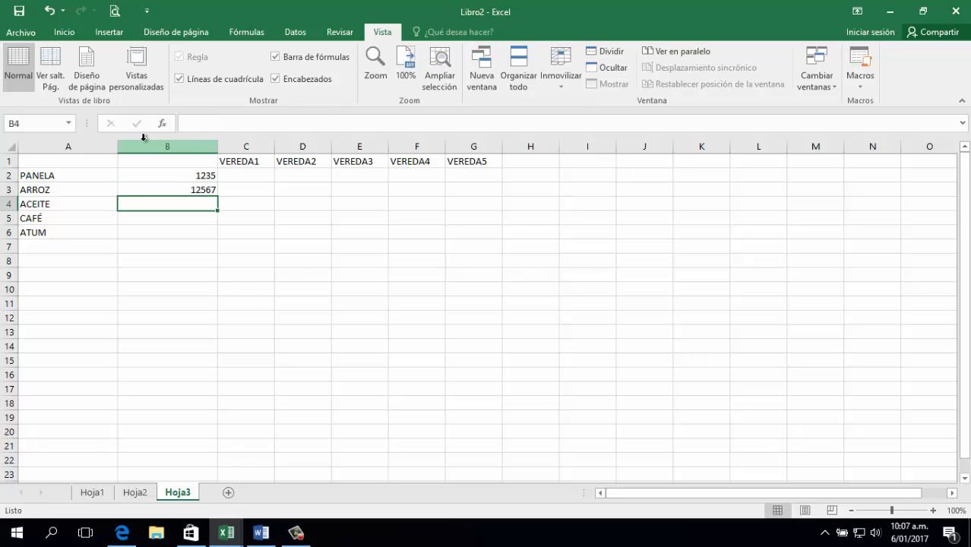
{"action": "type", "text": "1234"}
{"action": "key", "text": "Return"}
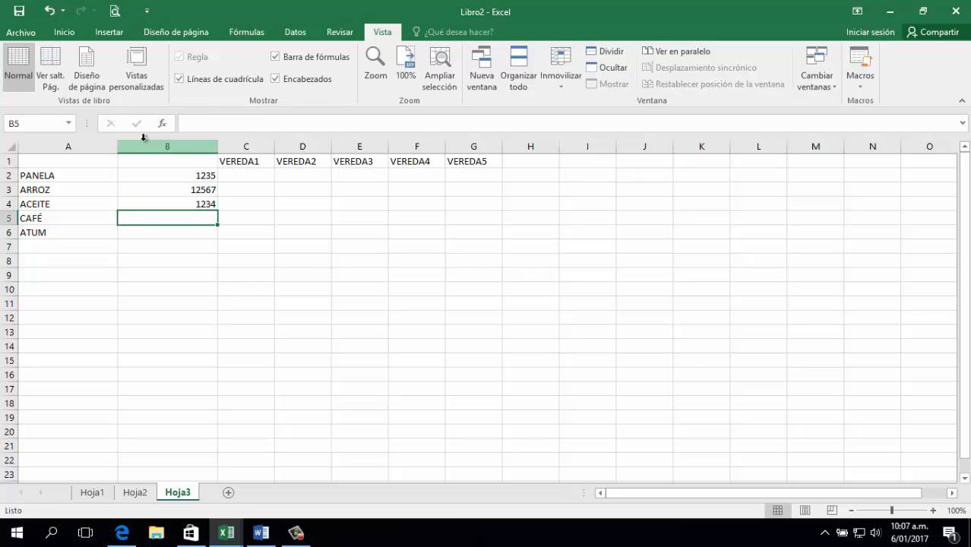
{"action": "type", "text": "12345"}
{"action": "key", "text": "Return"}
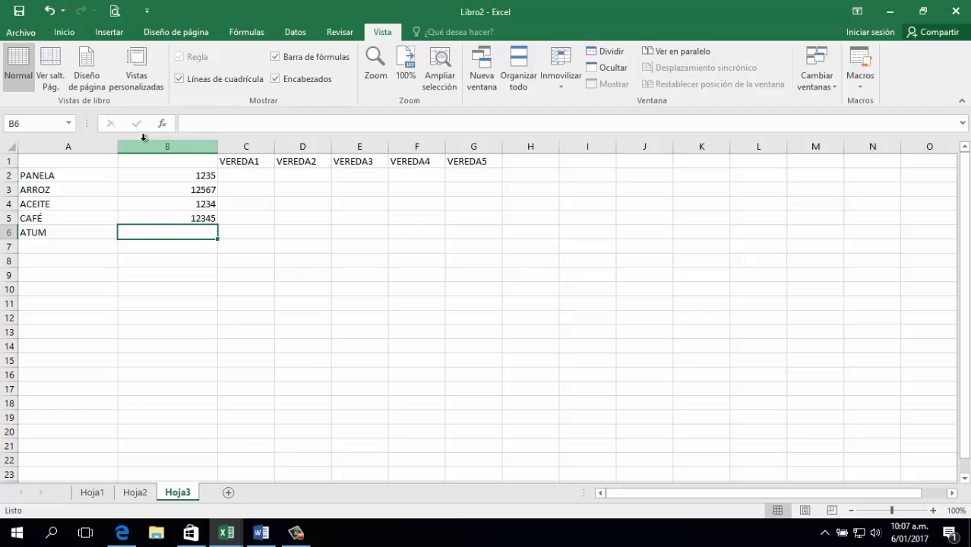
{"action": "type", "text": "2345"}
{"action": "key", "text": "Return"}
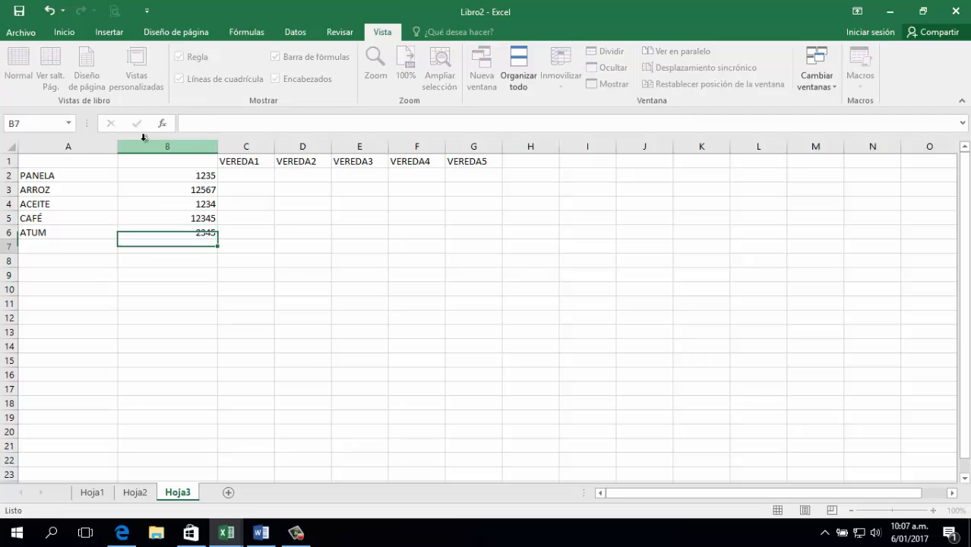
{"action": "key", "text": "Up"}
{"action": "key", "text": "Up"}
{"action": "key", "text": "Up"}
{"action": "key", "text": "Up"}
{"action": "key", "text": "Up"}
{"action": "key", "text": "Up"}
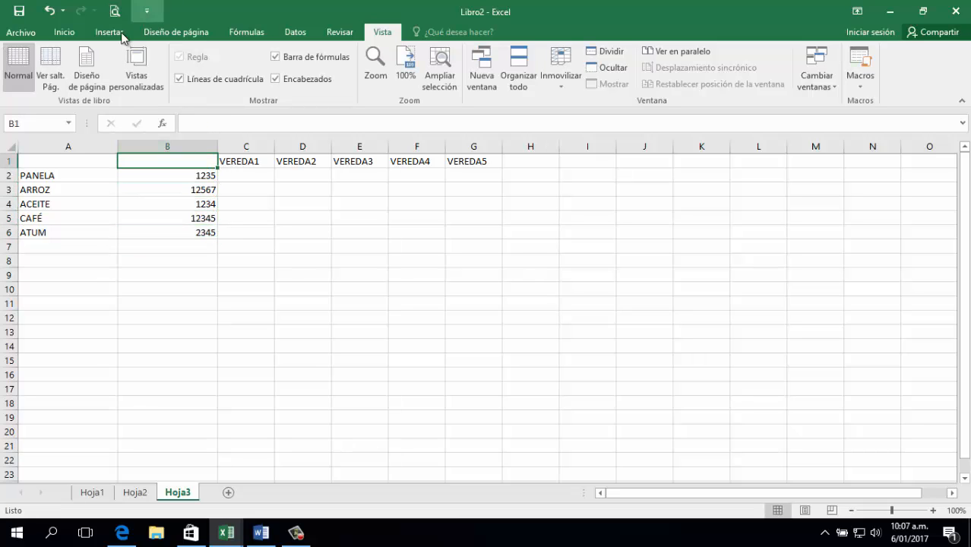
Narrow columns A and B to fit the product names and quantities.
{"action": "scroll", "coordinate": [235, 241], "scroll_direction": "up", "scroll_amount": 4}
{"action": "key", "text": "Left"}
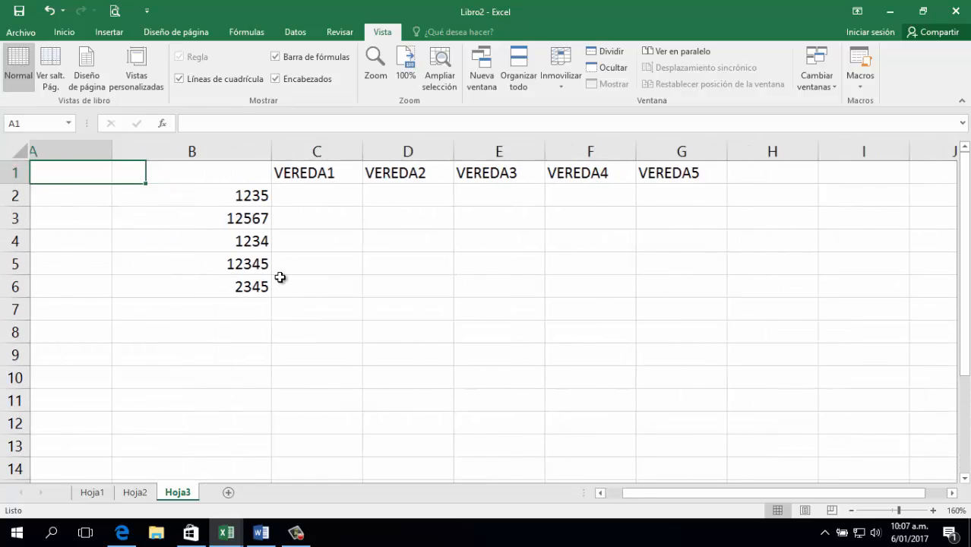
{"action": "left_click_drag", "start_coordinate": [189, 151], "coordinate": [133, 152]}
{"action": "left_click_drag", "start_coordinate": [290, 152], "coordinate": [231, 152]}
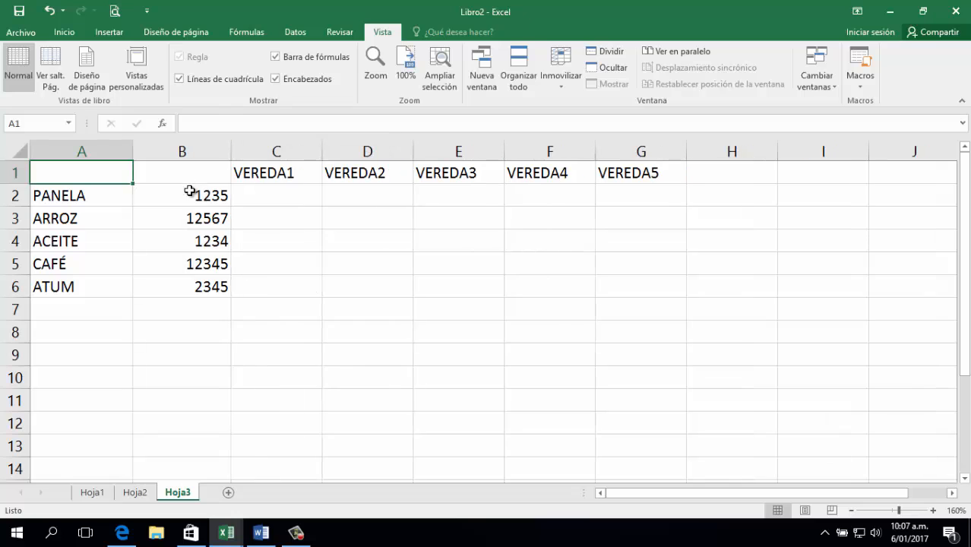
Insert a blank row 2 above PANELA.
{"action": "left_click", "coordinate": [10, 197]}
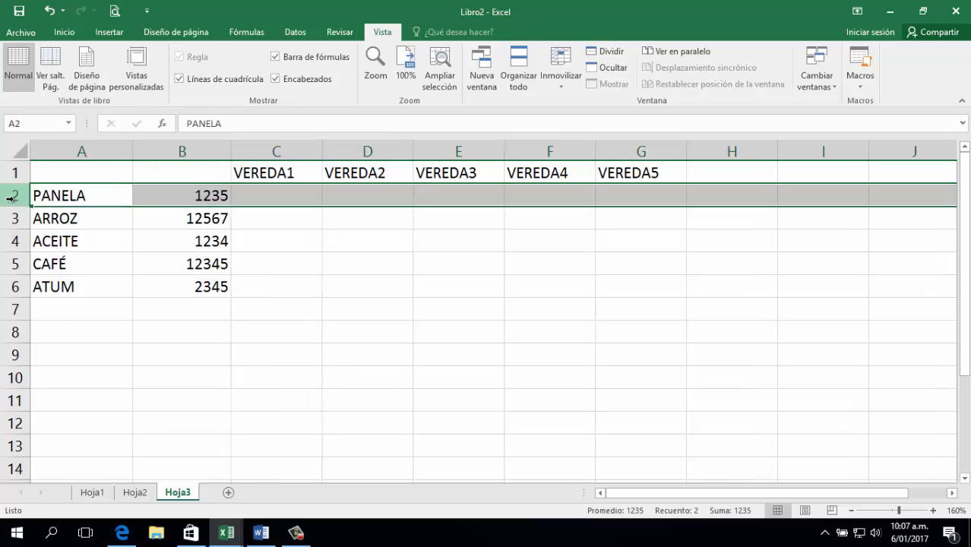
{"action": "right_click", "coordinate": [10, 197]}
{"action": "left_click", "coordinate": [69, 299]}
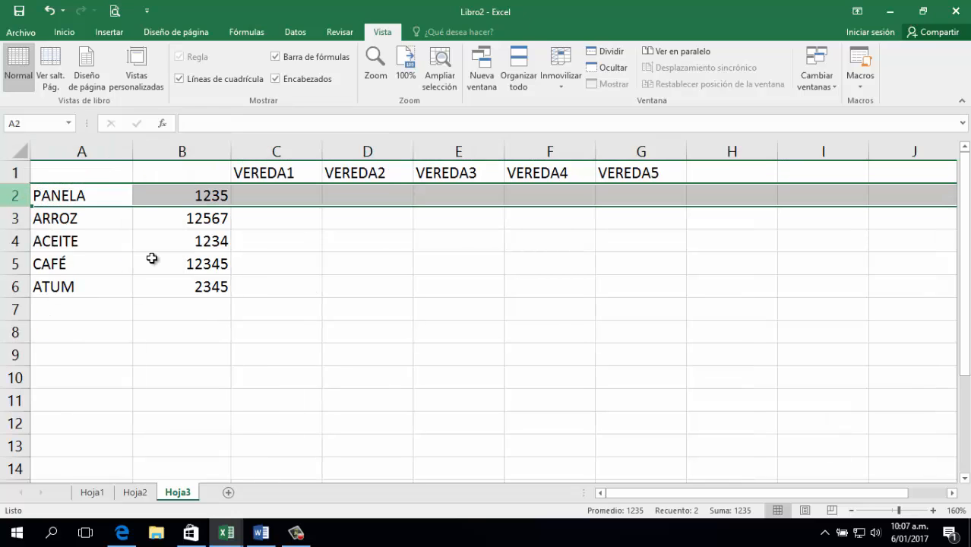
Enter 230, 125, 67, 40 and 145 in C2:G2 under VEREDA1–VEREDA5.
{"action": "left_click", "coordinate": [279, 200]}
{"action": "type", "text": "23"}
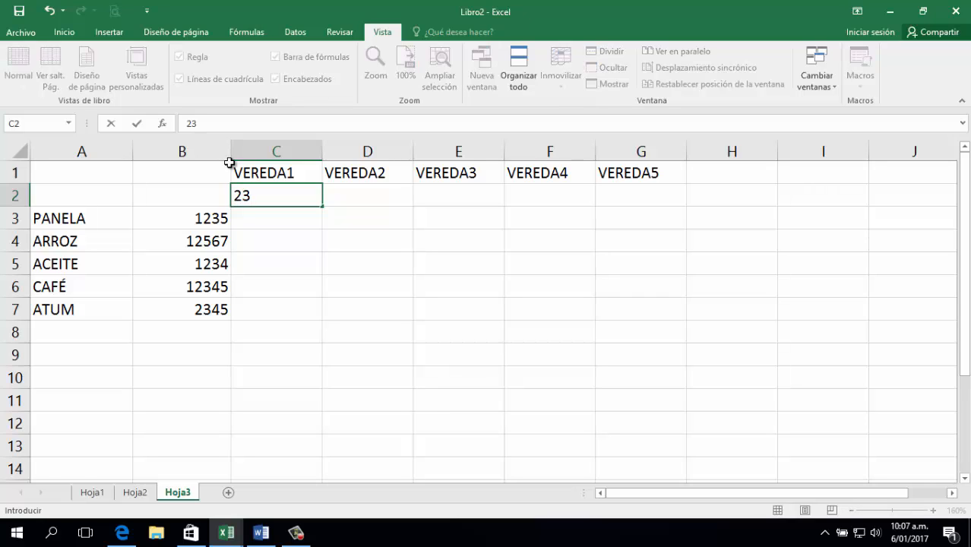
{"action": "type", "text": "0"}
{"action": "key", "text": "Tab"}
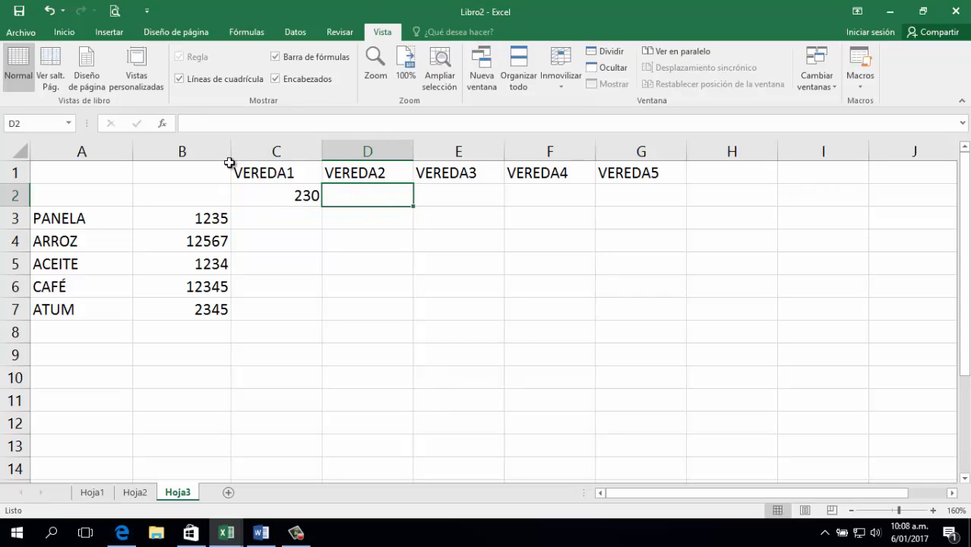
{"action": "type", "text": "125"}
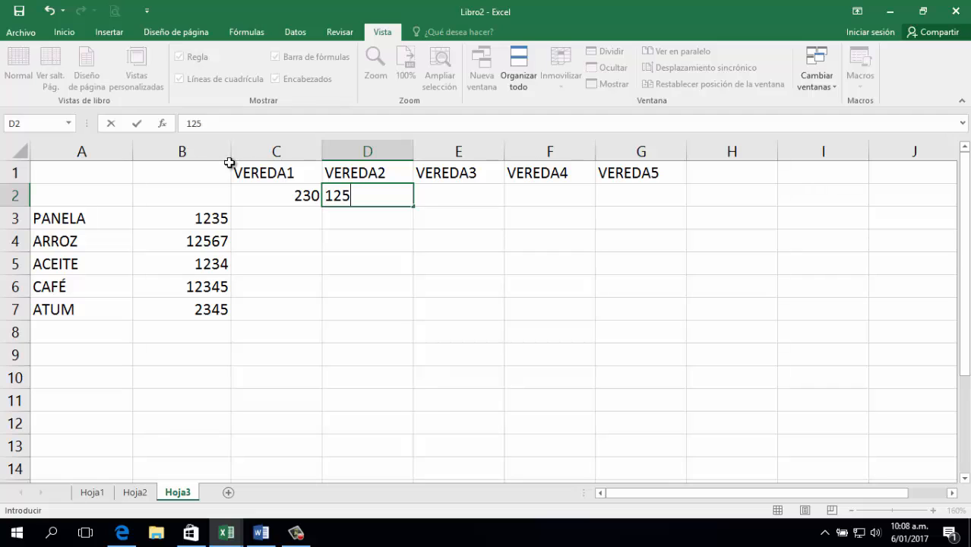
{"action": "key", "text": "Tab"}
{"action": "type", "text": "67"}
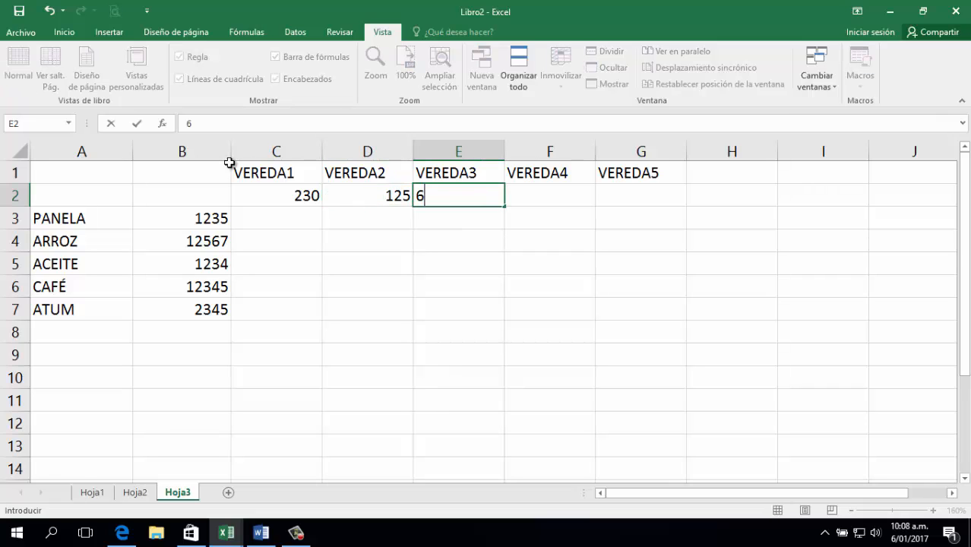
{"action": "key", "text": "Tab"}
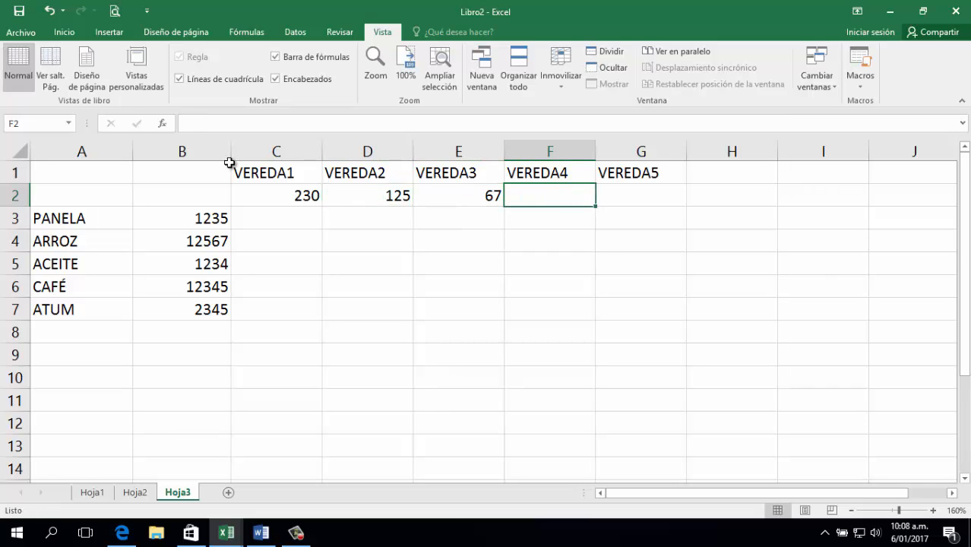
{"action": "type", "text": "40"}
{"action": "key", "text": "Tab"}
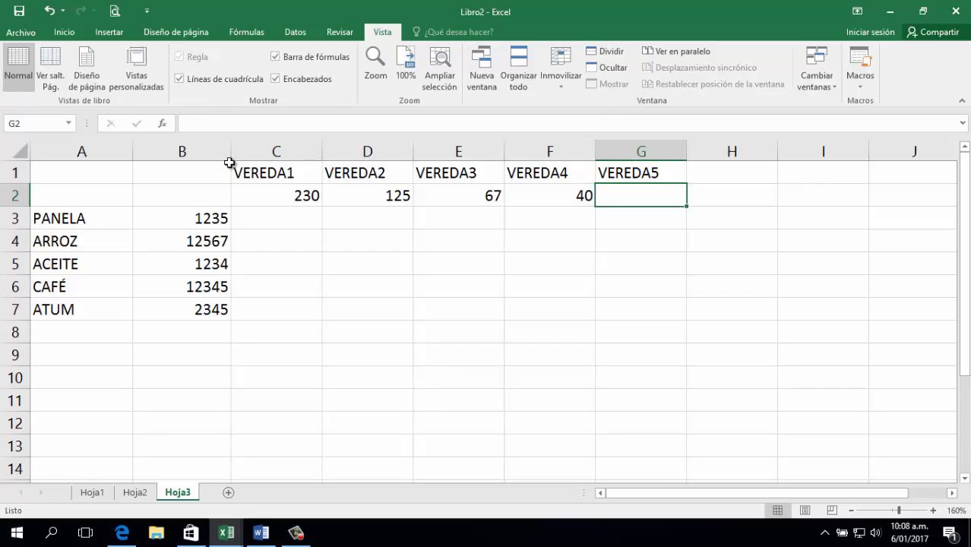
{"action": "type", "text": "145"}
{"action": "key", "text": "Tab"}
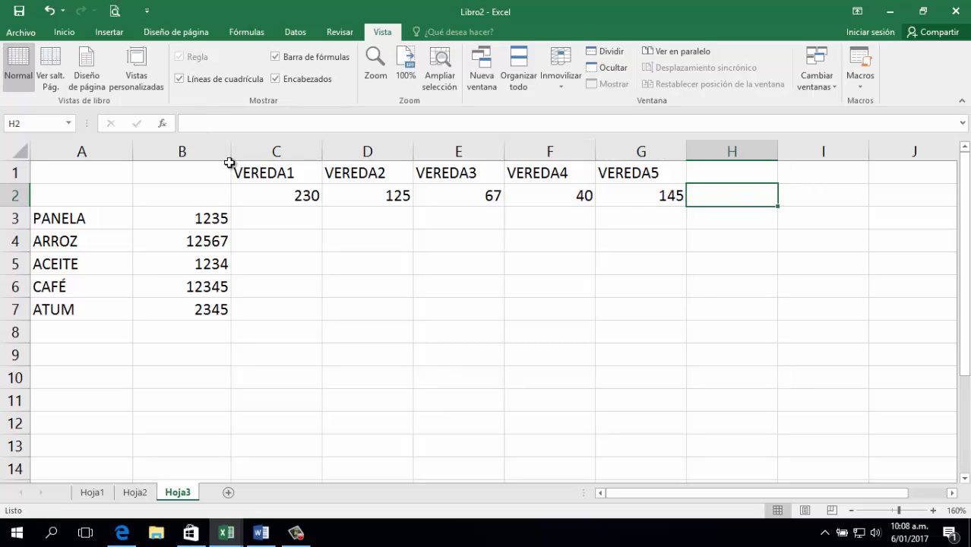
Sum C2:G2 with =SUMA in H2 so it shows 607.
{"action": "type", "text": "=SUMA("}
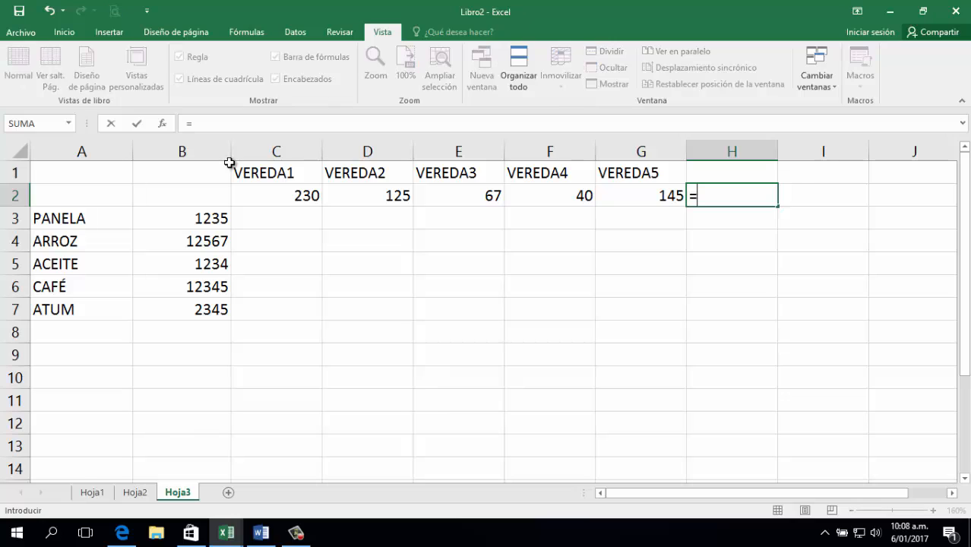
{"action": "key", "text": "Left"}
{"action": "key", "text": "shift+Left"}
{"action": "key", "text": "shift+Left"}
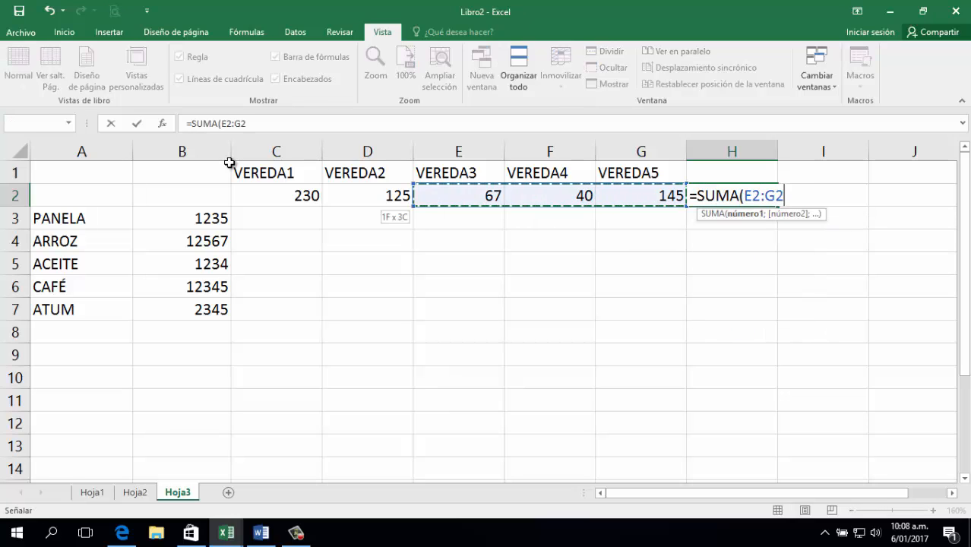
{"action": "key", "text": "shift+Left"}
{"action": "key", "text": "shift+Left"}
{"action": "key", "text": "Return"}
{"action": "key", "text": "Up"}
{"action": "key", "text": "Down"}
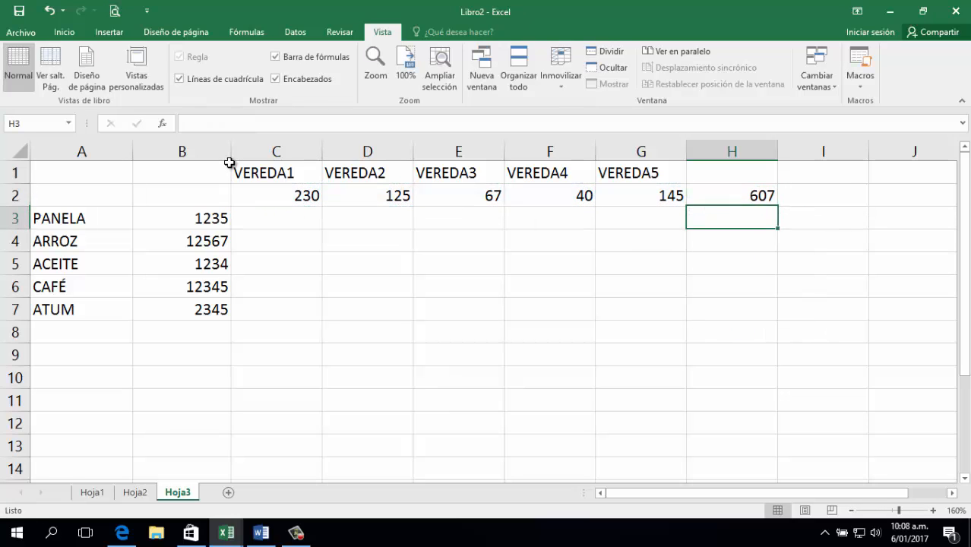
{"action": "key", "text": "ctrl+Left"}
{"action": "key", "text": "Down"}
{"action": "key", "text": "Down"}
{"action": "key", "text": "Down"}
{"action": "key", "text": "Down"}
{"action": "key", "text": "Down"}
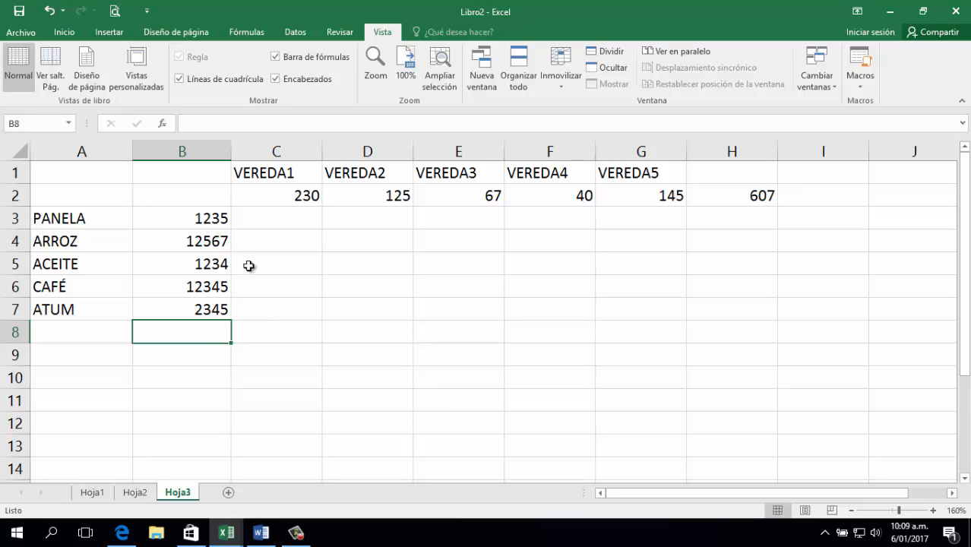
Duplicate the Hoja3 sheet as Hoja3 (2), then return to the original Hoja3.
{"action": "left_click", "coordinate": [14, 219]}
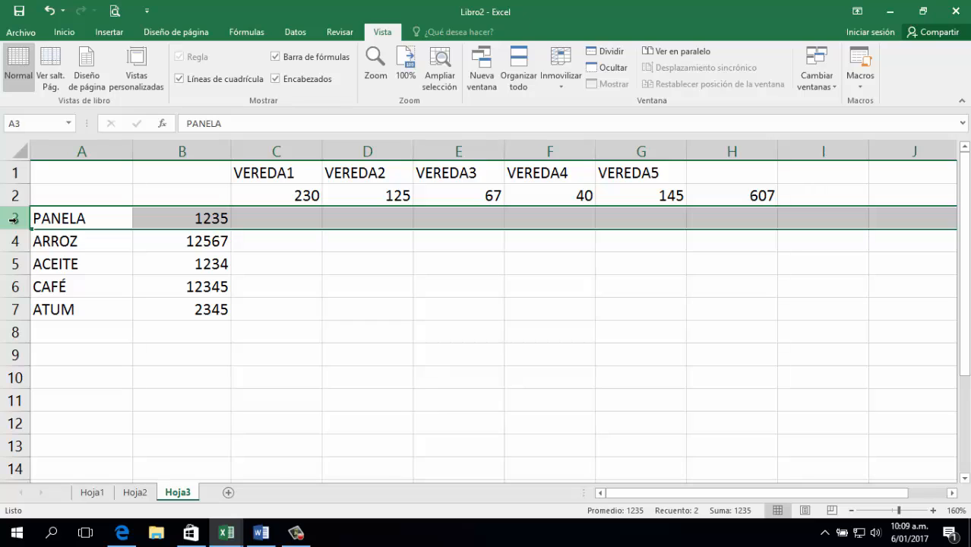
{"action": "right_click", "coordinate": [13, 219]}
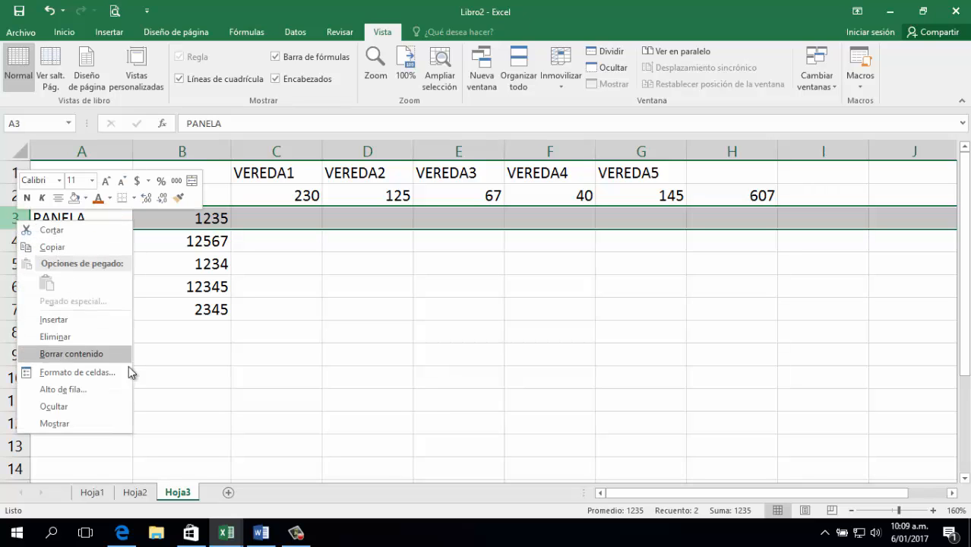
{"action": "mouse_move", "coordinate": [199, 490]}
{"action": "left_mouse_down"}
{"action": "mouse_move", "coordinate": [186, 493]}
{"action": "mouse_move", "coordinate": [208, 494]}
{"action": "left_mouse_up"}
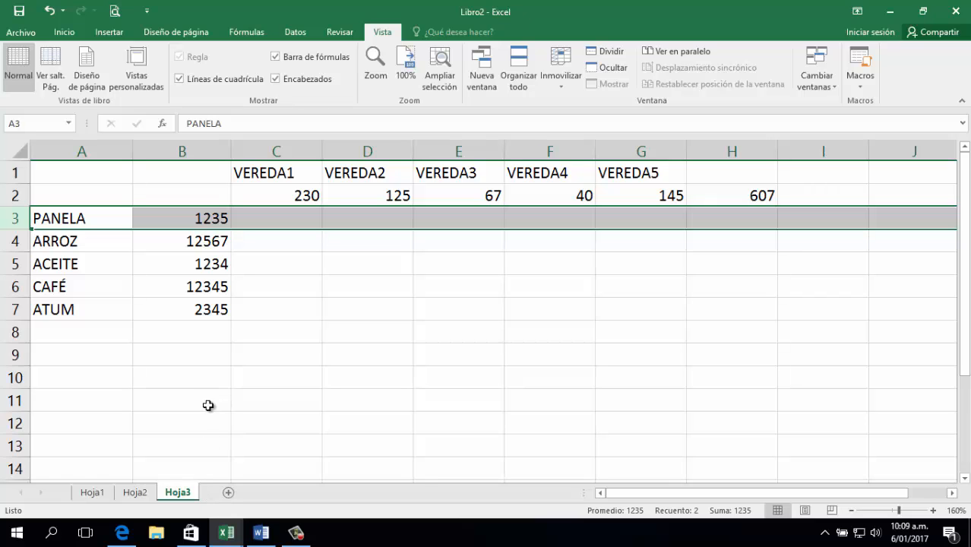
{"action": "left_click", "coordinate": [230, 331]}
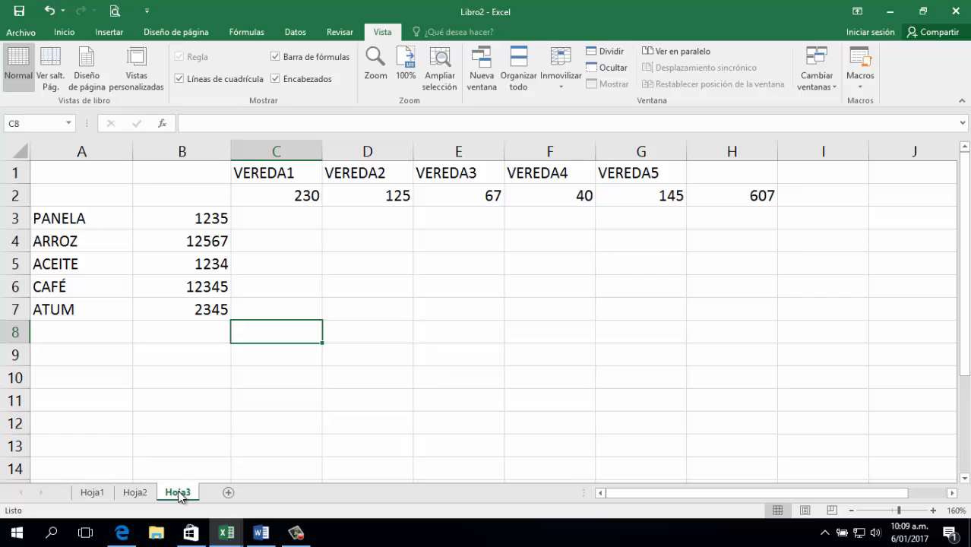
{"action": "left_click_drag", "start_coordinate": [181, 493], "coordinate": [220, 494]}
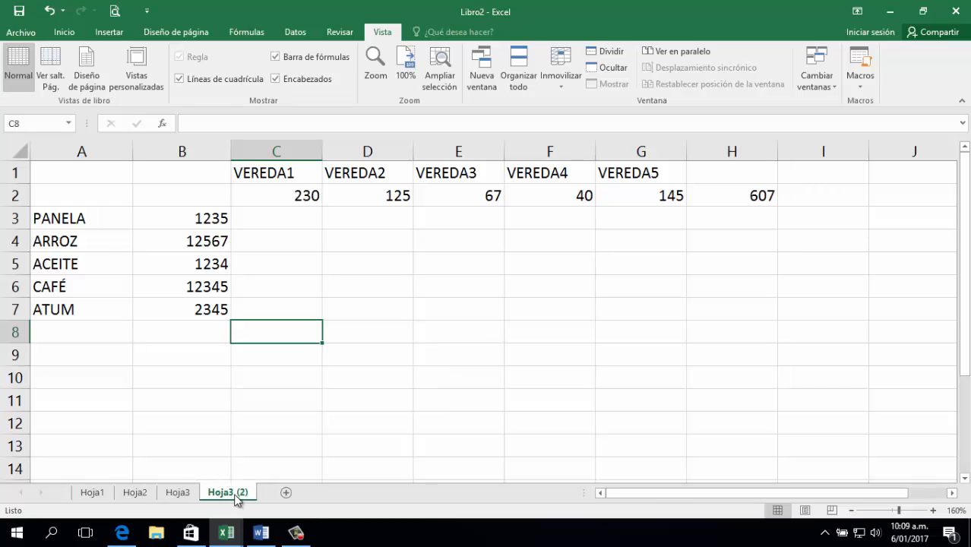
{"action": "left_click", "coordinate": [188, 494]}
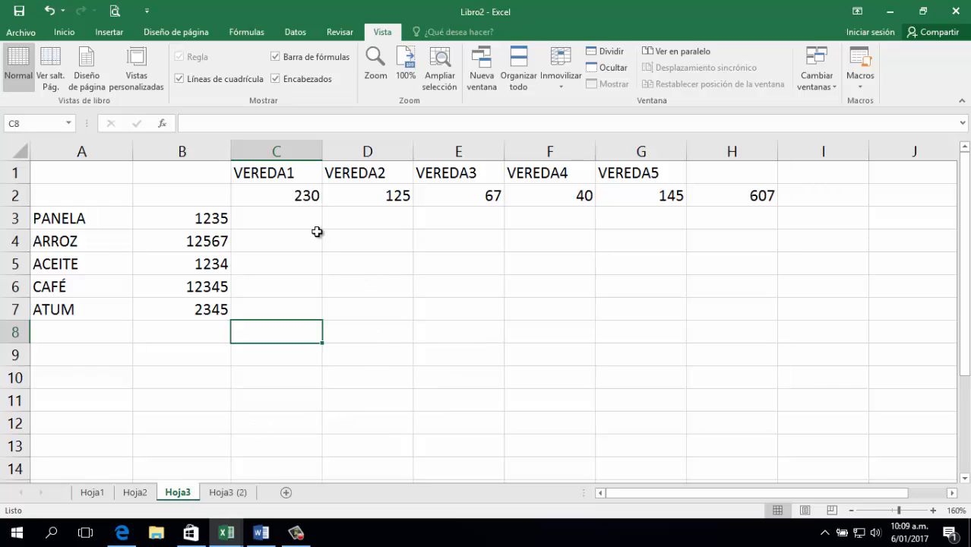
Insert a blank row 3 above PANELA.
{"action": "left_click", "coordinate": [16, 218]}
{"action": "right_click", "coordinate": [15, 218]}
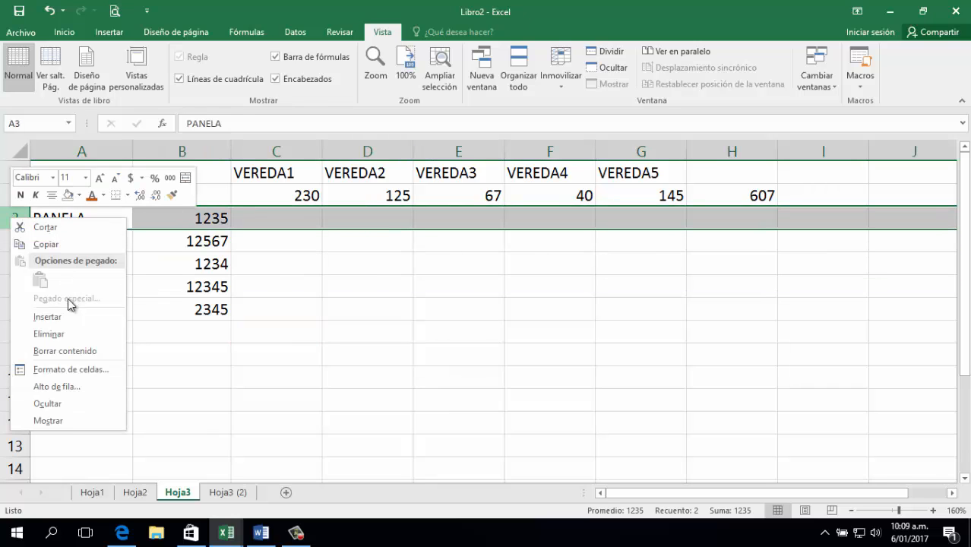
{"action": "key", "text": "Escape"}
{"action": "key", "text": "ctrl+plus"}
Enter =C2/H2 in C3 to show VEREDA1's share, 0,37891269.
{"action": "left_click", "coordinate": [290, 218]}
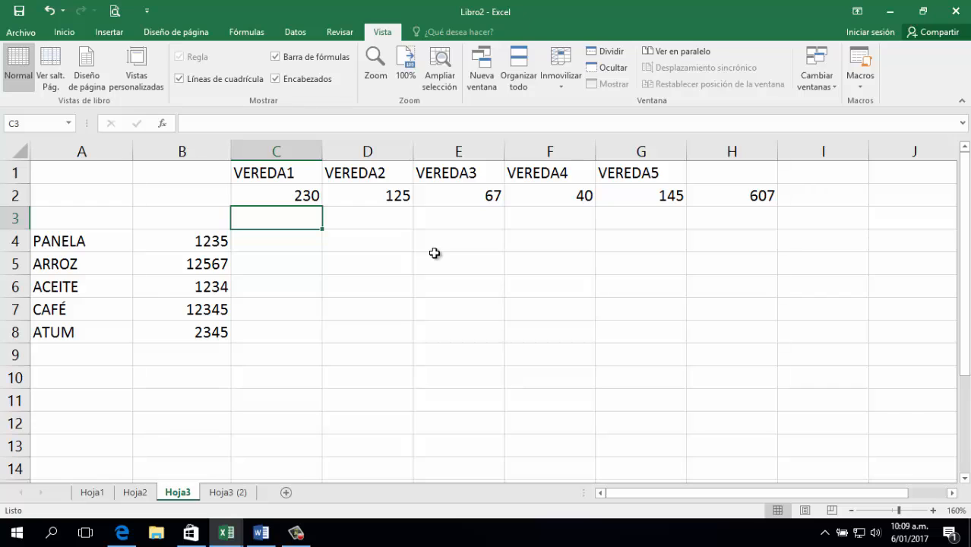
{"action": "type", "text": "="}
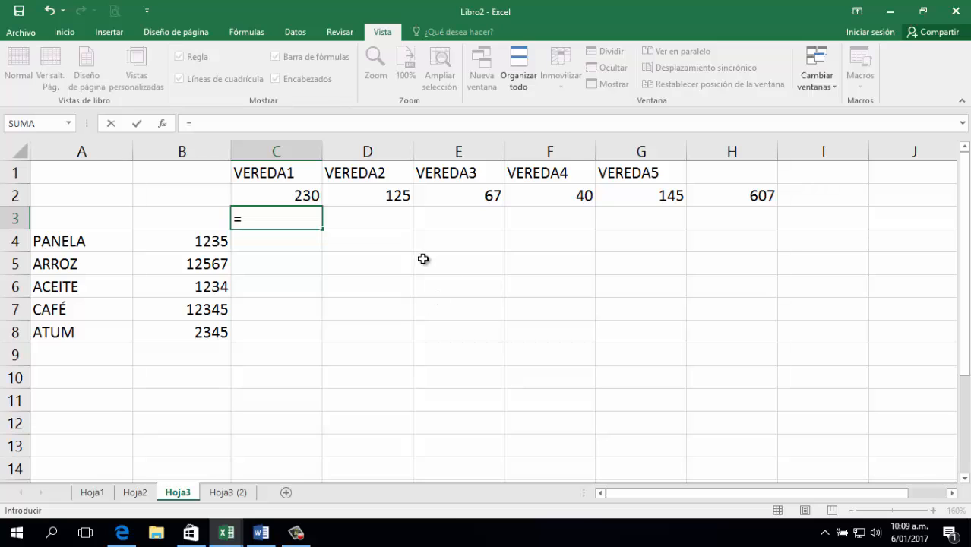
{"action": "left_click", "coordinate": [308, 196]}
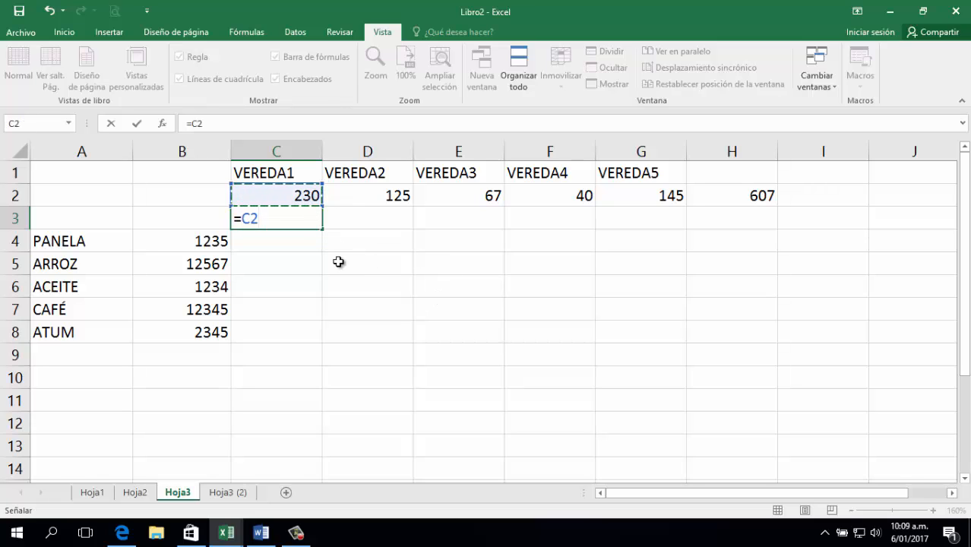
{"action": "type", "text": "/"}
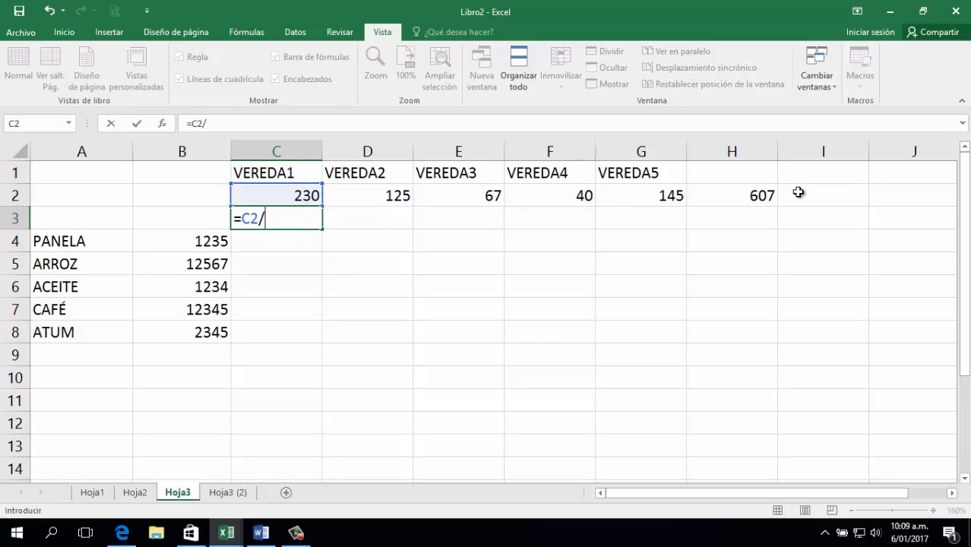
{"action": "left_click", "coordinate": [751, 199]}
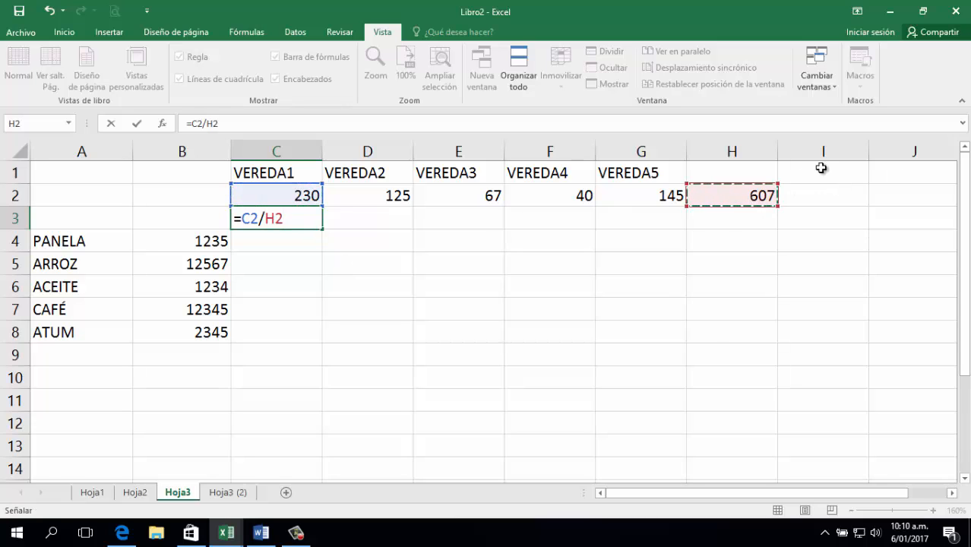
{"action": "key", "text": "Return"}
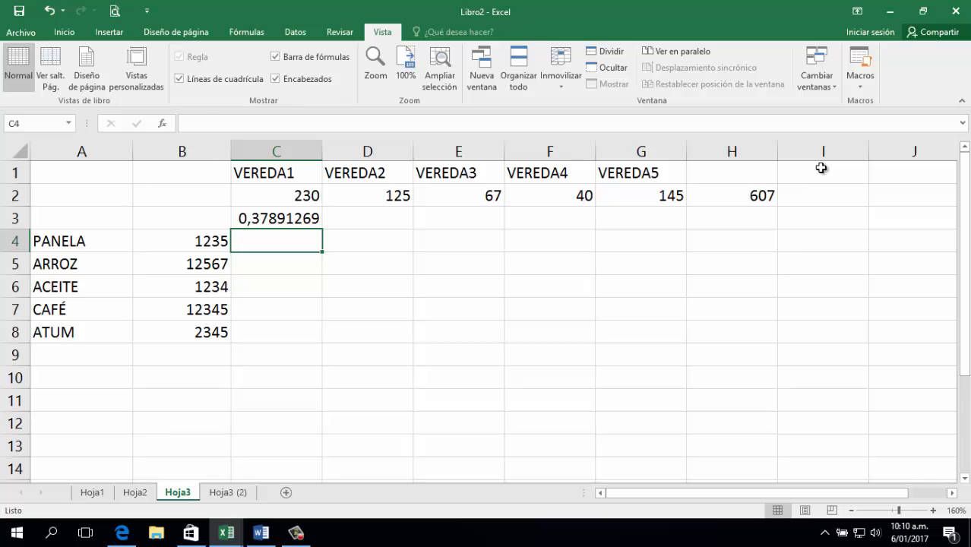
{"action": "key", "text": "Up"}
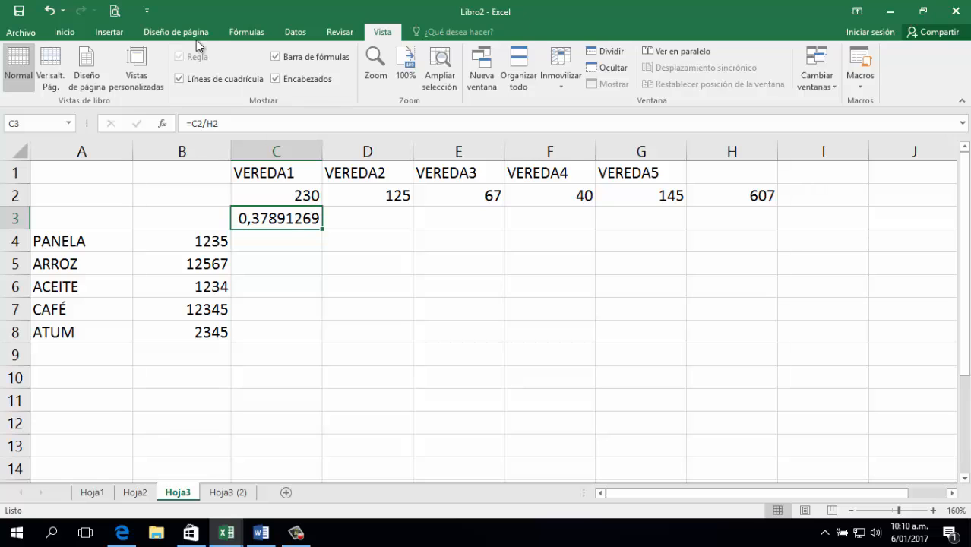
Format C3 as a percentage with two decimals, showing 37,89%.
{"action": "left_click", "coordinate": [66, 32]}
{"action": "left_click", "coordinate": [447, 78]}
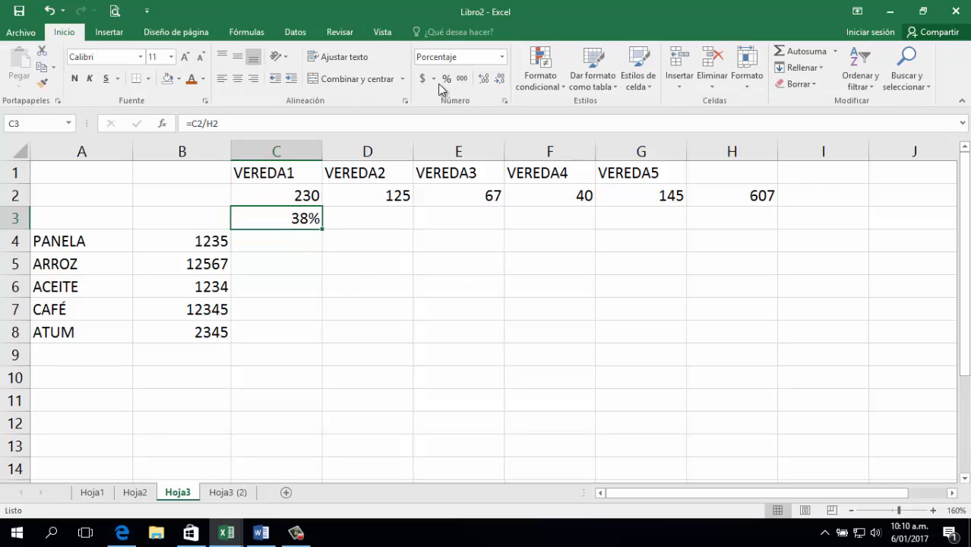
{"action": "left_click", "coordinate": [483, 79]}
{"action": "left_click", "coordinate": [484, 79]}
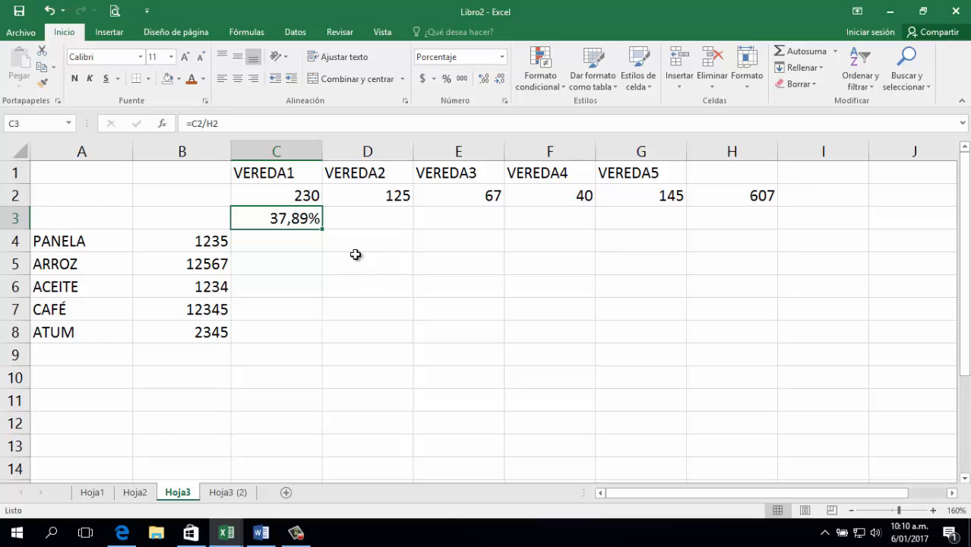
Copy C3's formula across to G3, producing #¡DIV/0! errors.
{"action": "left_click_drag", "start_coordinate": [322, 228], "coordinate": [679, 223]}
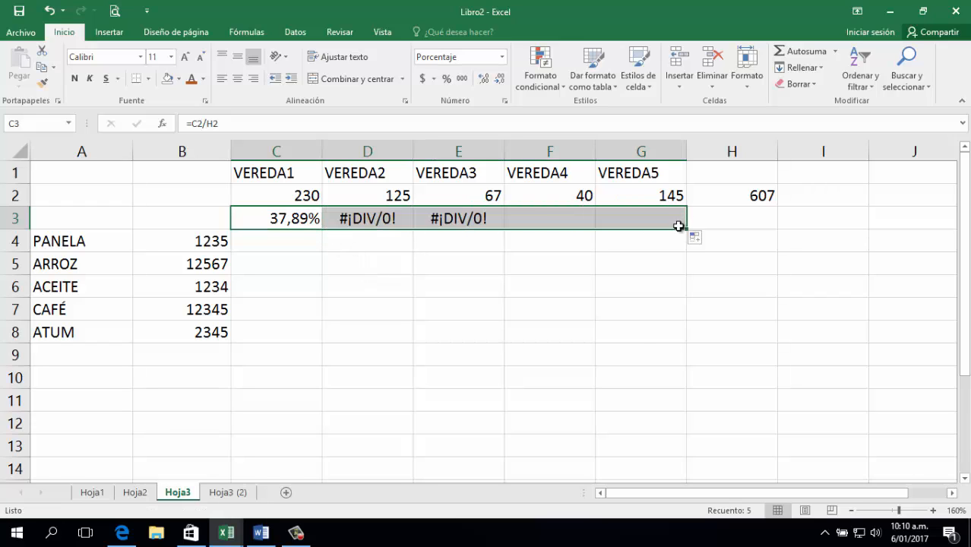
{"action": "left_click", "coordinate": [633, 349]}
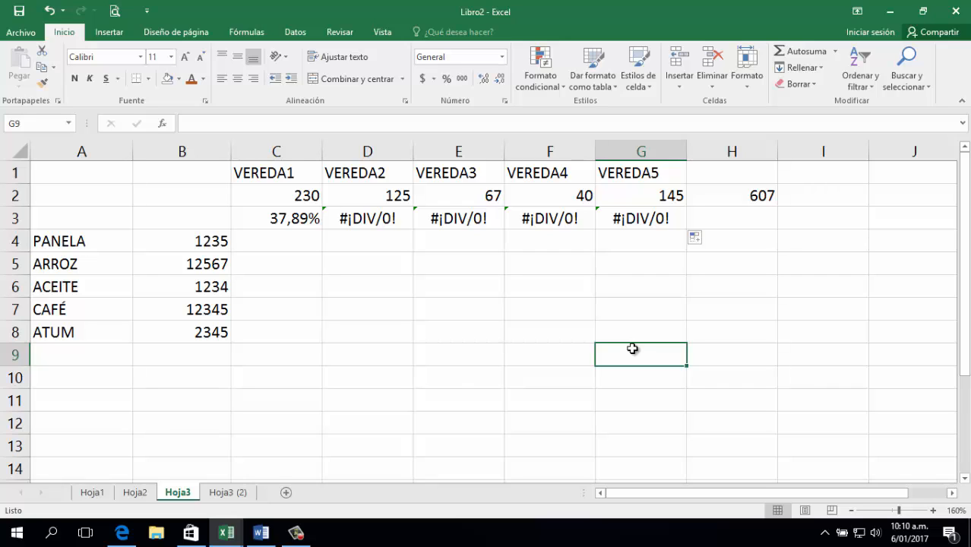
{"action": "double_click", "coordinate": [299, 220]}
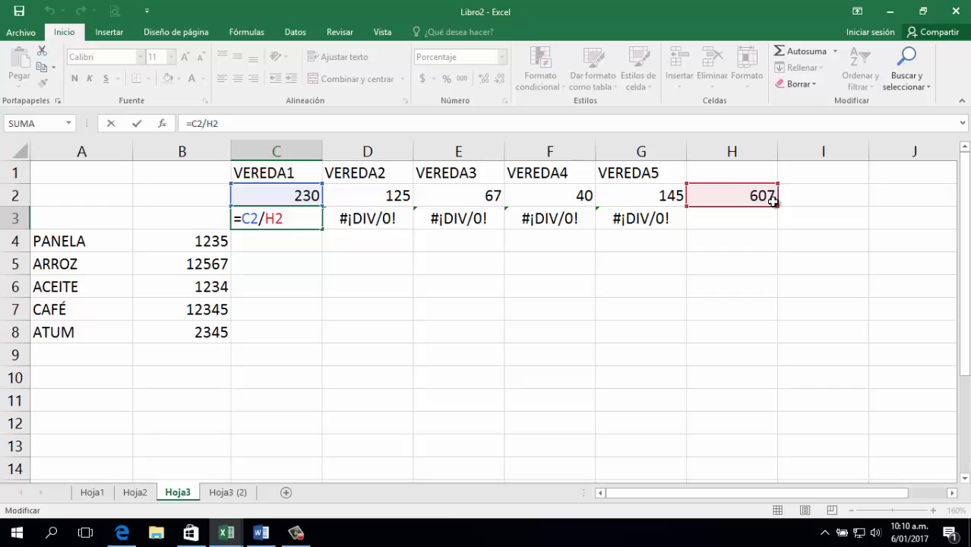
{"action": "key", "text": "Return"}
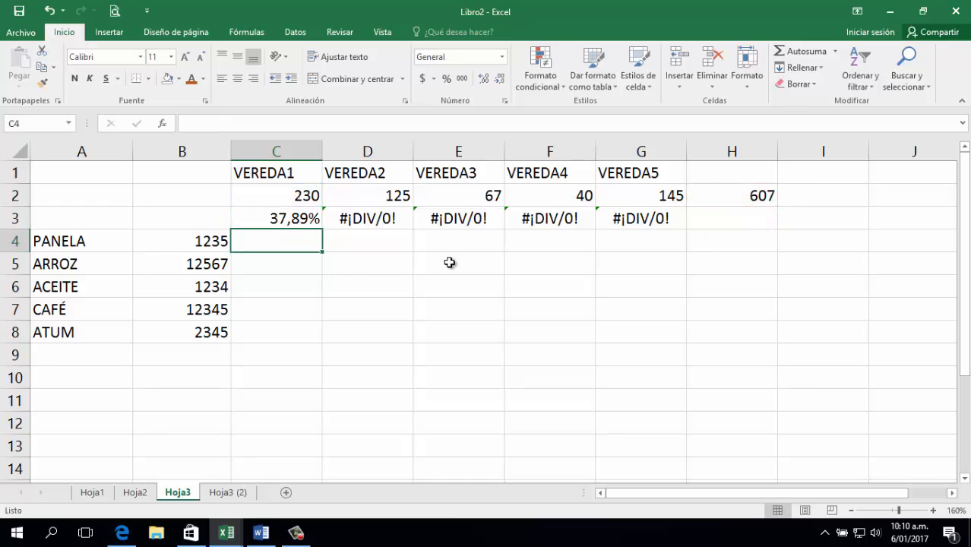
Rewrite D3 as =D2/H2, giving VEREDA2's share of 20,59%.
{"action": "double_click", "coordinate": [370, 219]}
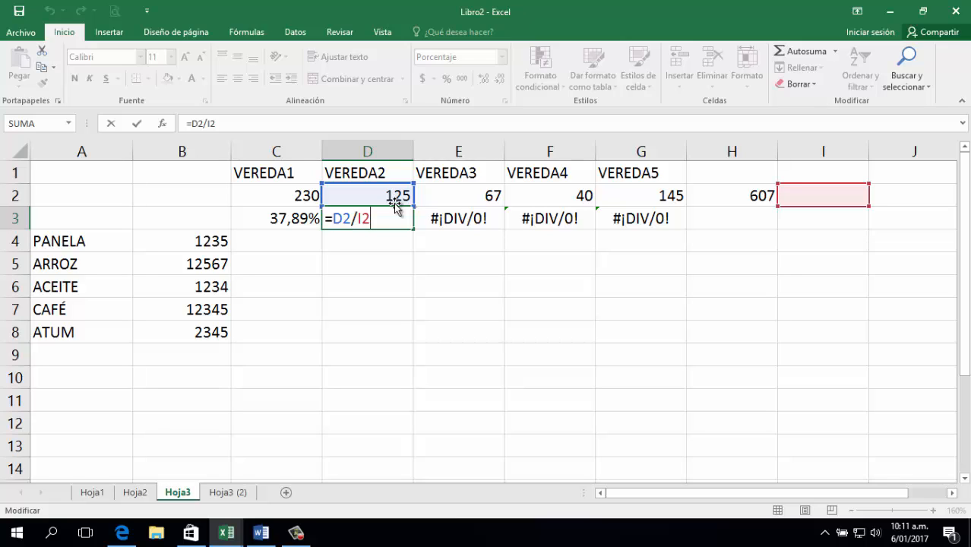
{"action": "key", "text": "Return"}
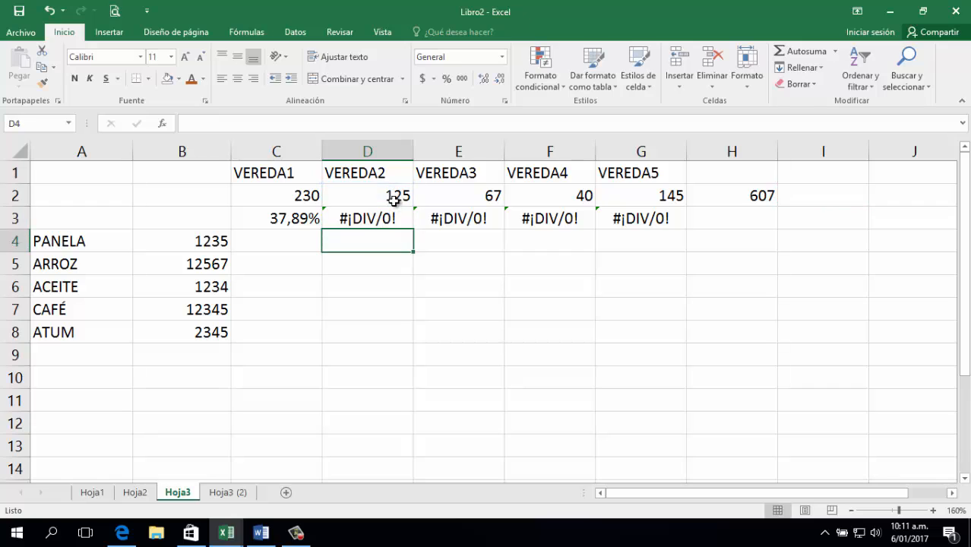
{"action": "left_click", "coordinate": [409, 212]}
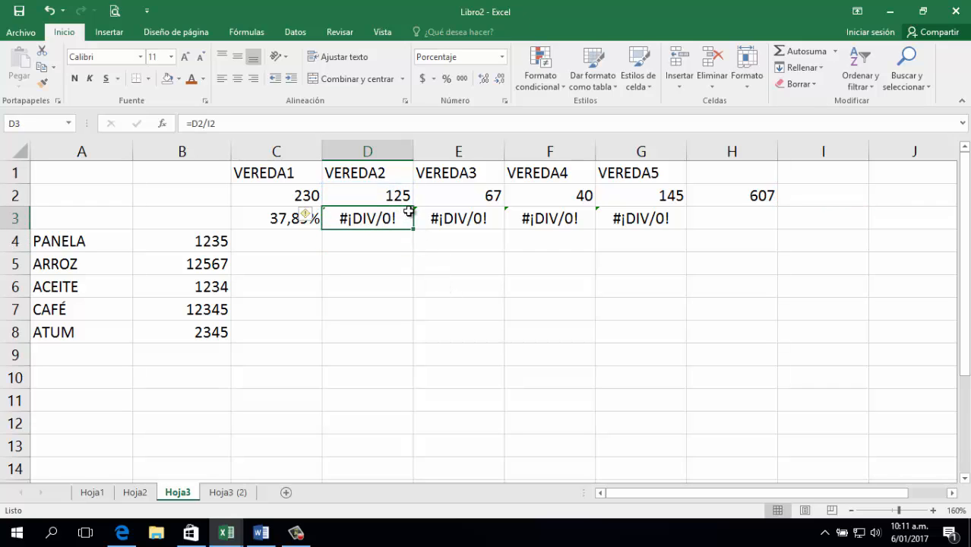
{"action": "type", "text": "="}
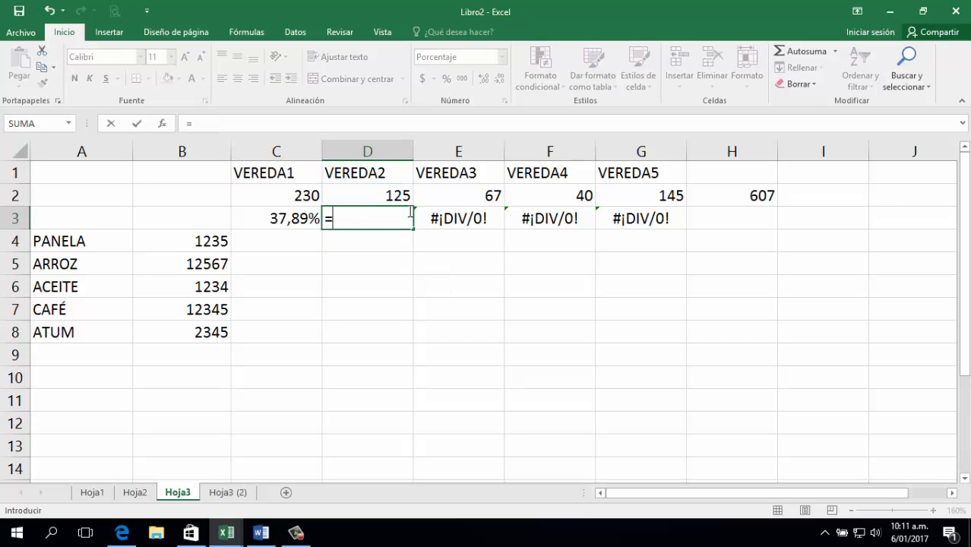
{"action": "left_click", "coordinate": [399, 193]}
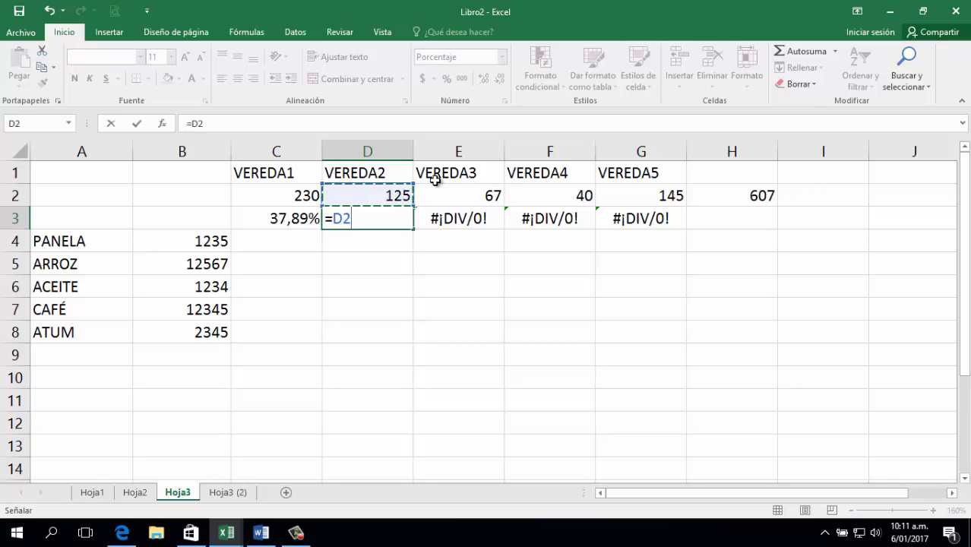
{"action": "type", "text": "/"}
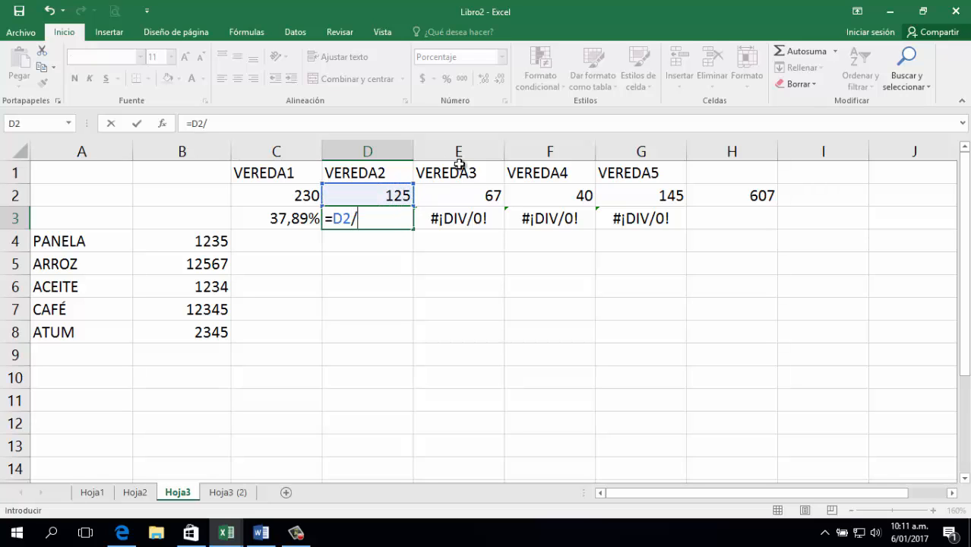
{"action": "left_click", "coordinate": [749, 197]}
{"action": "key", "text": "Return"}
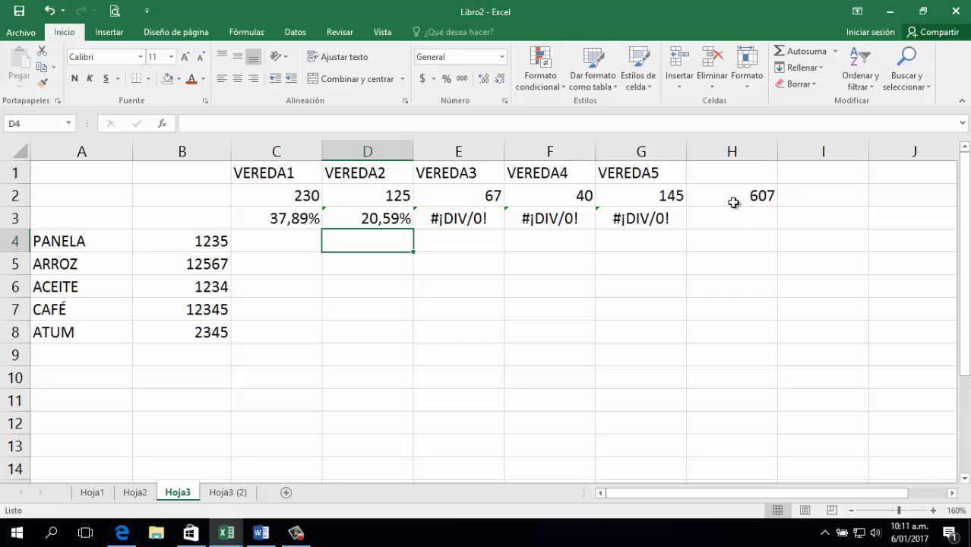
Clear D3 through H3, leaving only 37,89% in C3.
{"action": "left_click", "coordinate": [301, 221]}
{"action": "left_click_drag", "start_coordinate": [344, 221], "coordinate": [700, 219]}
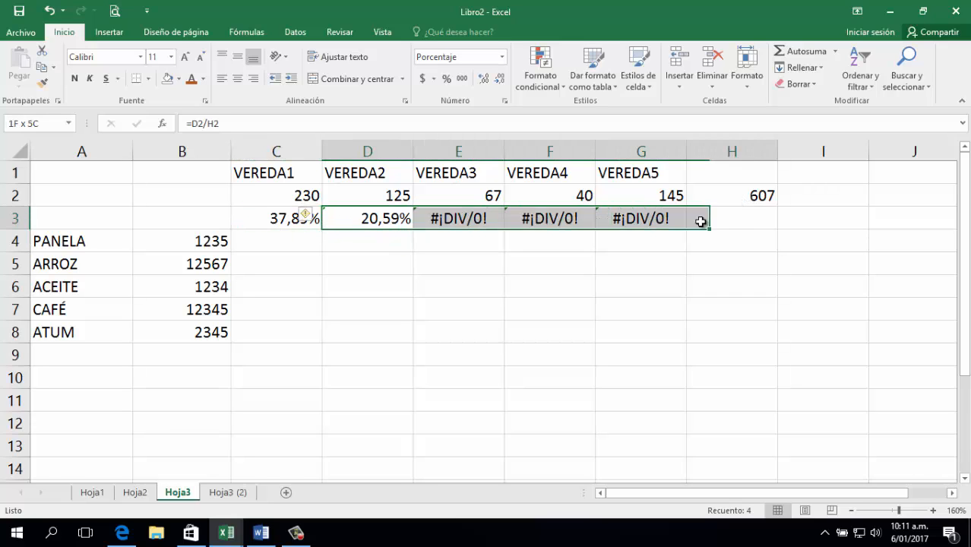
{"action": "key", "text": "Delete"}
{"action": "left_click", "coordinate": [411, 276]}
Change C3's formula to =C2/$H$2 so the 607 total is an absolute reference.
{"action": "left_click", "coordinate": [297, 218]}
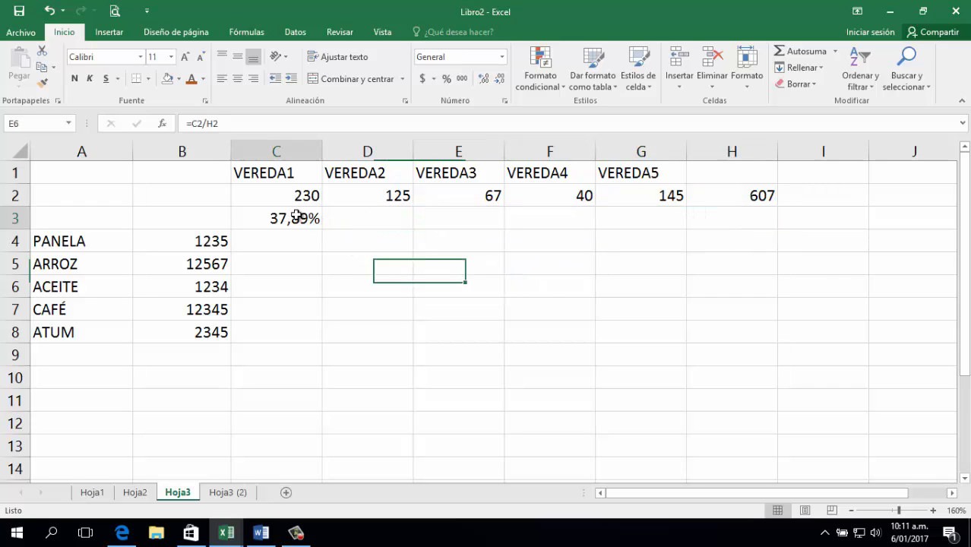
{"action": "double_click", "coordinate": [298, 218]}
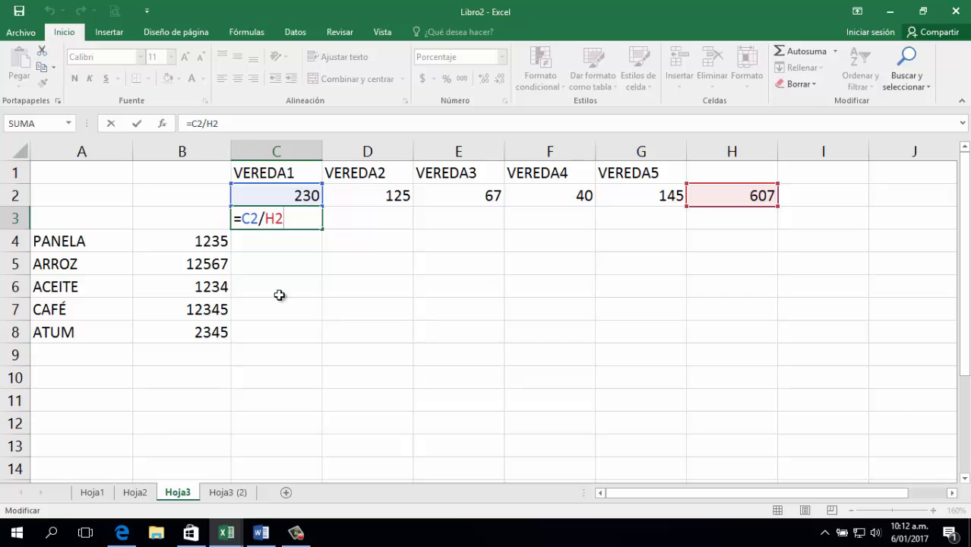
{"action": "left_click", "coordinate": [268, 220]}
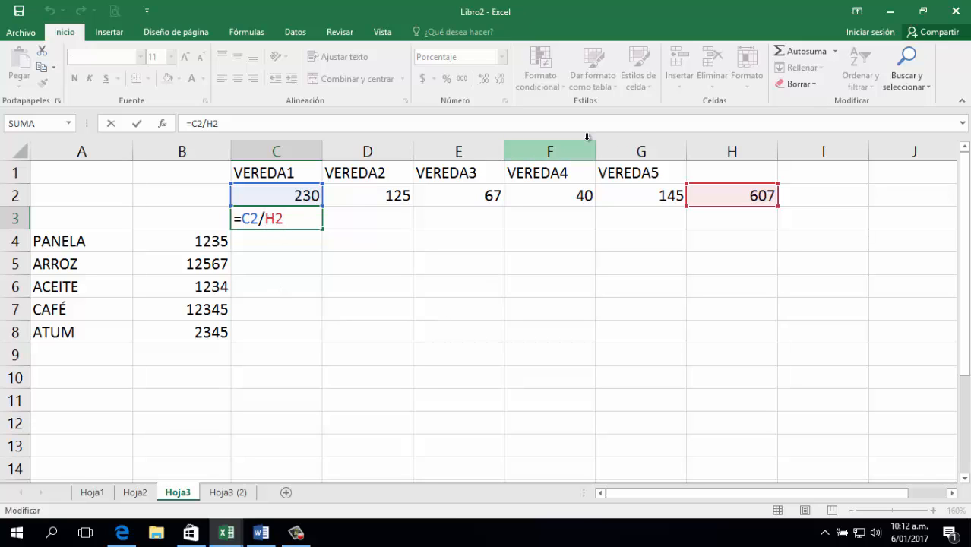
{"action": "type", "text": "$H$"}
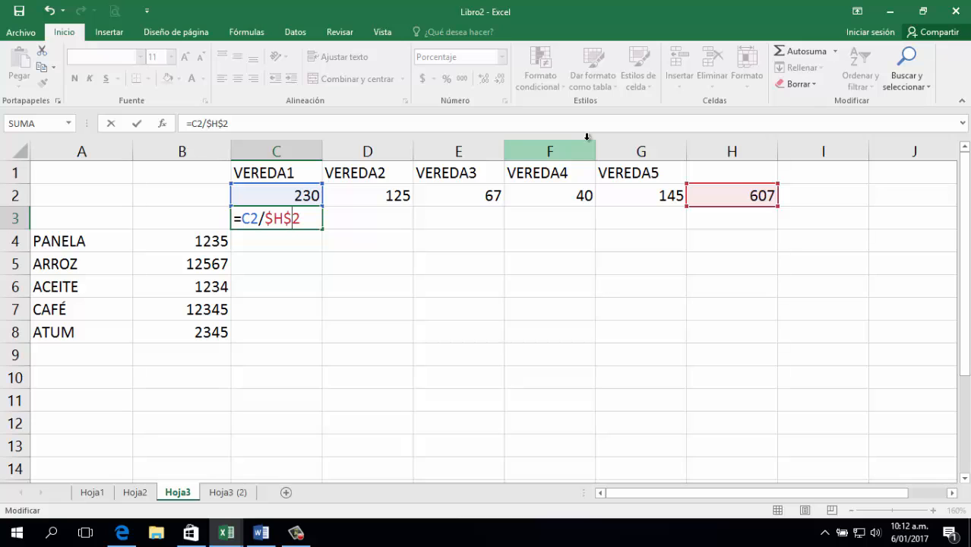
{"action": "key", "text": "Return"}
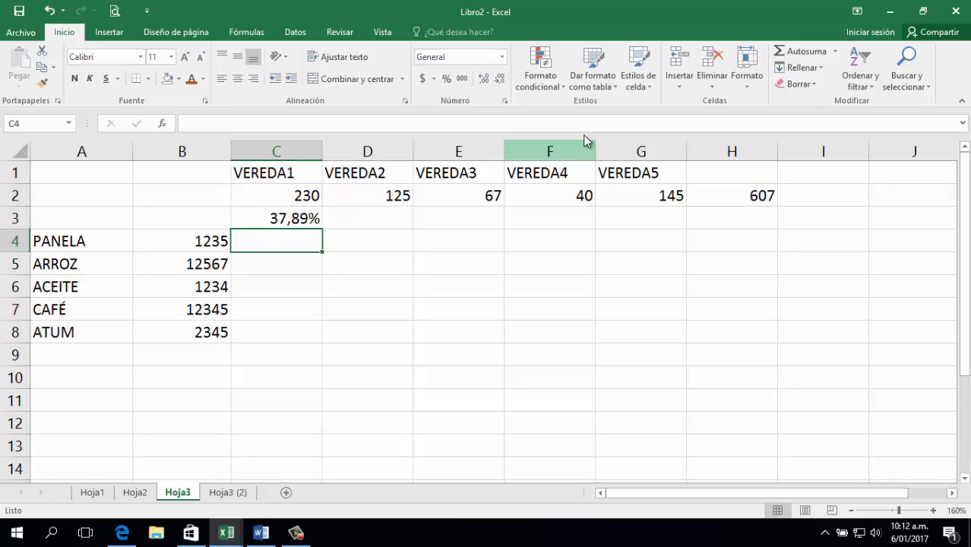
{"action": "double_click", "coordinate": [282, 219]}
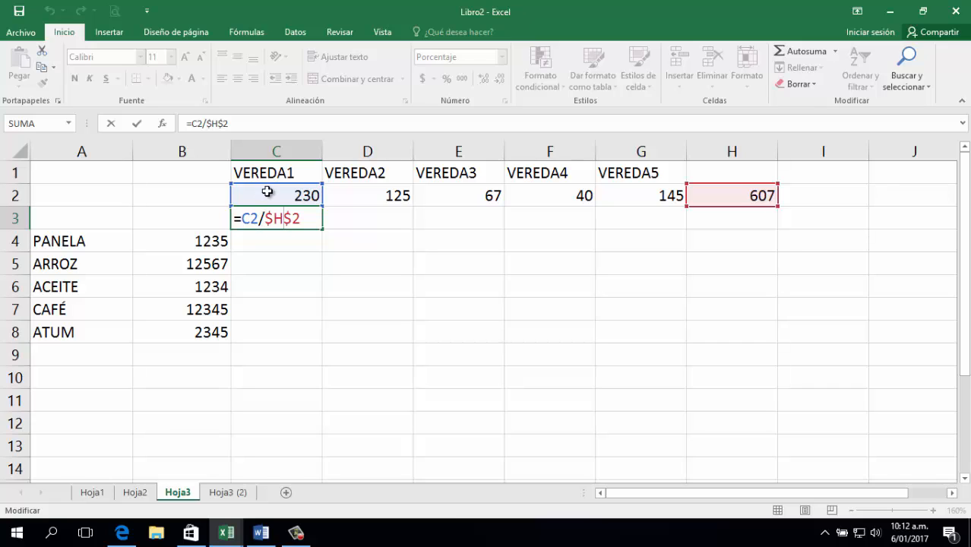
{"action": "key", "text": "Return"}
{"action": "left_click", "coordinate": [313, 219]}
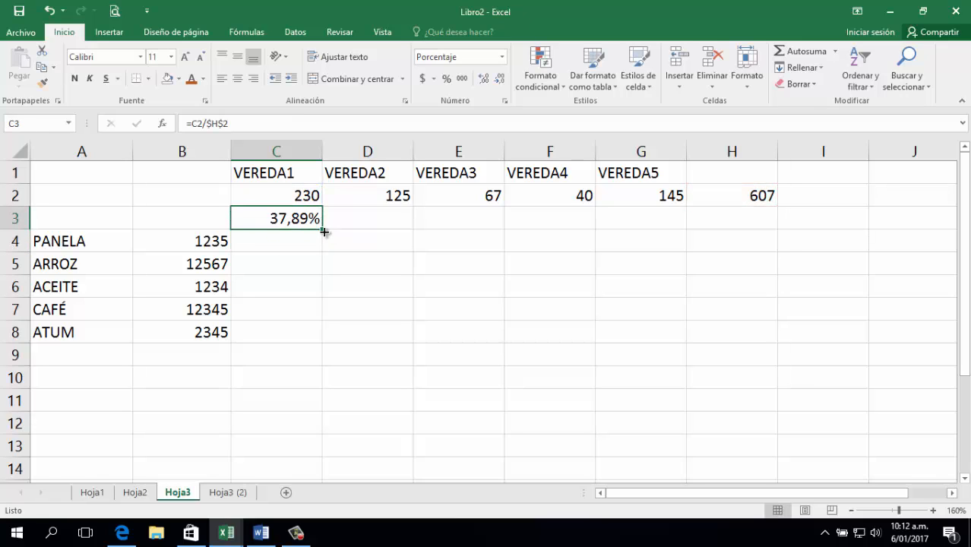
{"action": "left_click_drag", "start_coordinate": [322, 229], "coordinate": [658, 218]}
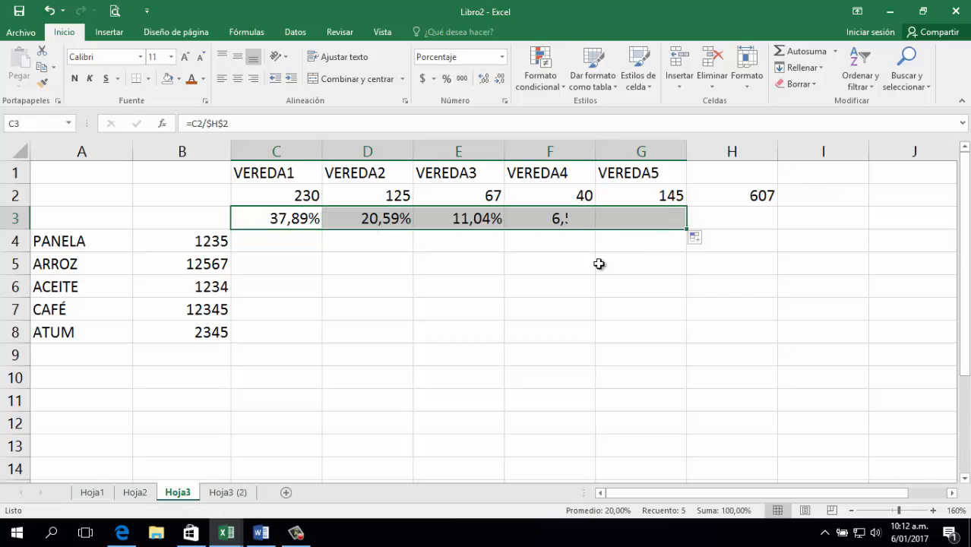
{"action": "double_click", "coordinate": [384, 219]}
{"action": "left_click", "coordinate": [484, 217]}
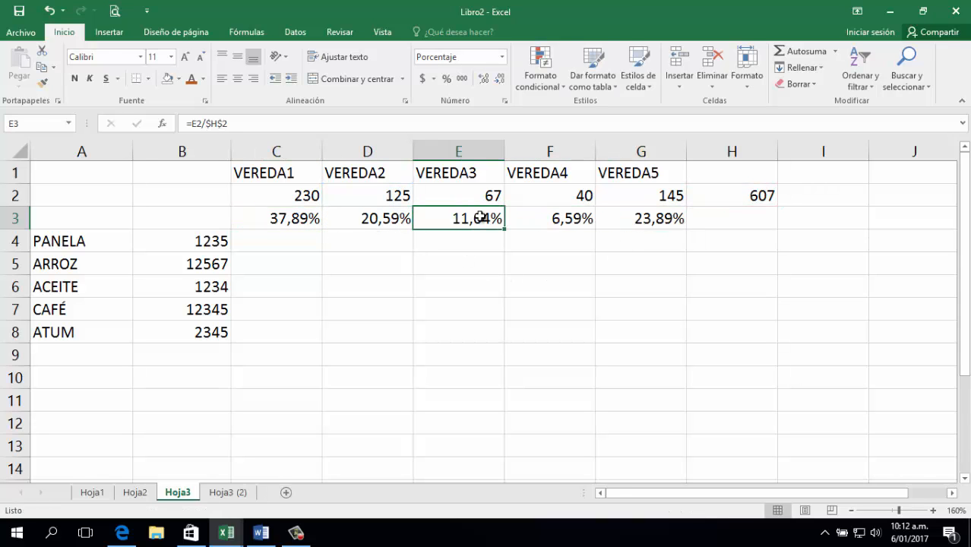
{"action": "double_click", "coordinate": [482, 218]}
{"action": "double_click", "coordinate": [566, 218]}
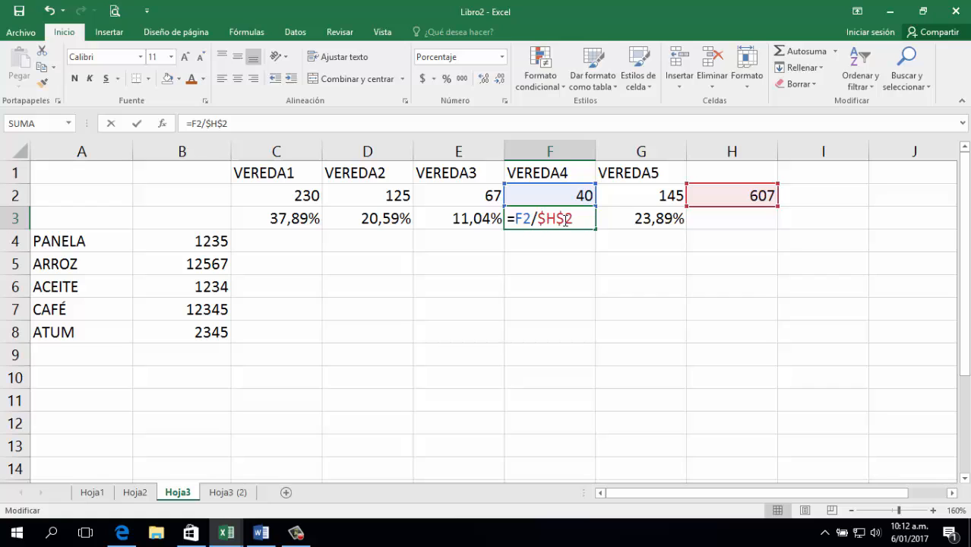
{"action": "double_click", "coordinate": [647, 221]}
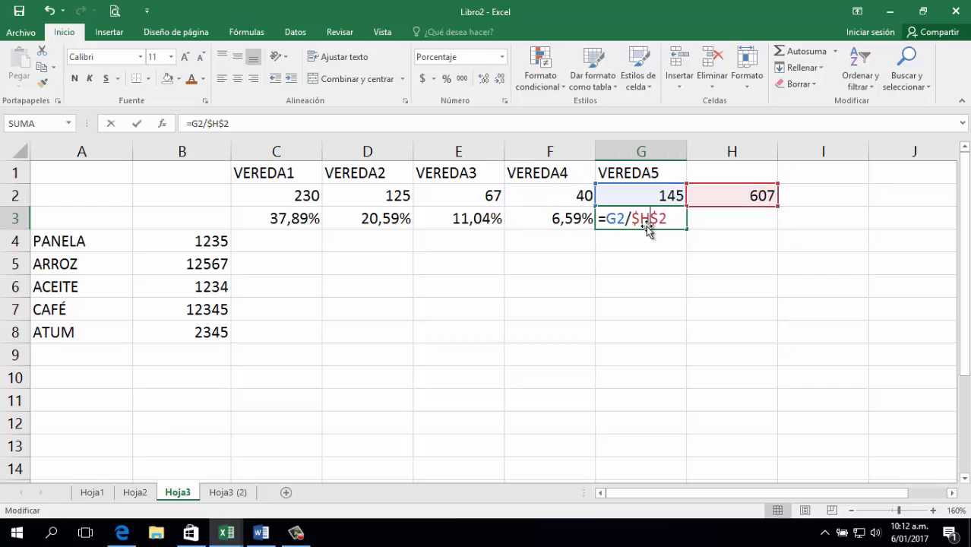
{"action": "left_click", "coordinate": [647, 302]}
{"action": "left_click", "coordinate": [718, 181]}
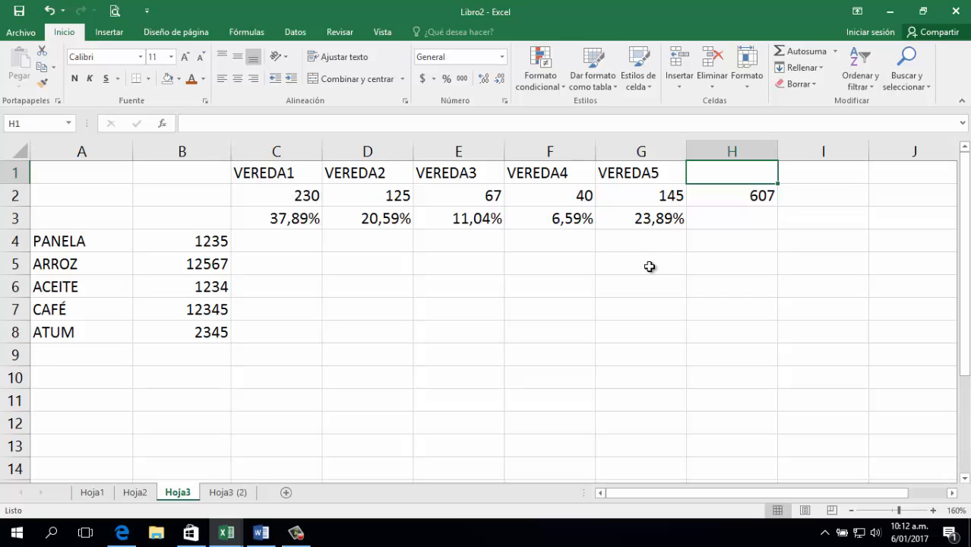
{"action": "left_click_drag", "start_coordinate": [395, 218], "coordinate": [630, 223]}
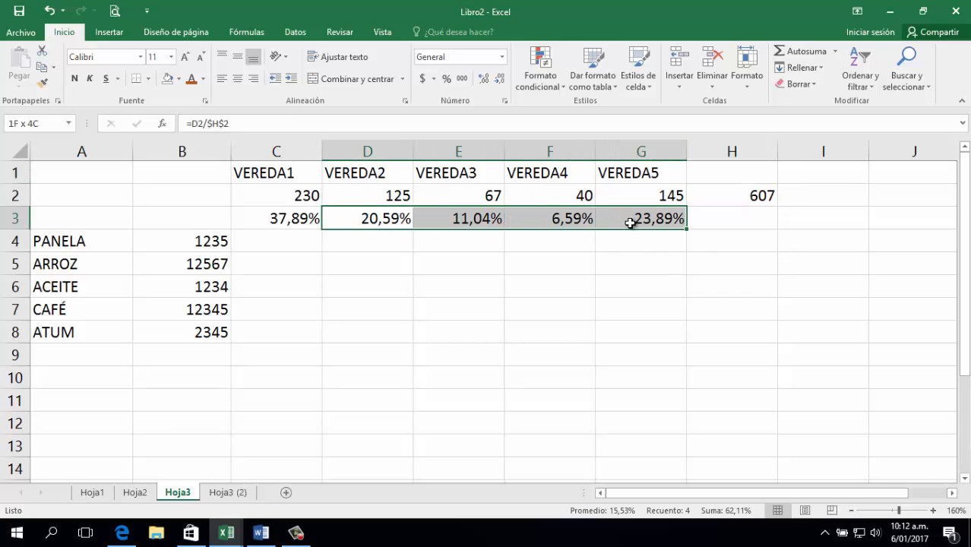
{"action": "key", "text": "Delete"}
{"action": "left_click", "coordinate": [298, 218]}
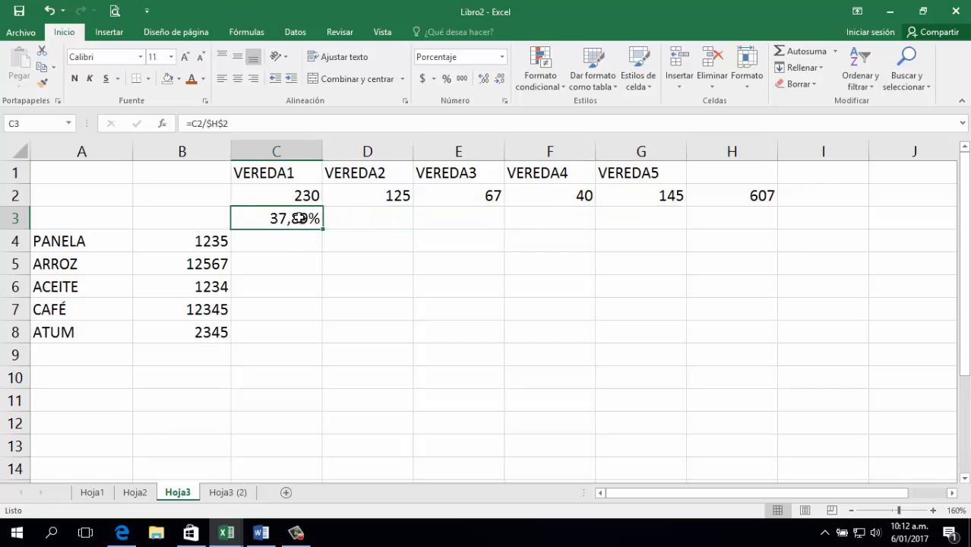
{"action": "double_click", "coordinate": [298, 218]}
{"action": "double_click", "coordinate": [293, 219]}
{"action": "key", "text": "BackSpace"}
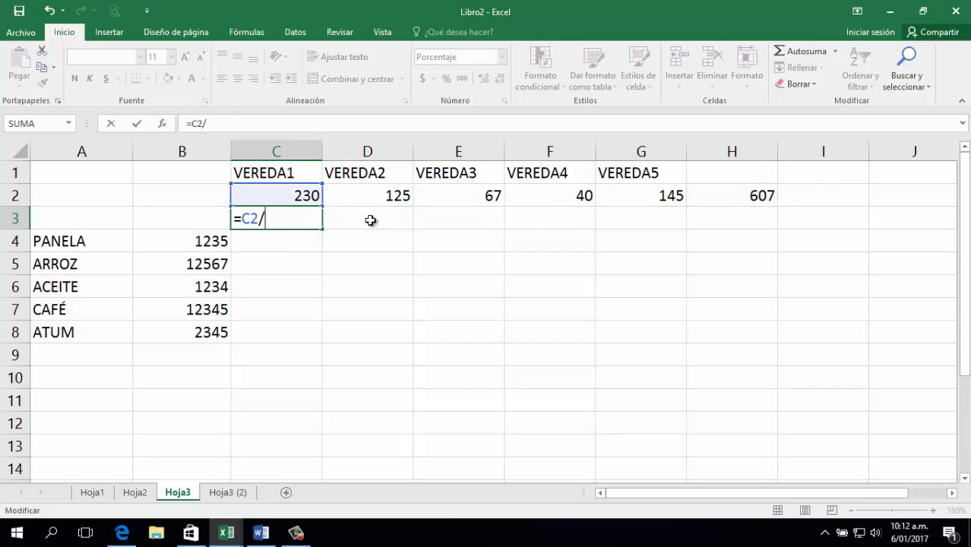
{"action": "left_click", "coordinate": [738, 199]}
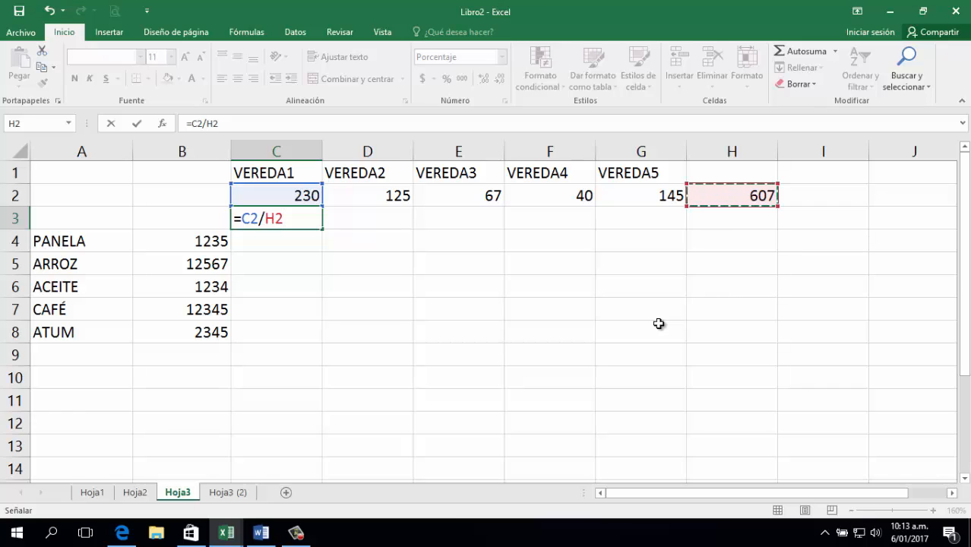
{"action": "key", "text": "F4"}
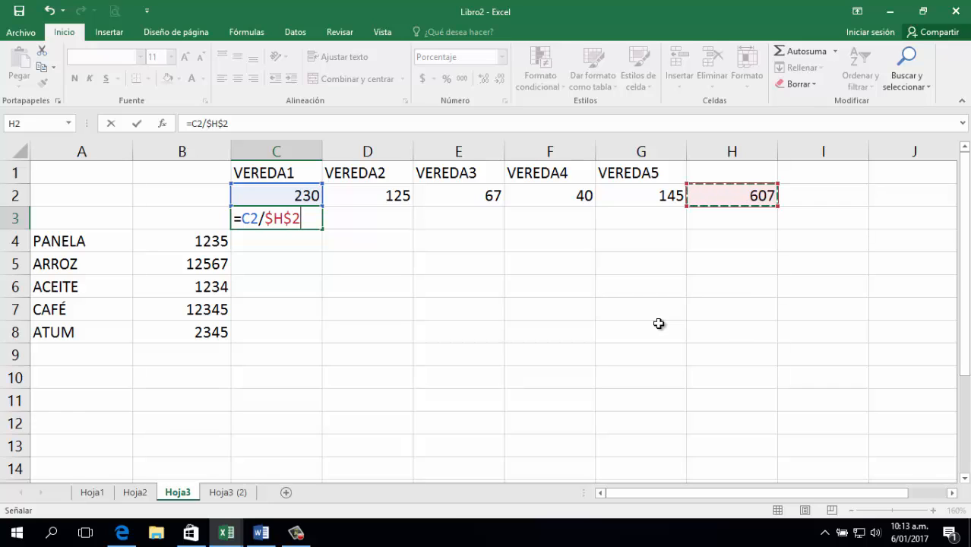
{"action": "key", "text": "Return"}
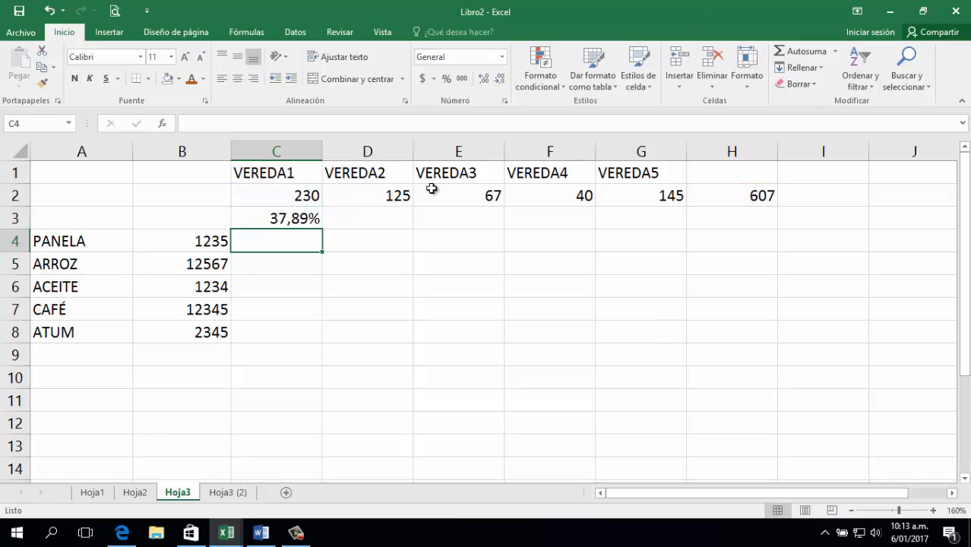
{"action": "left_click", "coordinate": [294, 219]}
{"action": "left_click_drag", "start_coordinate": [322, 228], "coordinate": [666, 240]}
{"action": "left_click", "coordinate": [741, 219]}
Head column H with TOTAL in H1.
{"action": "left_click", "coordinate": [729, 194]}
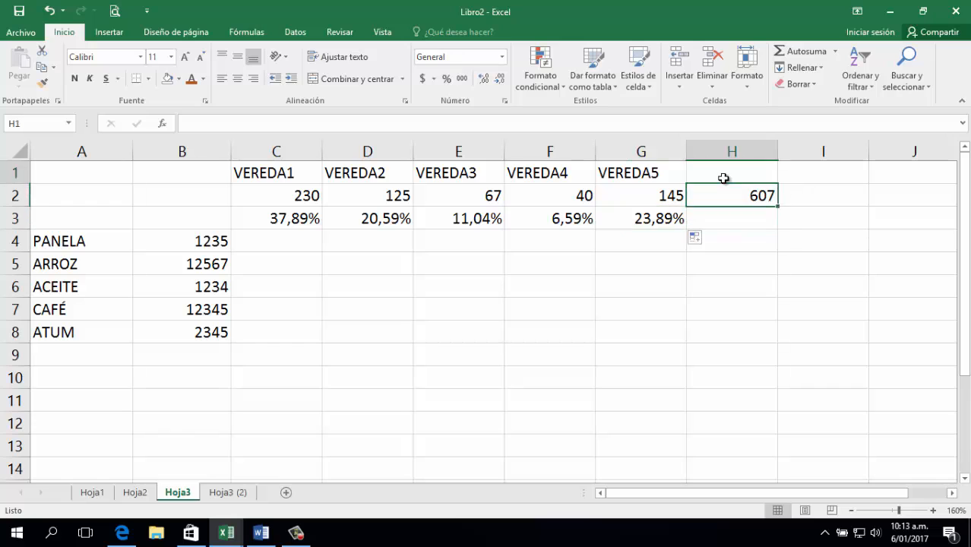
{"action": "left_click", "coordinate": [722, 176]}
{"action": "type", "text": "TOTAL"}
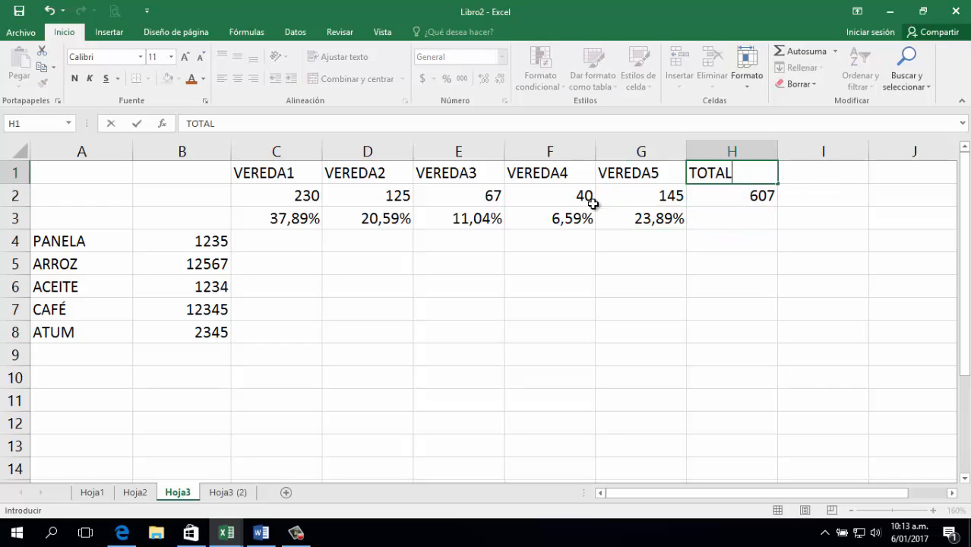
{"action": "key", "text": "Tab"}
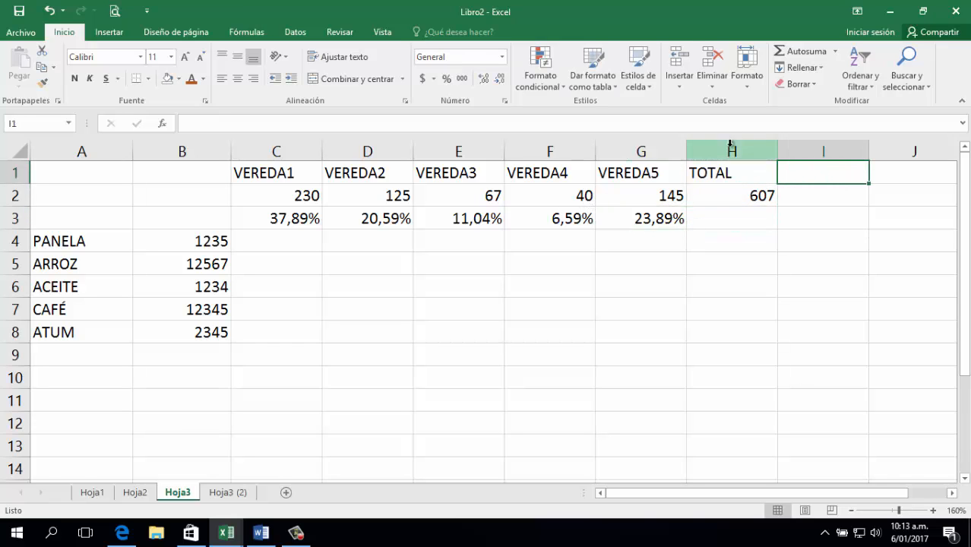
Center-align the contents of columns C through H.
{"action": "left_click_drag", "start_coordinate": [732, 151], "coordinate": [317, 126]}
{"action": "left_click", "coordinate": [237, 78]}
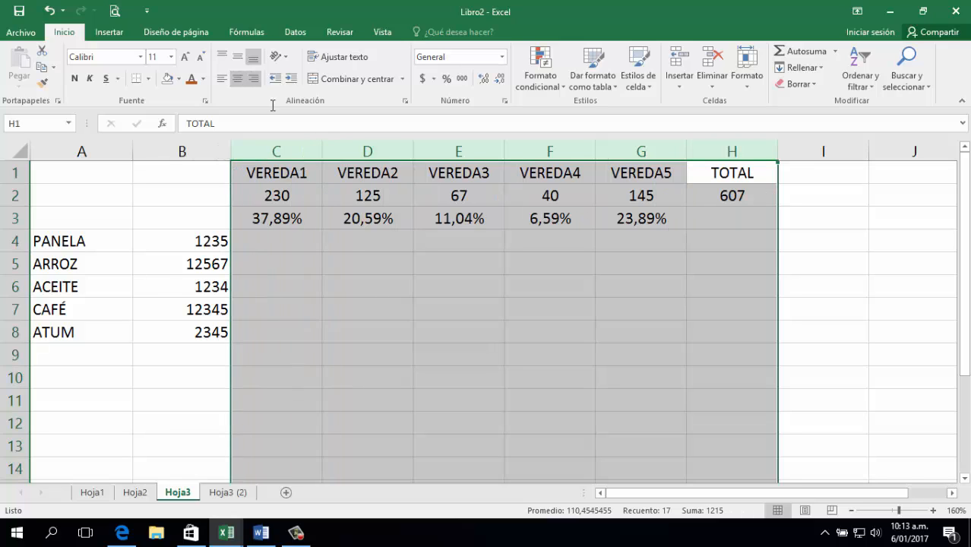
{"action": "left_click", "coordinate": [419, 237]}
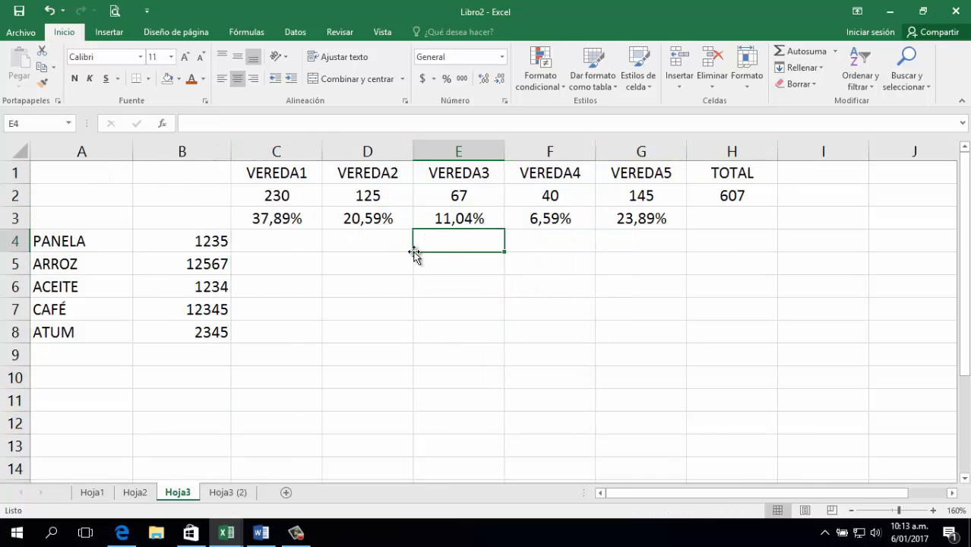
{"action": "left_click", "coordinate": [637, 220]}
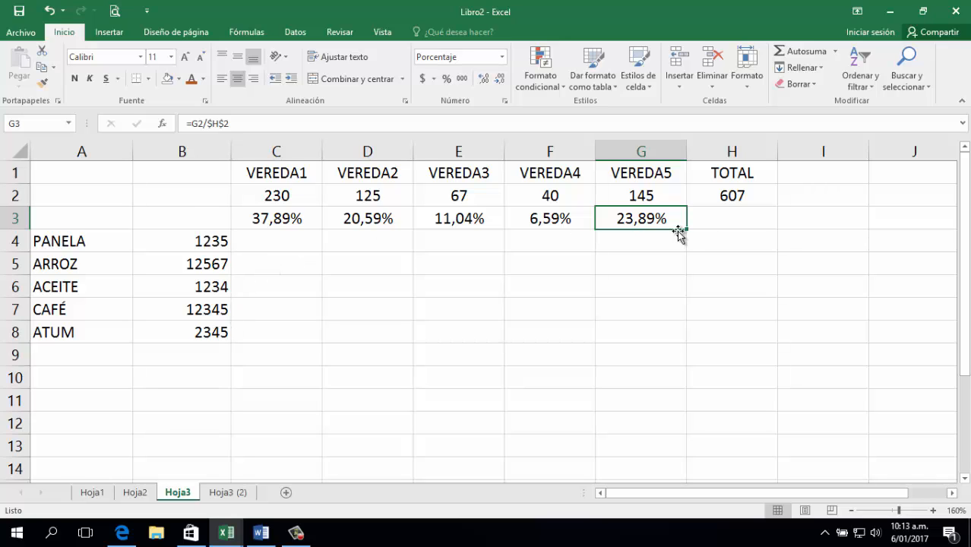
{"action": "left_click", "coordinate": [293, 241]}
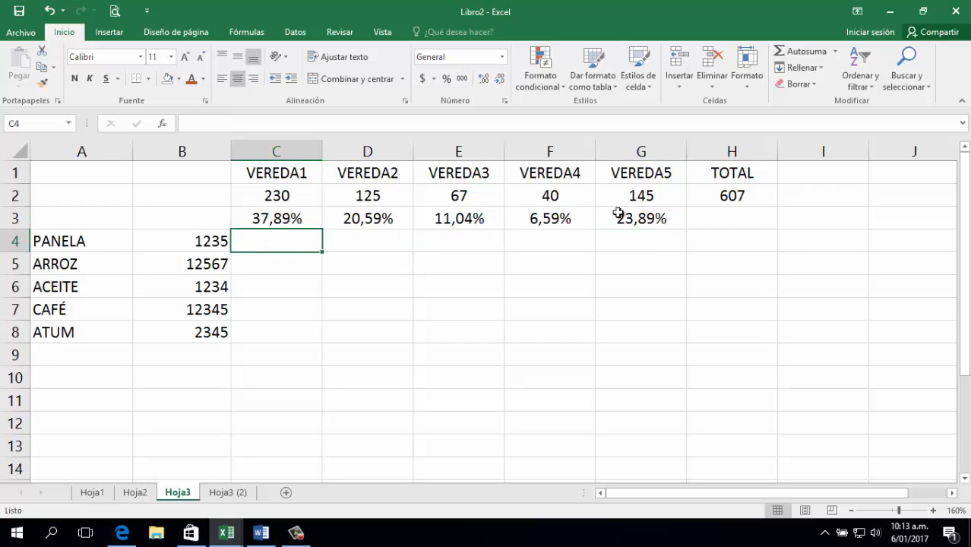
Enter =C3*B4 in C4 for PANELA's VEREDA1 quantity.
{"action": "type", "text": "="}
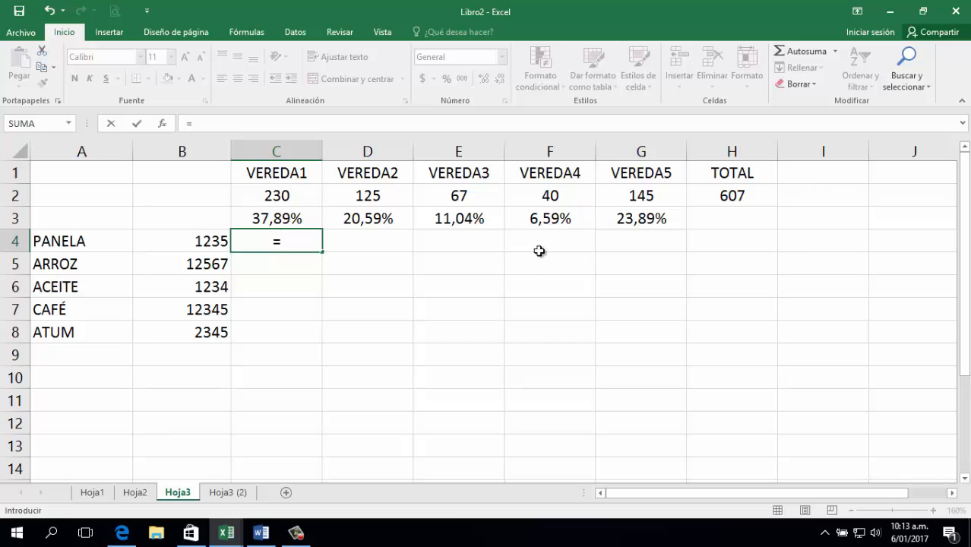
{"action": "left_click", "coordinate": [288, 219]}
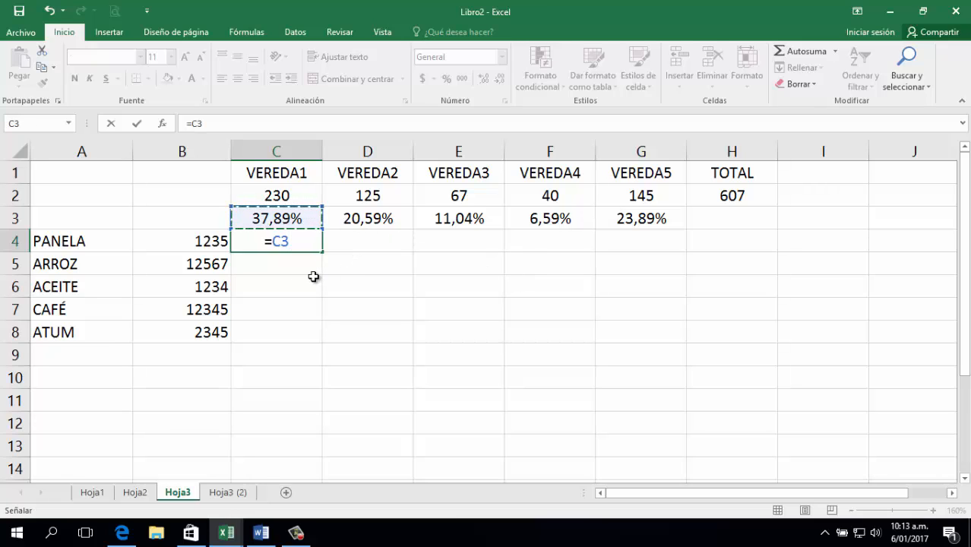
{"action": "type", "text": "*"}
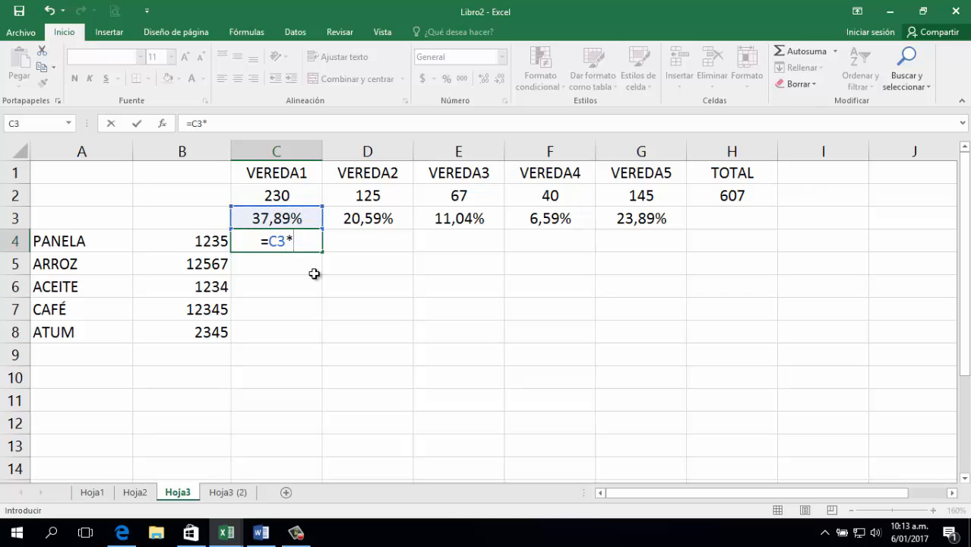
{"action": "left_click", "coordinate": [209, 243]}
{"action": "key", "text": "Return"}
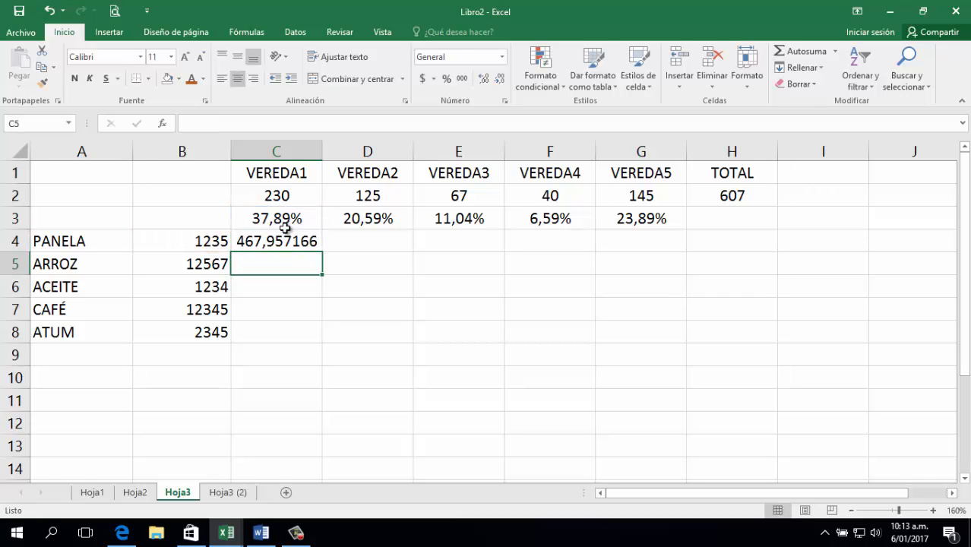
Remove all decimals from C4 so it shows 468.
{"action": "left_click", "coordinate": [316, 246]}
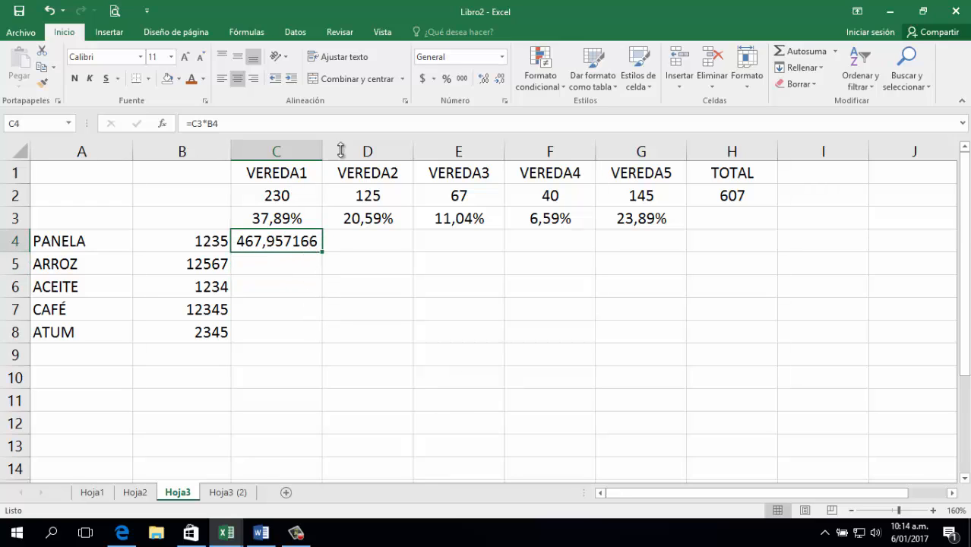
{"action": "left_click", "coordinate": [499, 80]}
{"action": "left_click", "coordinate": [499, 79]}
{"action": "left_click", "coordinate": [499, 80]}
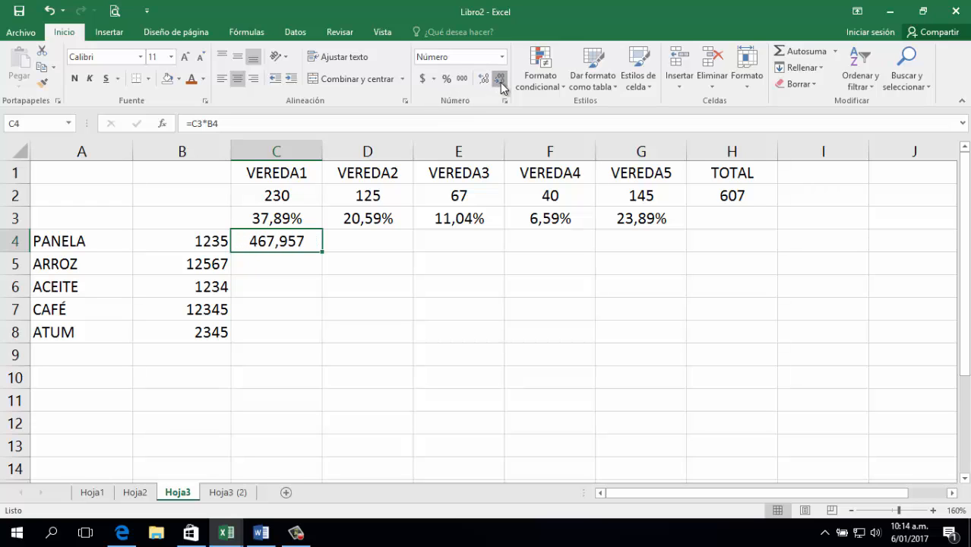
{"action": "left_click", "coordinate": [501, 80]}
{"action": "left_click", "coordinate": [501, 81]}
{"action": "left_click", "coordinate": [501, 82]}
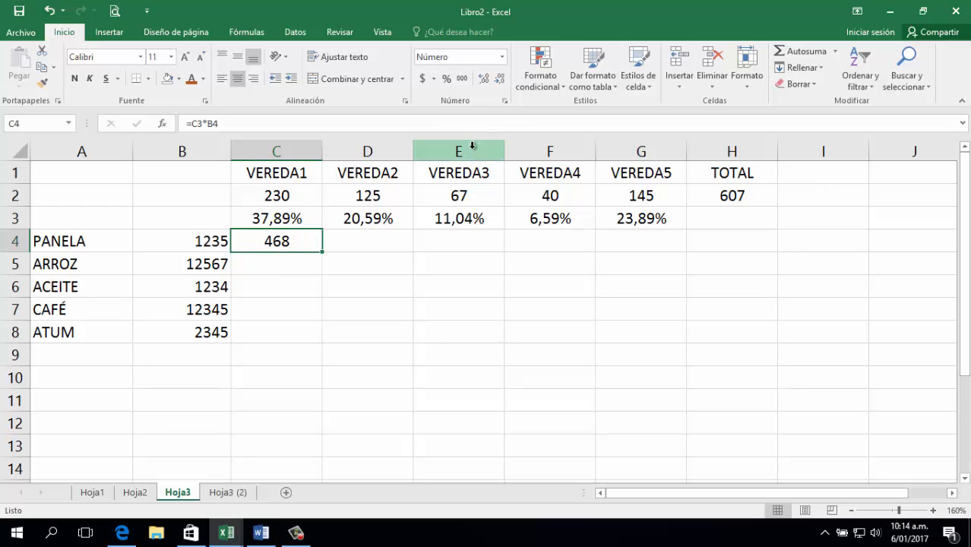
{"action": "left_click", "coordinate": [310, 261]}
{"action": "left_click", "coordinate": [315, 241]}
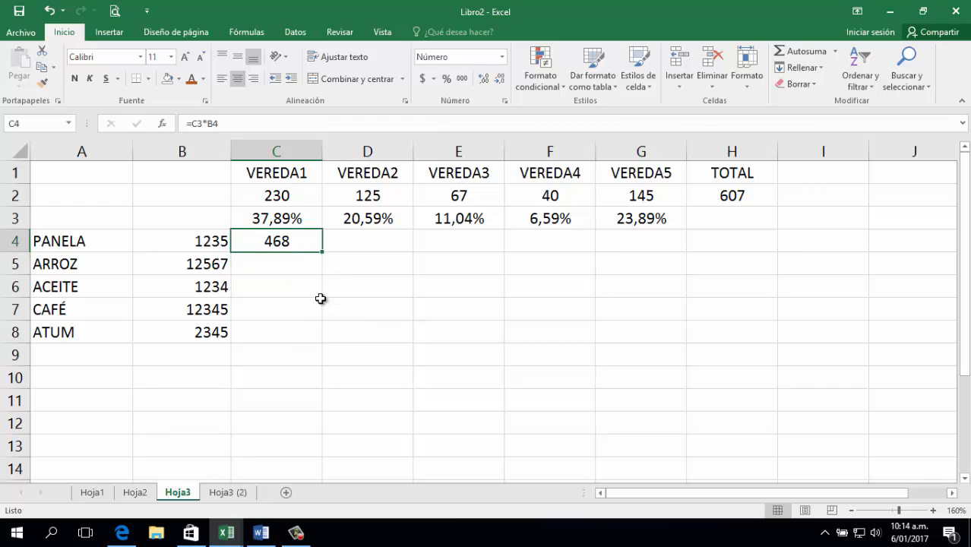
Fill C4's formula down to C8, widen column C, and inspect the copied formulas in C5 and C4.
{"action": "left_click_drag", "start_coordinate": [322, 252], "coordinate": [321, 340]}
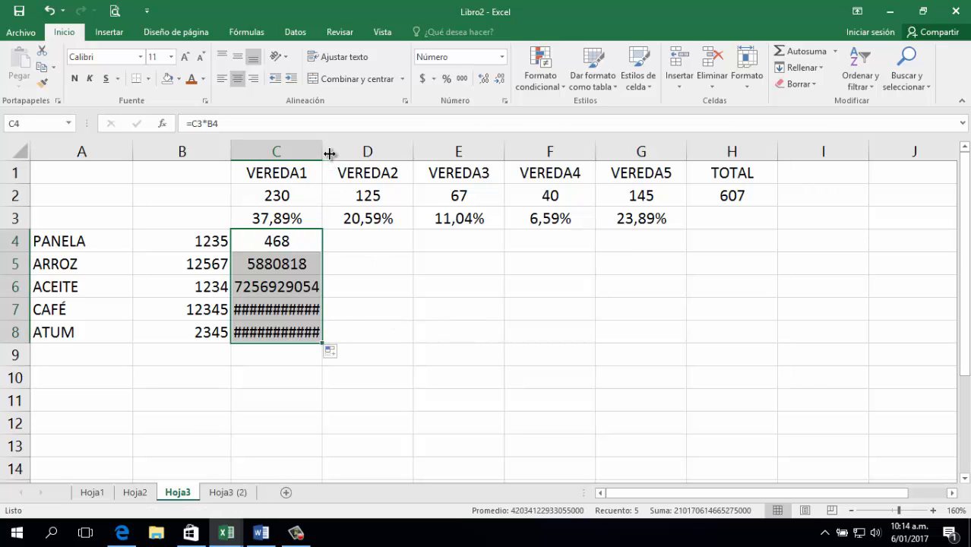
{"action": "left_click_drag", "start_coordinate": [329, 153], "coordinate": [356, 154]}
{"action": "double_click", "coordinate": [307, 265]}
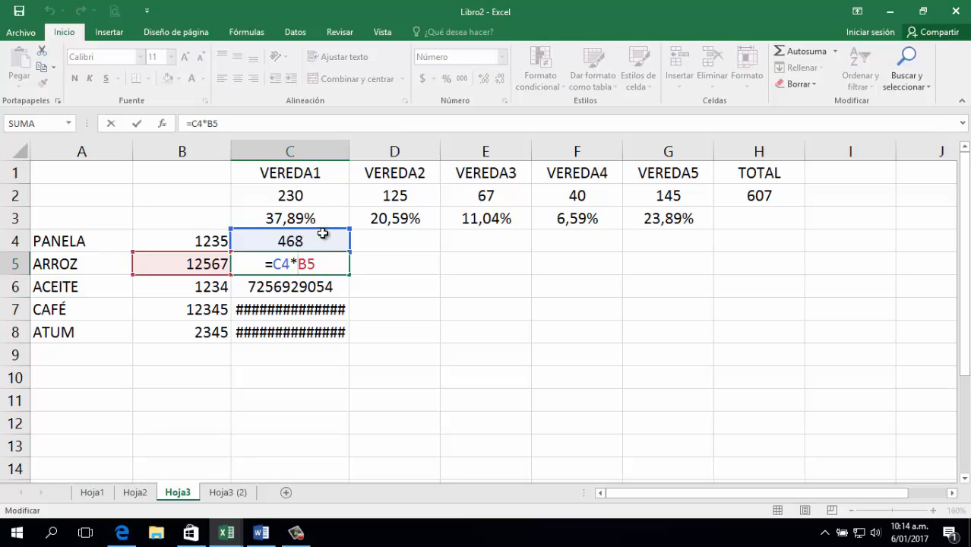
{"action": "key", "text": "Return"}
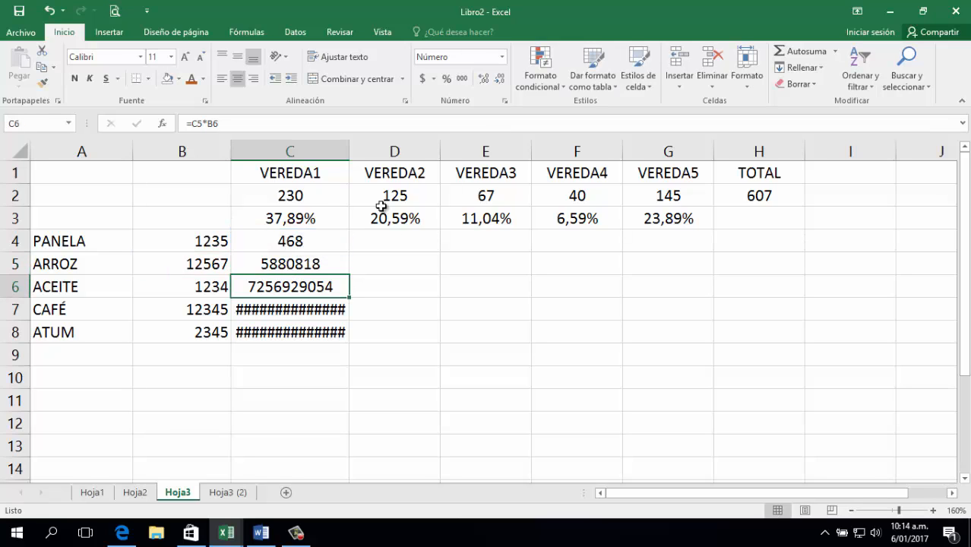
{"action": "left_click", "coordinate": [314, 266]}
{"action": "left_click", "coordinate": [200, 268]}
{"action": "left_click", "coordinate": [275, 269]}
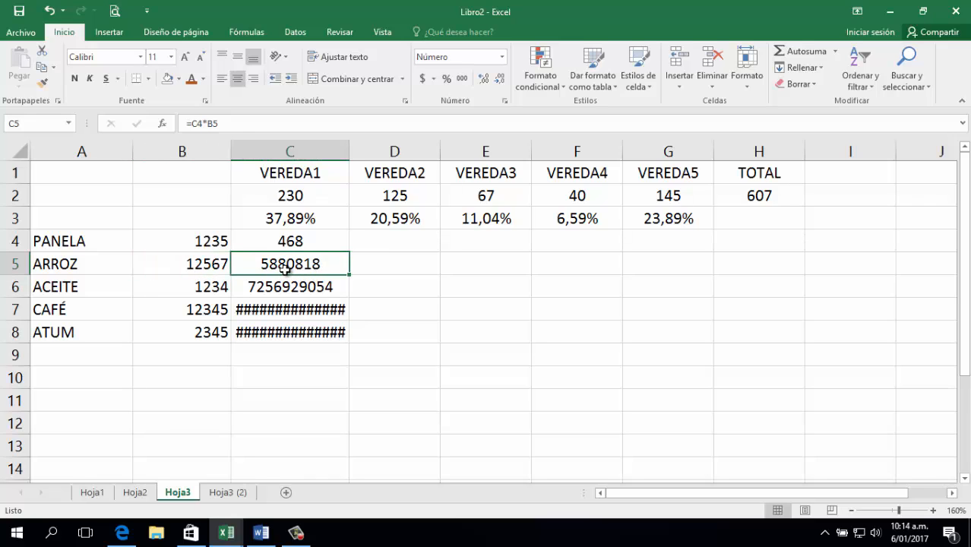
{"action": "double_click", "coordinate": [313, 241]}
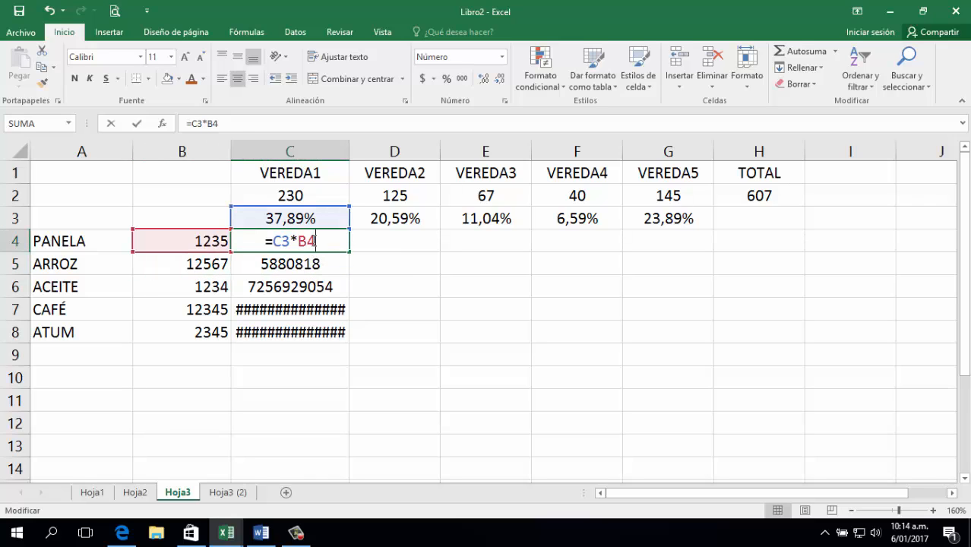
{"action": "key", "text": "Escape"}
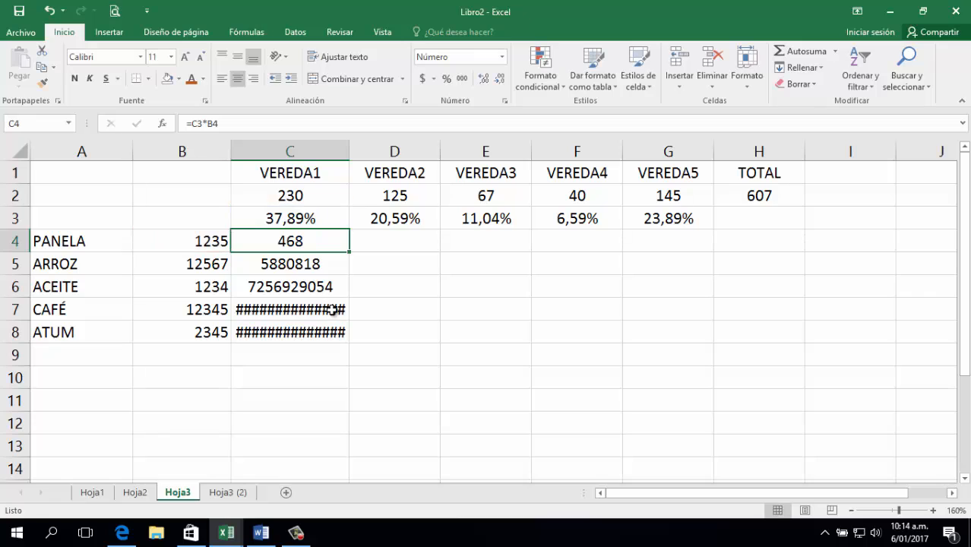
Clear the wrong results from C5:C8 and reopen C4's formula for editing.
{"action": "left_click_drag", "start_coordinate": [313, 268], "coordinate": [314, 330]}
{"action": "key", "text": "Delete"}
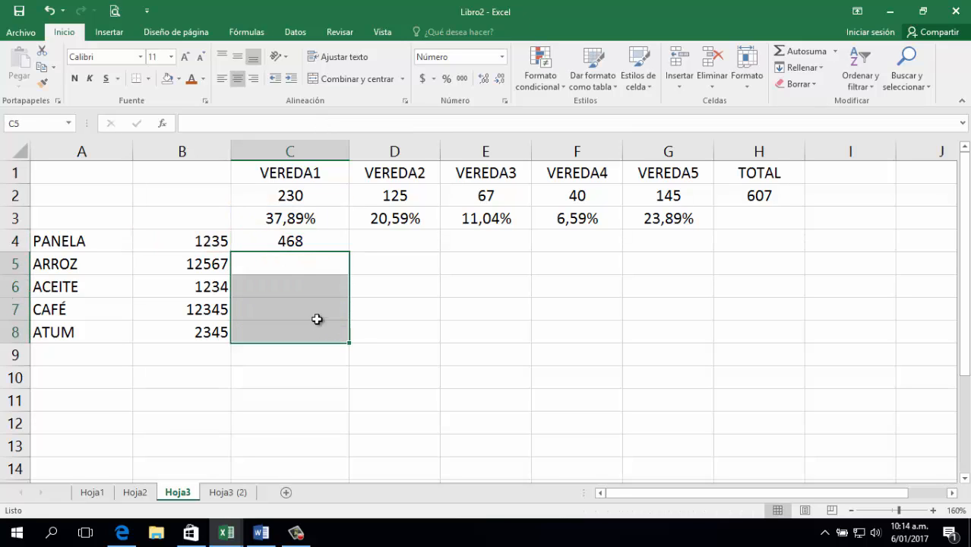
{"action": "left_click", "coordinate": [310, 258]}
{"action": "double_click", "coordinate": [307, 242]}
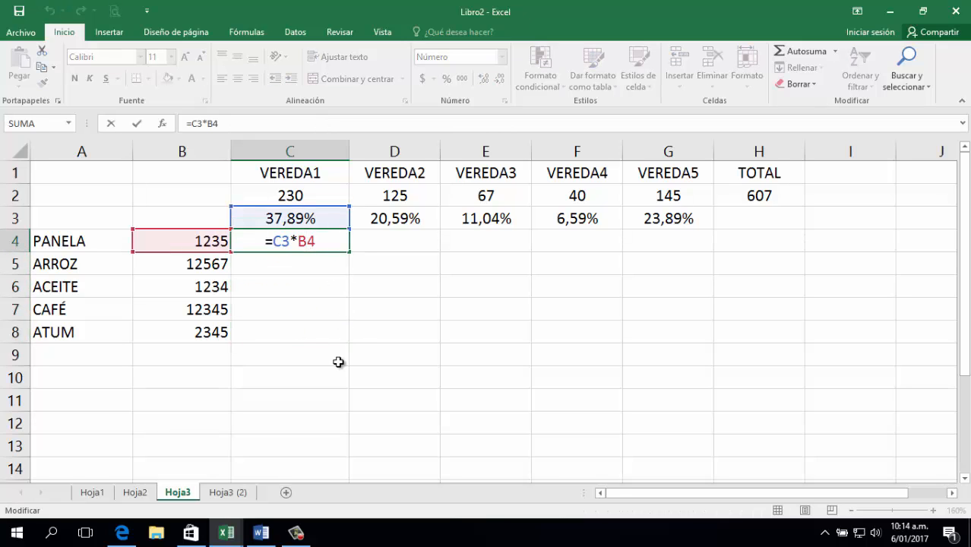
Lock C4's share reference to =$C$3*B4 and fill it down to C8.
{"action": "left_click", "coordinate": [302, 237]}
{"action": "key", "text": "F4"}
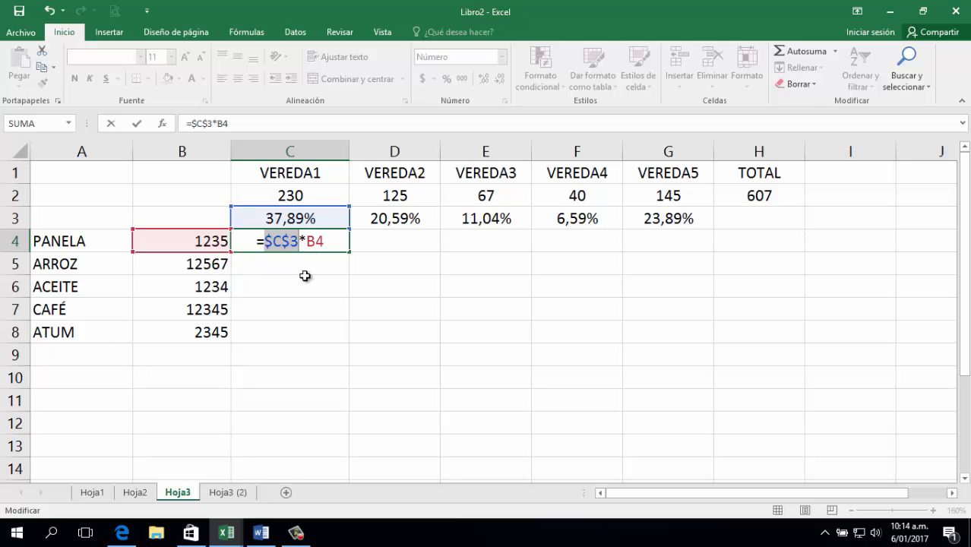
{"action": "key", "text": "Return"}
{"action": "left_click", "coordinate": [329, 241]}
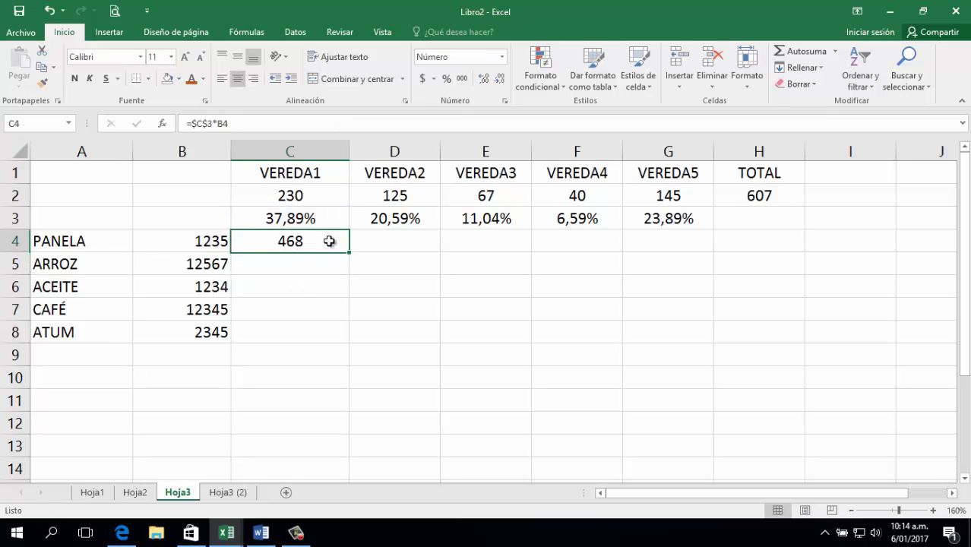
{"action": "left_click_drag", "start_coordinate": [347, 254], "coordinate": [338, 336]}
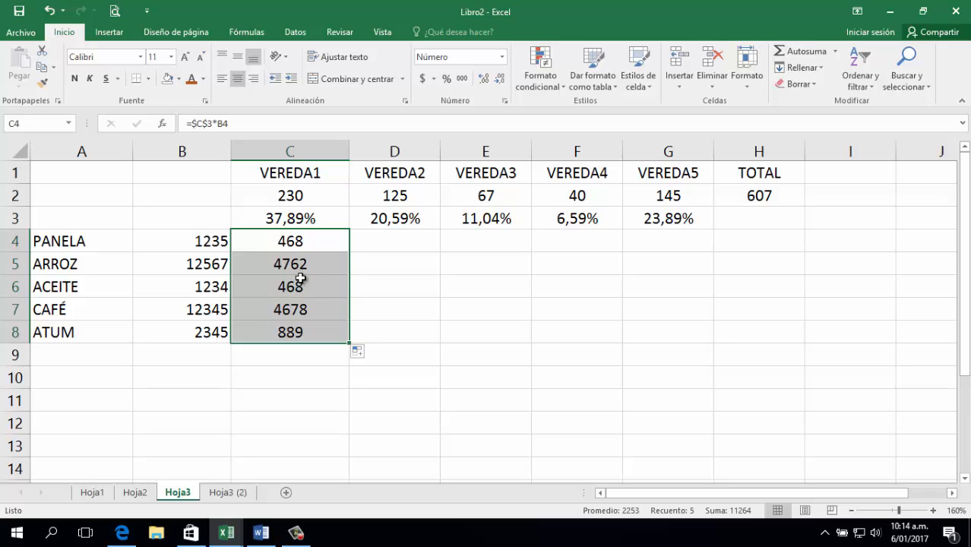
Re-point C4's share reference to a fully locked $C$3 and refill it down through ATUM.
{"action": "double_click", "coordinate": [304, 240]}
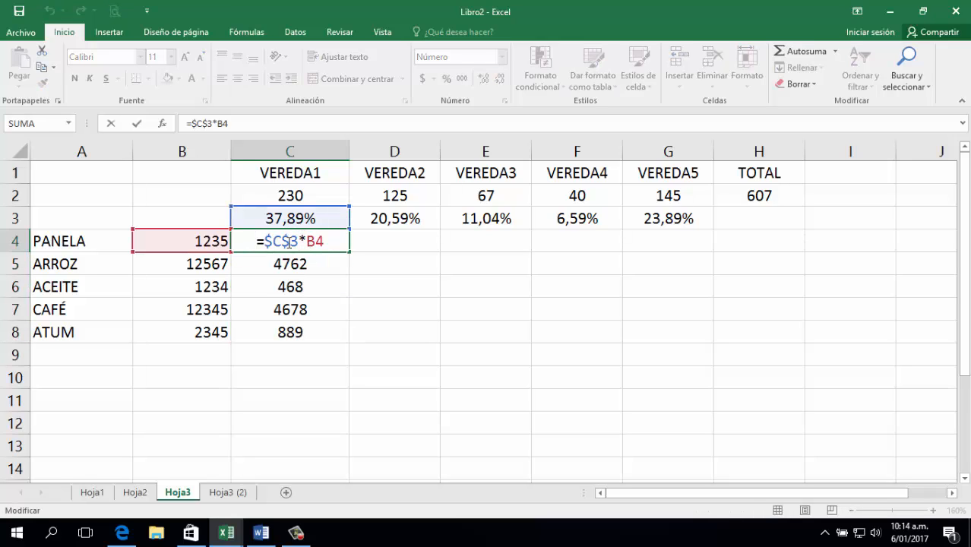
{"action": "left_click", "coordinate": [290, 241]}
{"action": "left_click_drag", "start_coordinate": [264, 241], "coordinate": [282, 241]}
{"action": "key", "text": "Delete"}
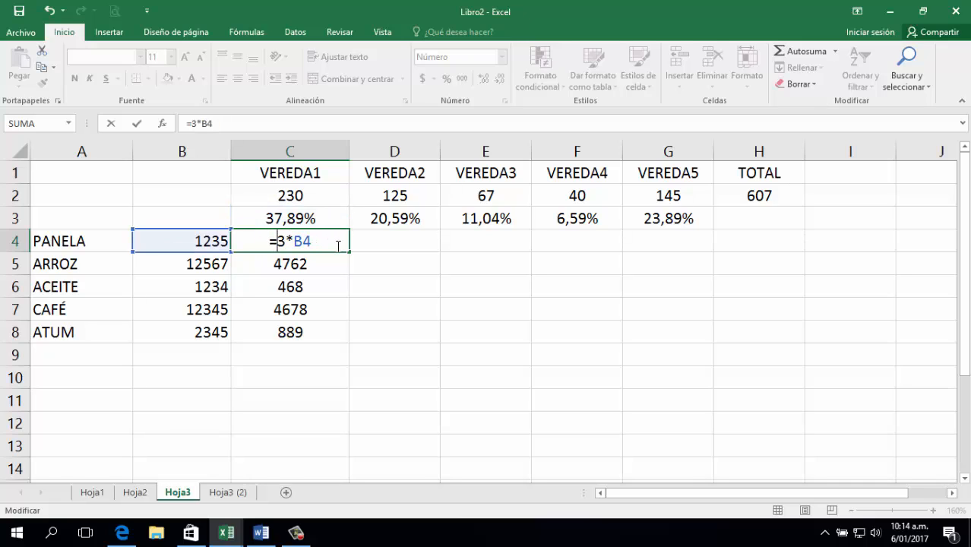
{"action": "key", "text": "Delete"}
{"action": "key", "text": "Delete"}
{"action": "left_click", "coordinate": [298, 219]}
{"action": "left_click", "coordinate": [280, 241]}
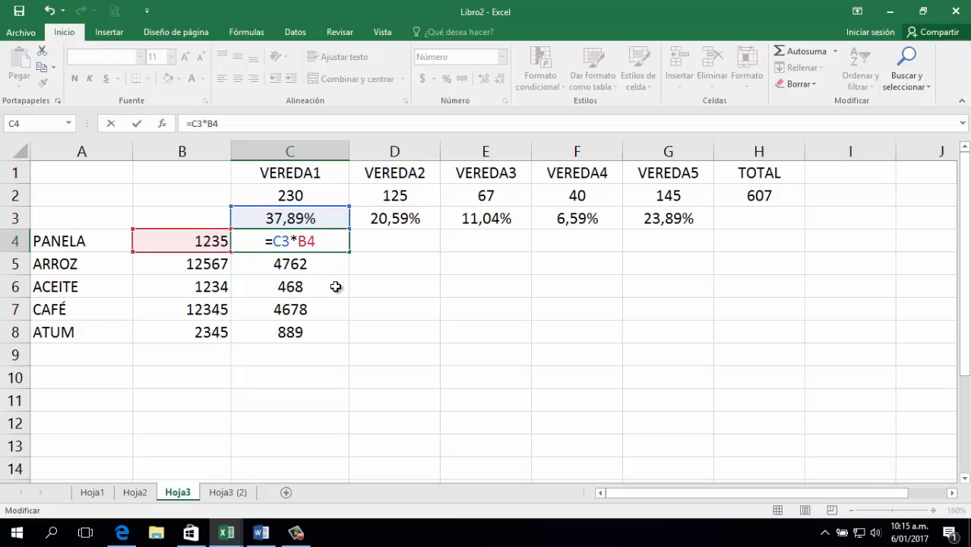
{"action": "key", "text": "F4"}
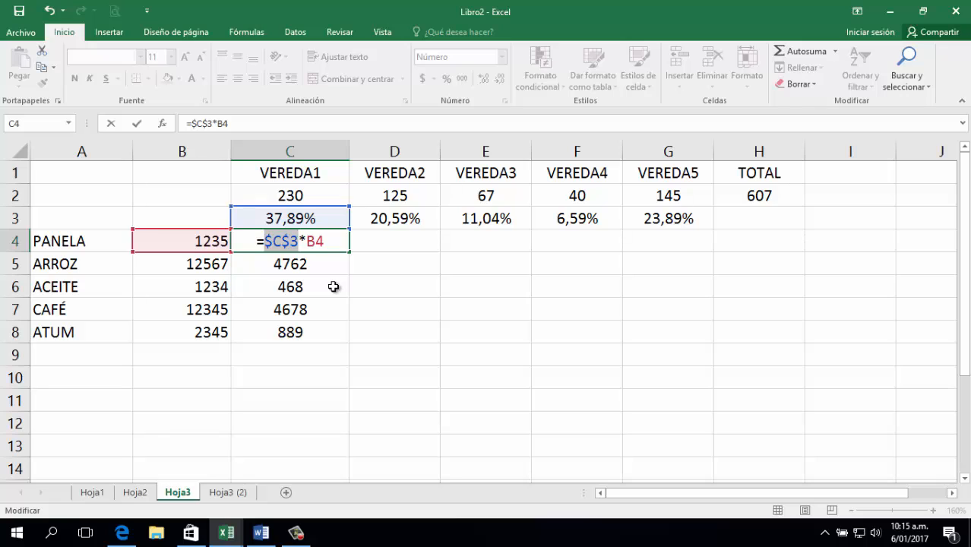
{"action": "key", "text": "Return"}
{"action": "left_click", "coordinate": [322, 240]}
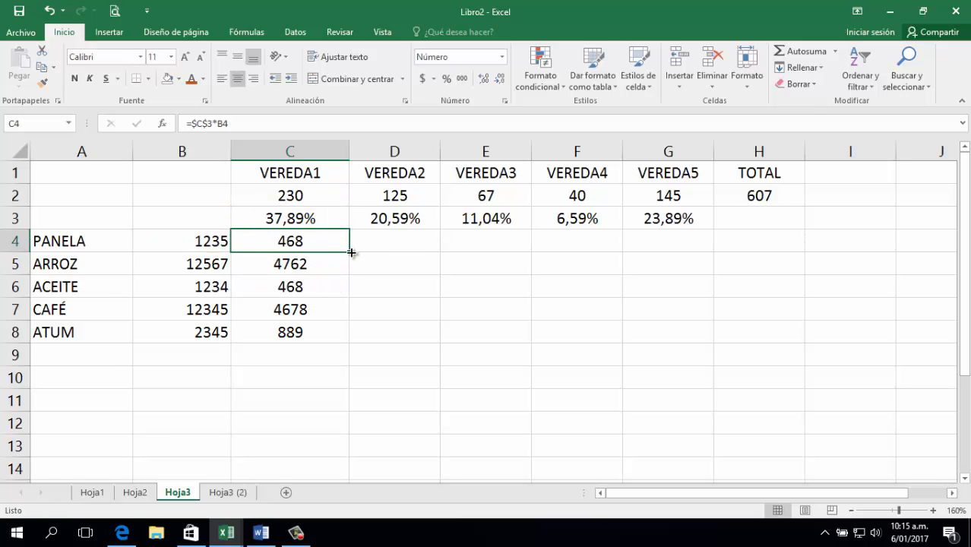
{"action": "left_click_drag", "start_coordinate": [351, 252], "coordinate": [342, 336]}
{"action": "left_click", "coordinate": [326, 310]}
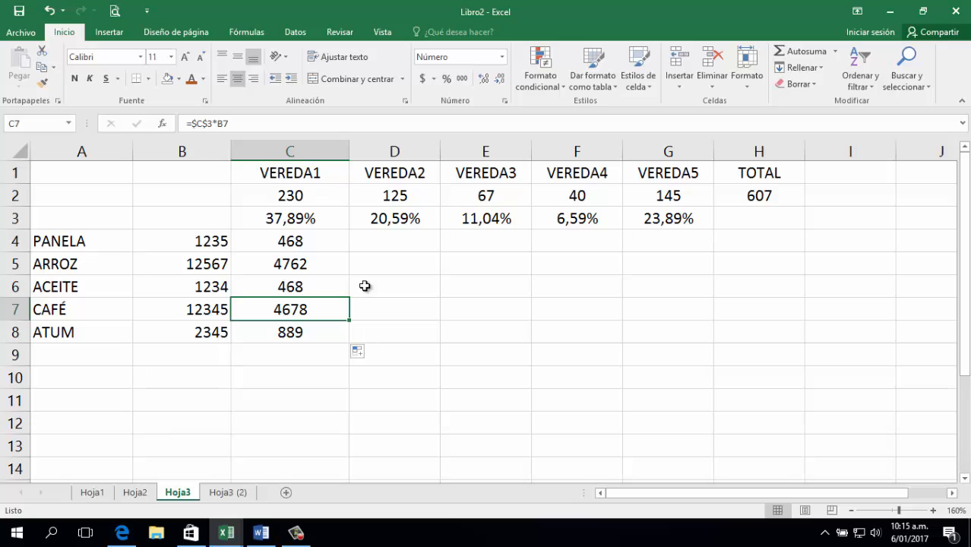
{"action": "left_click", "coordinate": [308, 242]}
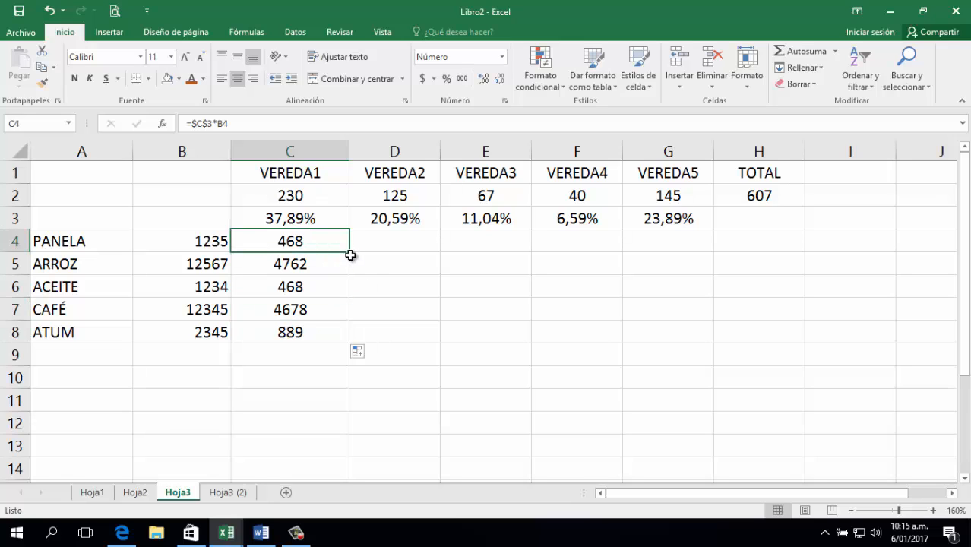
{"action": "left_click_drag", "start_coordinate": [350, 253], "coordinate": [717, 252]}
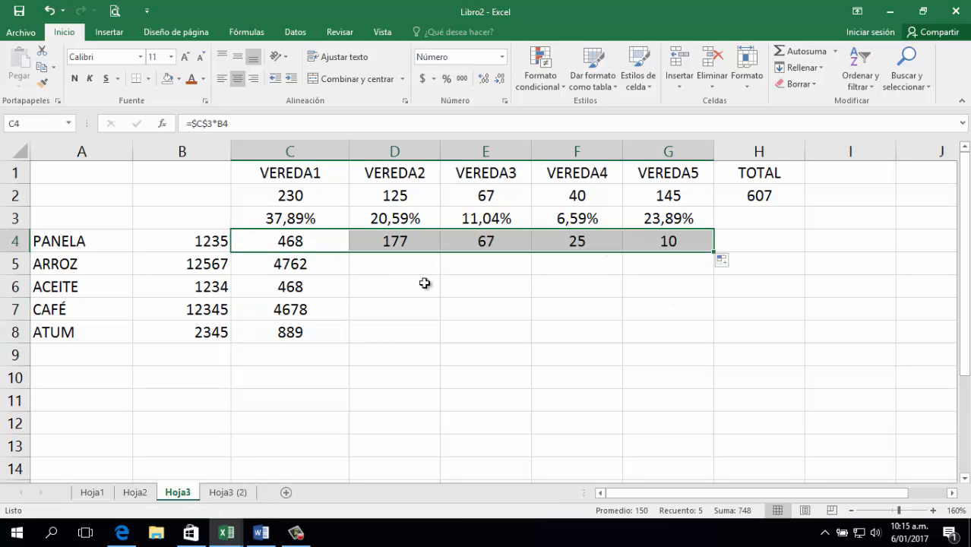
{"action": "left_click", "coordinate": [399, 240]}
{"action": "double_click", "coordinate": [399, 240]}
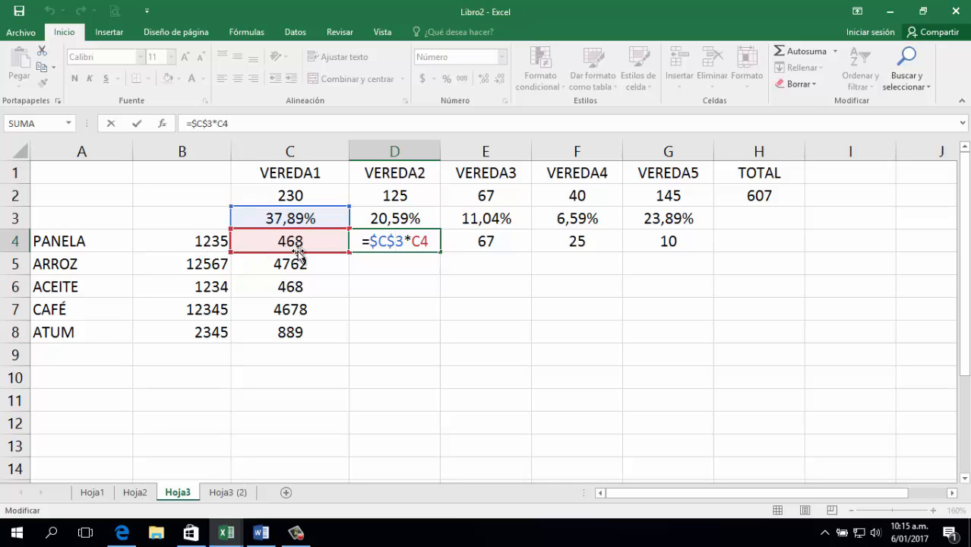
{"action": "key", "text": "ctrl+Return"}
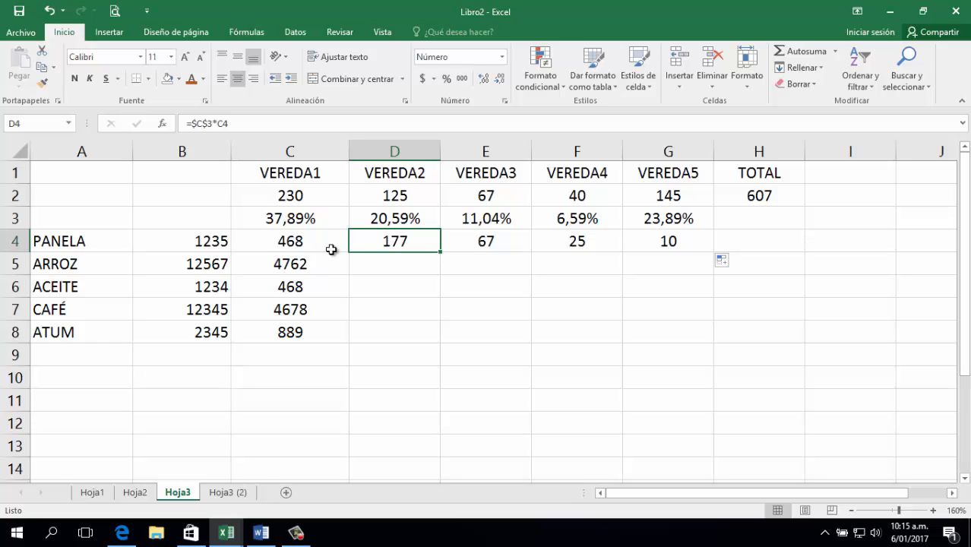
{"action": "left_click_drag", "start_coordinate": [395, 241], "coordinate": [646, 245]}
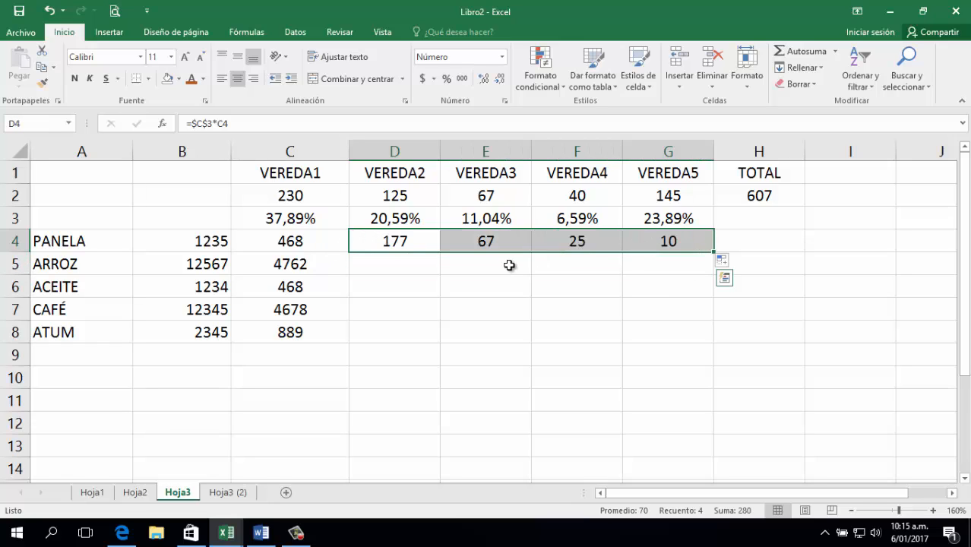
{"action": "key", "text": "Delete"}
{"action": "left_click", "coordinate": [324, 244]}
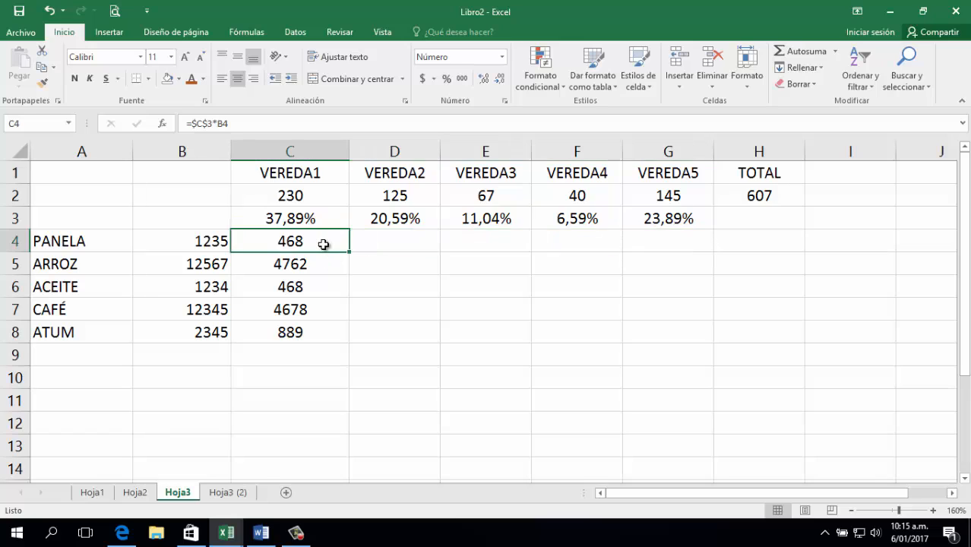
Rewrite C4 as the mixed-reference formula =C$3*$B4 and fill it down to C8.
{"action": "double_click", "coordinate": [315, 244]}
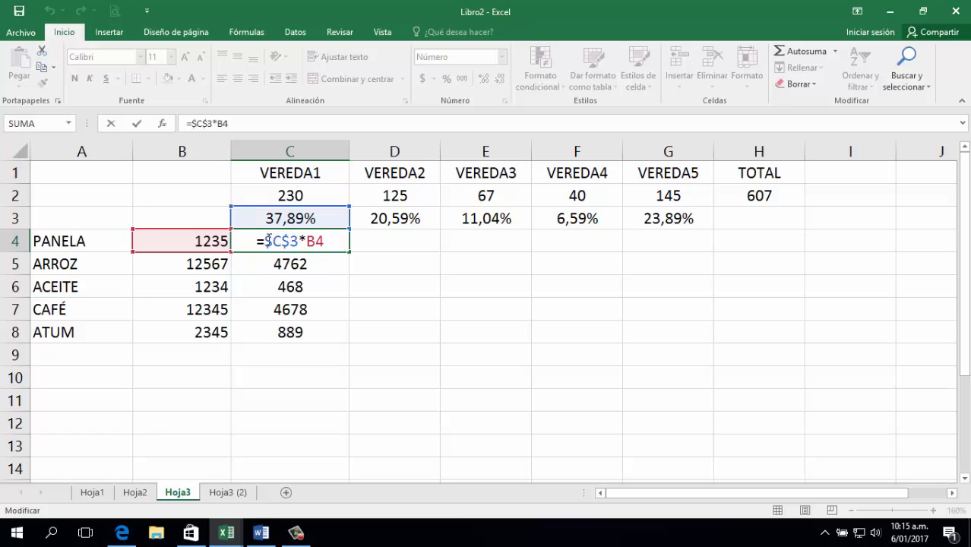
{"action": "left_click", "coordinate": [267, 240]}
{"action": "key", "text": "Delete"}
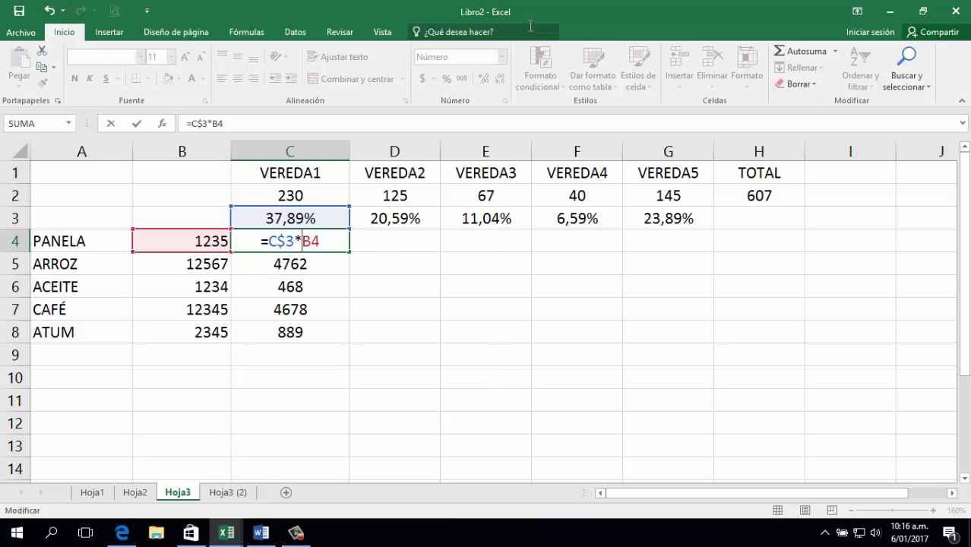
{"action": "type", "text": "$"}
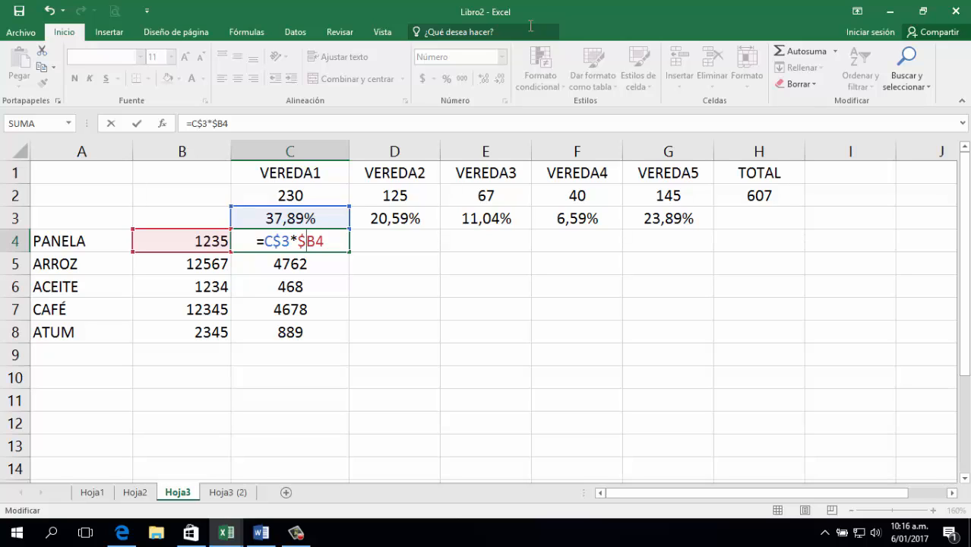
{"action": "key", "text": "Return"}
{"action": "left_click", "coordinate": [302, 245]}
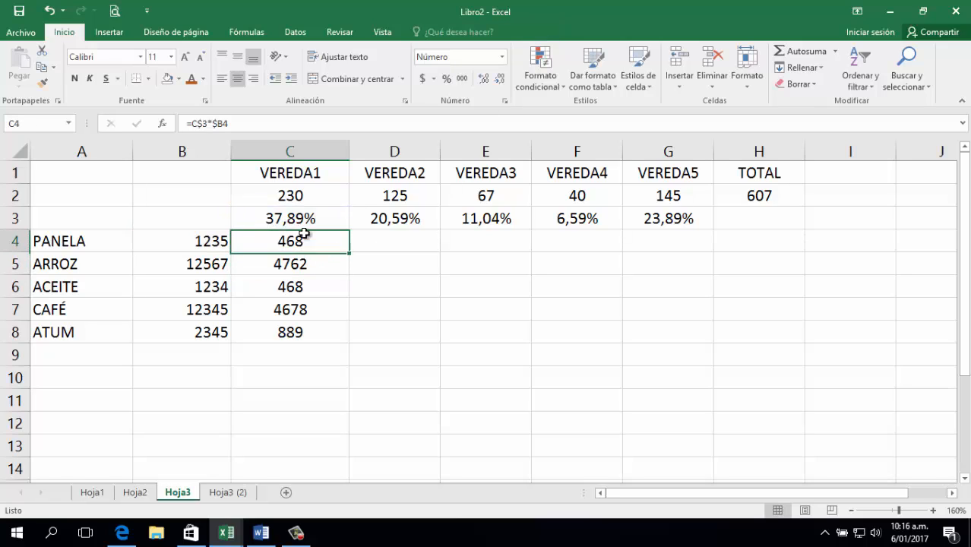
{"action": "left_click_drag", "start_coordinate": [348, 253], "coordinate": [332, 337]}
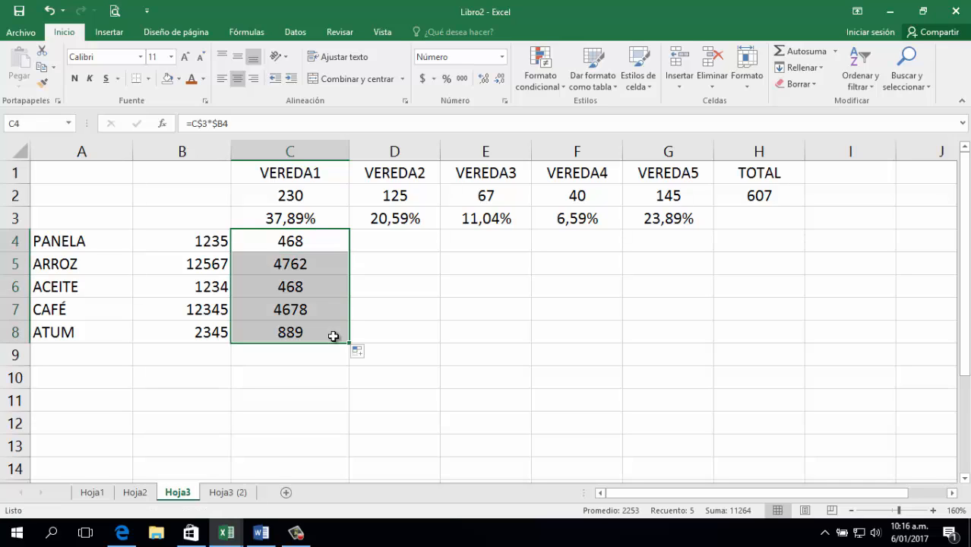
Copy PANELA's formula across to G4 and inspect the VEREDA2–VEREDA5 formulas' references.
{"action": "left_click", "coordinate": [312, 238]}
{"action": "left_click_drag", "start_coordinate": [349, 255], "coordinate": [712, 240]}
{"action": "double_click", "coordinate": [413, 240]}
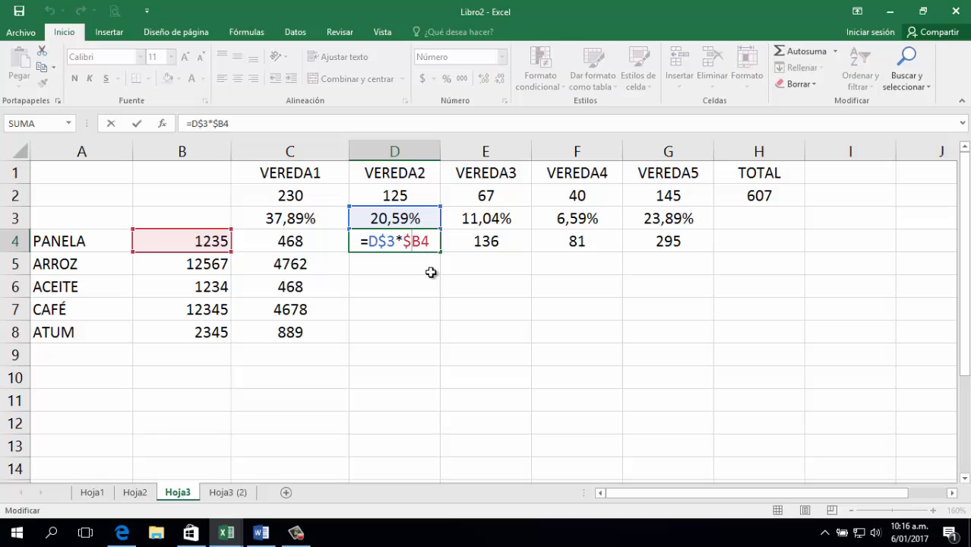
{"action": "double_click", "coordinate": [494, 241]}
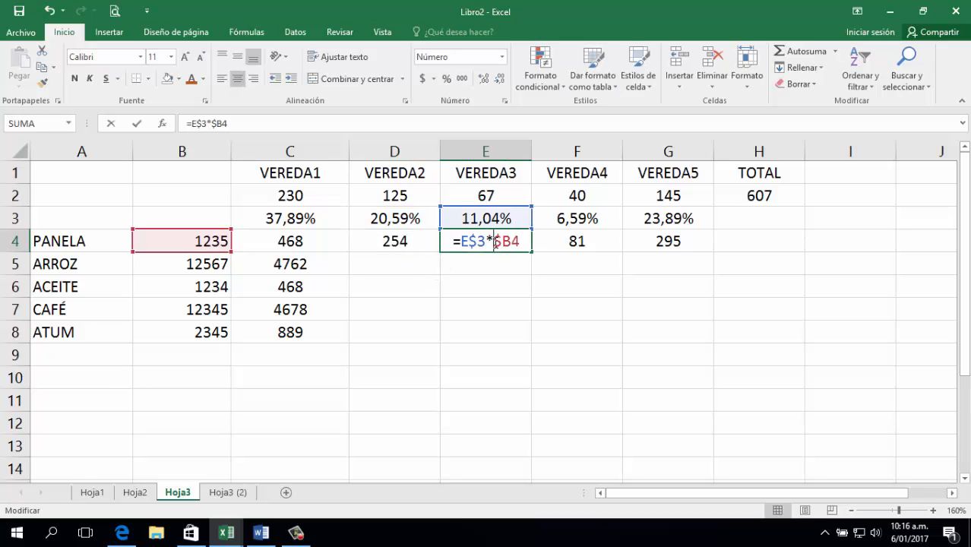
{"action": "left_click", "coordinate": [591, 245]}
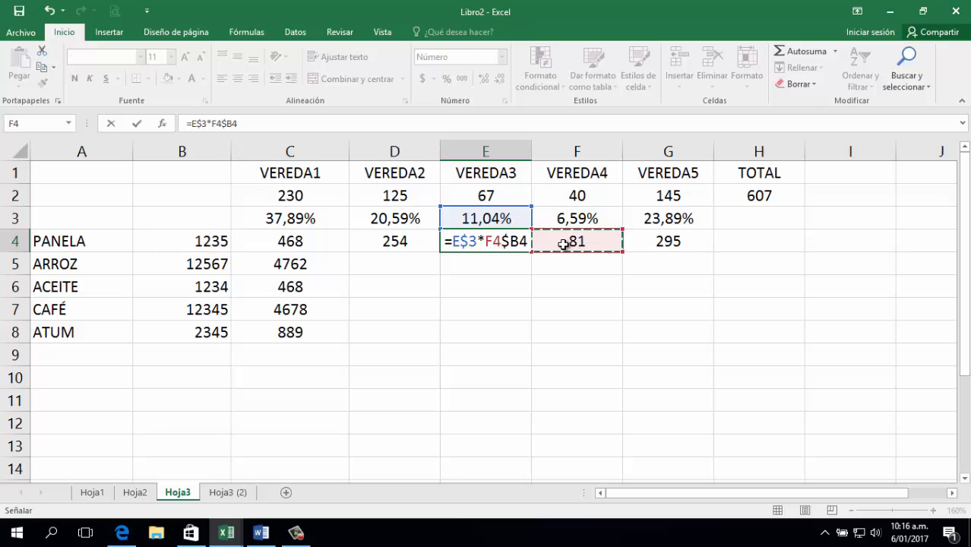
{"action": "key", "text": "Escape"}
{"action": "double_click", "coordinate": [574, 241]}
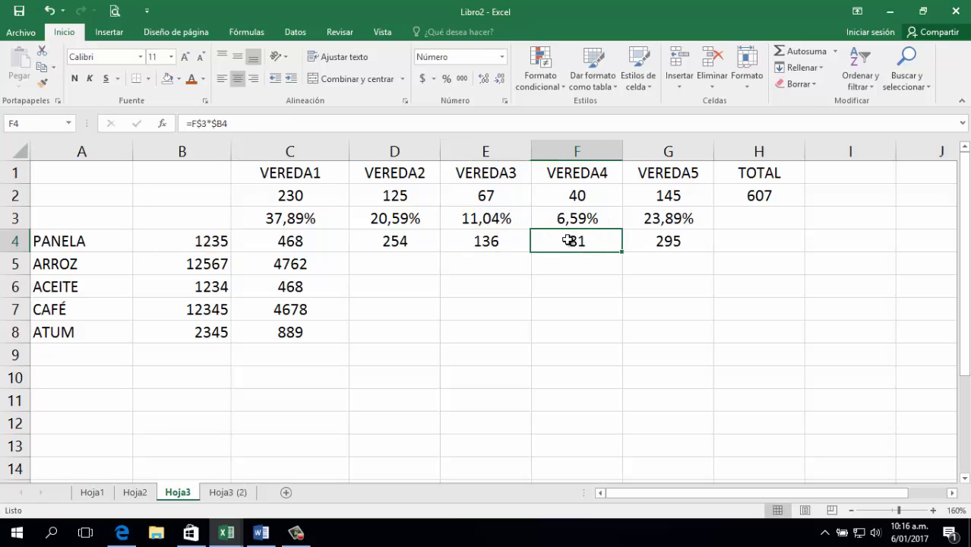
{"action": "key", "text": "Escape"}
{"action": "double_click", "coordinate": [655, 242]}
{"action": "key", "text": "Escape"}
{"action": "key", "text": "Escape"}
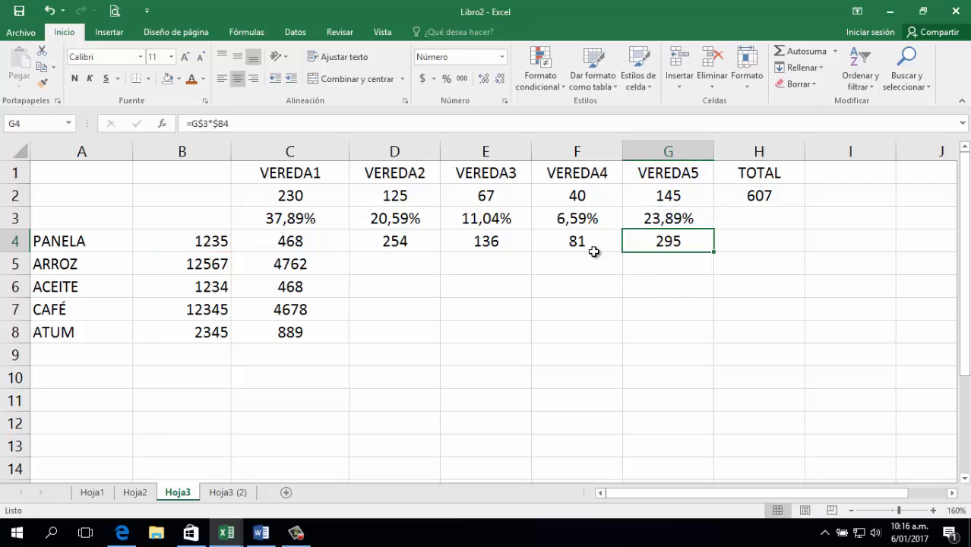
Fill the VEREDA2–VEREDA5 formulas down through ATUM, then check ACEITE's and PANELA's formulas.
{"action": "left_click", "coordinate": [597, 242]}
{"action": "left_click", "coordinate": [422, 242]}
{"action": "left_click_drag", "start_coordinate": [441, 251], "coordinate": [684, 335]}
{"action": "left_click", "coordinate": [613, 310]}
{"action": "left_click", "coordinate": [741, 286]}
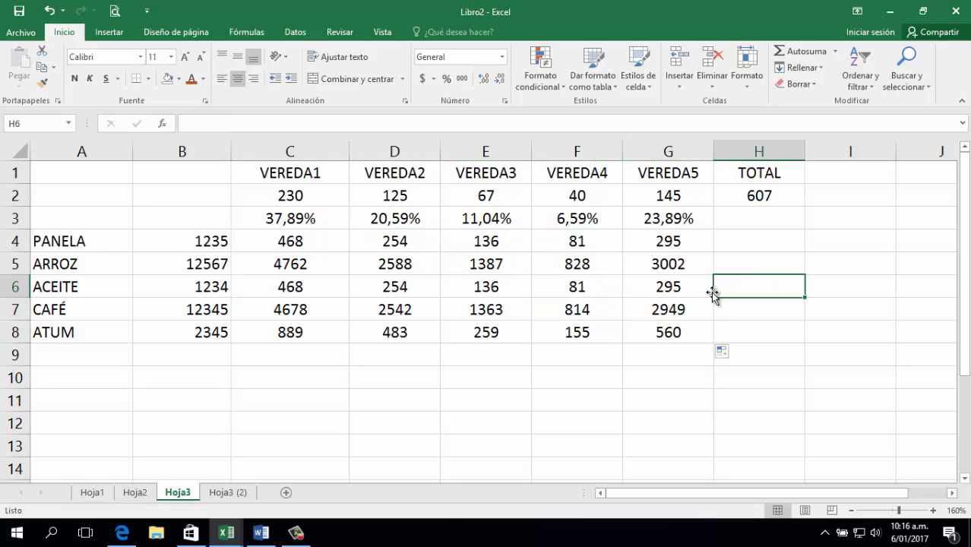
{"action": "left_click", "coordinate": [401, 280]}
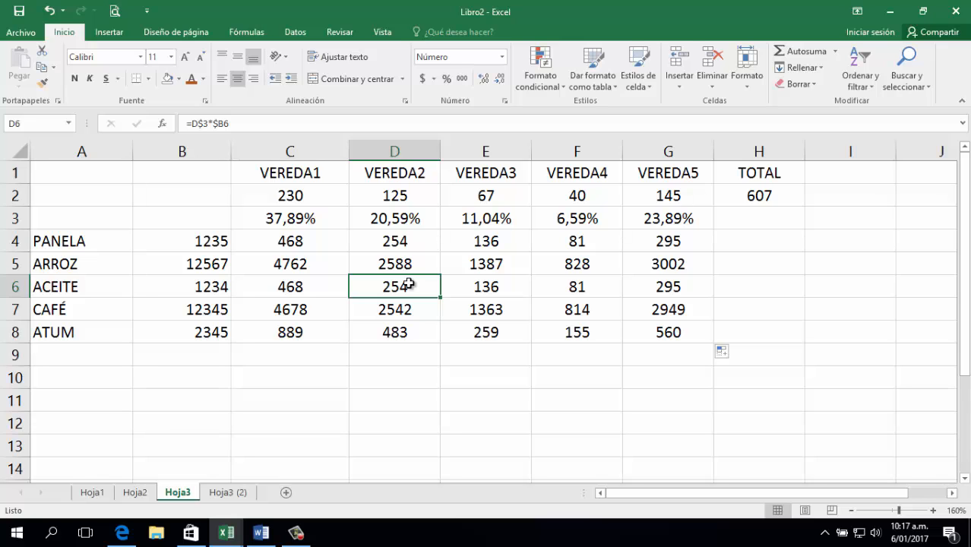
{"action": "double_click", "coordinate": [310, 239]}
Clear the VEREDA2–VEREDA5 results and the VEREDA1 results below PANELA.
{"action": "left_click", "coordinate": [398, 258]}
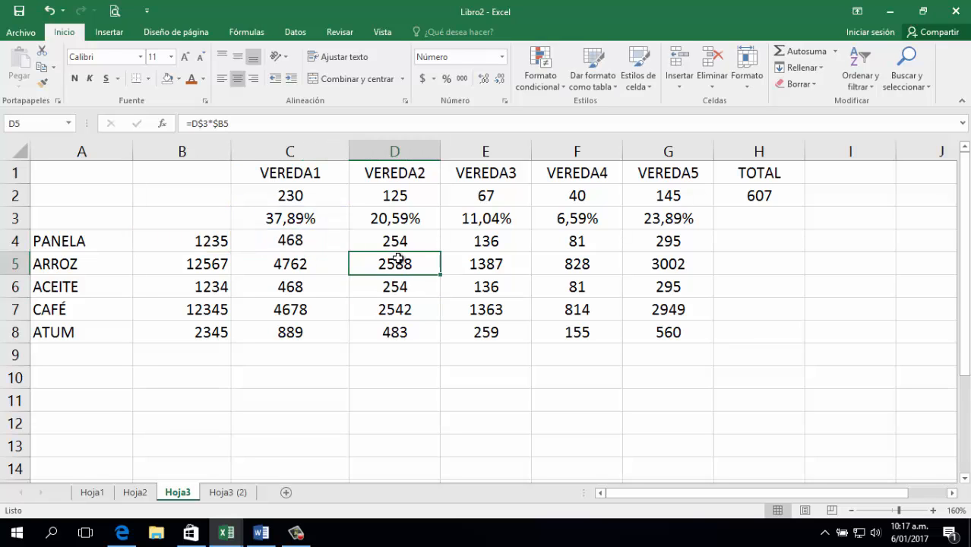
{"action": "left_click_drag", "start_coordinate": [395, 241], "coordinate": [659, 349]}
{"action": "key", "text": "Delete"}
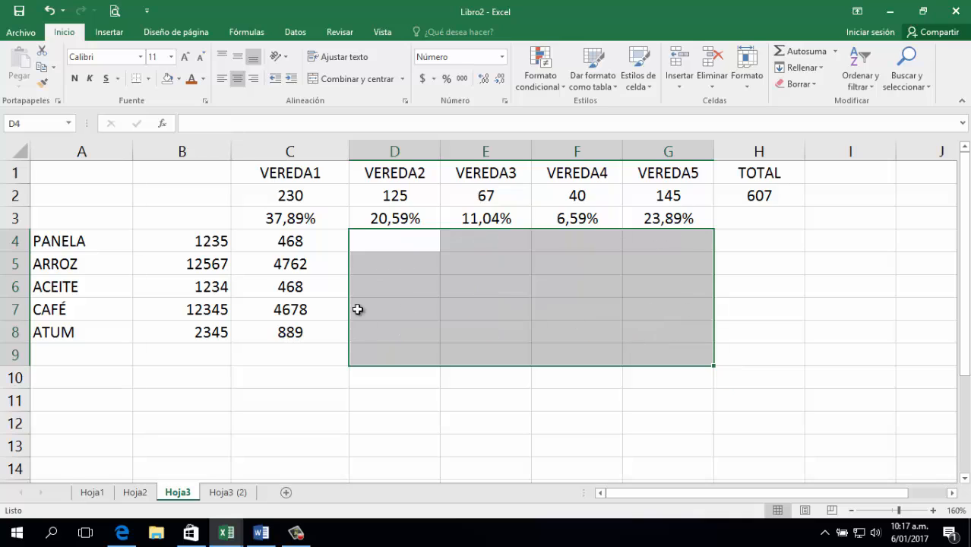
{"action": "left_click_drag", "start_coordinate": [304, 262], "coordinate": [295, 338]}
{"action": "key", "text": "Delete"}
Edit C4's formula to =$C$3*B4, removing the $ before B4.
{"action": "left_click", "coordinate": [295, 240]}
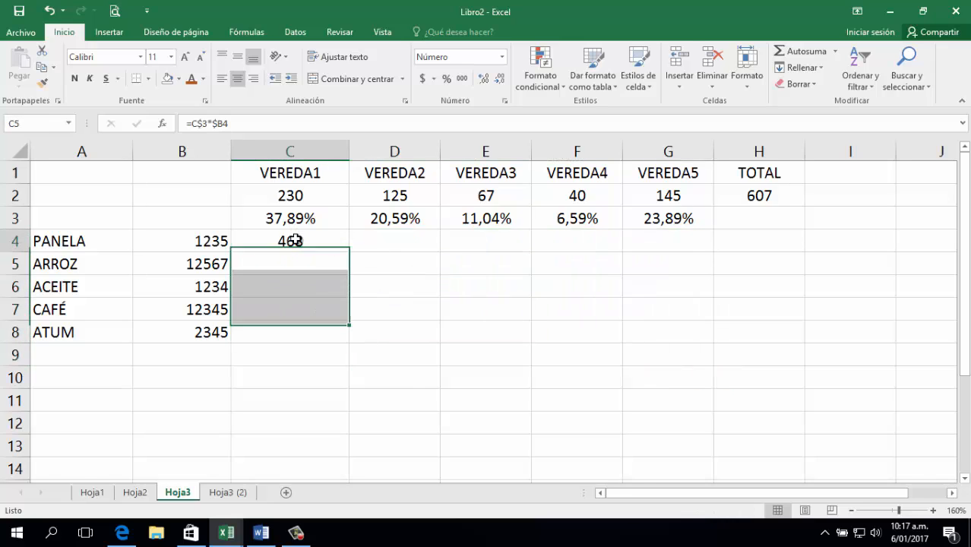
{"action": "double_click", "coordinate": [297, 241]}
{"action": "left_click", "coordinate": [281, 241]}
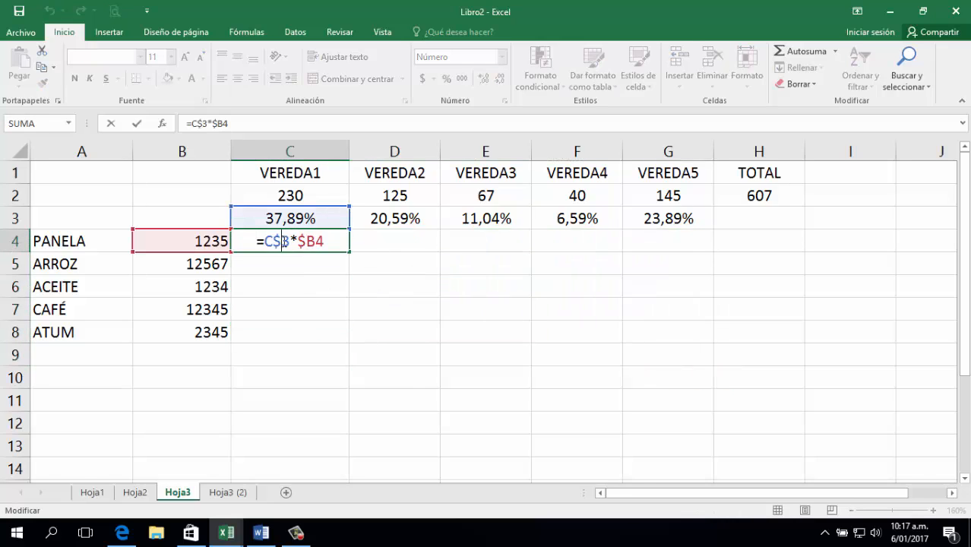
{"action": "key", "text": "Left"}
{"action": "type", "text": "$"}
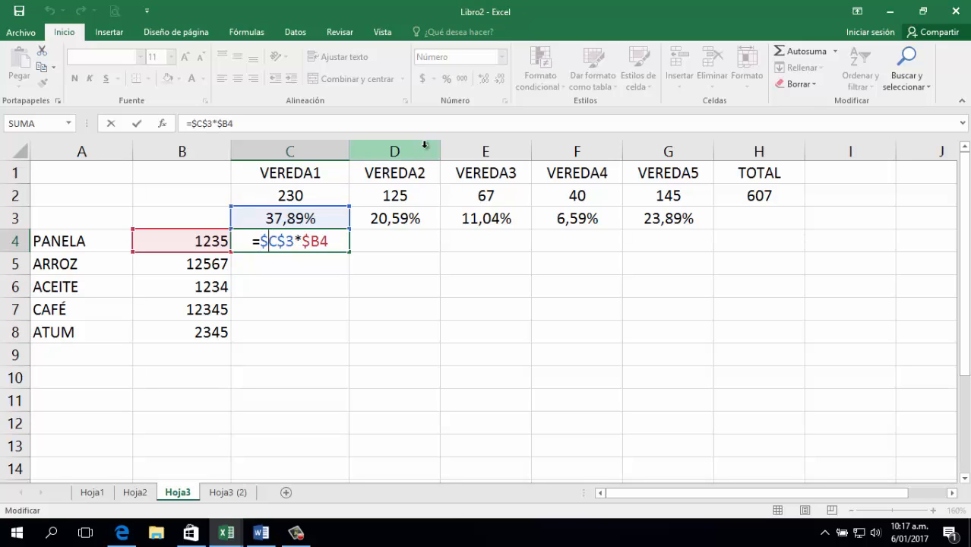
{"action": "key", "text": "Right"}
{"action": "key", "text": "Right"}
{"action": "key", "text": "Right"}
{"action": "key", "text": "Right"}
{"action": "key", "text": "Right"}
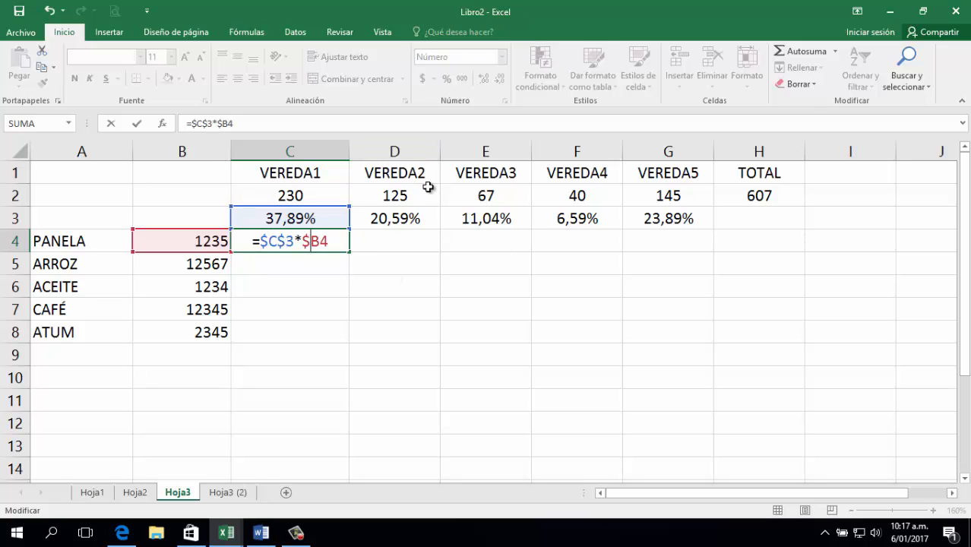
{"action": "key", "text": "BackSpace"}
{"action": "key", "text": "Return"}
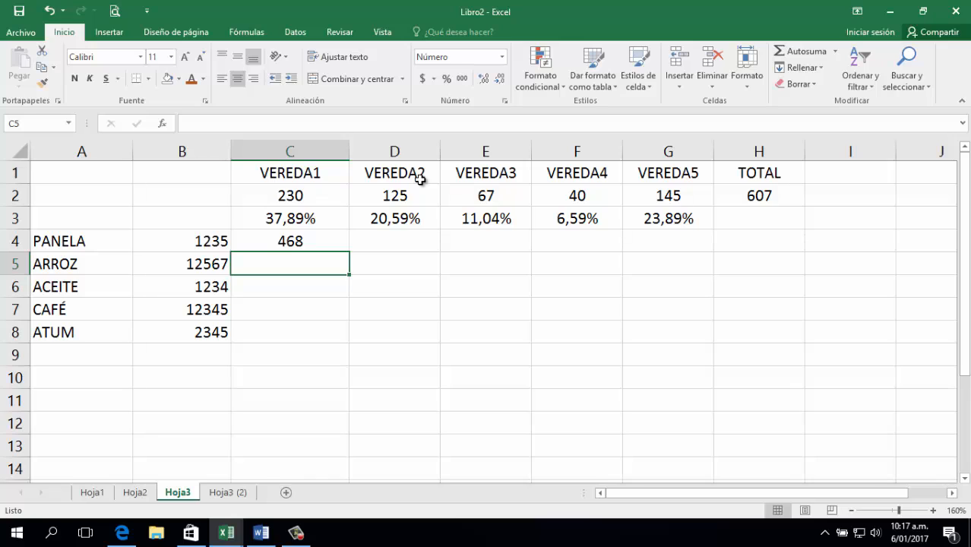
{"action": "key", "text": "Up"}
{"action": "left_click_drag", "start_coordinate": [352, 252], "coordinate": [341, 338]}
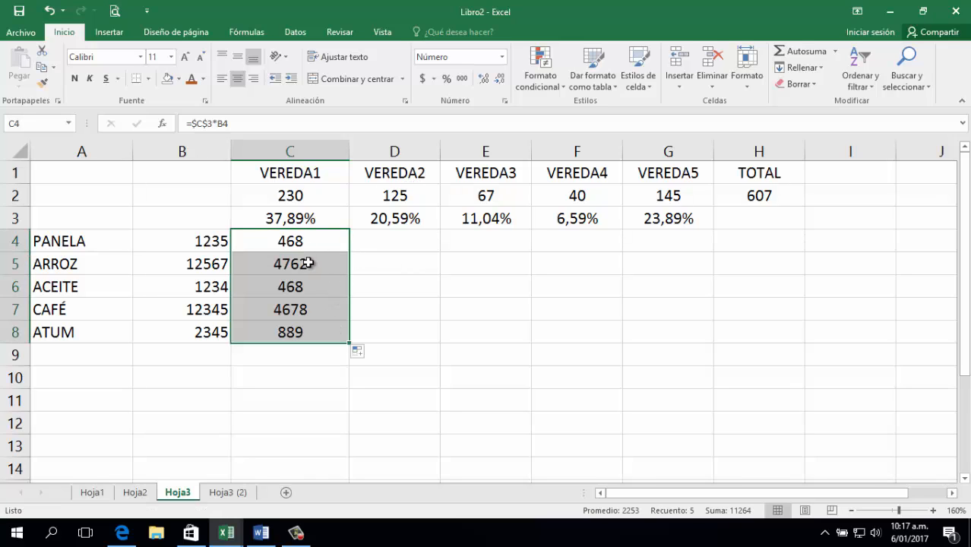
{"action": "left_click", "coordinate": [309, 263]}
{"action": "double_click", "coordinate": [319, 260]}
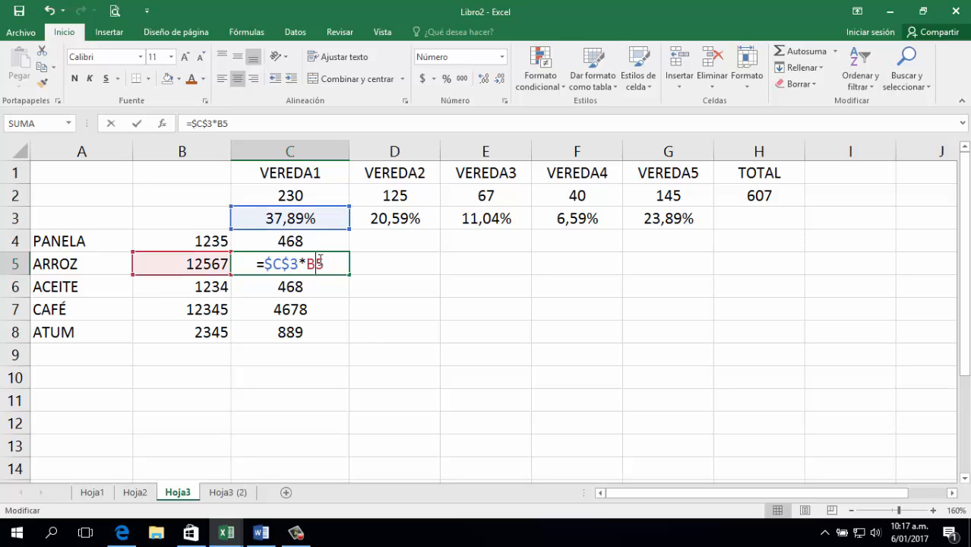
{"action": "key", "text": "Left"}
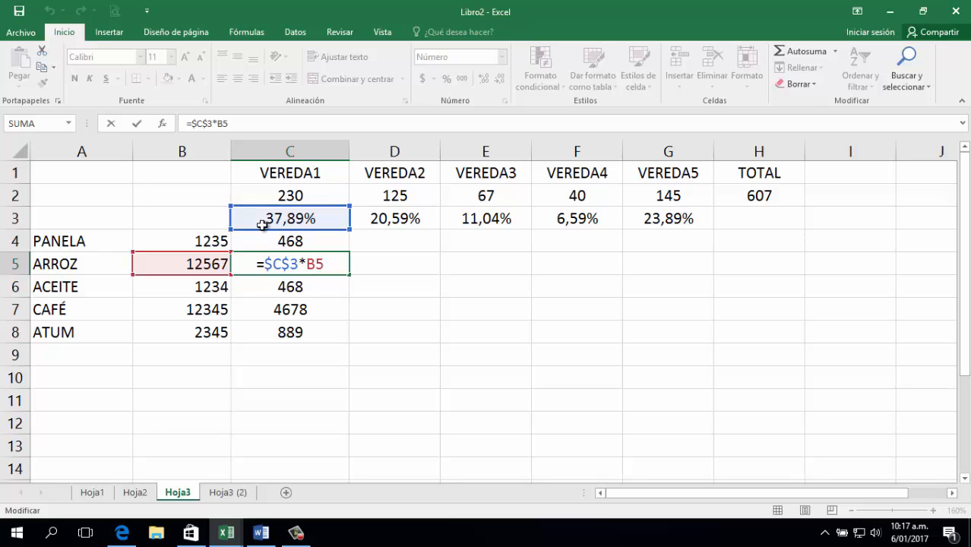
{"action": "key", "text": "Return"}
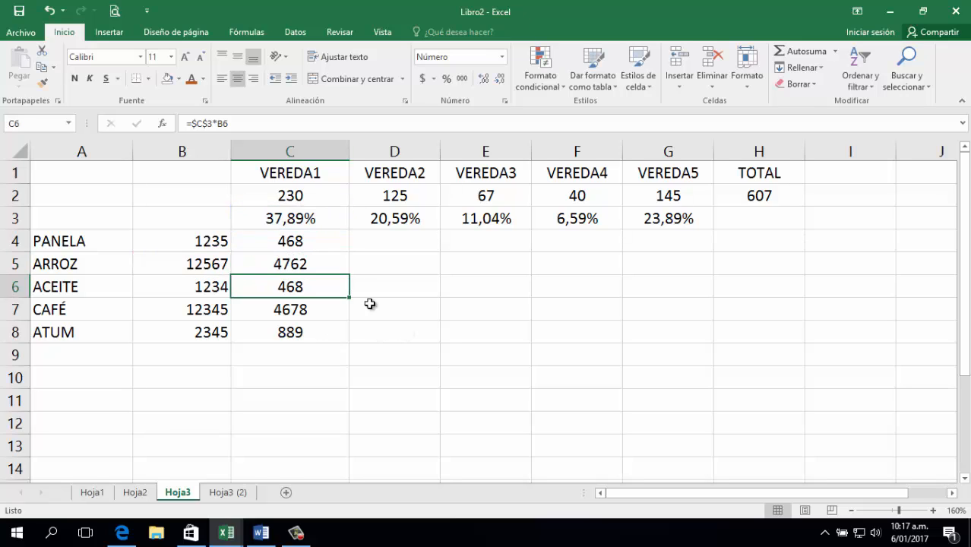
{"action": "left_click", "coordinate": [320, 249]}
{"action": "left_click_drag", "start_coordinate": [349, 251], "coordinate": [417, 241]}
{"action": "double_click", "coordinate": [417, 241]}
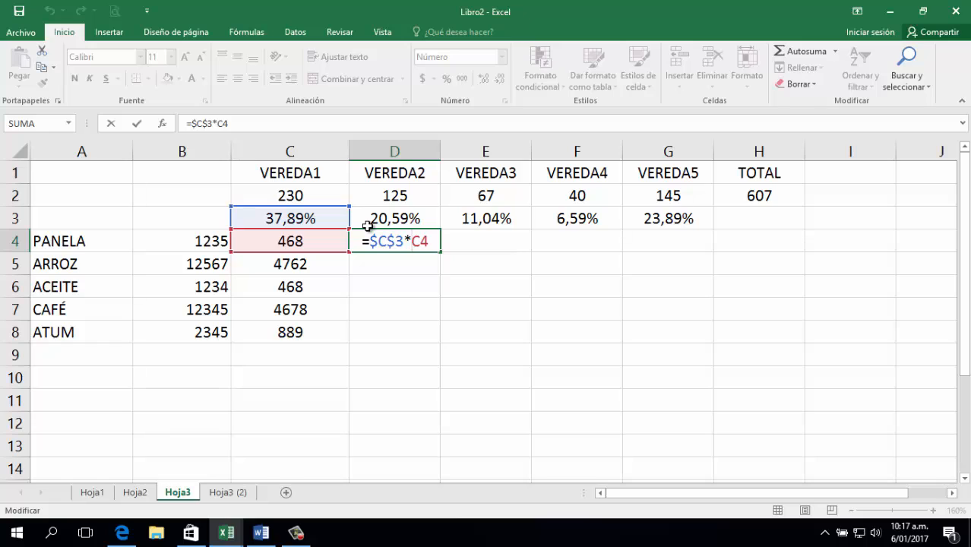
{"action": "key", "text": "ctrl+Return"}
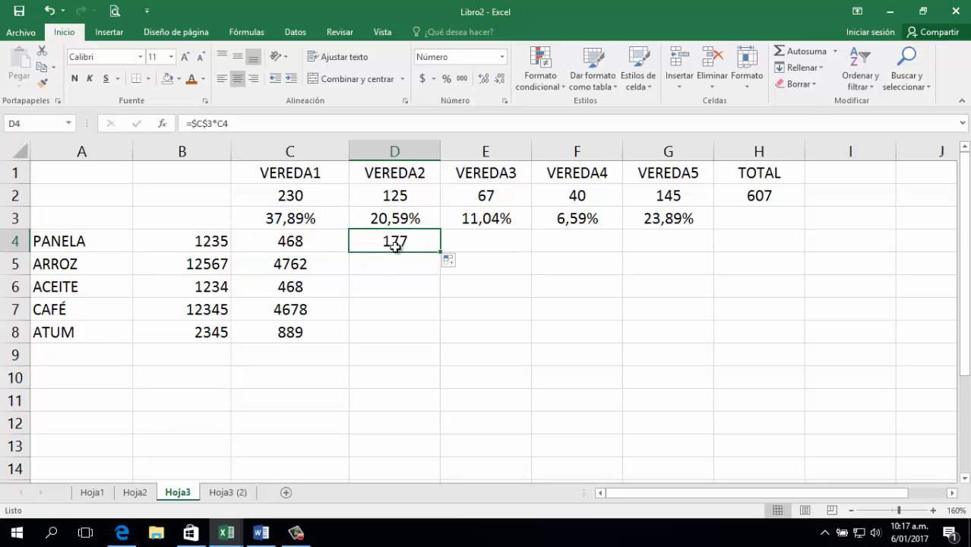
{"action": "left_click", "coordinate": [334, 242]}
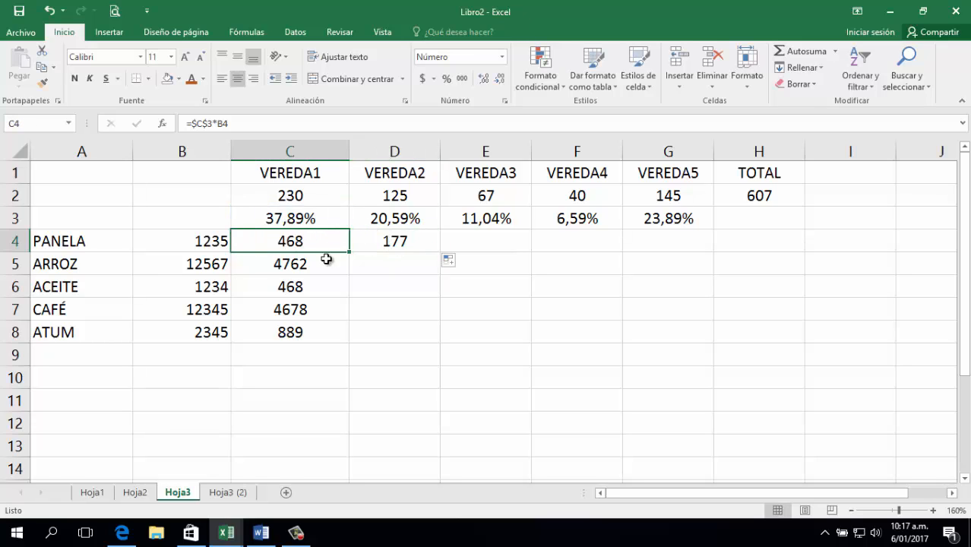
{"action": "left_click_drag", "start_coordinate": [321, 262], "coordinate": [318, 331]}
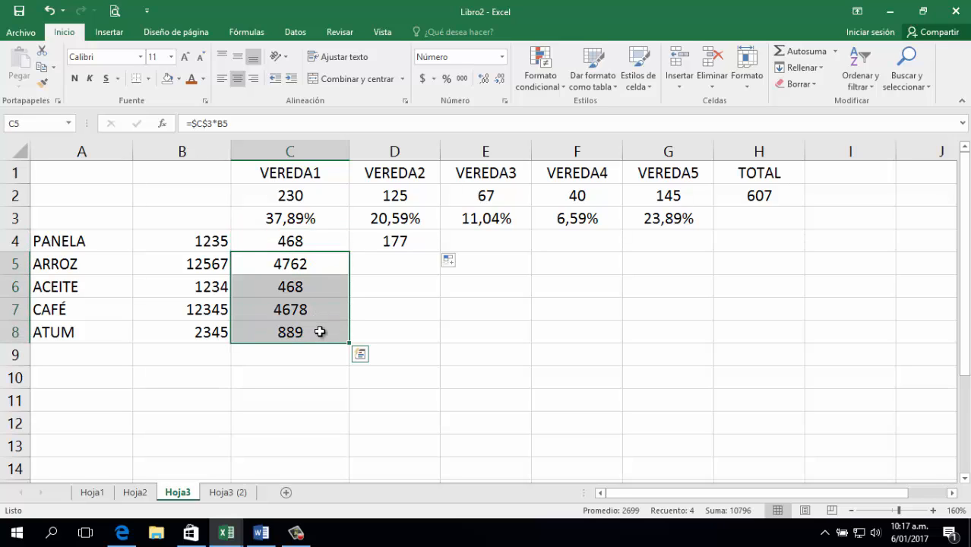
{"action": "key", "text": "Delete"}
{"action": "left_click", "coordinate": [389, 240]}
{"action": "key", "text": "Delete"}
{"action": "left_click", "coordinate": [320, 242]}
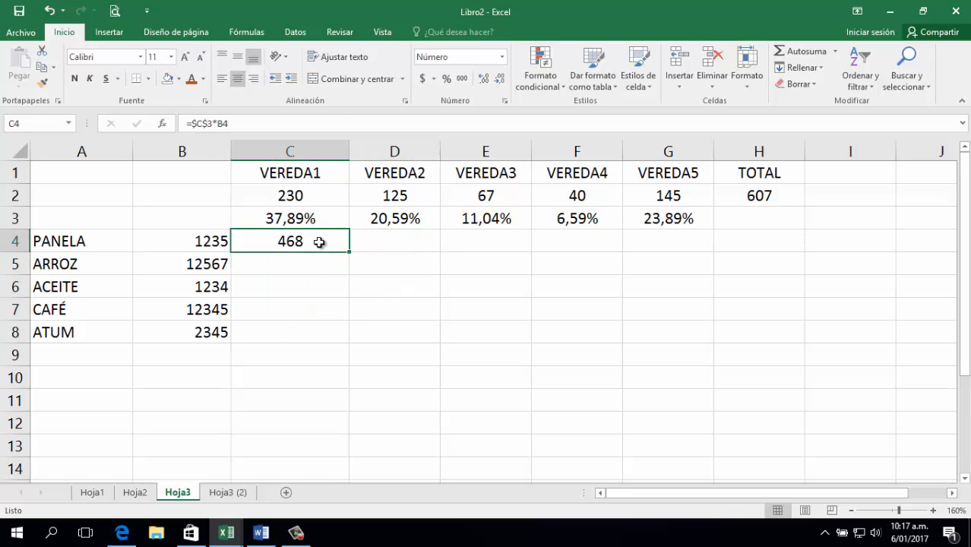
Change C4 to =C$3*$B4 and drag it to fill rows 4–8 through column G.
{"action": "double_click", "coordinate": [320, 242]}
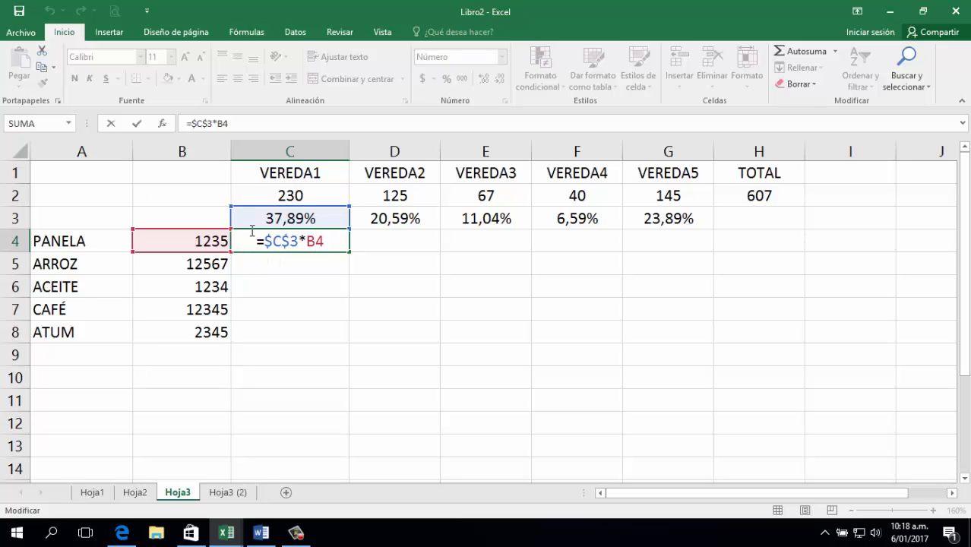
{"action": "left_click", "coordinate": [295, 241]}
{"action": "left_click", "coordinate": [270, 241]}
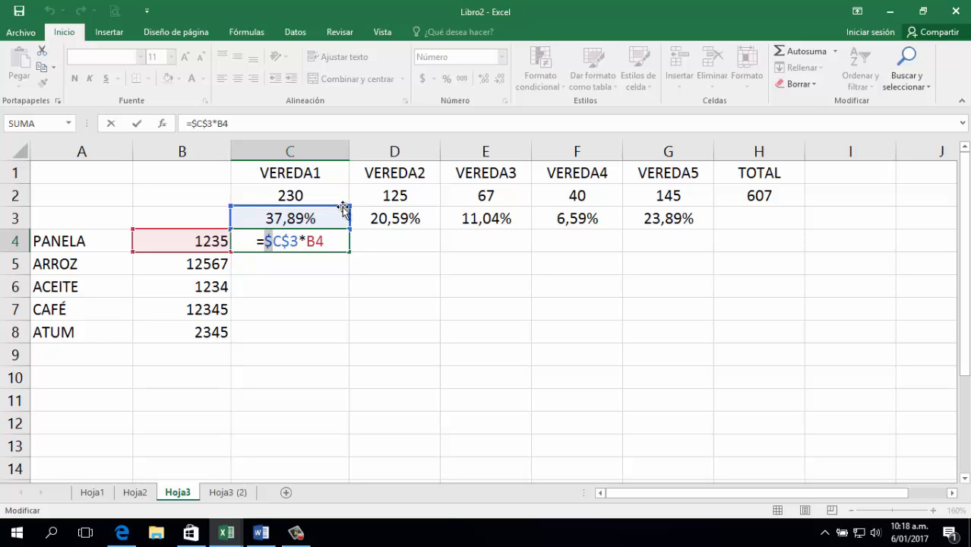
{"action": "key", "text": "BackSpace"}
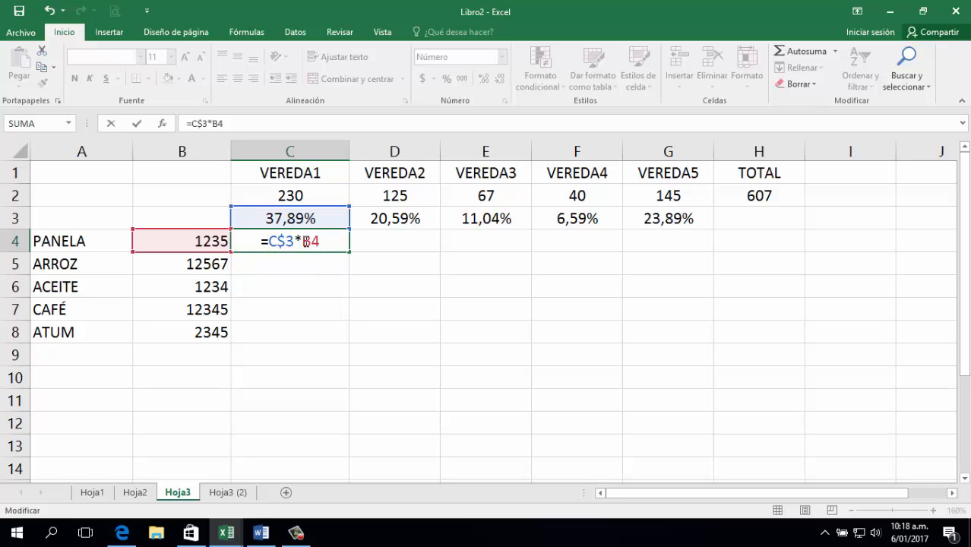
{"action": "type", "text": "$"}
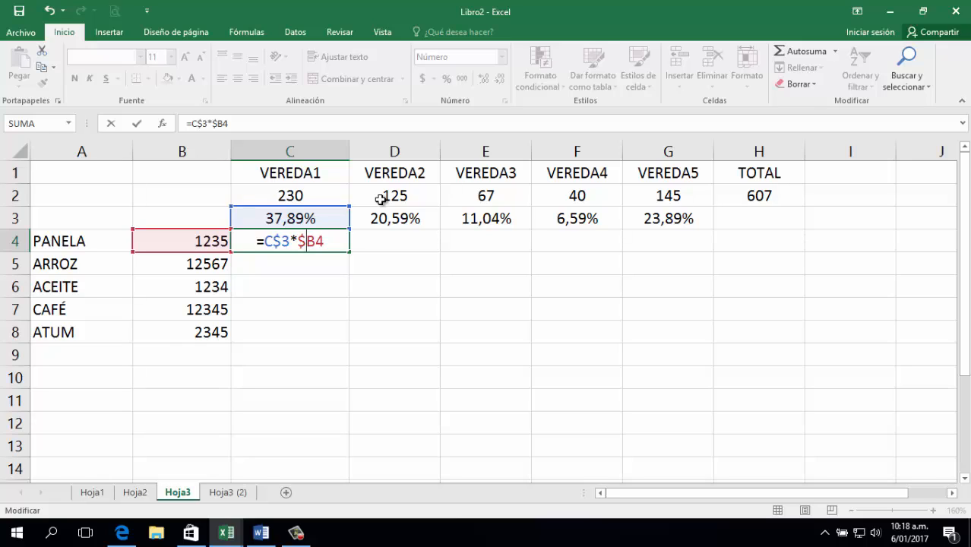
{"action": "key", "text": "Return"}
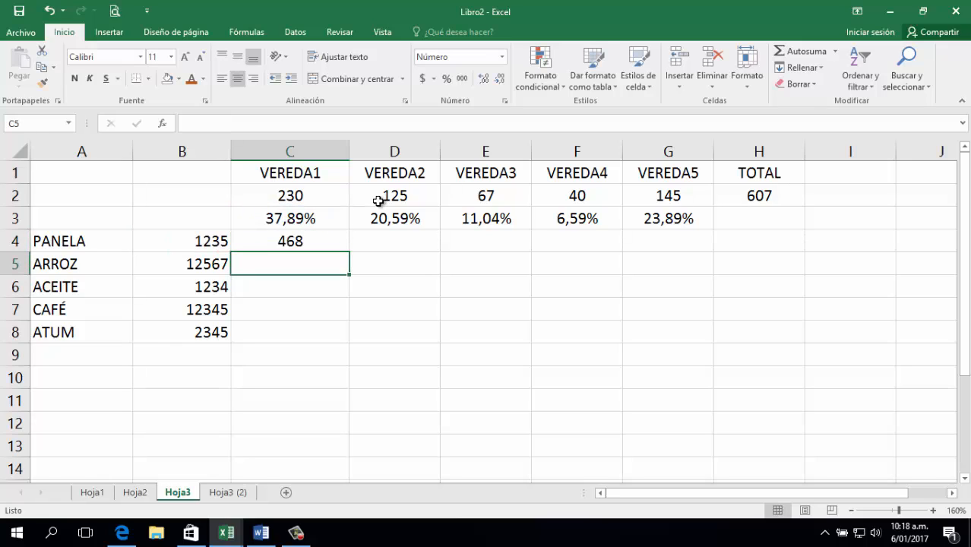
{"action": "left_click", "coordinate": [326, 242]}
{"action": "left_click_drag", "start_coordinate": [352, 262], "coordinate": [697, 334]}
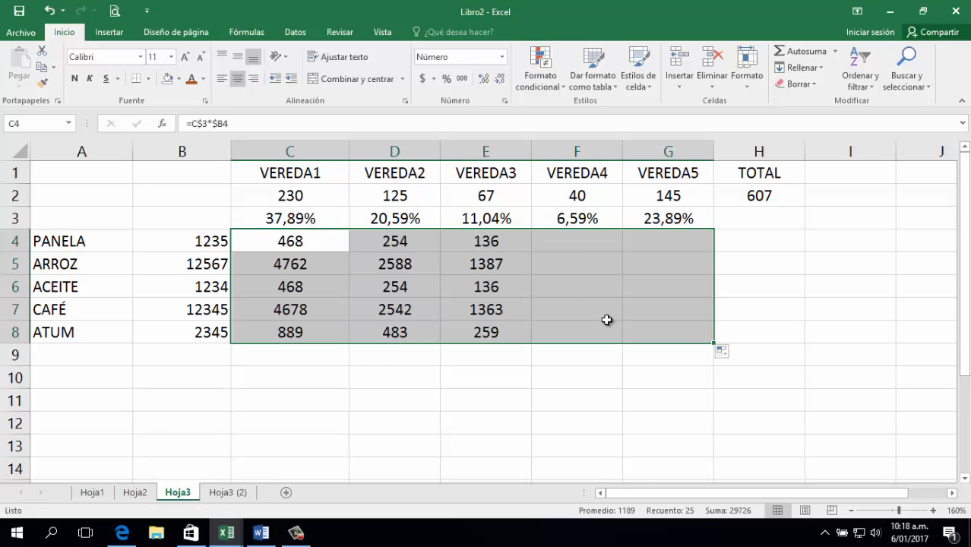
Check the copied formula in F7 and select C9 for the VEREDA1 sum.
{"action": "left_click", "coordinate": [604, 315]}
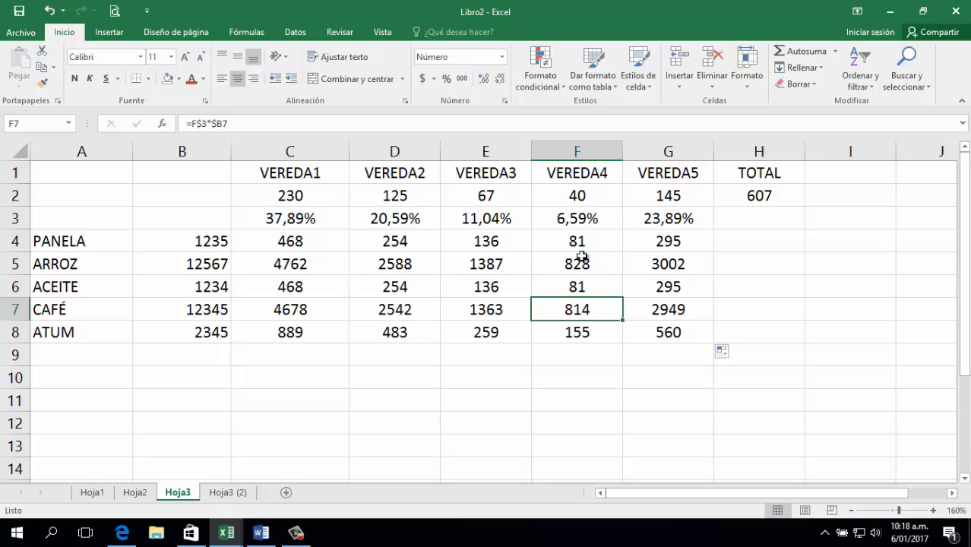
{"action": "left_click", "coordinate": [295, 350]}
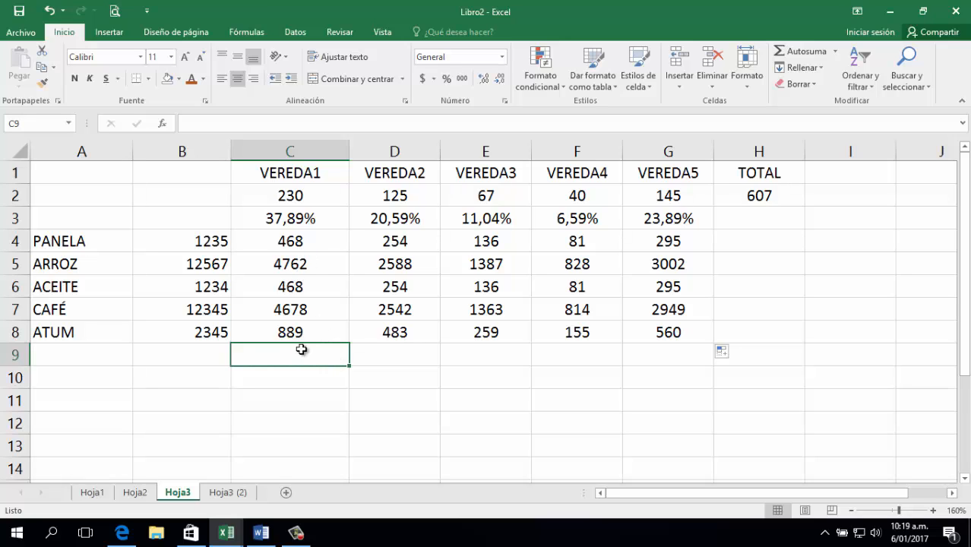
Enter a =SUMA sum of the VEREDA1 quantities in C9, then delete it.
{"action": "type", "text": "=SU"}
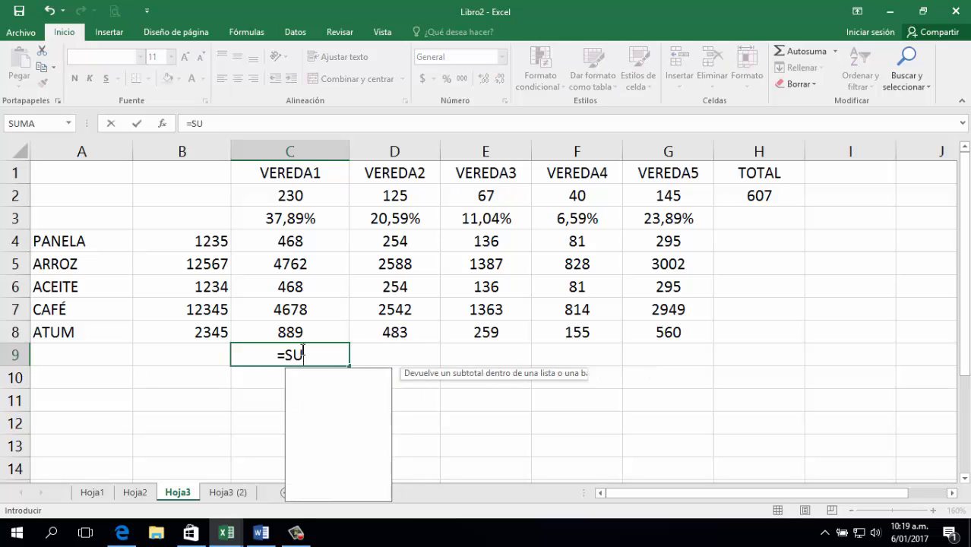
{"action": "type", "text": "MA("}
{"action": "key", "text": "Up"}
{"action": "key", "text": "shift+Up"}
{"action": "key", "text": "shift+Up"}
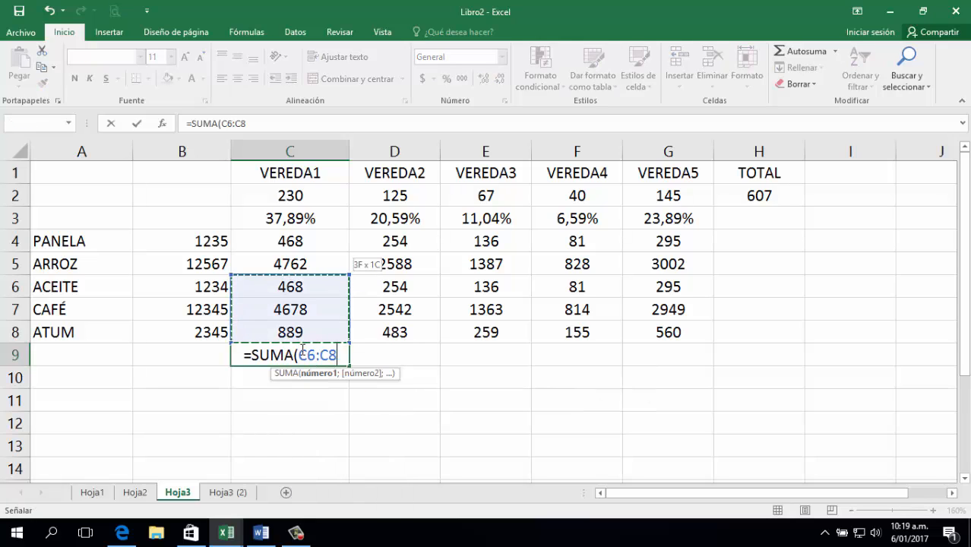
{"action": "key", "text": "shift+Up"}
{"action": "key", "text": "shift+Up"}
{"action": "key", "text": "Return"}
{"action": "left_click", "coordinate": [304, 354]}
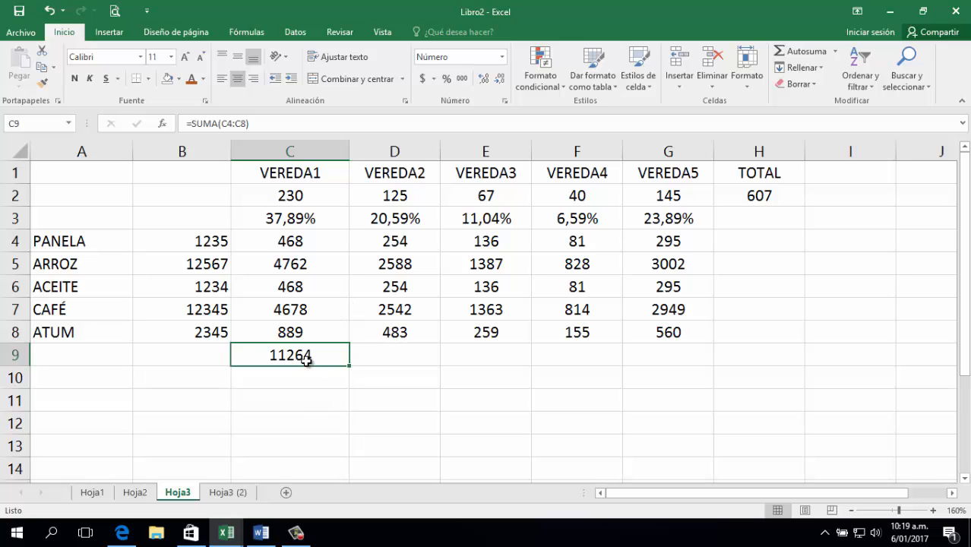
{"action": "key", "text": "Delete"}
Enter =SUMA(C4:G4) in H4 as PANELA's row total.
{"action": "left_click", "coordinate": [759, 242]}
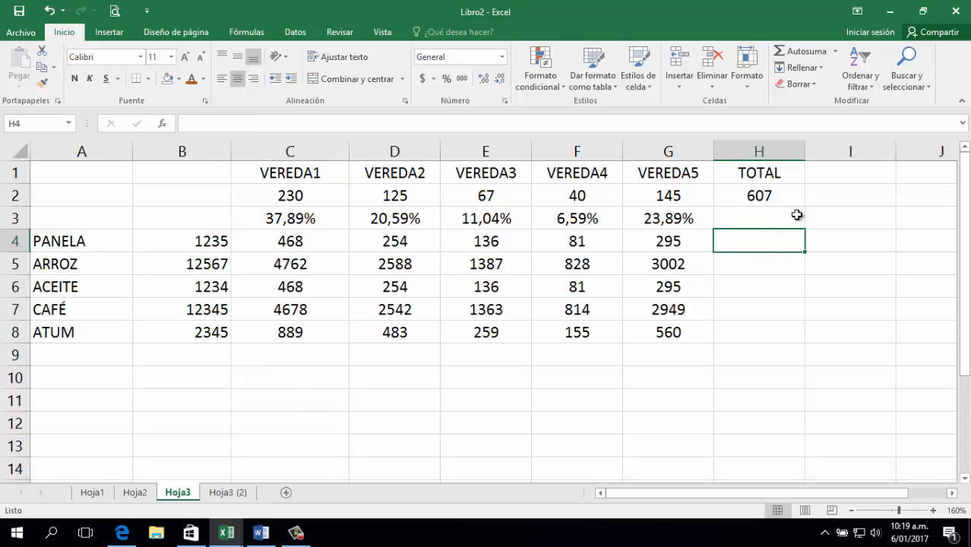
{"action": "type", "text": "=SUMA("}
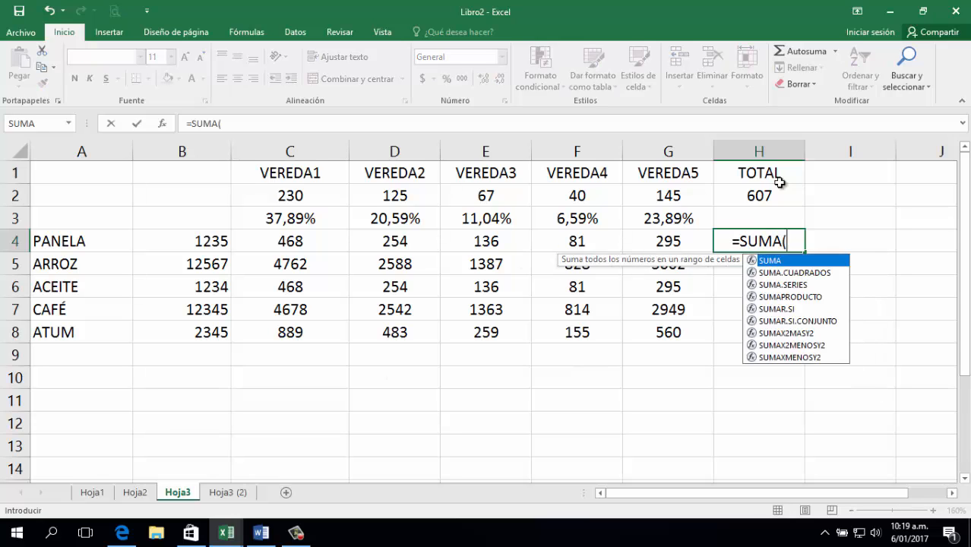
{"action": "key", "text": "Left"}
{"action": "key", "text": "shift+Left"}
{"action": "key", "text": "shift+Left"}
{"action": "key", "text": "shift+Left"}
{"action": "key", "text": "shift+Left"}
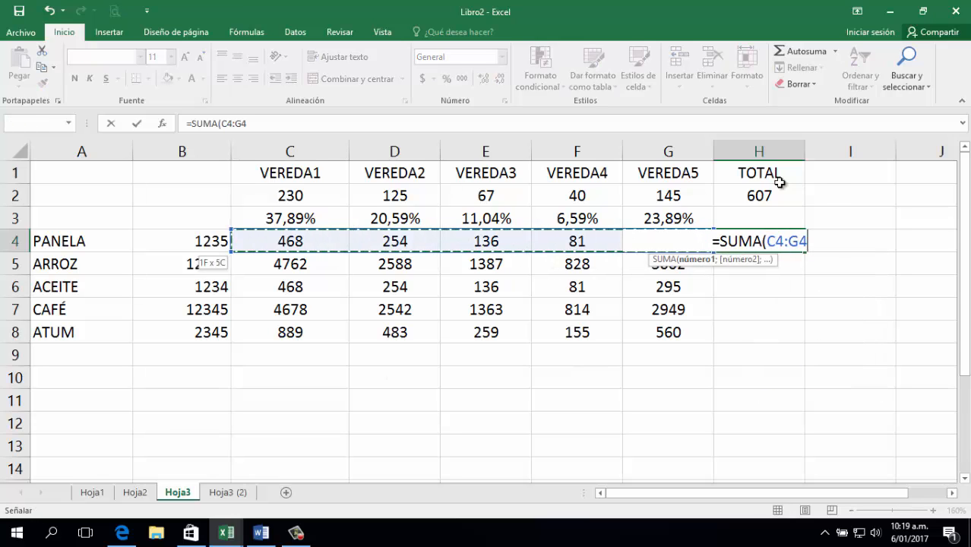
{"action": "key", "text": "Return"}
{"action": "key", "text": "Up"}
Copy the H4 total formula into H5:H8 for the remaining products.
{"action": "key", "text": "ctrl+c"}
{"action": "key", "text": "Down"}
{"action": "key", "text": "shift+Down"}
{"action": "key", "text": "shift+Down"}
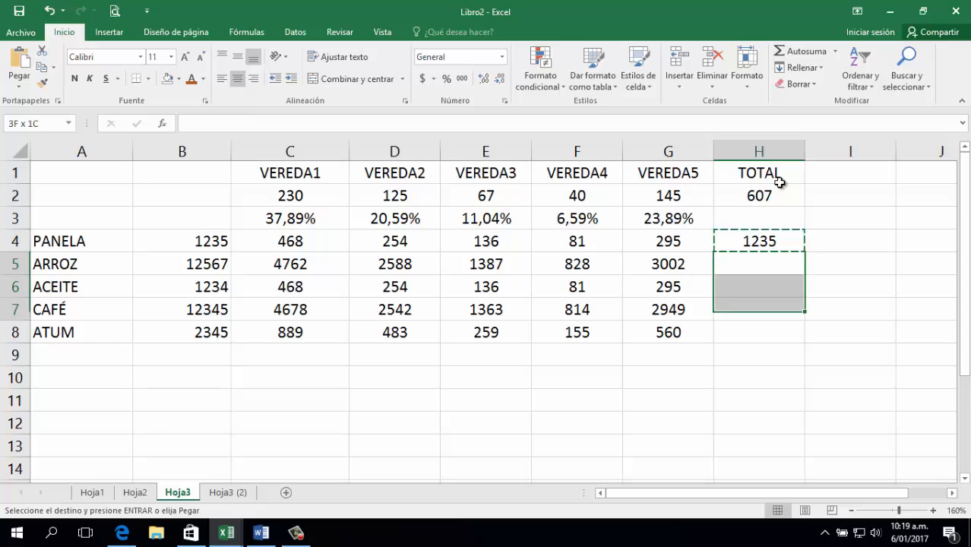
{"action": "key", "text": "shift+Down"}
{"action": "key", "text": "Return"}
{"action": "key", "text": "Down"}
{"action": "key", "text": "Down"}
{"action": "key", "text": "Down"}
{"action": "key", "text": "Down"}
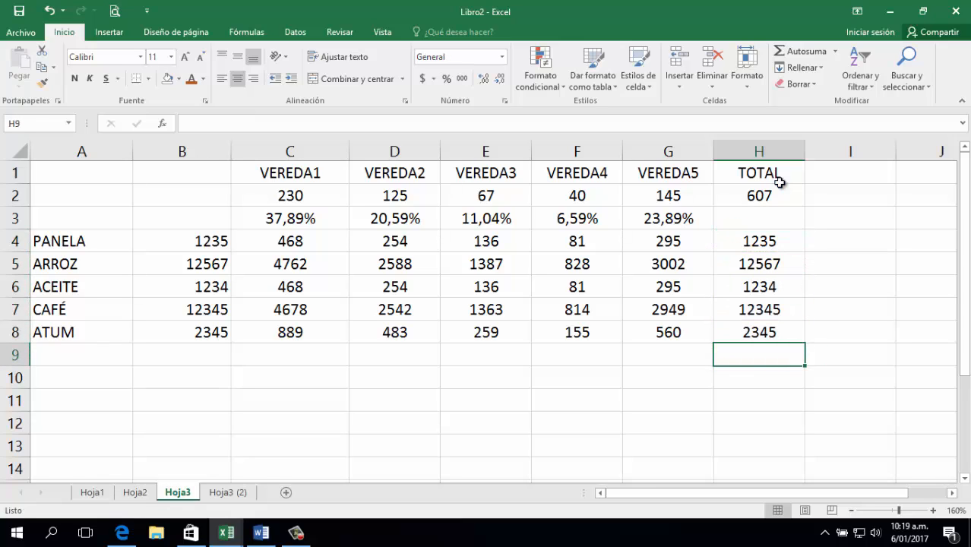